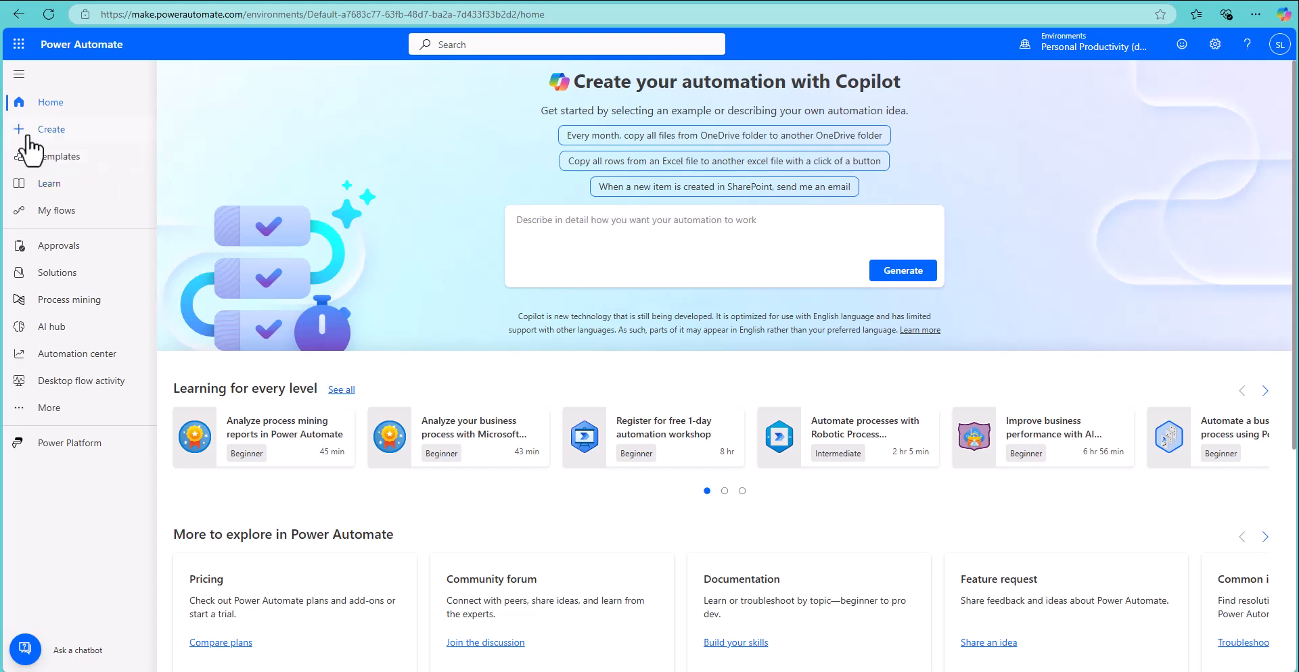
Create an instant cloud flow named "Simple Calculator" with the trigger "When Power Apps calls a flow (V2)"
{"action": "left_click", "coordinate": [50, 131]}
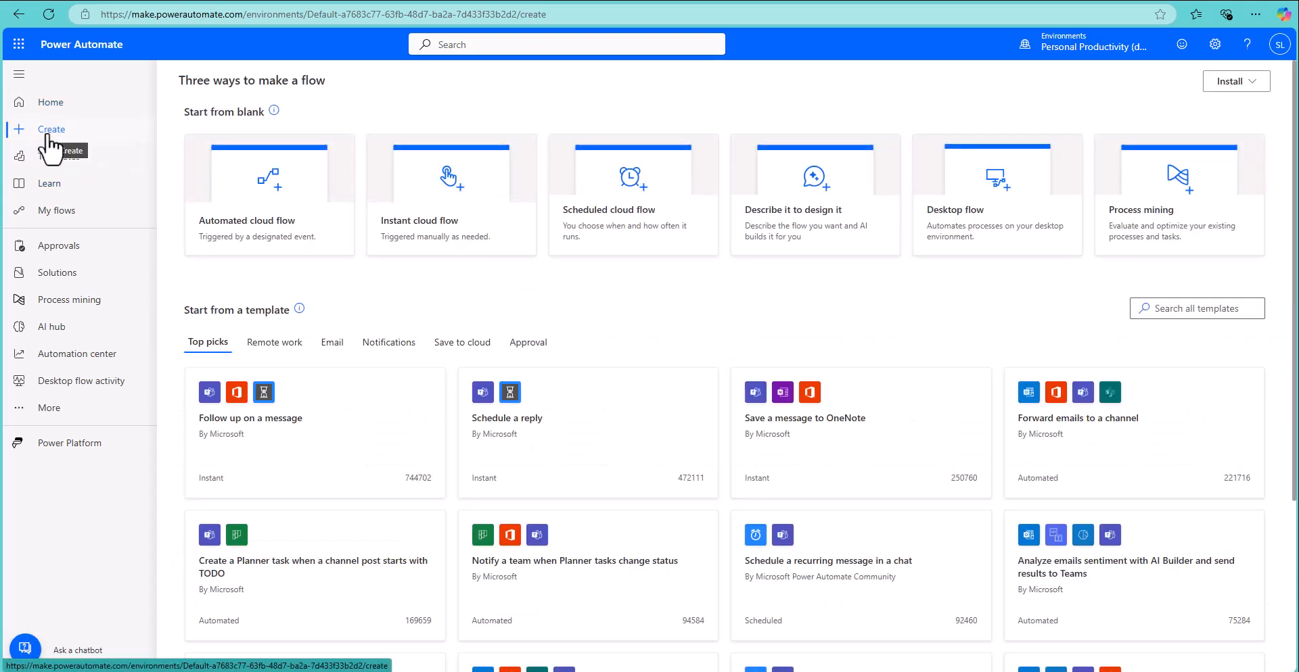
{"action": "left_click", "coordinate": [430, 233]}
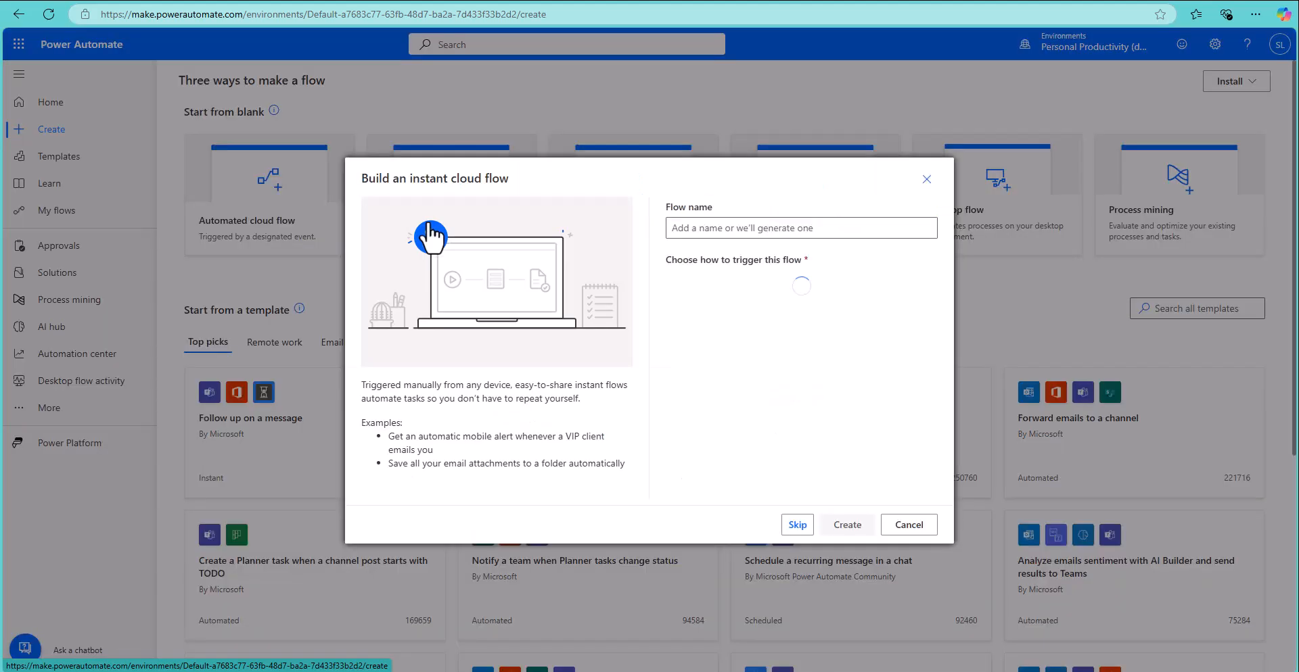
{"action": "left_click", "coordinate": [715, 225]}
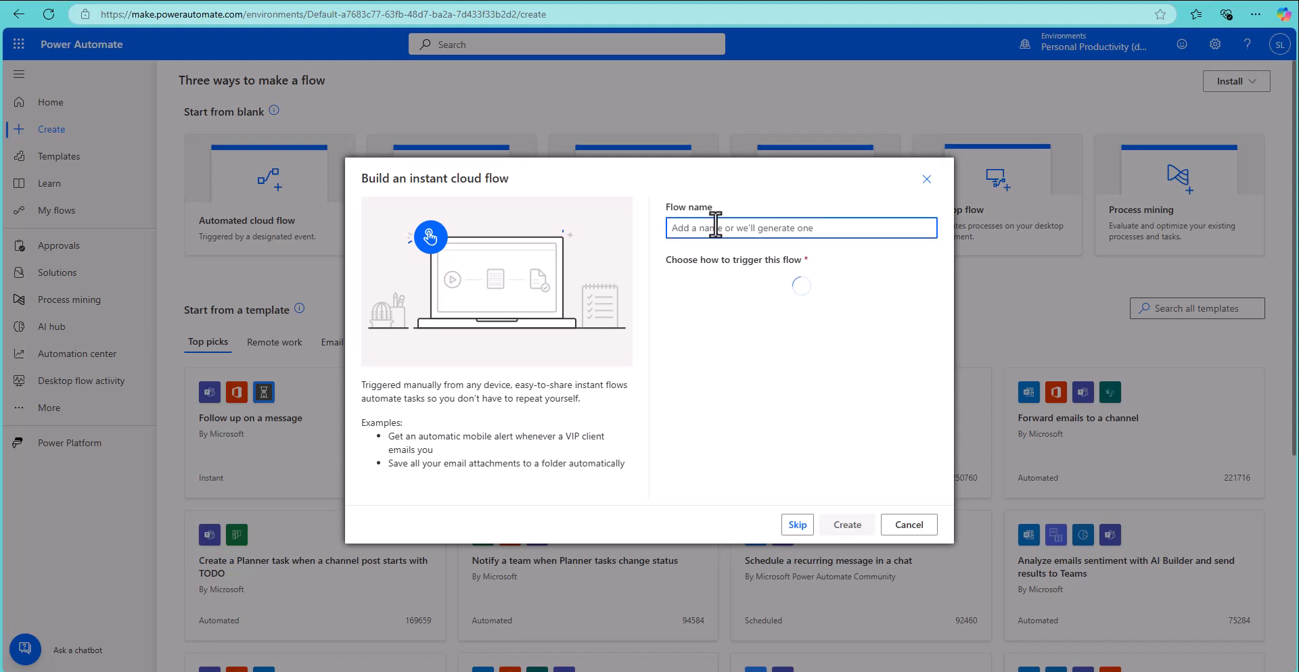
{"action": "type", "text": "Simple Calculator"}
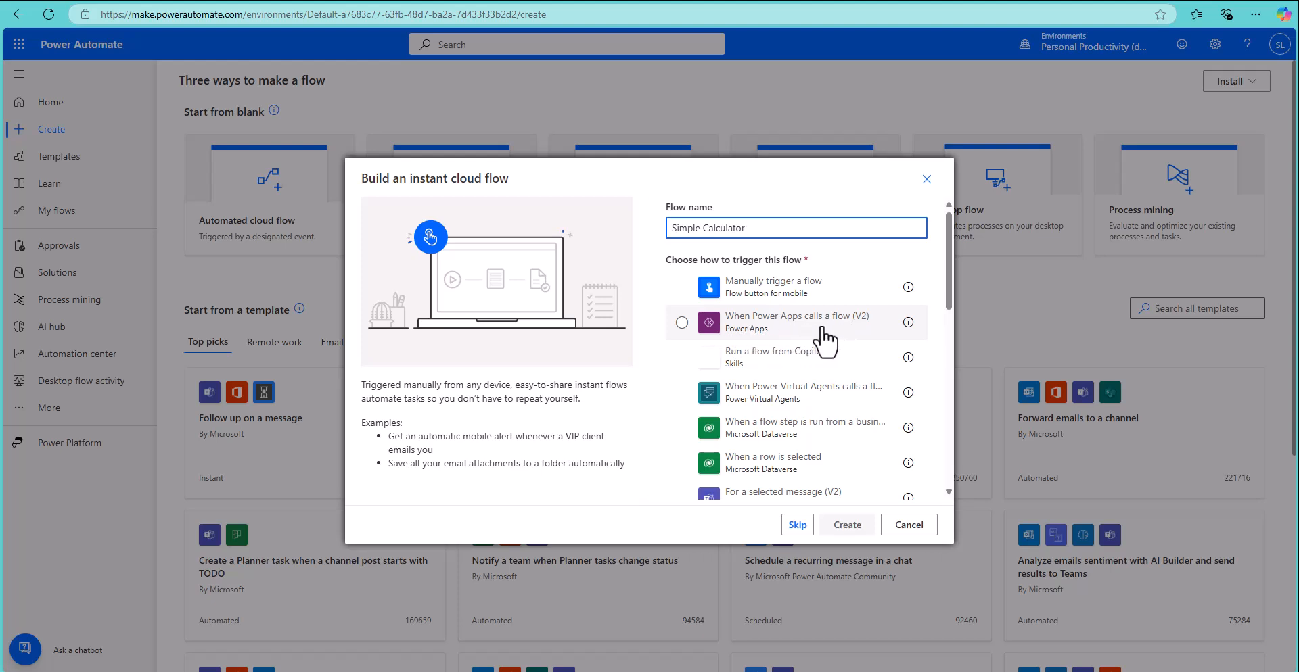
{"action": "left_click", "coordinate": [681, 322]}
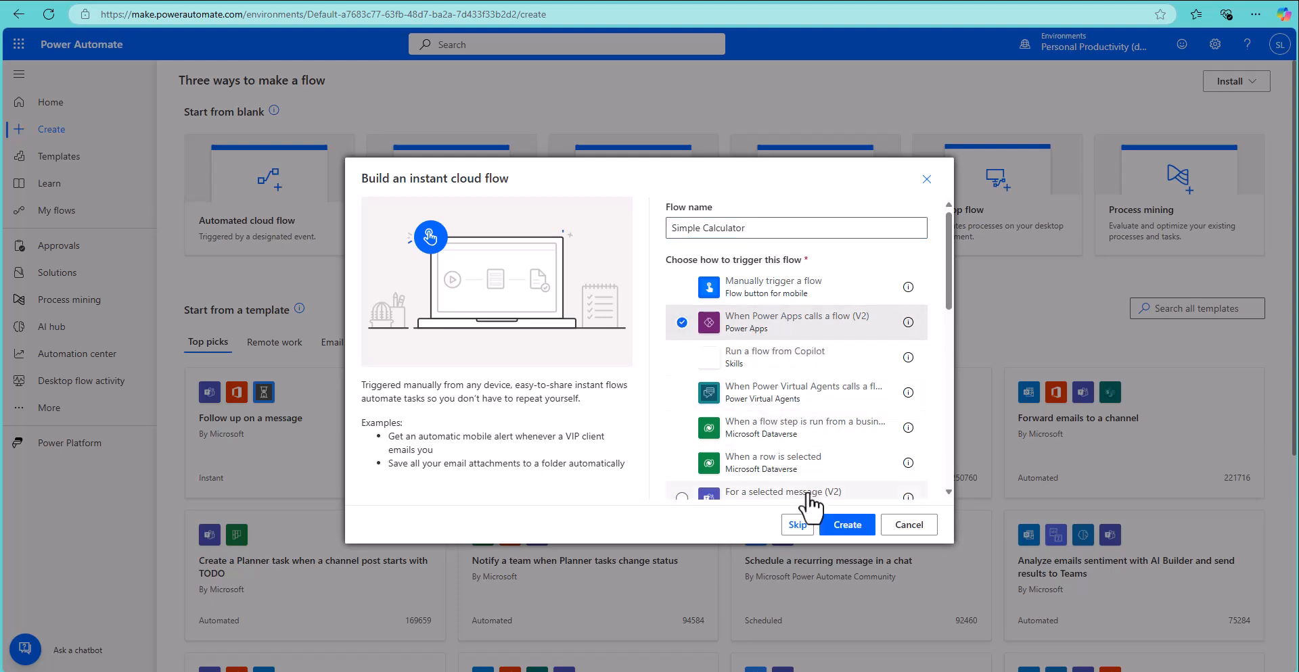
{"action": "left_click", "coordinate": [849, 526]}
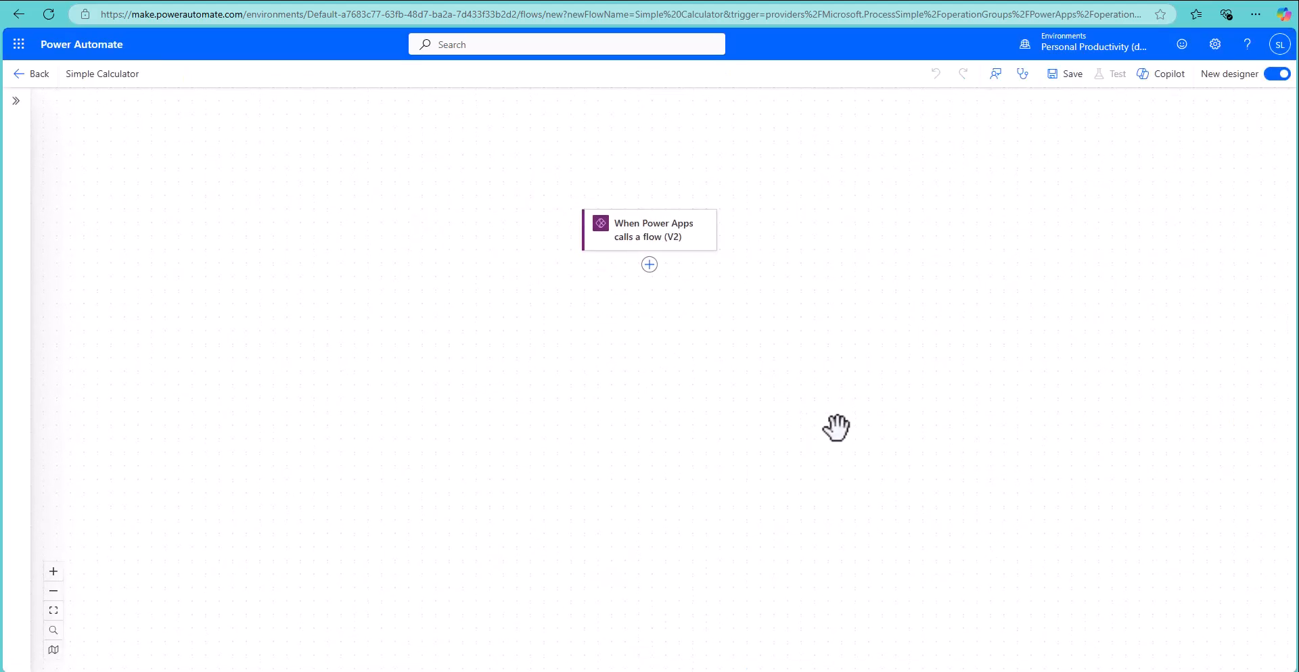
Add a number input named "x" to the Power Apps trigger
{"action": "left_click", "coordinate": [659, 244]}
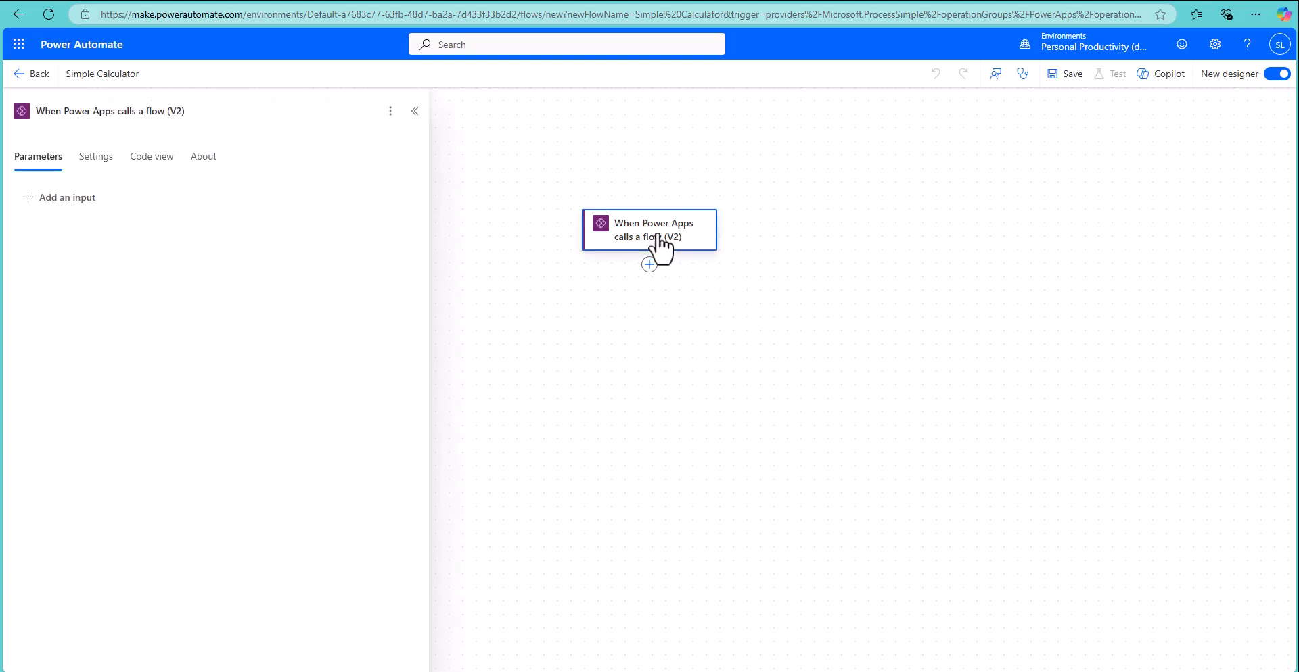
{"action": "left_click", "coordinate": [62, 197]}
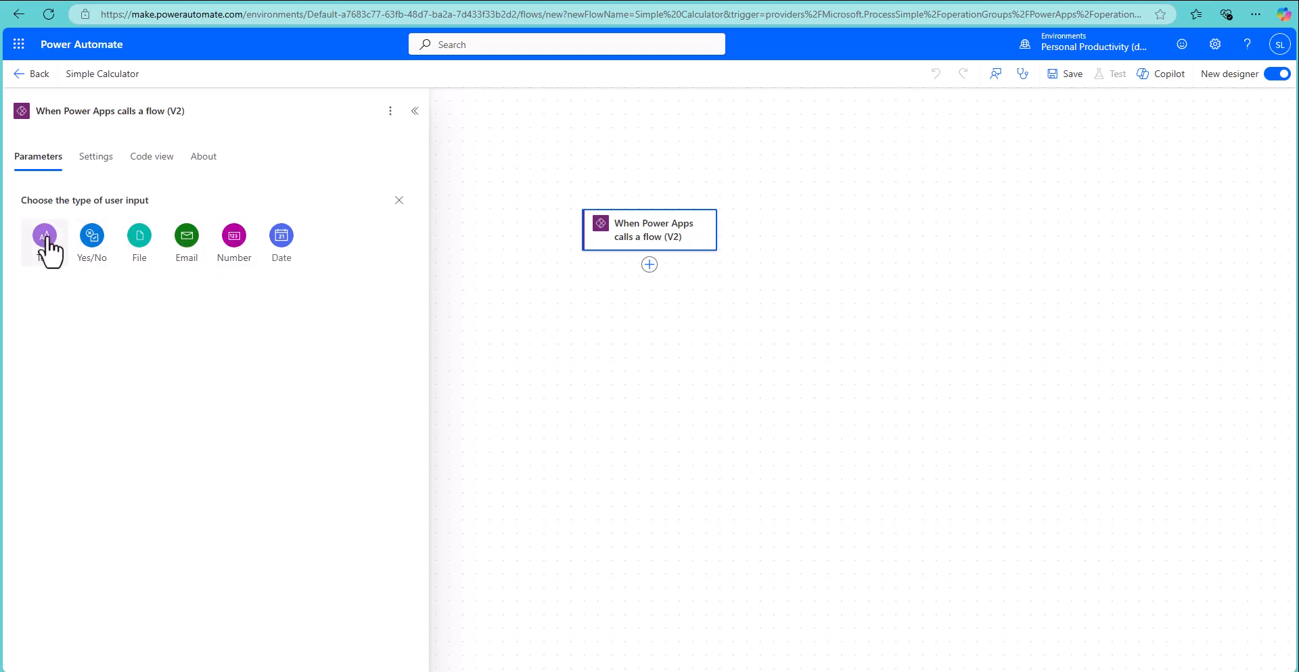
{"action": "left_click", "coordinate": [234, 255]}
{"action": "left_click", "coordinate": [62, 197]}
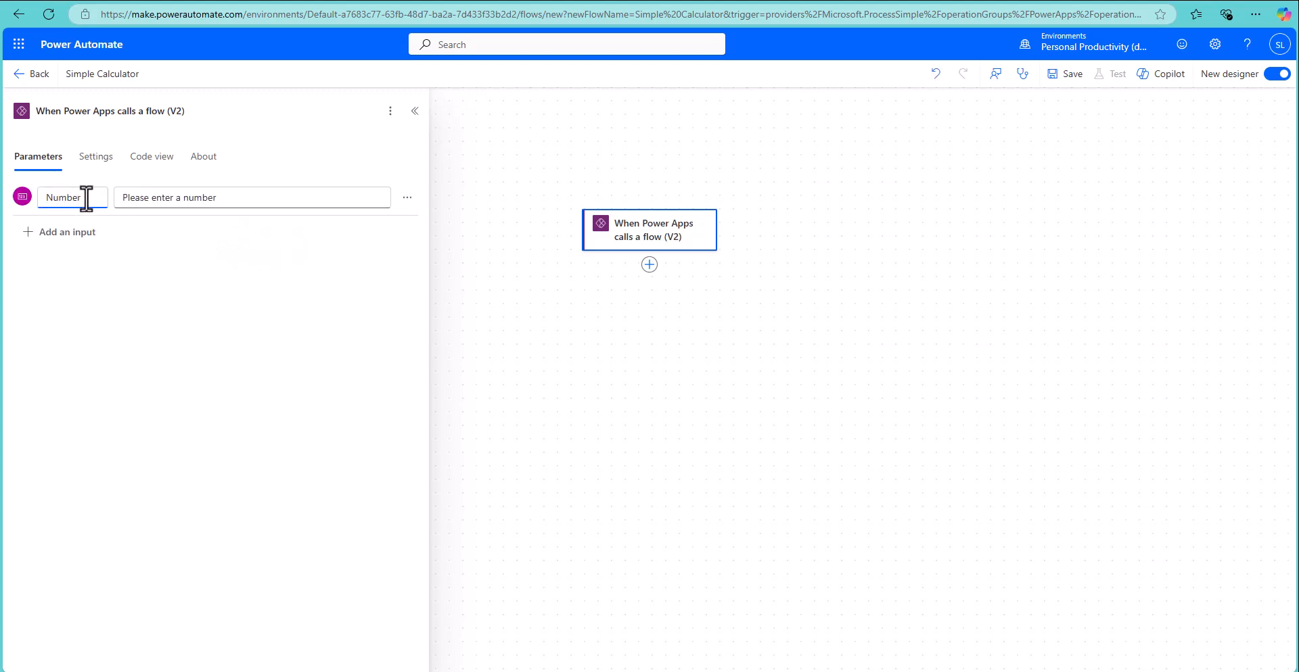
{"action": "left_click_drag", "start_coordinate": [84, 197], "coordinate": [21, 197]}
{"action": "type", "text": "x"}
Add a second number input named "y" to the Power Apps trigger
{"action": "left_click", "coordinate": [26, 232]}
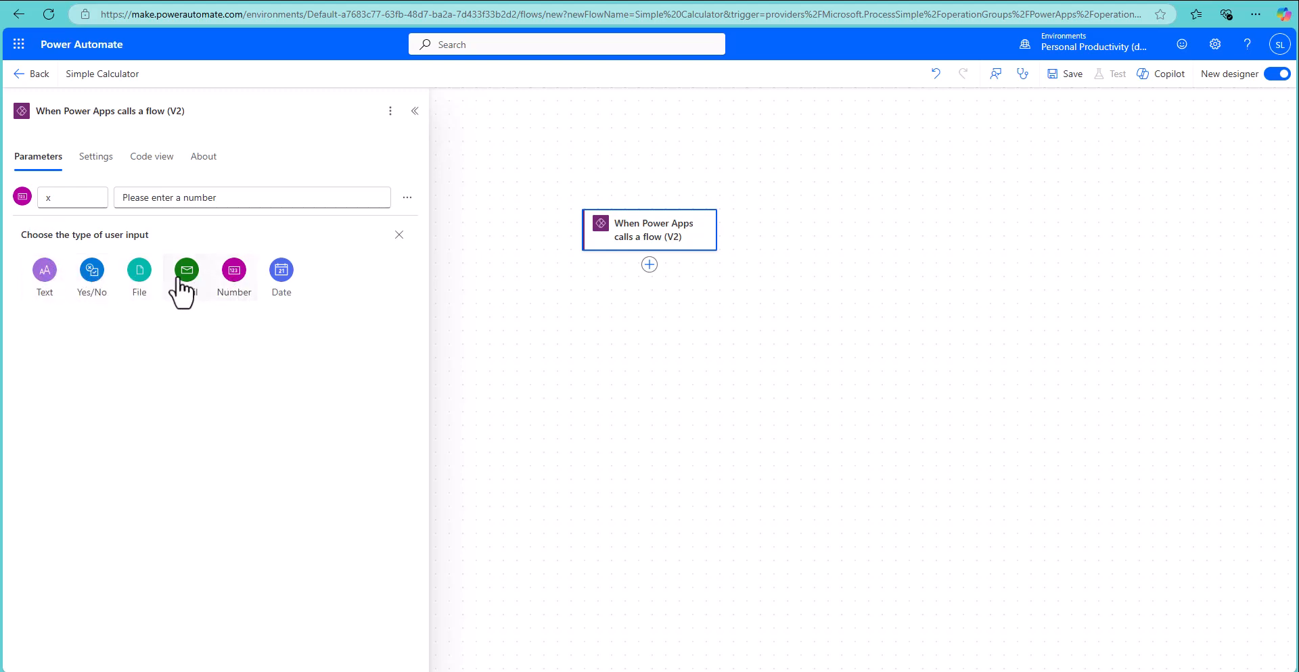
{"action": "left_click", "coordinate": [232, 278]}
{"action": "left_click", "coordinate": [79, 232]}
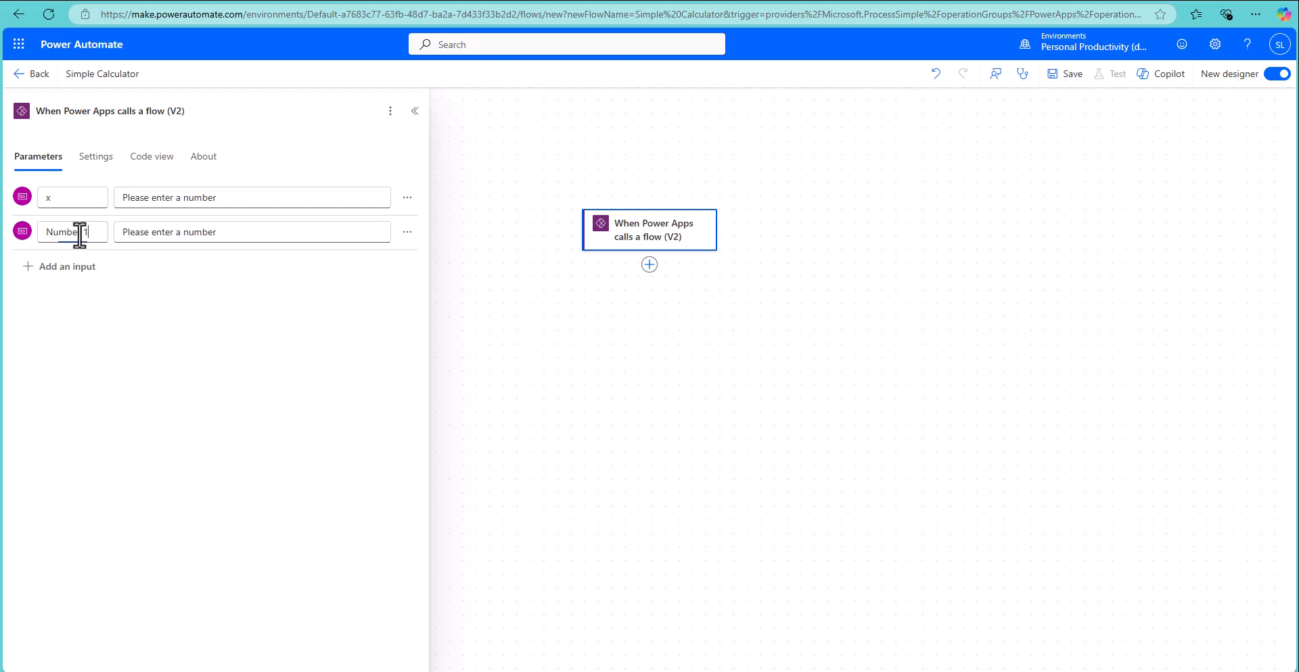
{"action": "triple_click", "coordinate": [80, 232]}
{"action": "type", "text": "y"}
Add a text input named "operation" to the Power Apps trigger
{"action": "left_click", "coordinate": [29, 270]}
{"action": "left_click", "coordinate": [45, 308]}
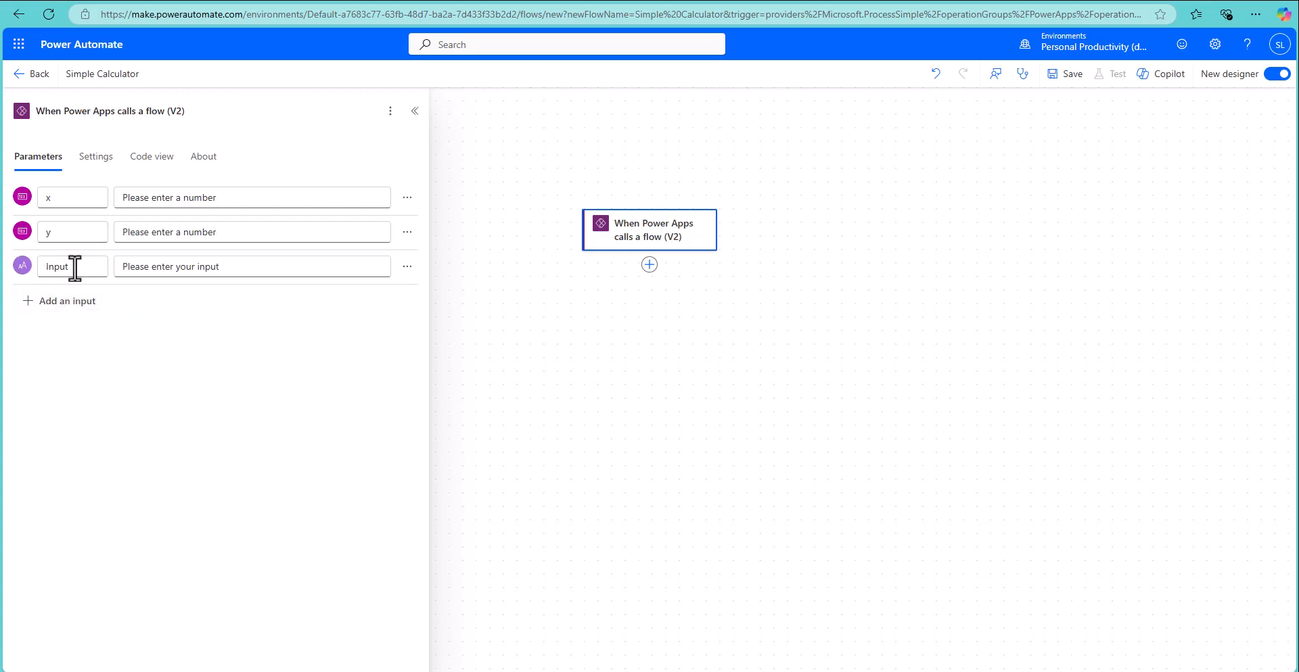
{"action": "double_click", "coordinate": [75, 269]}
{"action": "type", "text": "operation"}
Add a Data Operation Compose action after the trigger and rename it "Compose - x"
{"action": "left_click", "coordinate": [649, 265]}
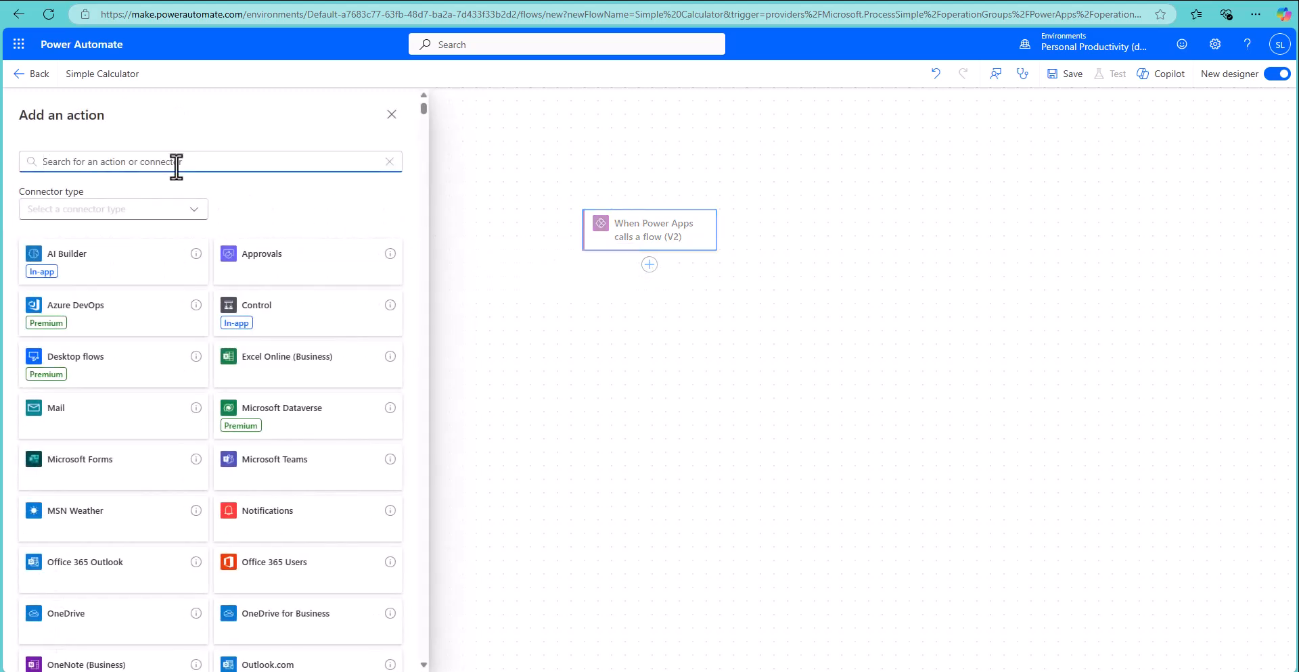
{"action": "type", "text": "c"}
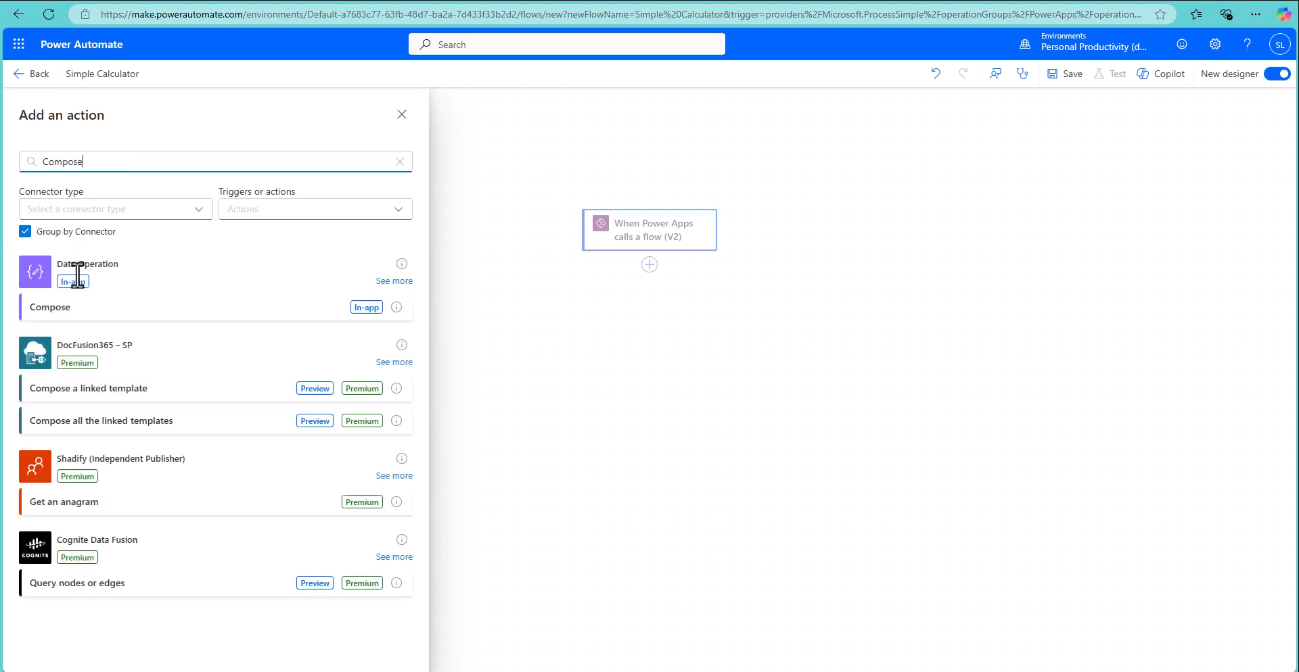
{"action": "left_click", "coordinate": [361, 313]}
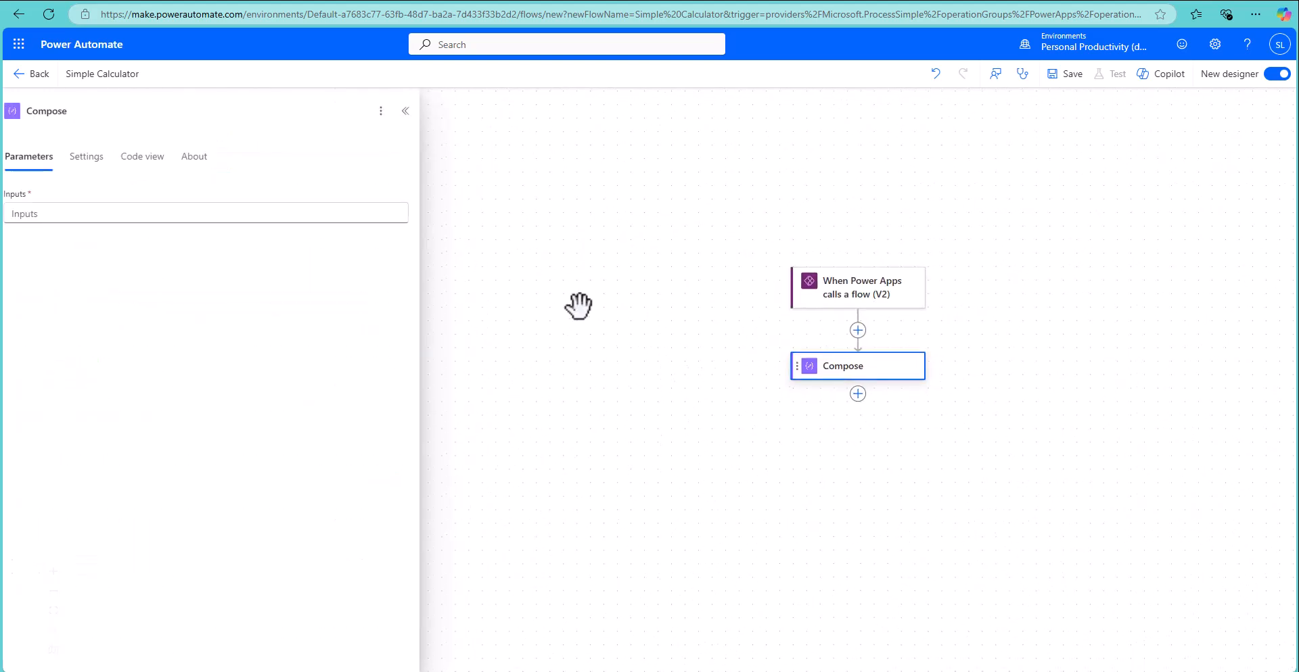
{"action": "left_click", "coordinate": [96, 112]}
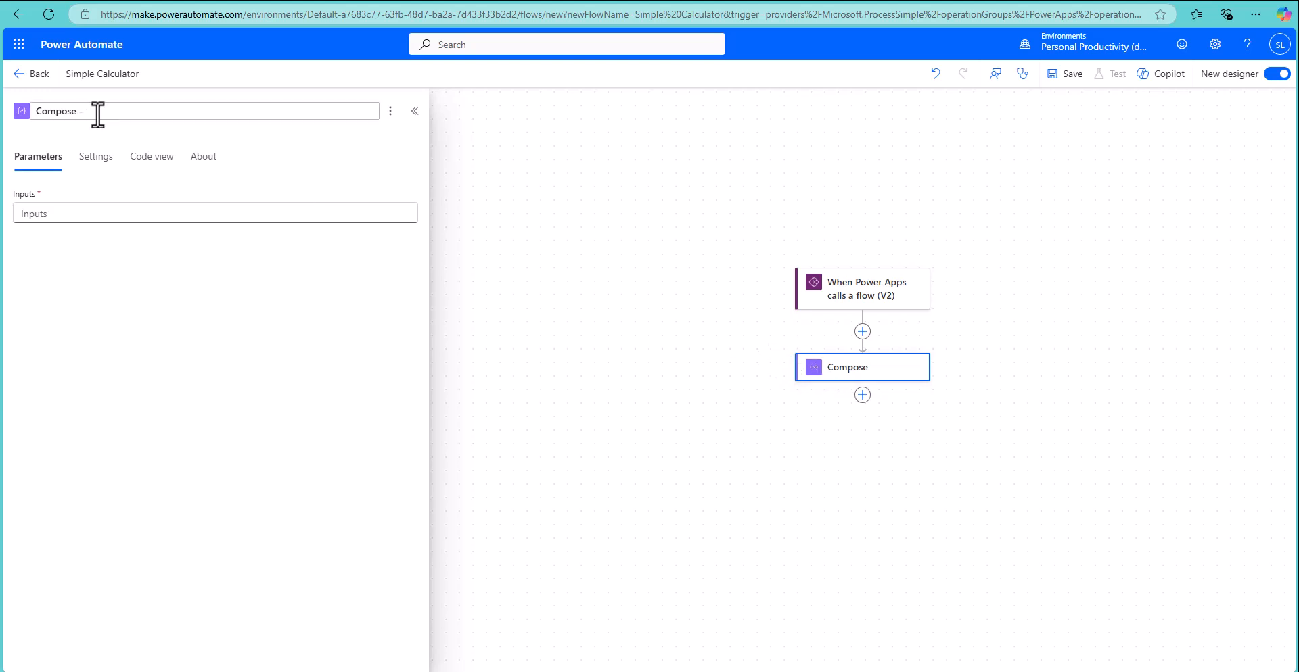
{"action": "key", "text": "Return"}
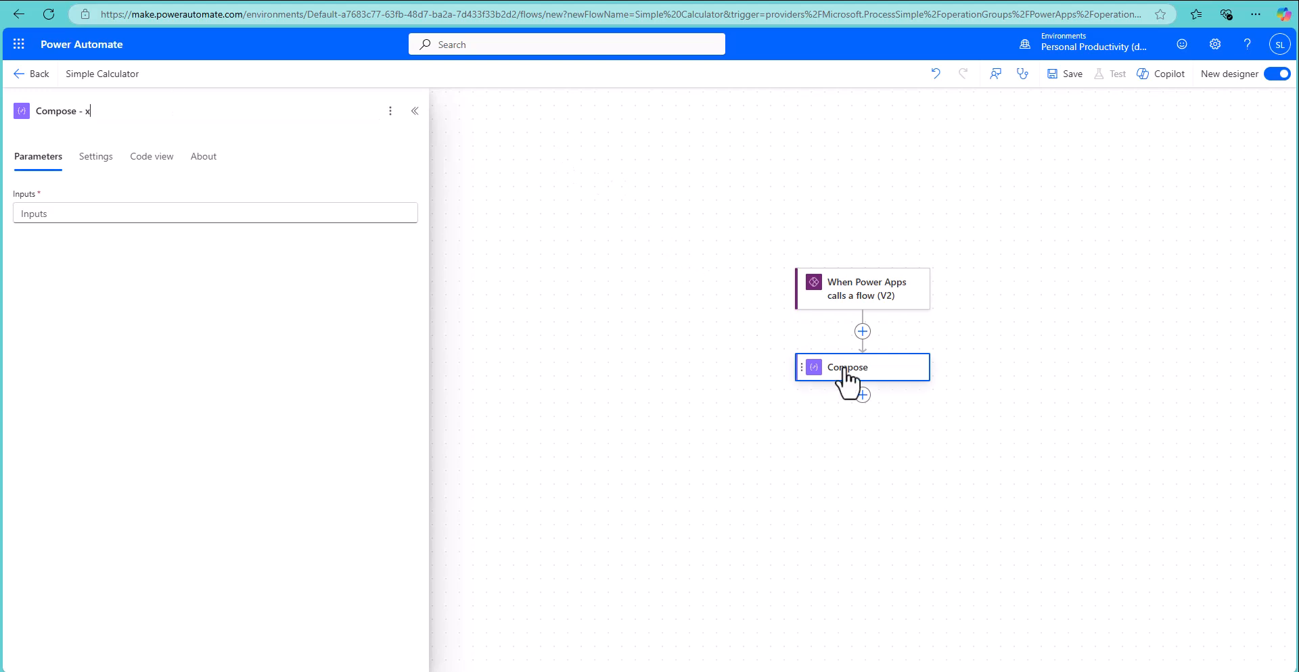
Copy the "Compose - x" action, paste it directly below, and rename the copy "Compose - y"
{"action": "right_click", "coordinate": [914, 368]}
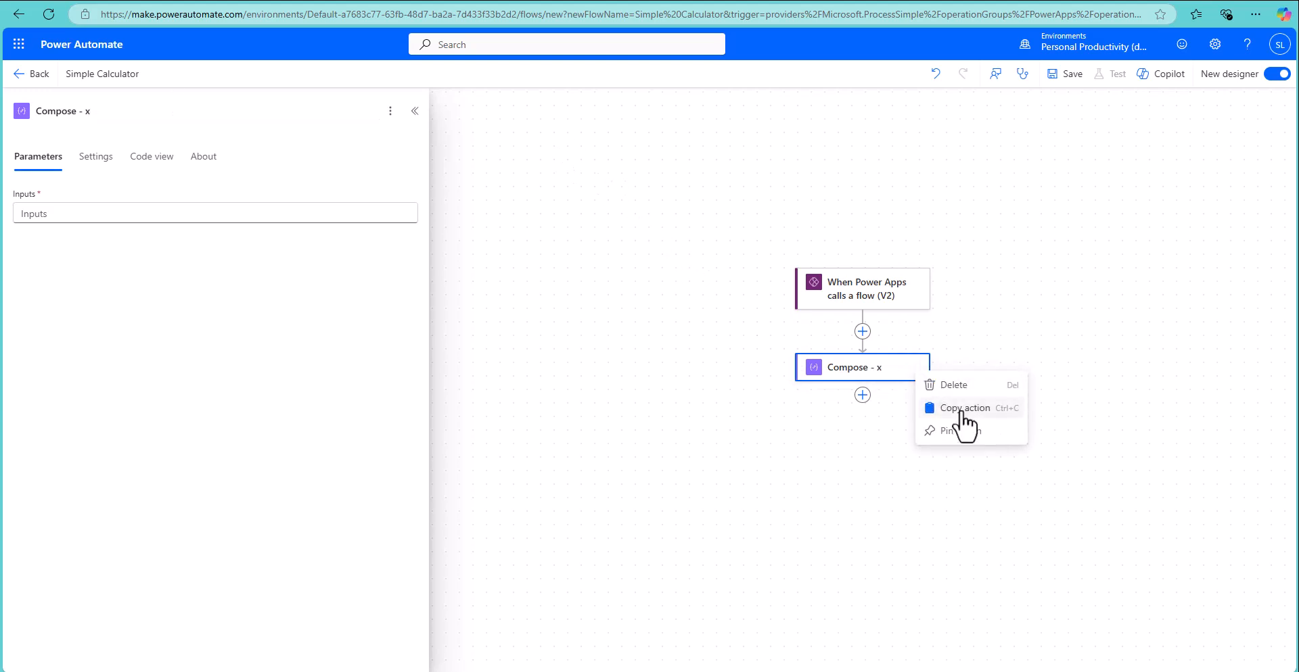
{"action": "left_click", "coordinate": [954, 410]}
{"action": "left_click", "coordinate": [862, 395]}
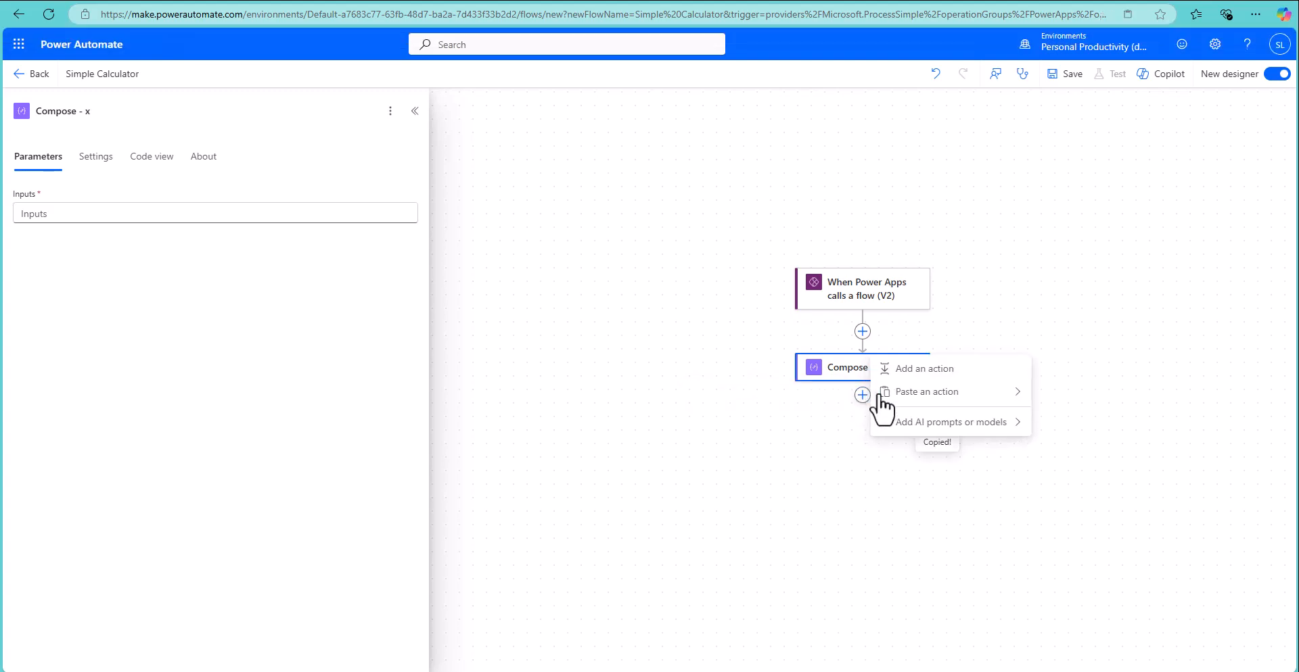
{"action": "mouse_move", "coordinate": [880, 398]}
{"action": "left_click", "coordinate": [1061, 397]}
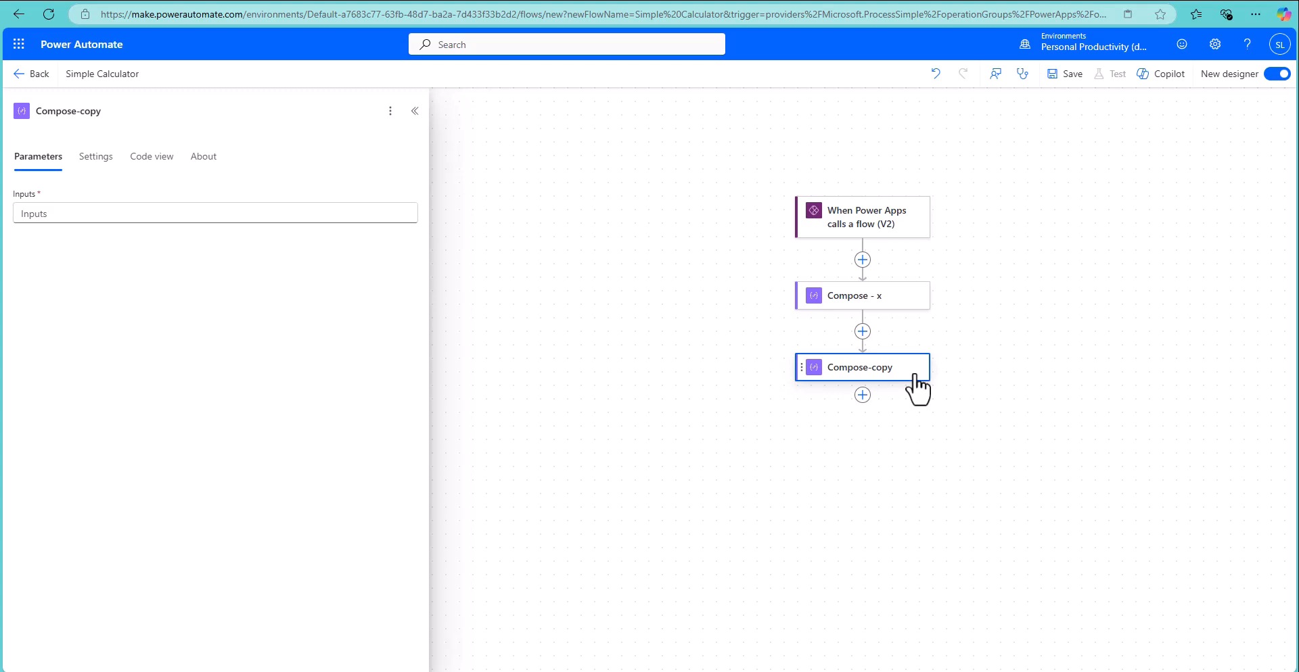
{"action": "left_click", "coordinate": [119, 113]}
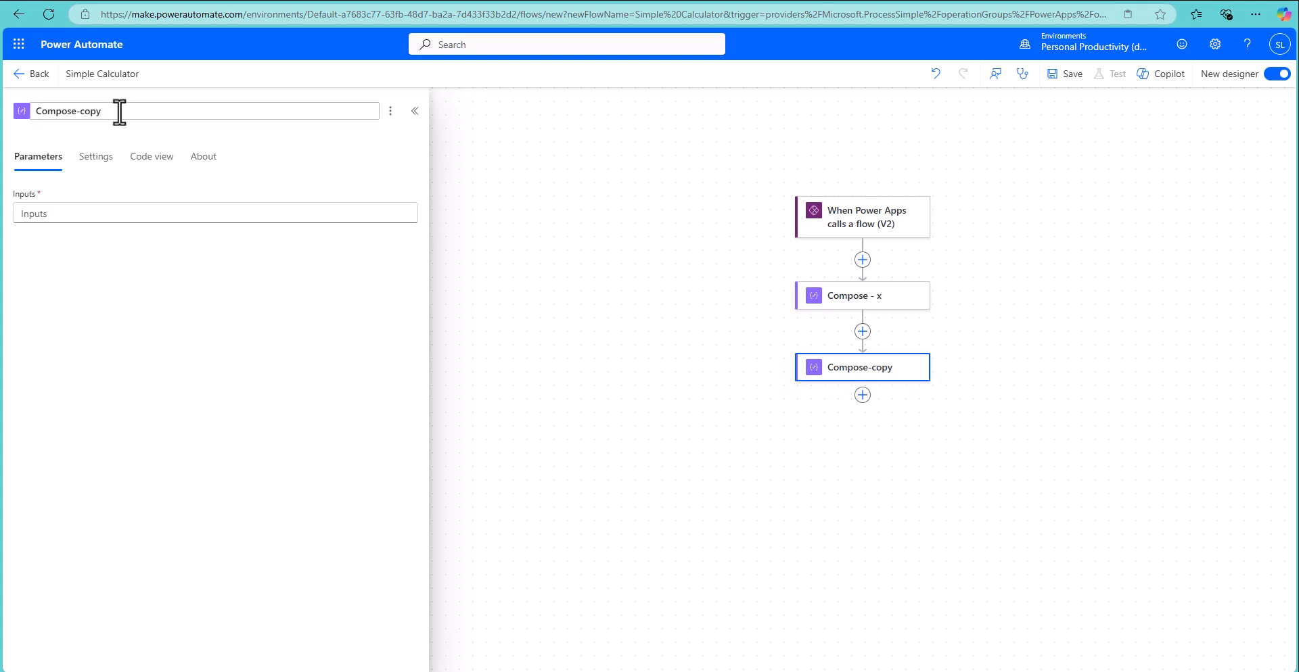
{"action": "key", "text": "BackSpace"}
{"action": "key", "text": "BackSpace"}
{"action": "left_click", "coordinate": [255, 149]}
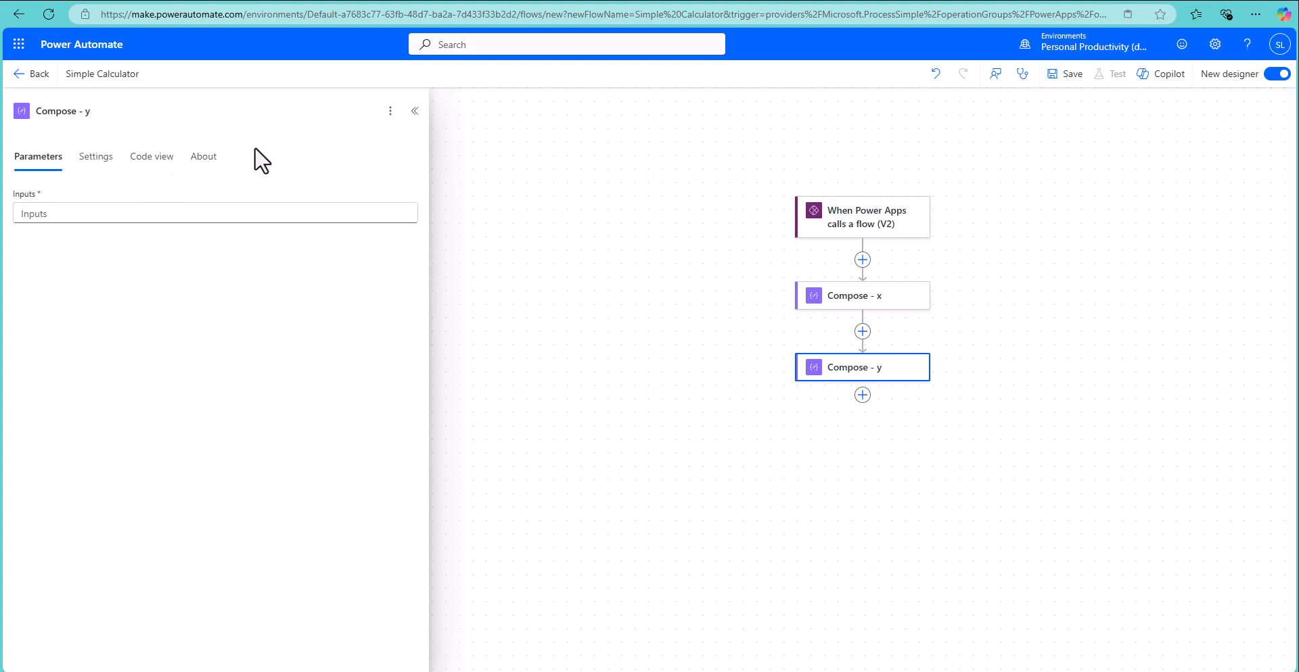
{"action": "left_click", "coordinate": [863, 395]}
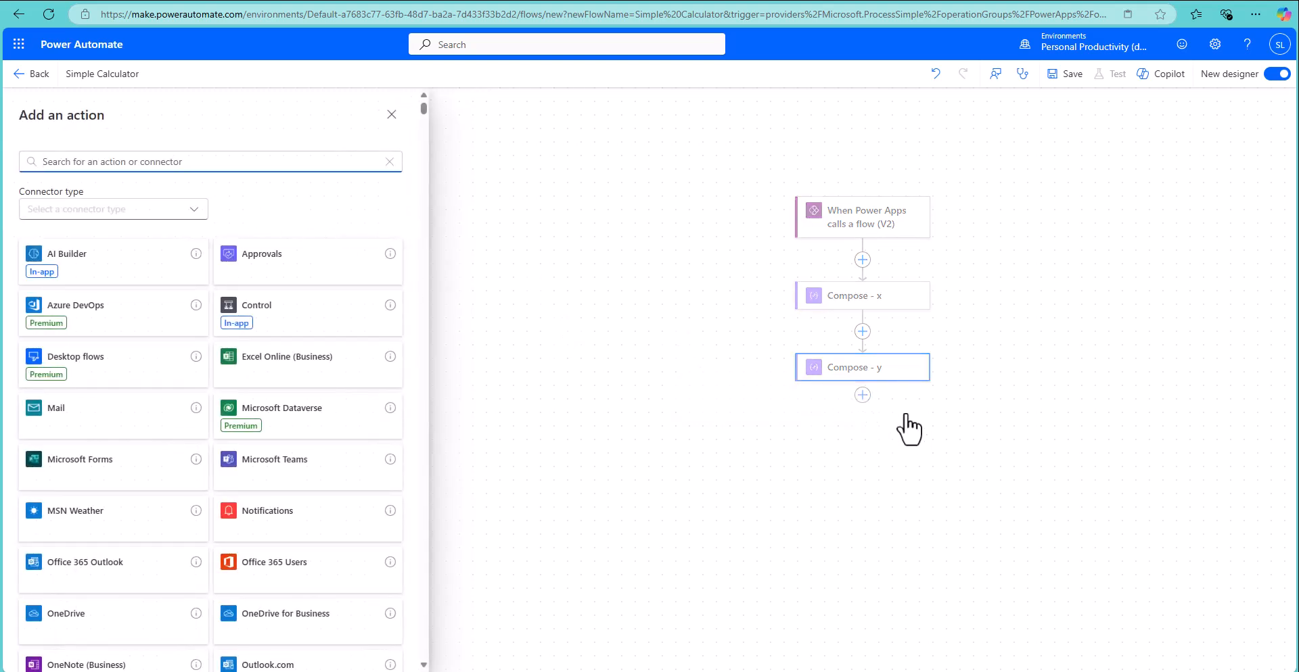
{"action": "right_click", "coordinate": [863, 408]}
{"action": "left_click", "coordinate": [795, 414]}
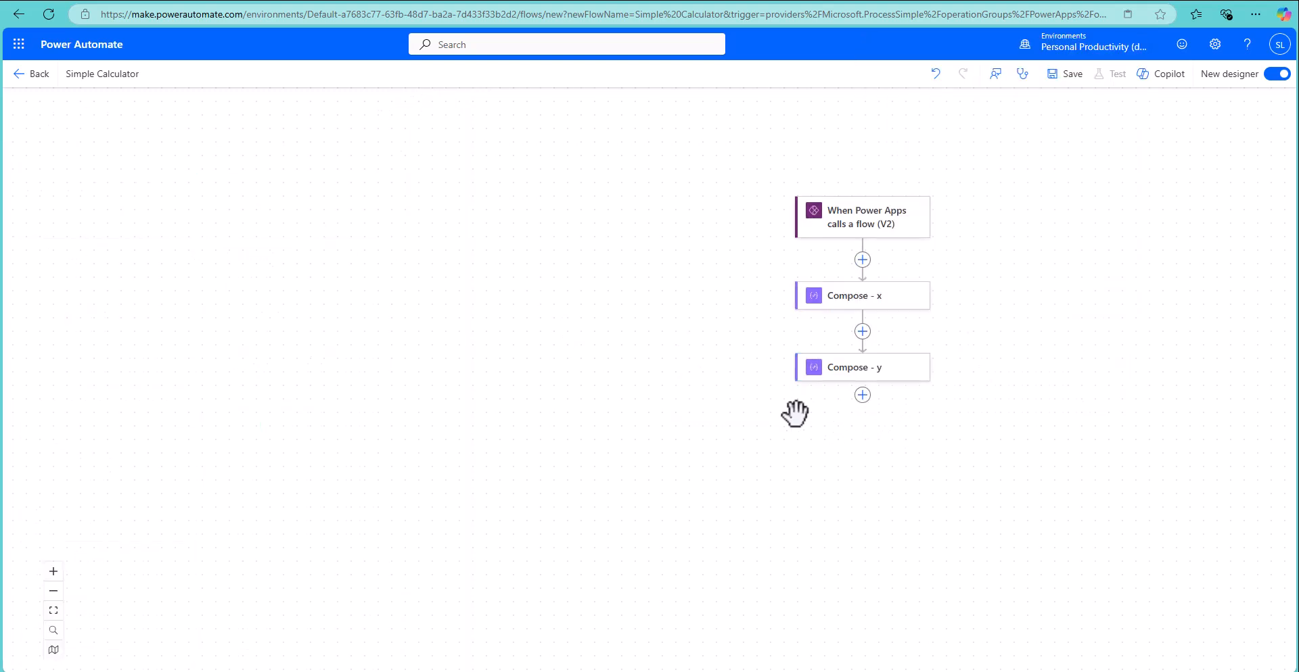
Paste another copy of the Compose action below "Compose - y" and rename it "Compose-operation"
{"action": "left_click", "coordinate": [862, 395]}
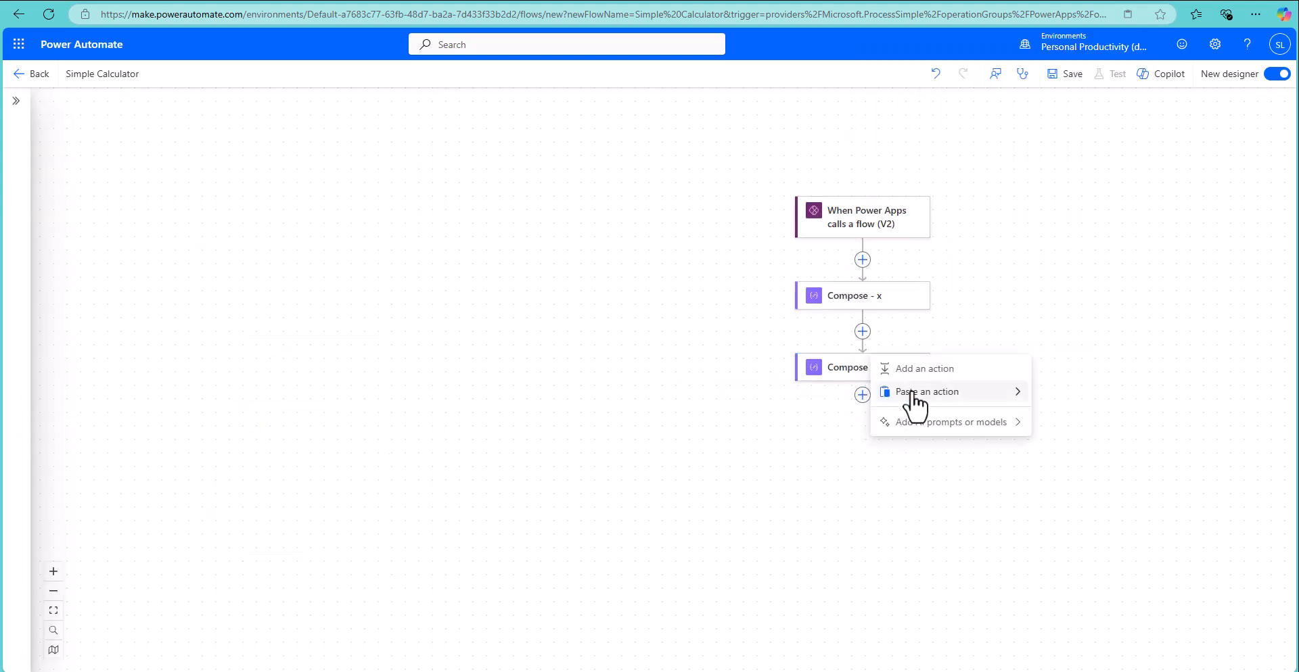
{"action": "mouse_move", "coordinate": [1015, 401]}
{"action": "left_click", "coordinate": [1062, 393]}
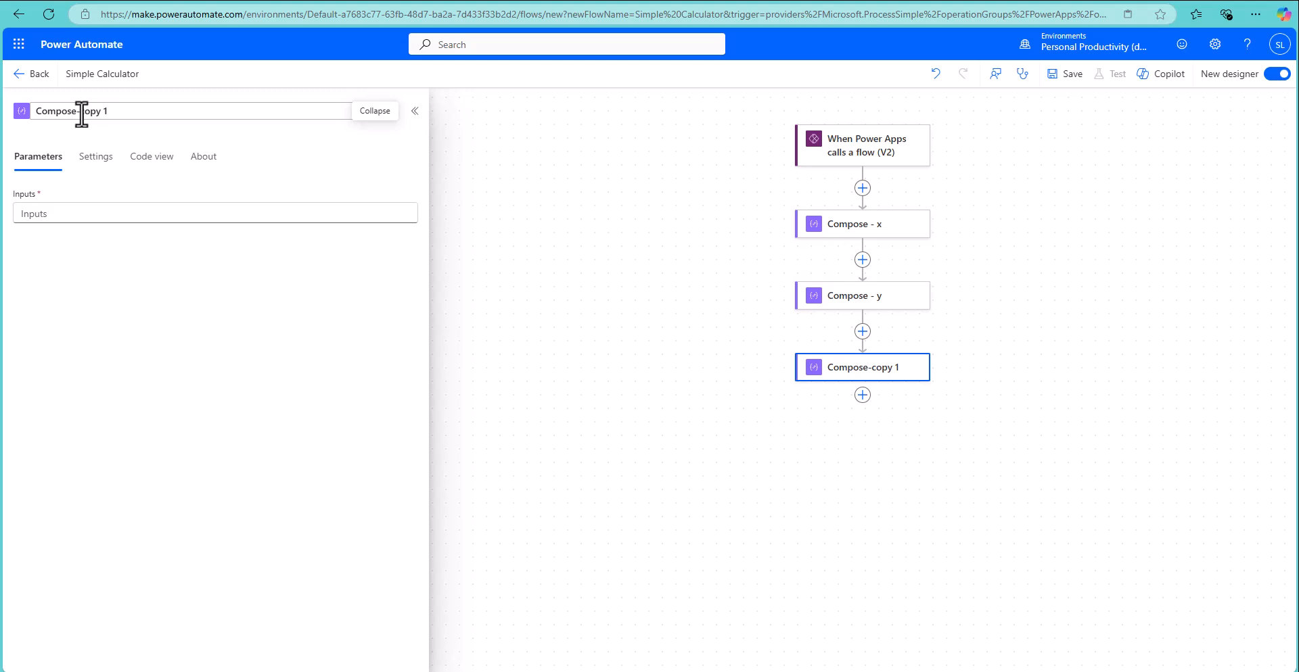
{"action": "left_click_drag", "start_coordinate": [82, 113], "coordinate": [176, 117]}
{"action": "type", "text": "on"}
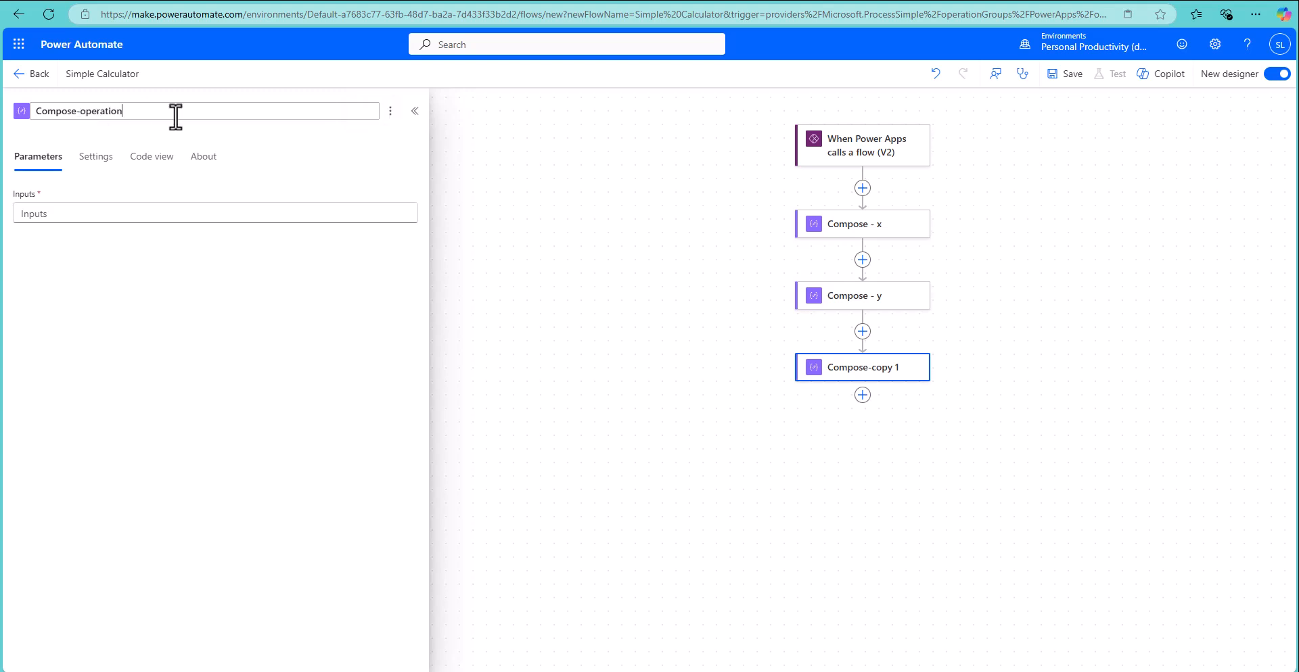
{"action": "type", "text": "peration"}
{"action": "left_click", "coordinate": [682, 398]}
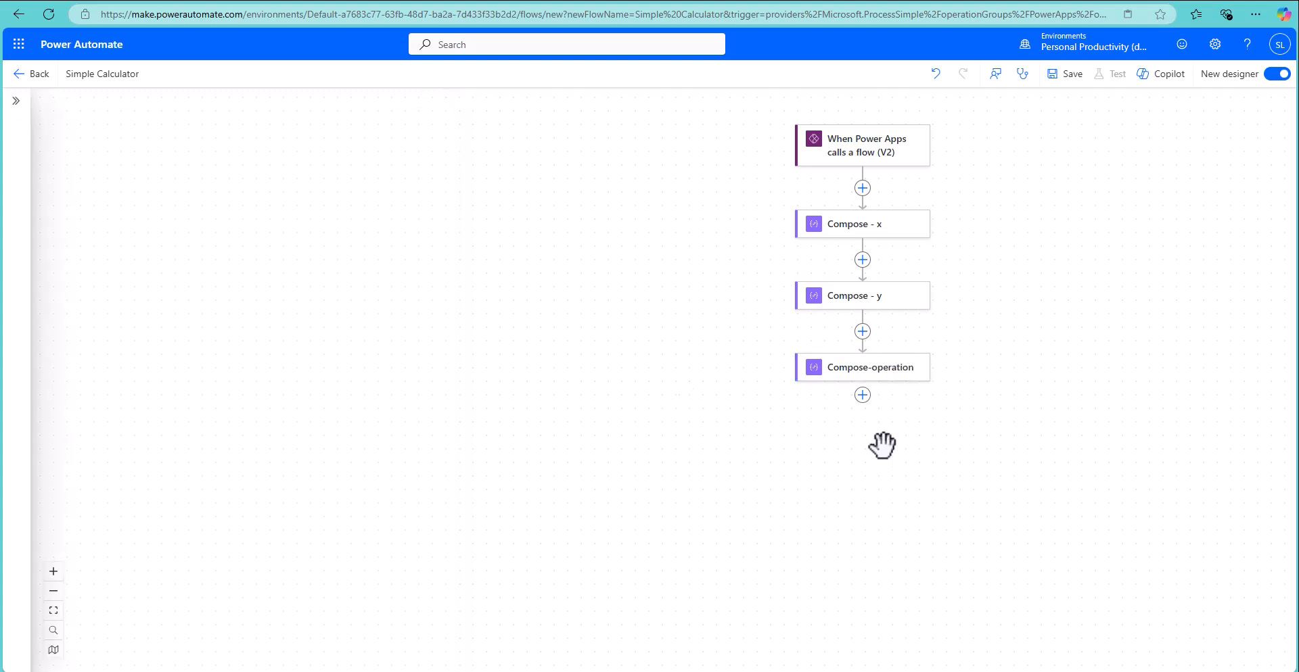
Rename the x and y Compose actions to "Compose - param - x" and "Compose - param - y"
{"action": "left_click", "coordinate": [859, 245]}
{"action": "left_click", "coordinate": [87, 112]}
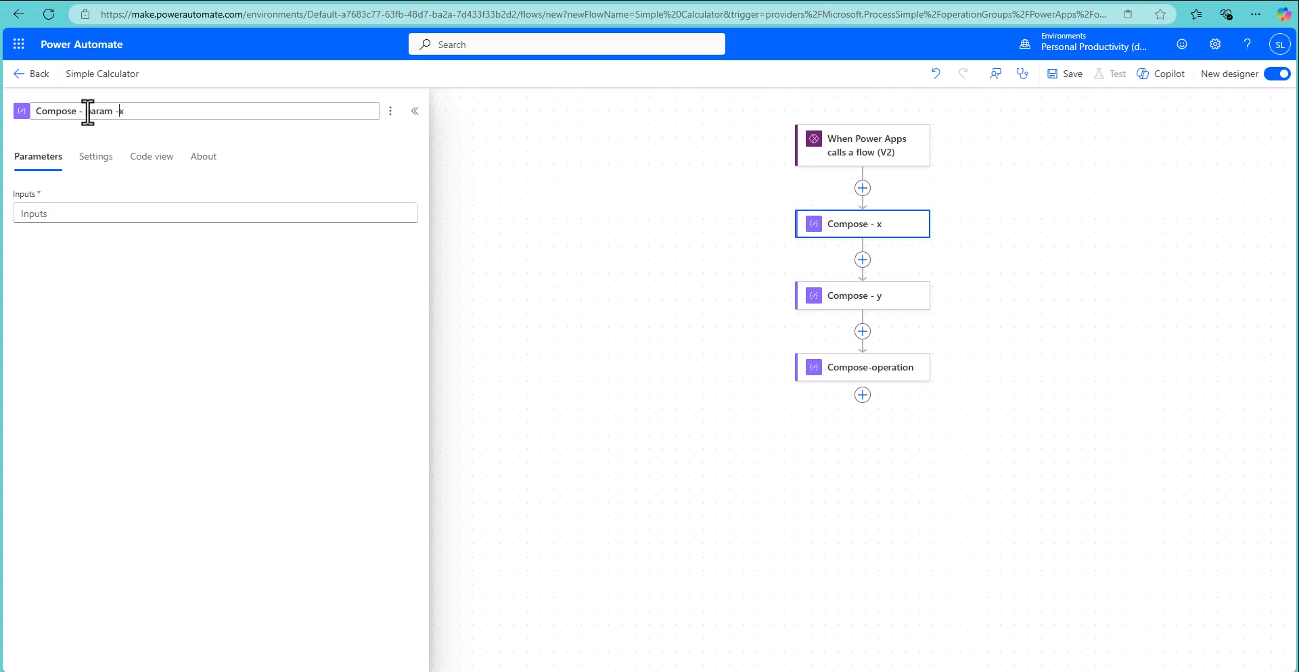
{"action": "type", "text": "param -"}
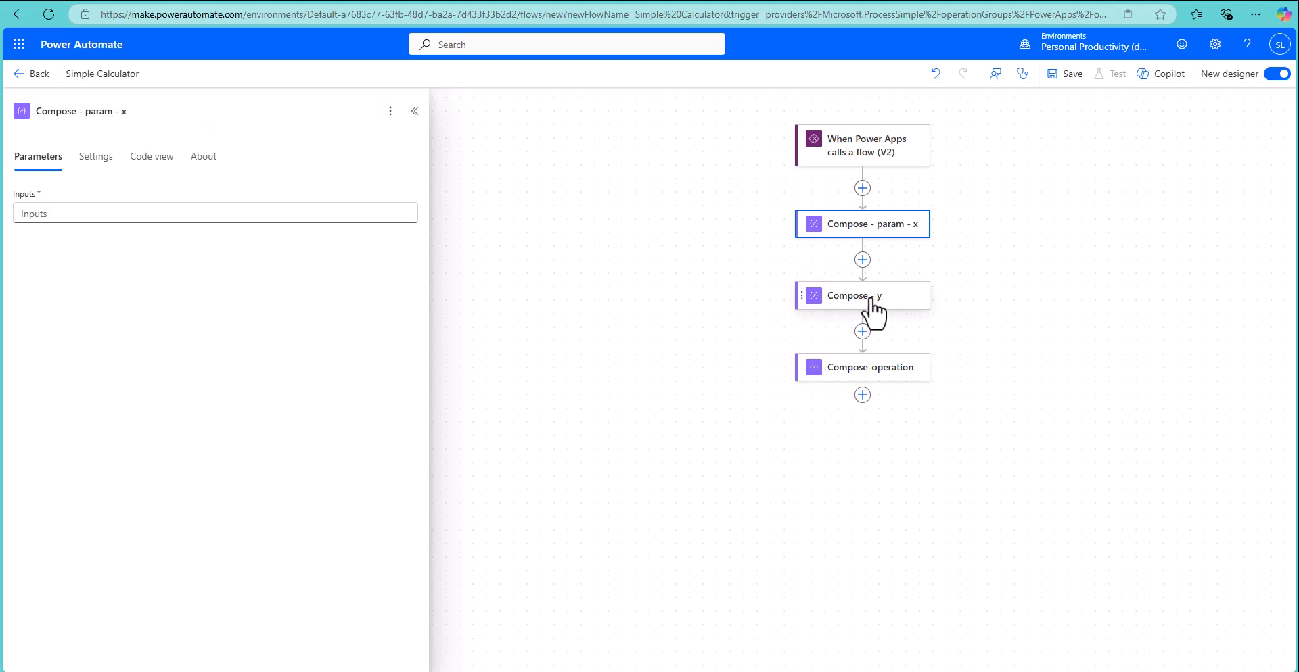
{"action": "left_click", "coordinate": [874, 308]}
{"action": "left_click", "coordinate": [84, 110]}
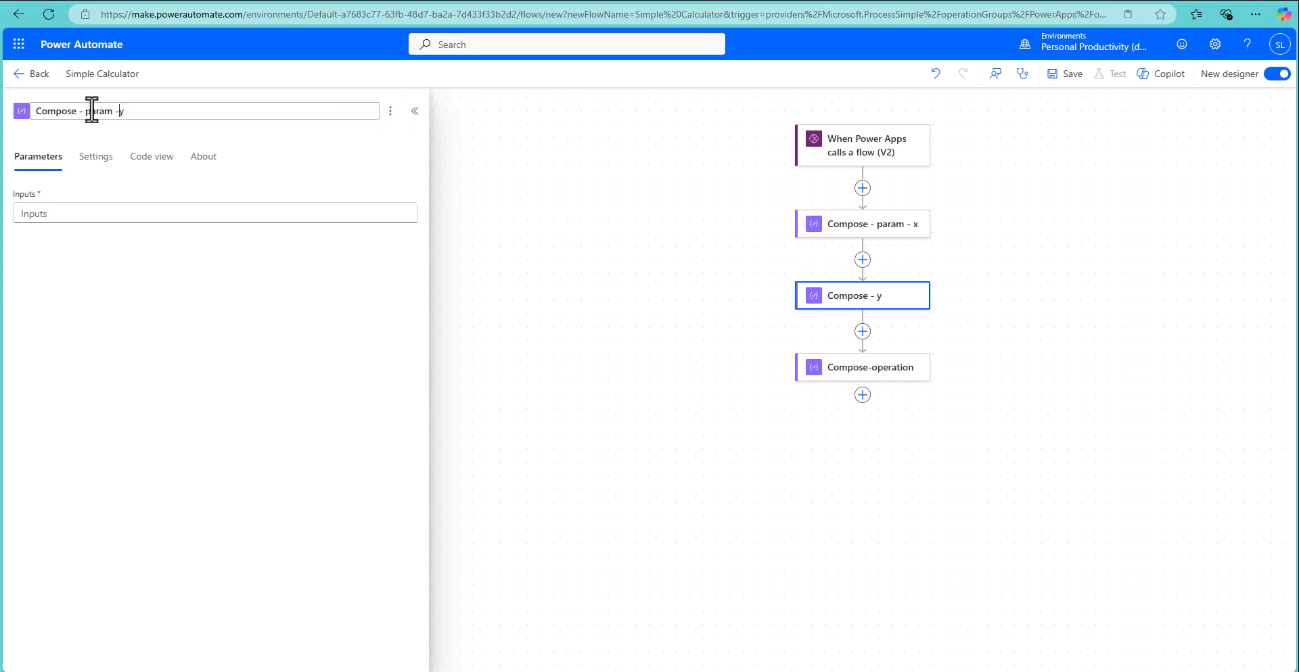
{"action": "type", "text": "param -"}
{"action": "key", "text": "Return"}
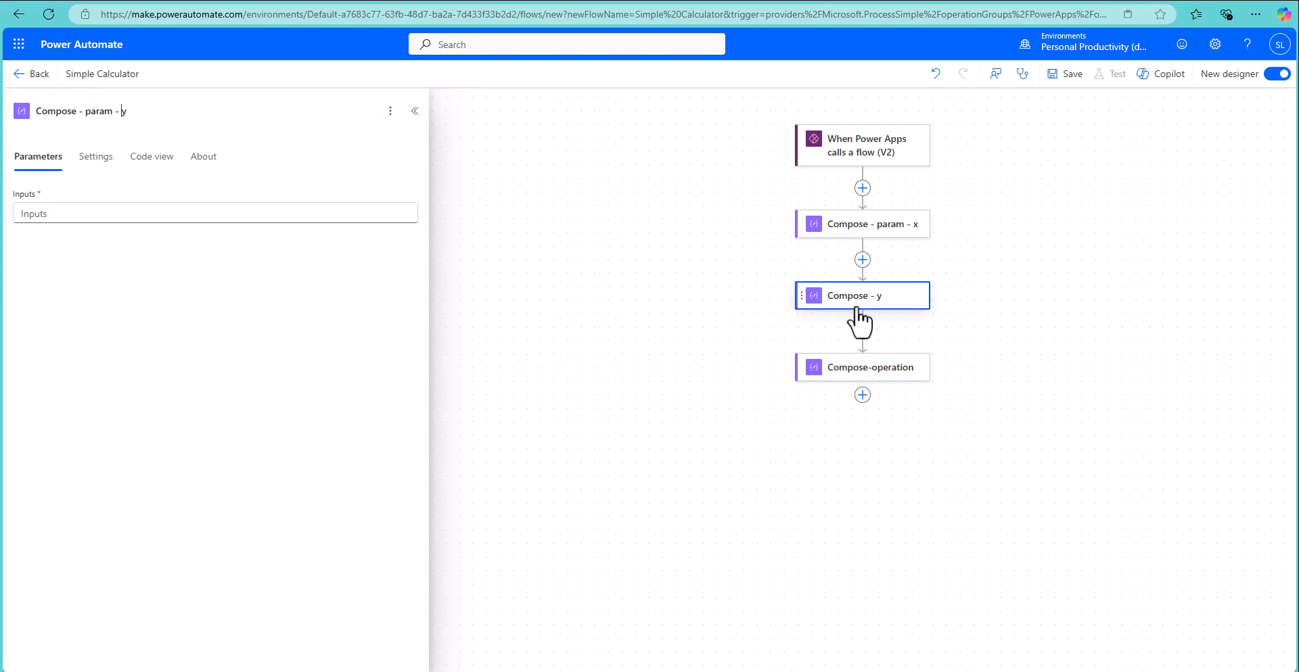
Rename the third Compose action to "Compose-param - operation"
{"action": "left_click", "coordinate": [865, 373]}
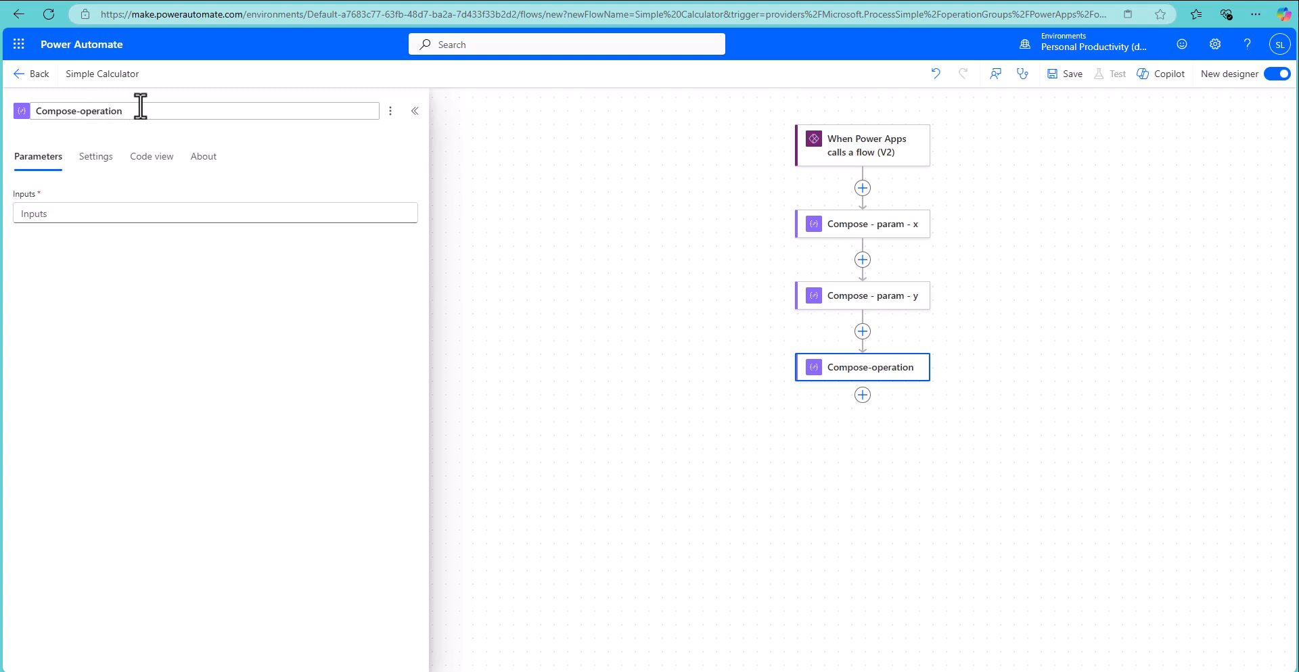
{"action": "type", "text": "param -"}
{"action": "left_click", "coordinate": [328, 155]}
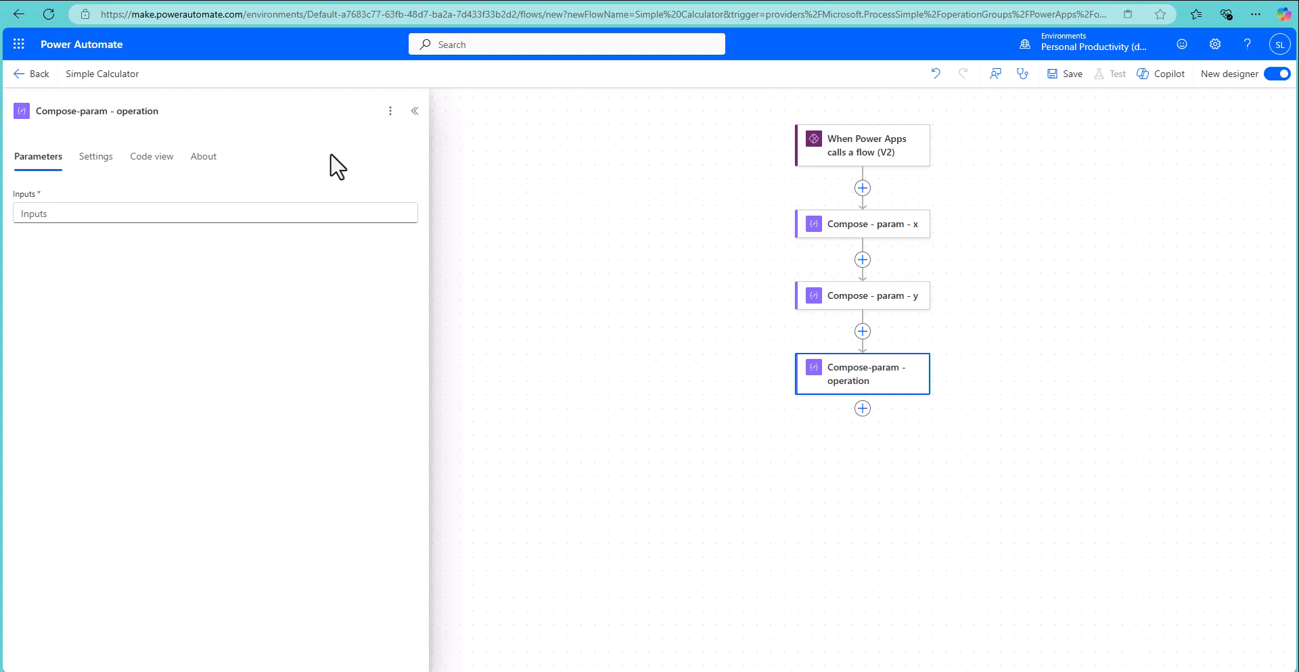
Paste another copy of the Compose action below "Compose-param - operation" and rename it "Compose-calculation"
{"action": "left_click", "coordinate": [862, 409]}
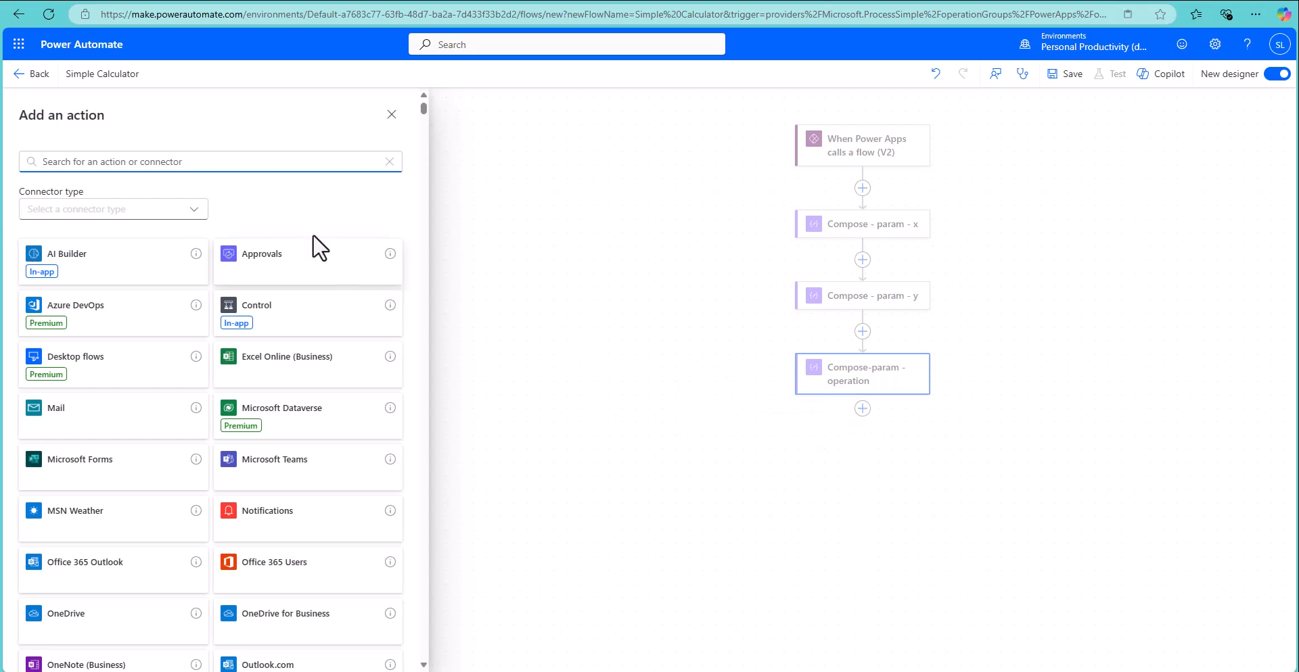
{"action": "right_click", "coordinate": [858, 408]}
{"action": "left_click", "coordinate": [857, 409]}
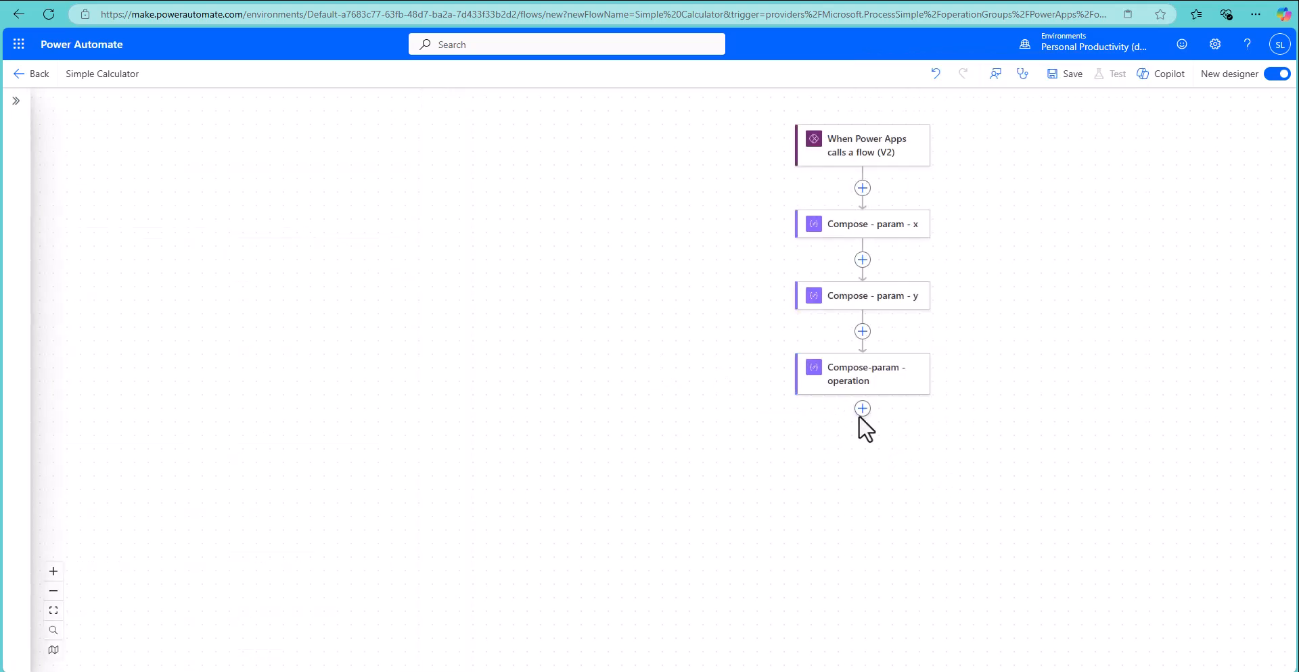
{"action": "left_click", "coordinate": [863, 409]}
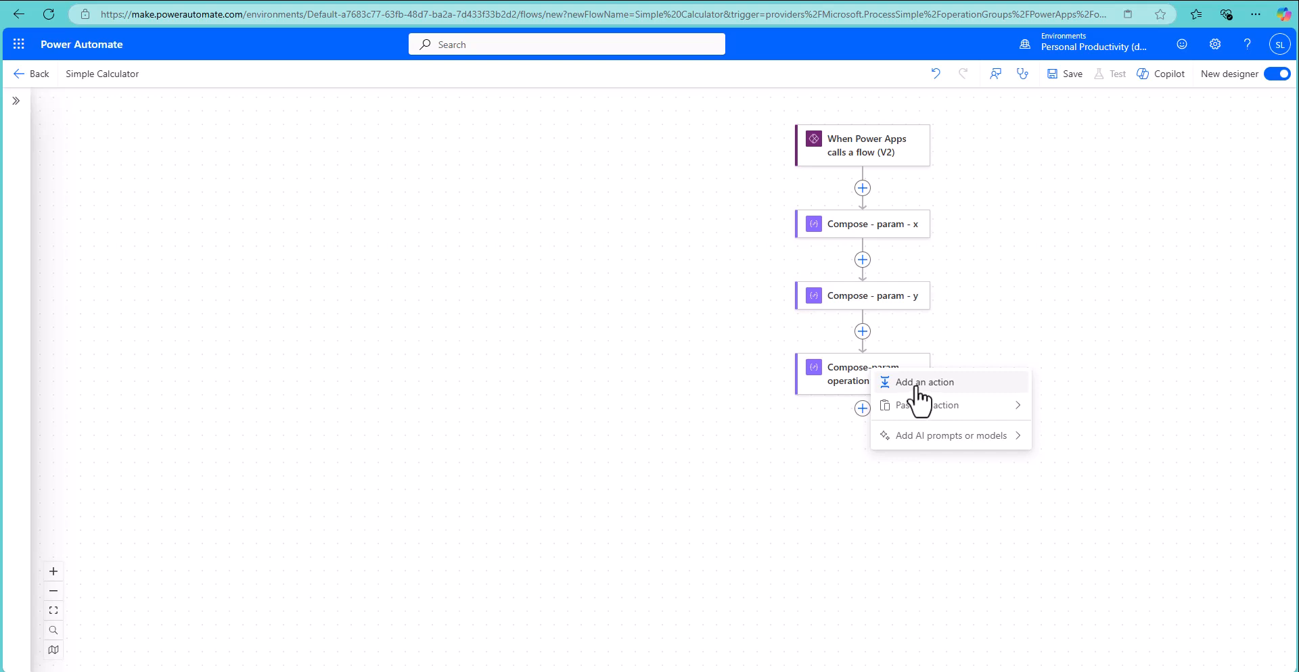
{"action": "mouse_move", "coordinate": [920, 407]}
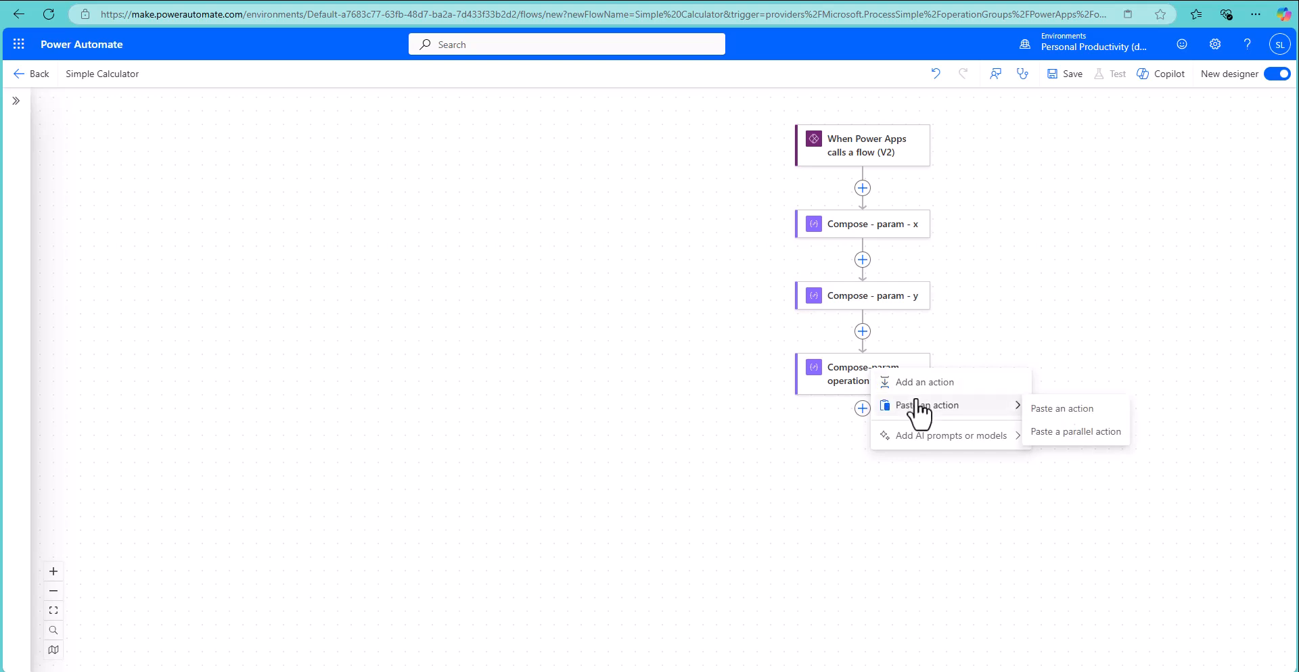
{"action": "left_click", "coordinate": [1042, 408]}
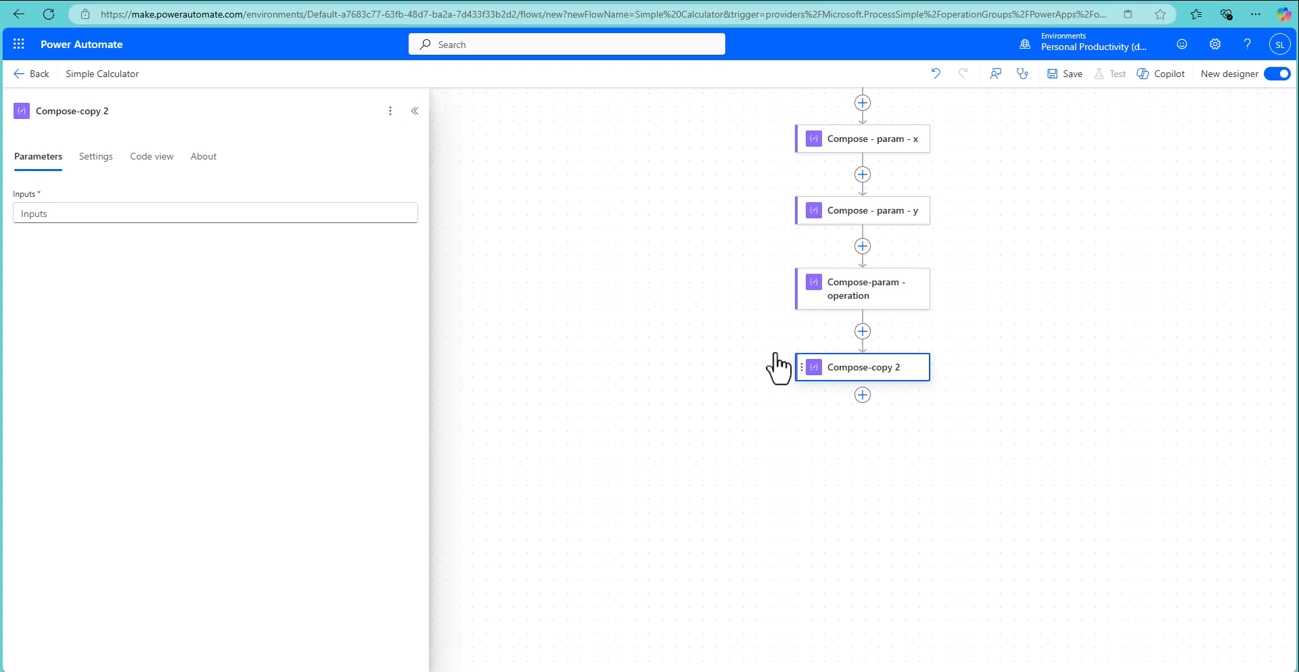
{"action": "left_click", "coordinate": [84, 112]}
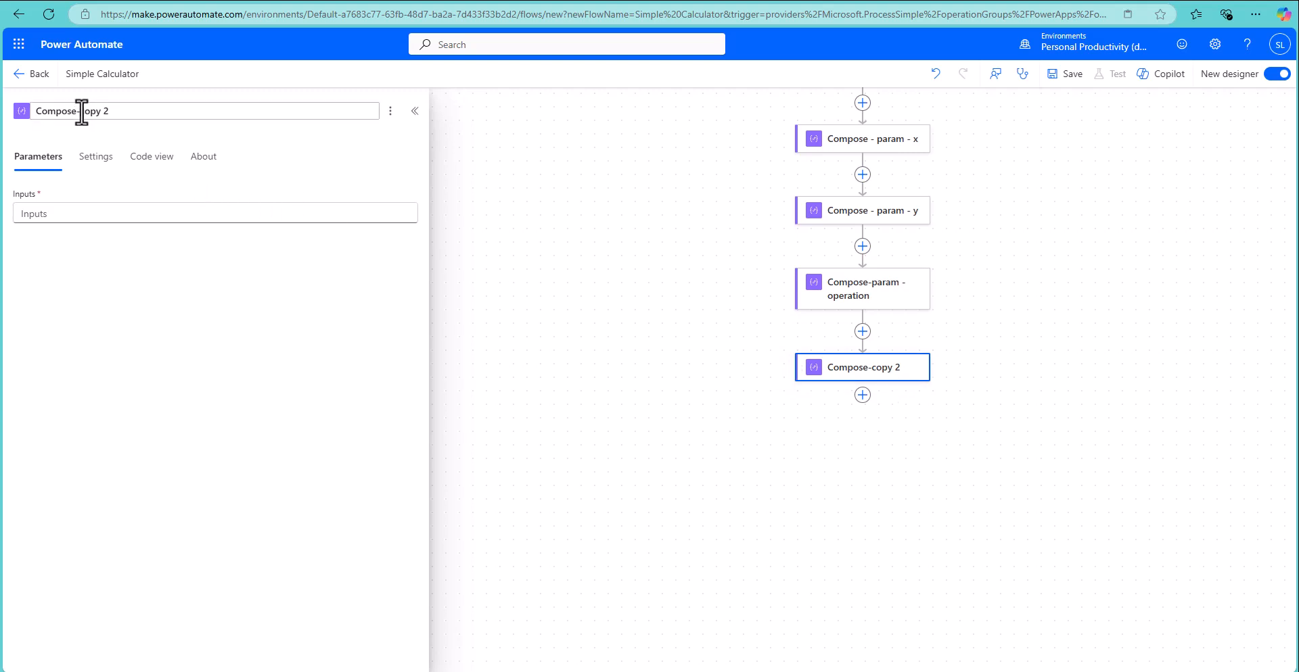
{"action": "left_click_drag", "start_coordinate": [82, 112], "coordinate": [161, 111]}
{"action": "type", "text": "culation"}
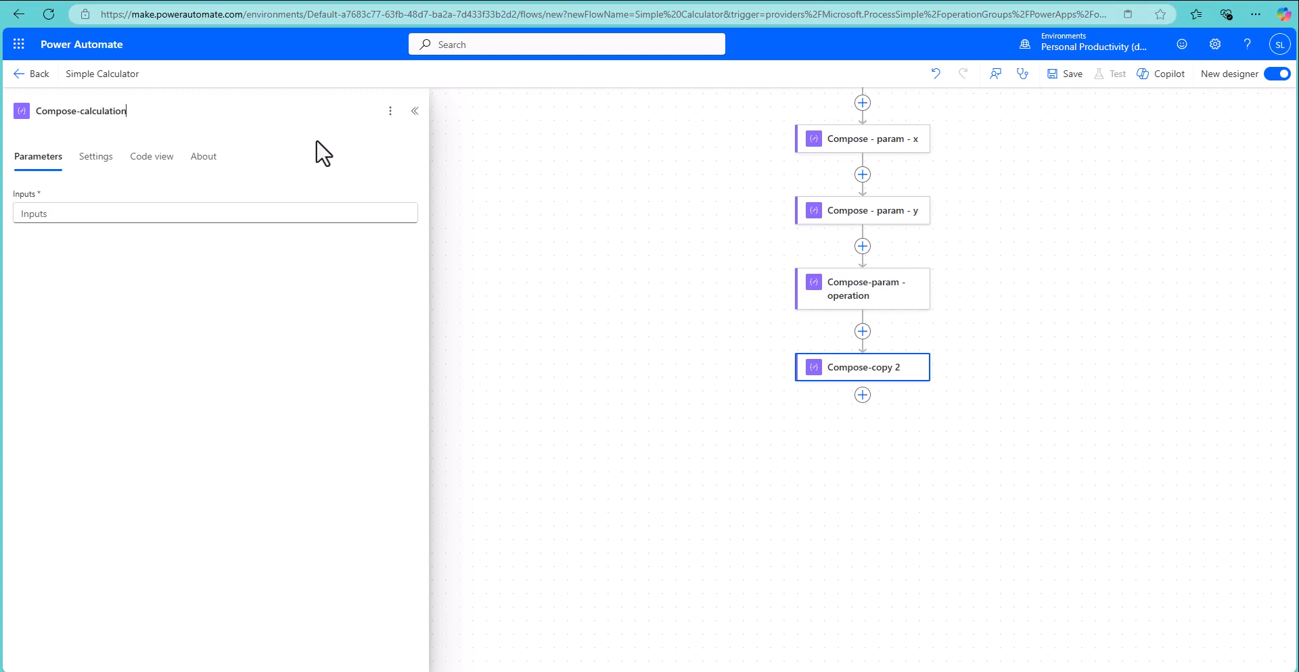
Search for "powerapp" actions to add below "Compose-calculation" and look through the Power Apps for Admins connector's actions
{"action": "left_click", "coordinate": [864, 396]}
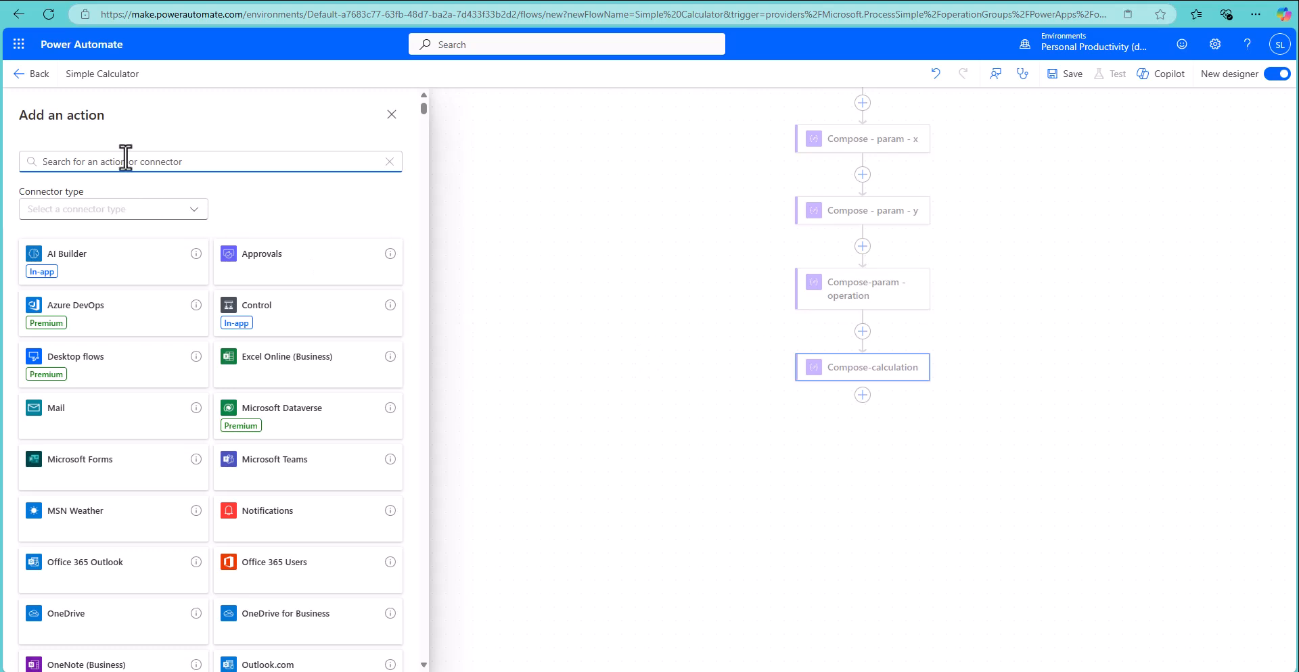
{"action": "type", "text": "powerapp"}
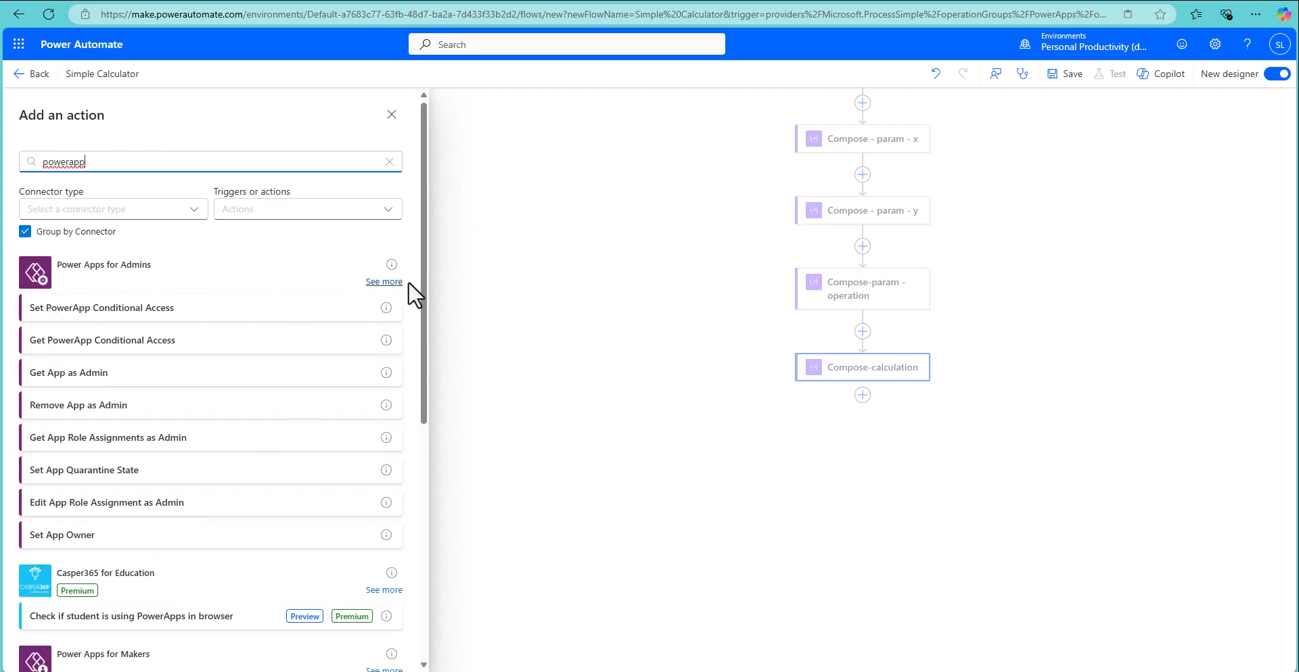
{"action": "left_click", "coordinate": [384, 282]}
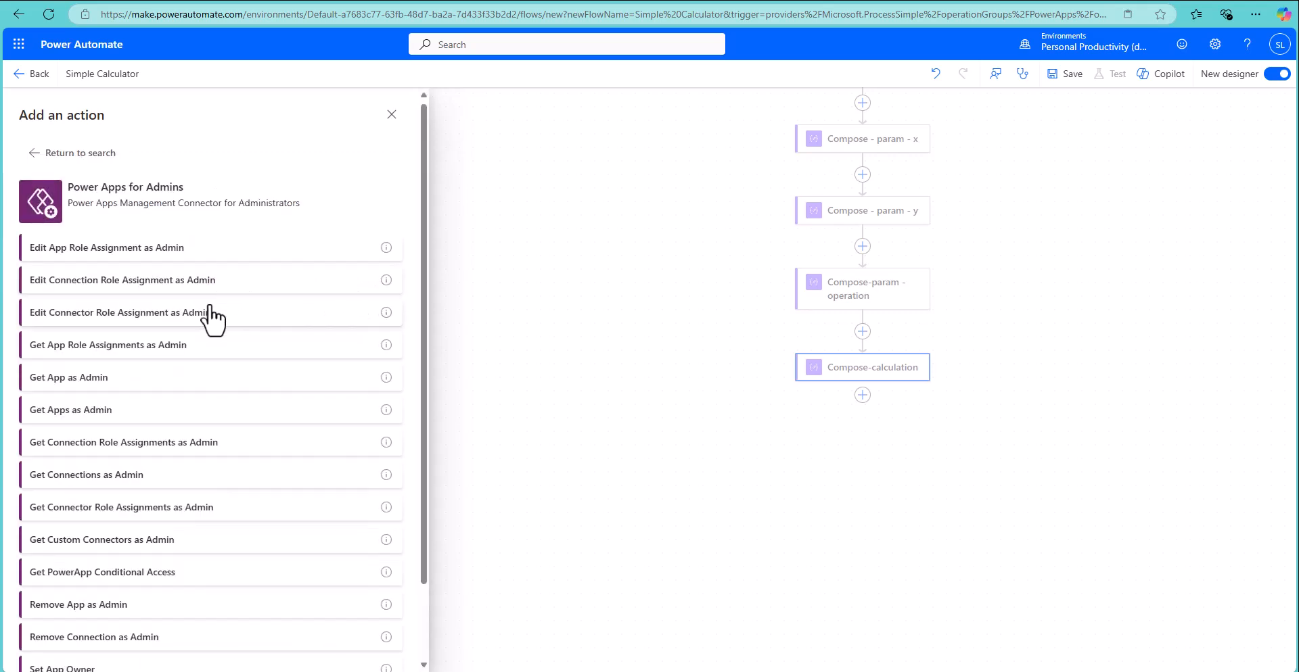
{"action": "scroll", "coordinate": [212, 313], "scroll_direction": "down", "scroll_amount": 2}
{"action": "scroll", "coordinate": [217, 330], "scroll_direction": "up", "scroll_amount": 2}
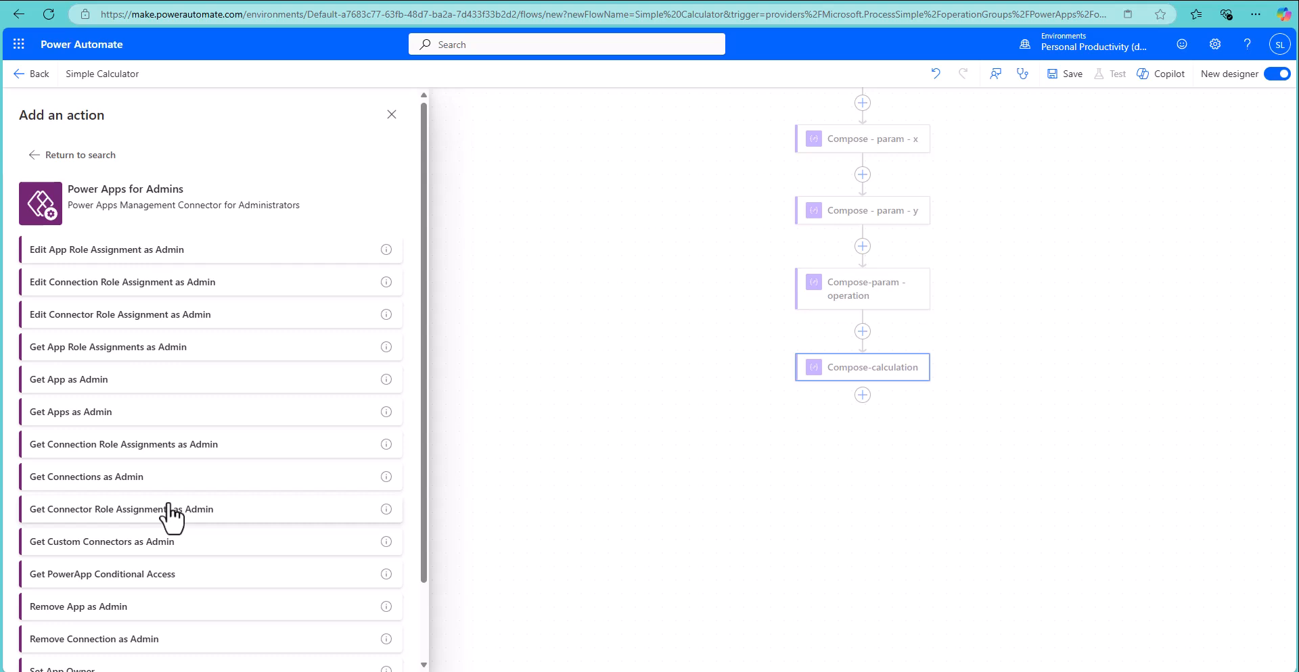
{"action": "scroll", "coordinate": [171, 518], "scroll_direction": "down", "scroll_amount": 2}
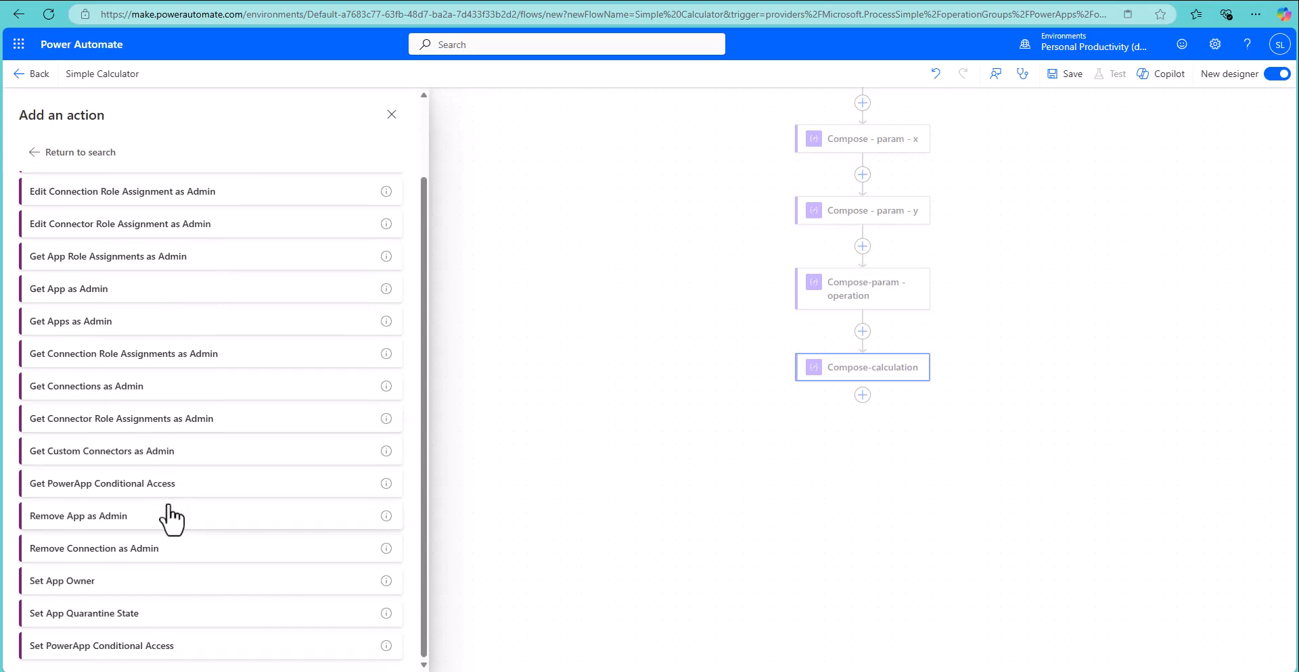
{"action": "scroll", "coordinate": [171, 518], "scroll_direction": "up", "scroll_amount": 2}
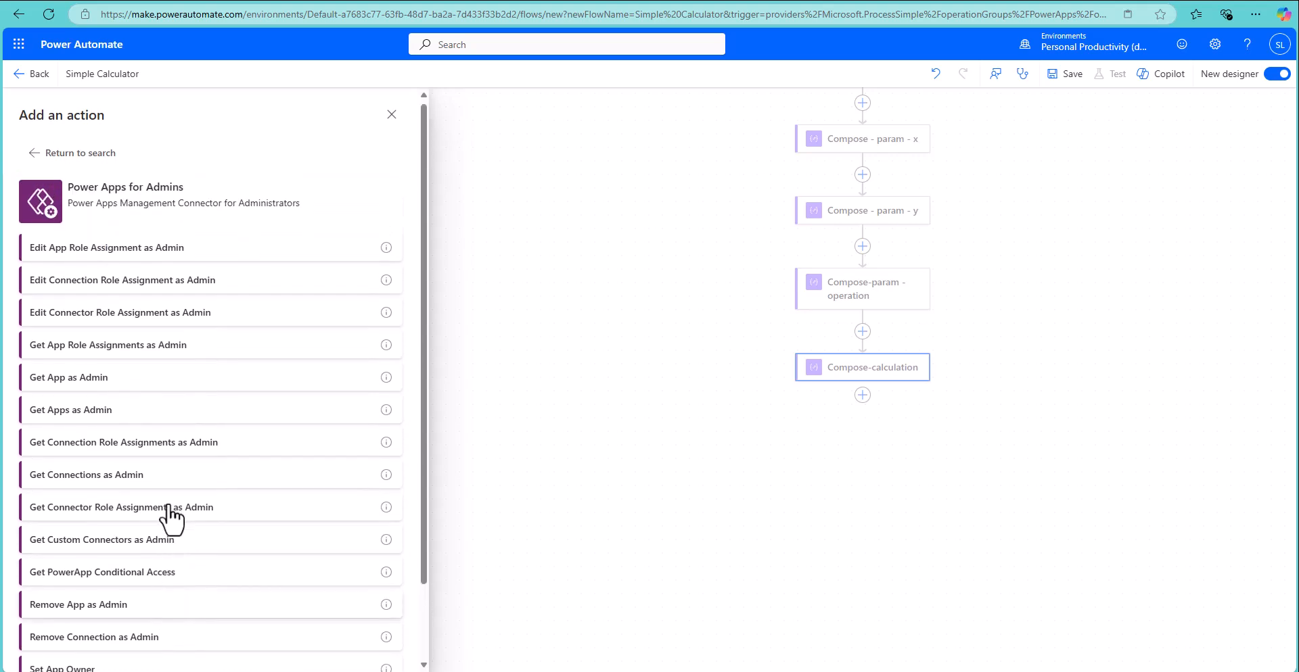
{"action": "left_click", "coordinate": [29, 156]}
Search the actions for "flow" and add "Respond to a Power App or flow" below "Compose-calculation"
{"action": "left_click_drag", "start_coordinate": [84, 161], "coordinate": [9, 154]}
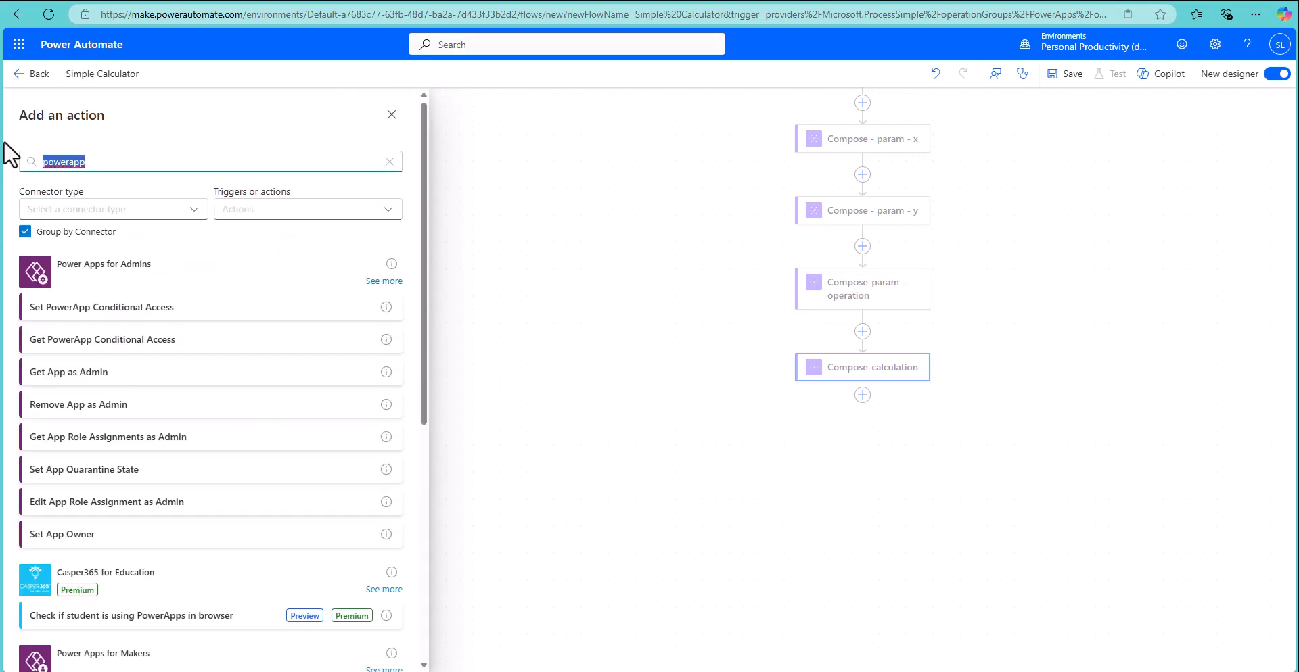
{"action": "type", "text": "flow"}
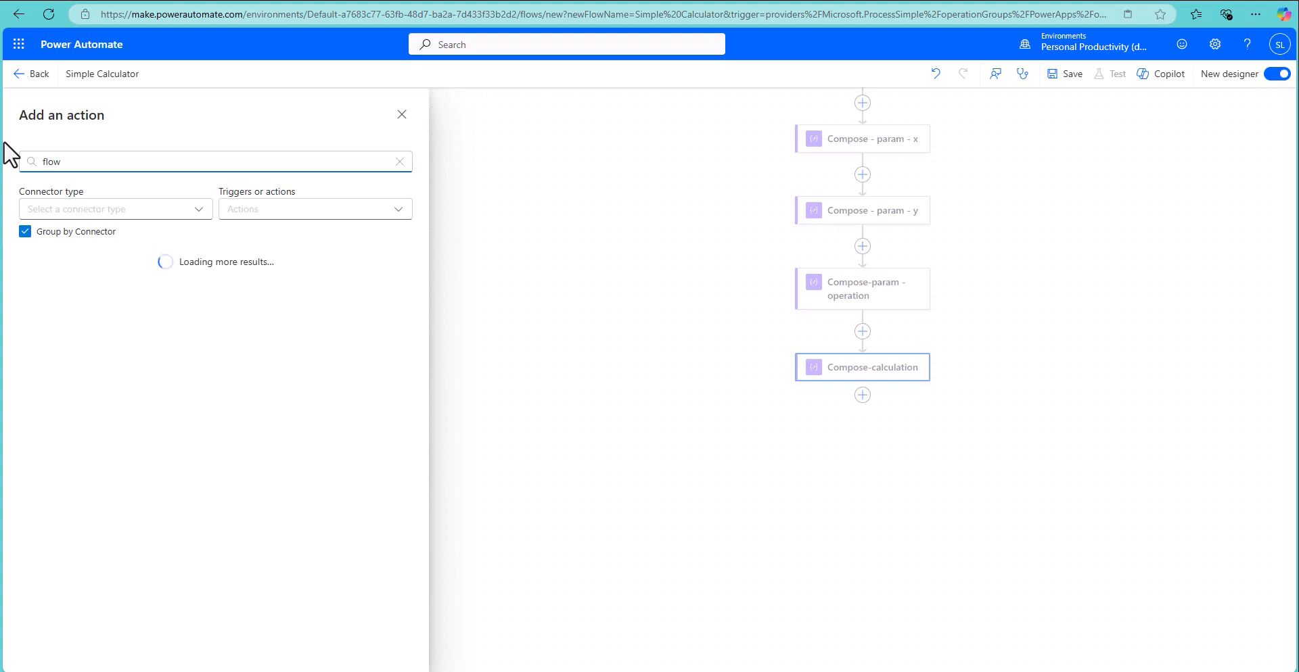
{"action": "scroll", "coordinate": [147, 437], "scroll_direction": "down", "scroll_amount": 2}
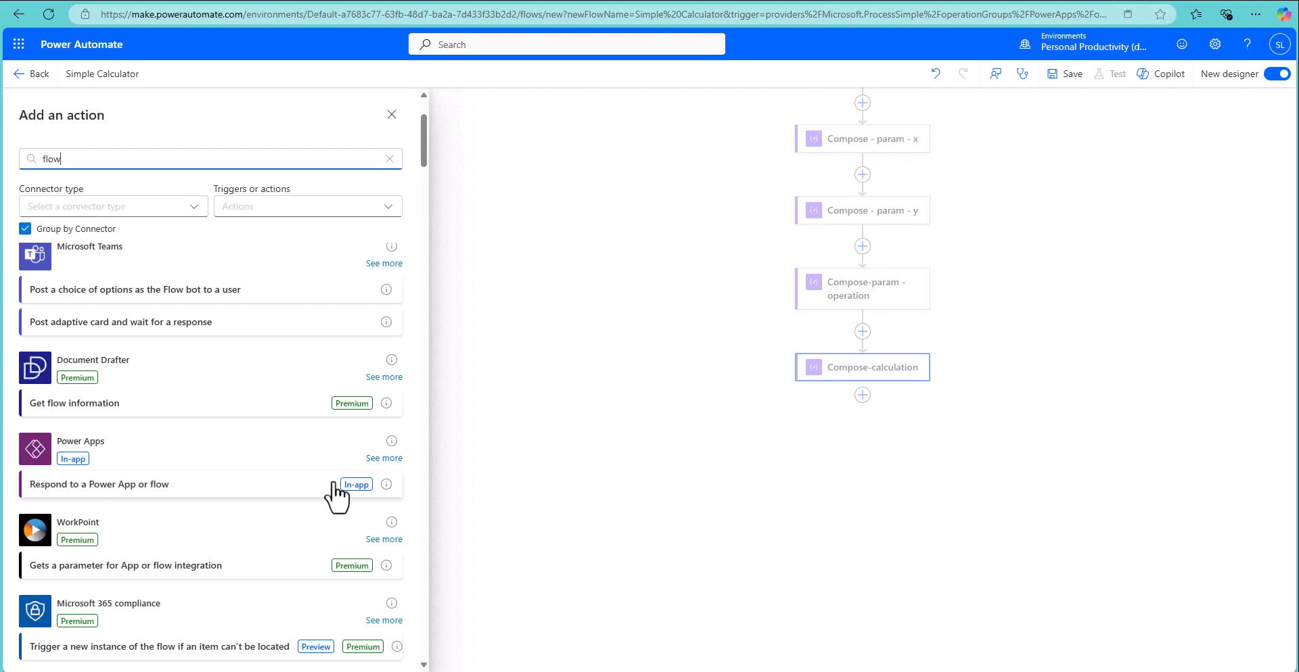
{"action": "left_click", "coordinate": [360, 487]}
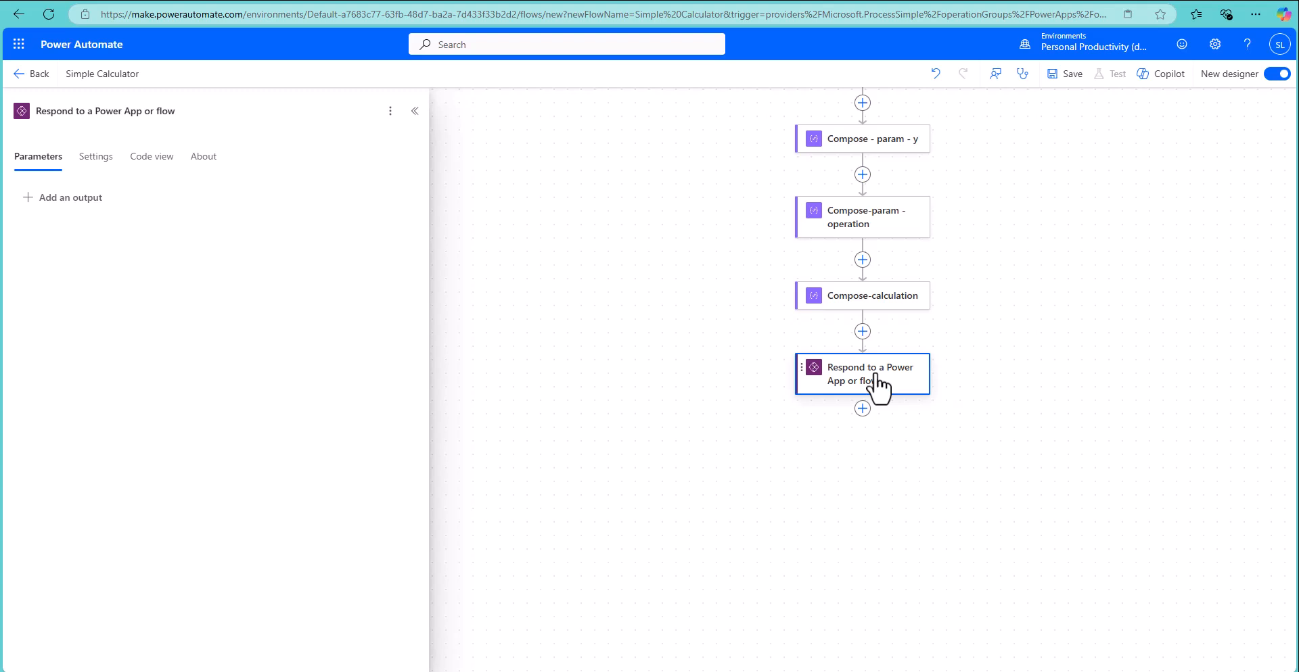
Add a Number output named "z" to the Respond action, returning the "Compose-calculation" outputs, and save the flow
{"action": "left_click_drag", "start_coordinate": [877, 376], "coordinate": [855, 370]}
{"action": "left_click", "coordinate": [29, 201]}
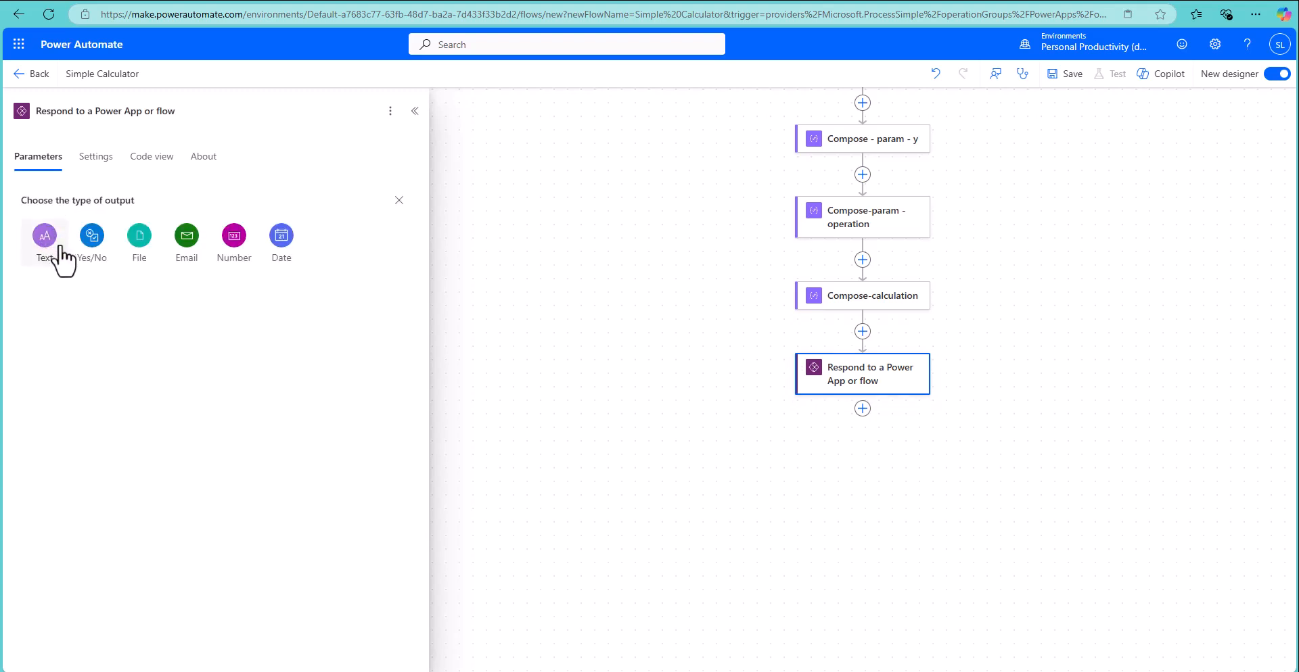
{"action": "left_click", "coordinate": [236, 247]}
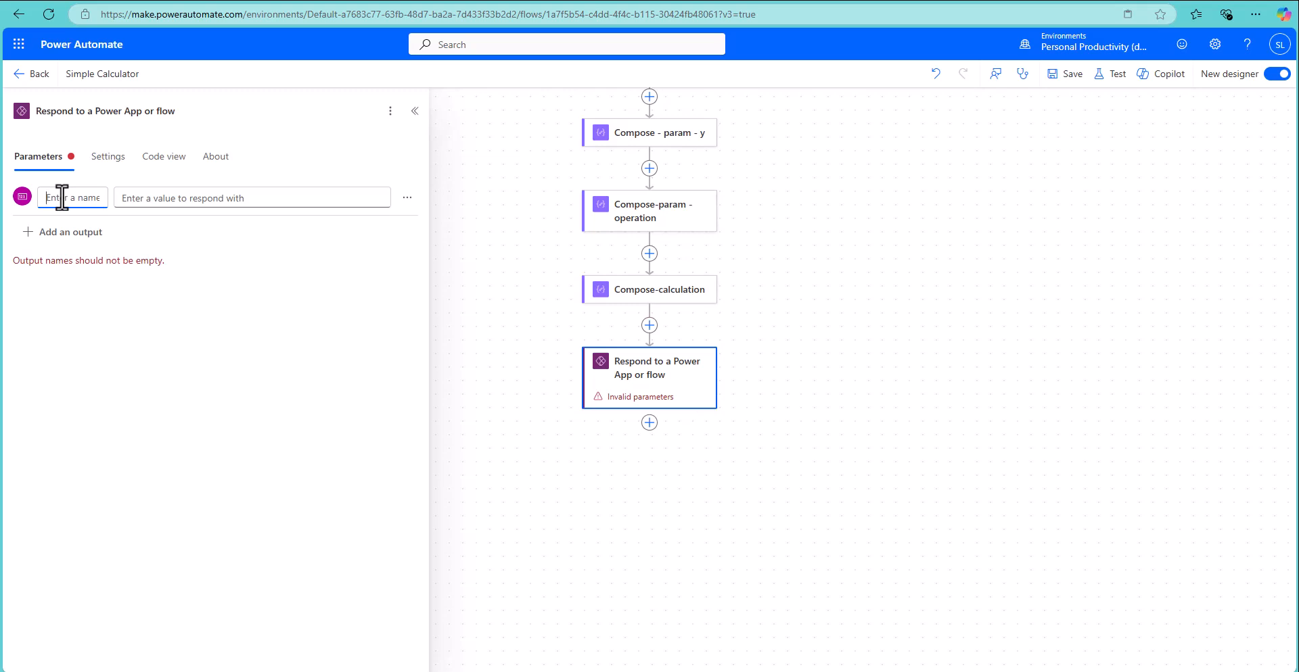
{"action": "type", "text": "z"}
{"action": "left_click", "coordinate": [191, 197]}
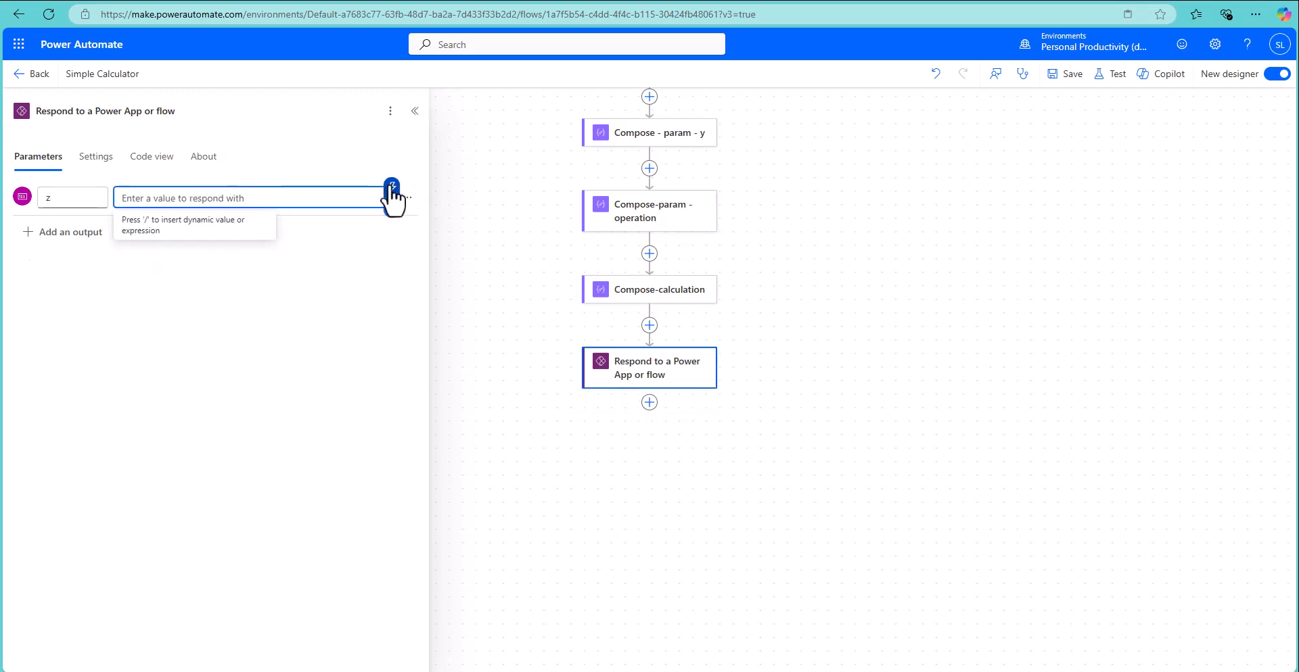
{"action": "left_click", "coordinate": [392, 189]}
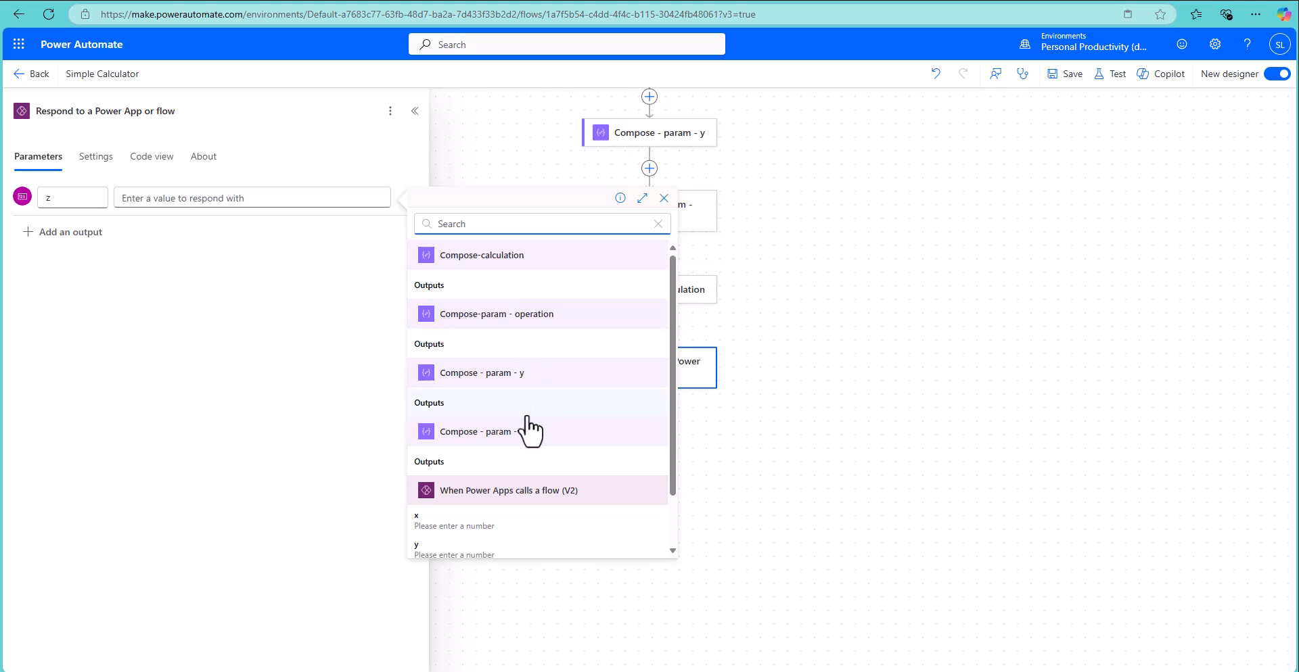
{"action": "left_click", "coordinate": [443, 291]}
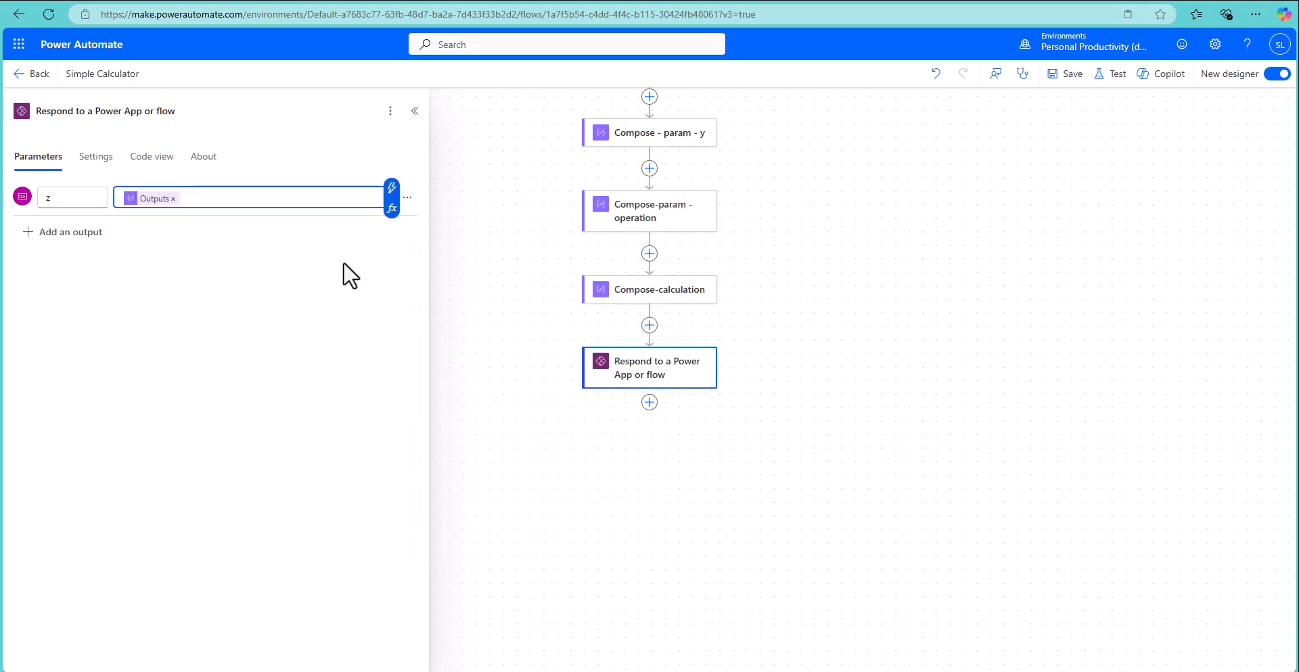
{"action": "left_click", "coordinate": [1072, 75]}
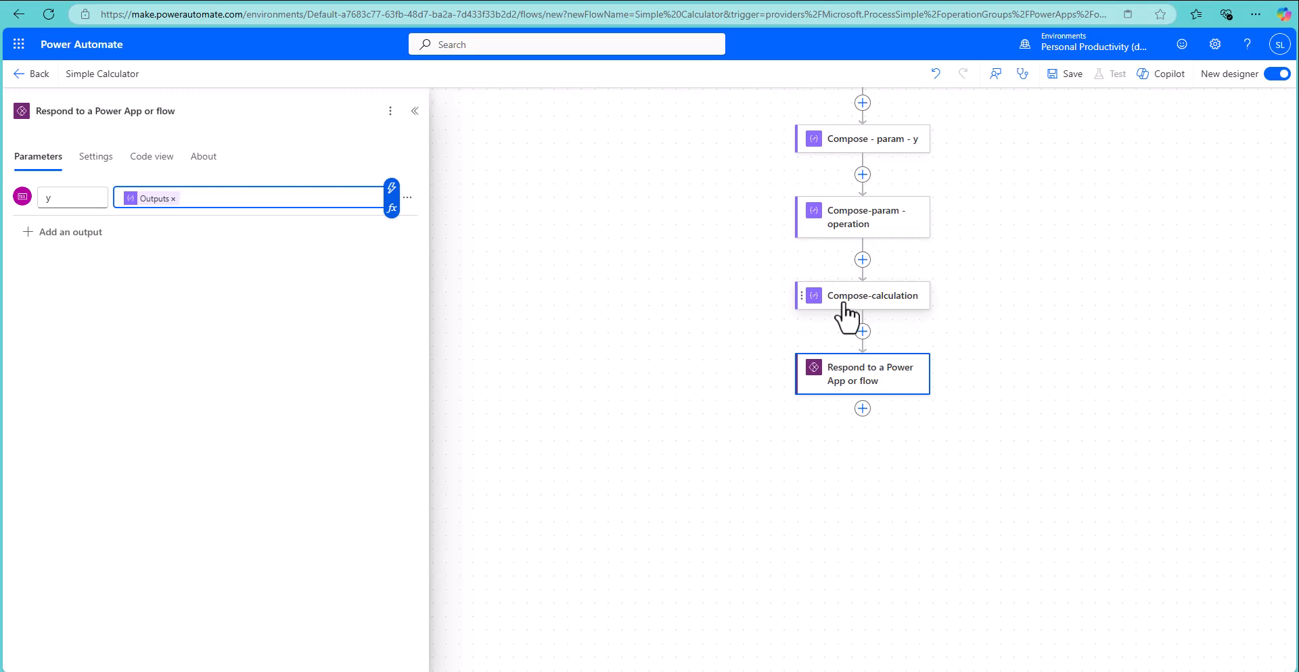
Start an add() function expression for the Inputs of the "Compose-calculation" action
{"action": "left_click", "coordinate": [846, 305]}
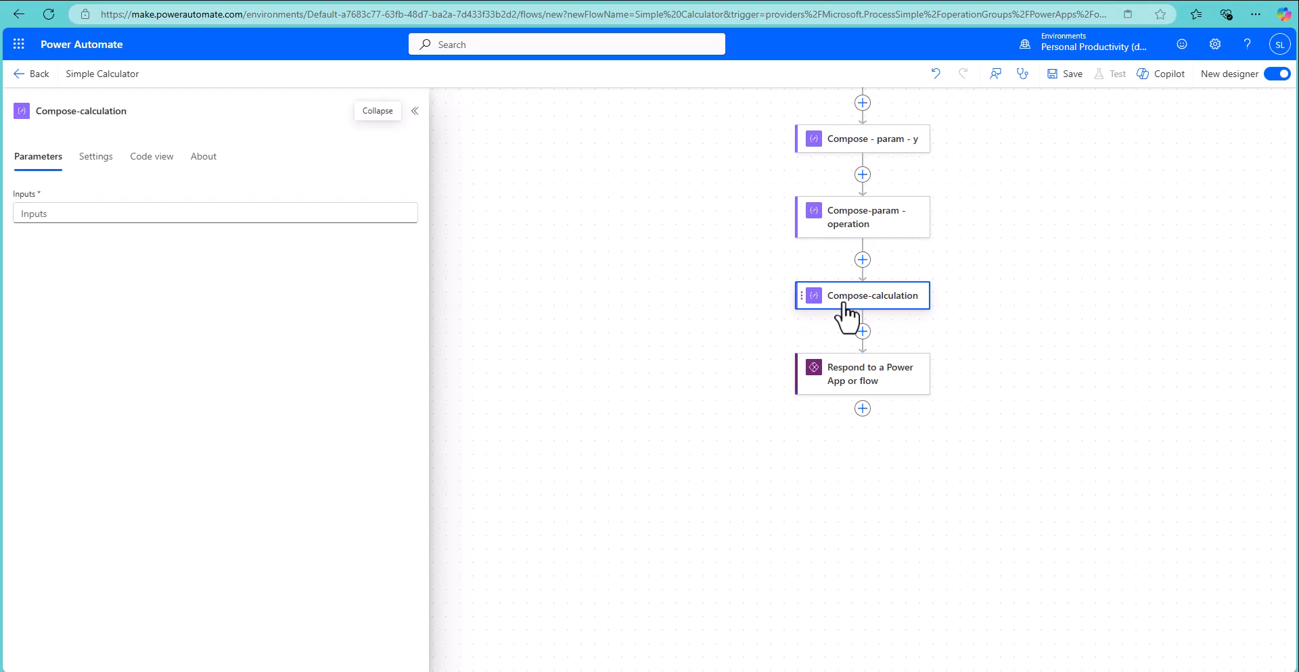
{"action": "left_click", "coordinate": [78, 212]}
{"action": "left_click", "coordinate": [418, 223]}
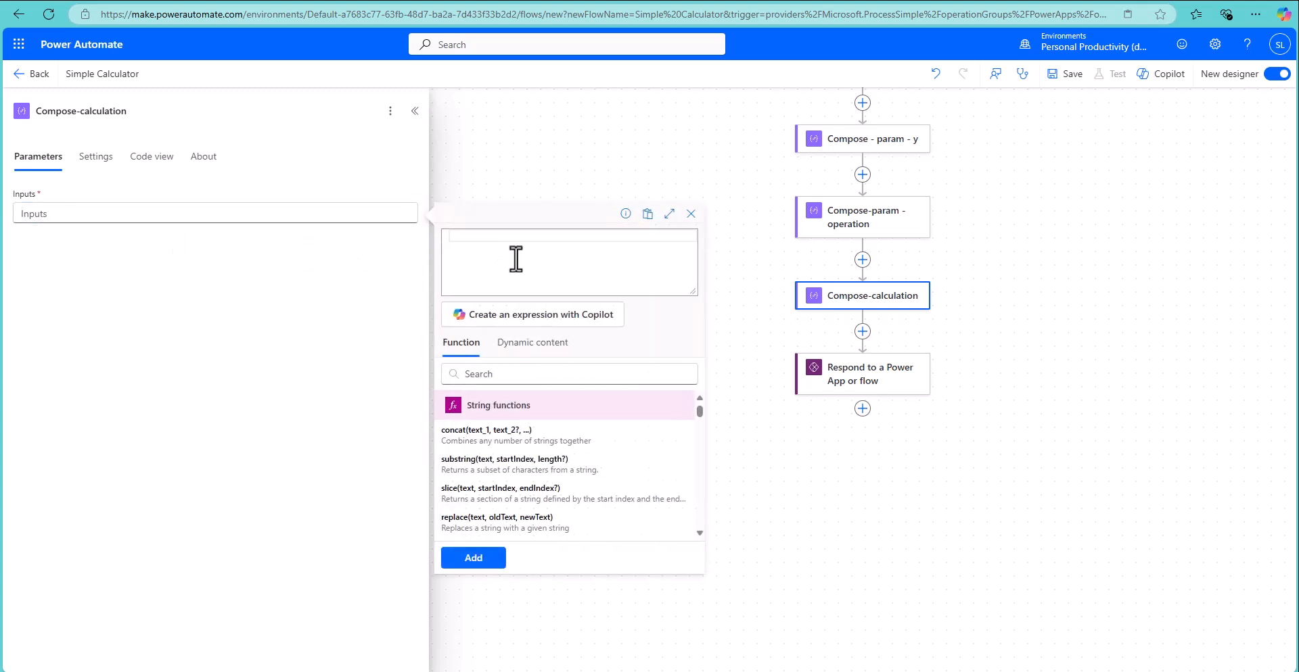
{"action": "type", "text": "add"}
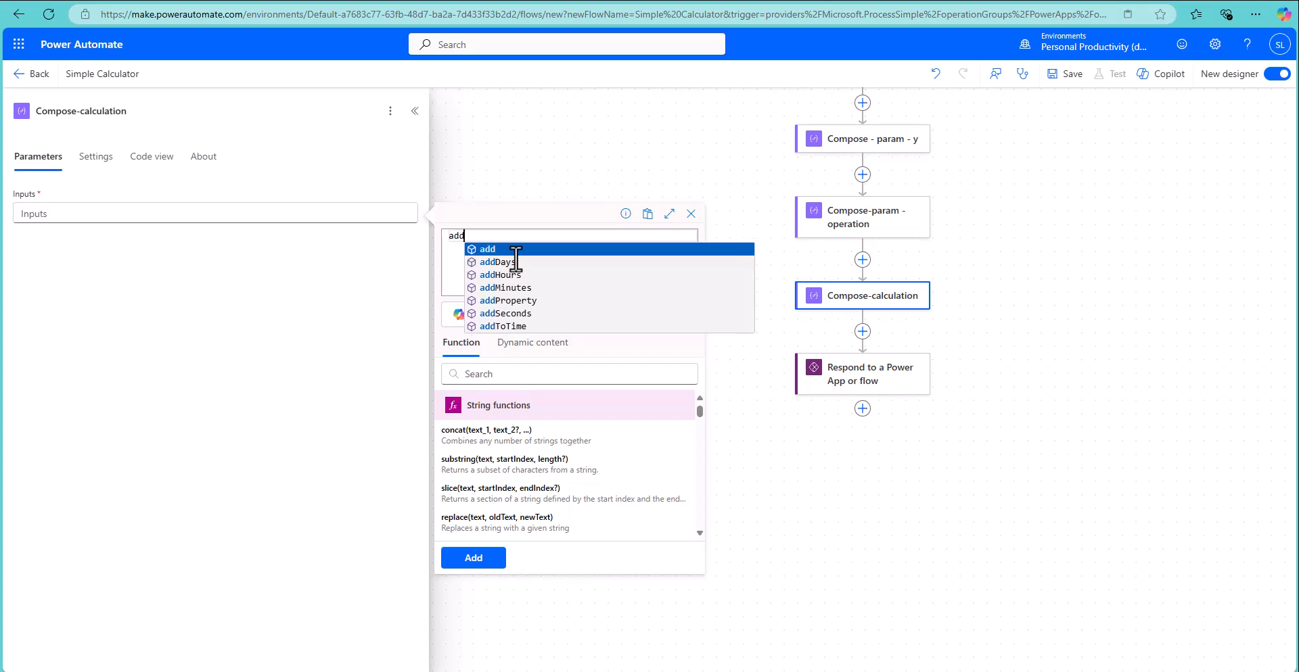
{"action": "left_click", "coordinate": [503, 250]}
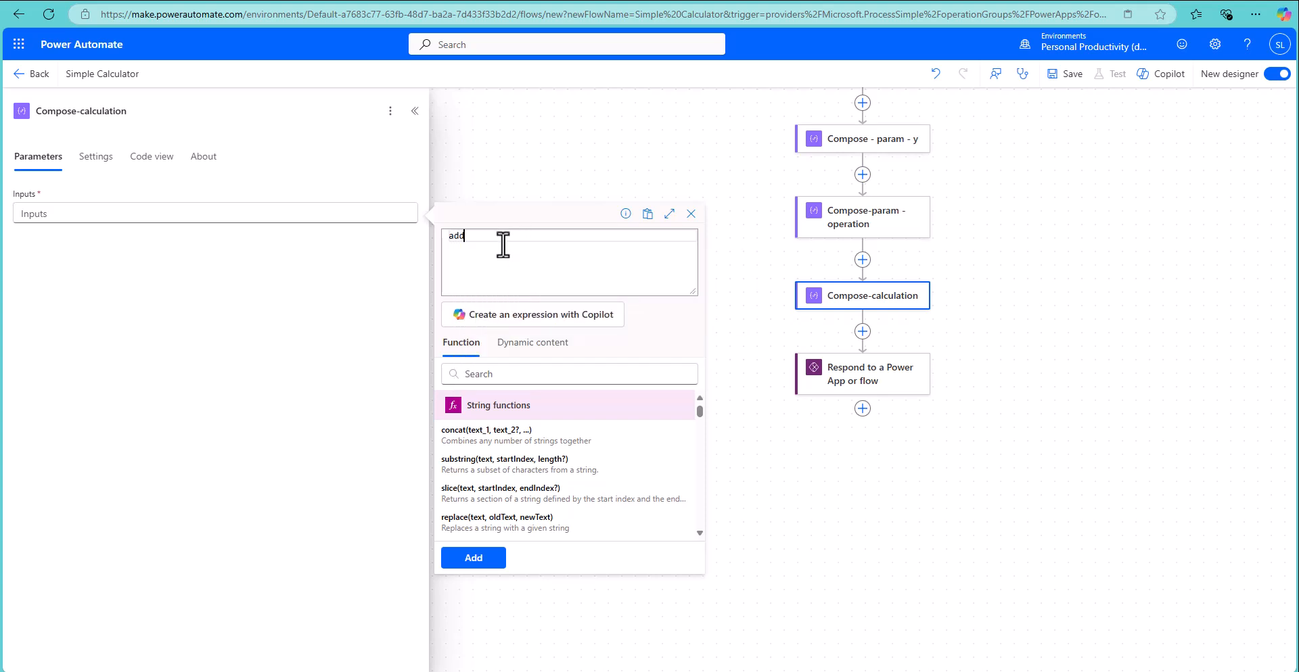
{"action": "type", "text": "("}
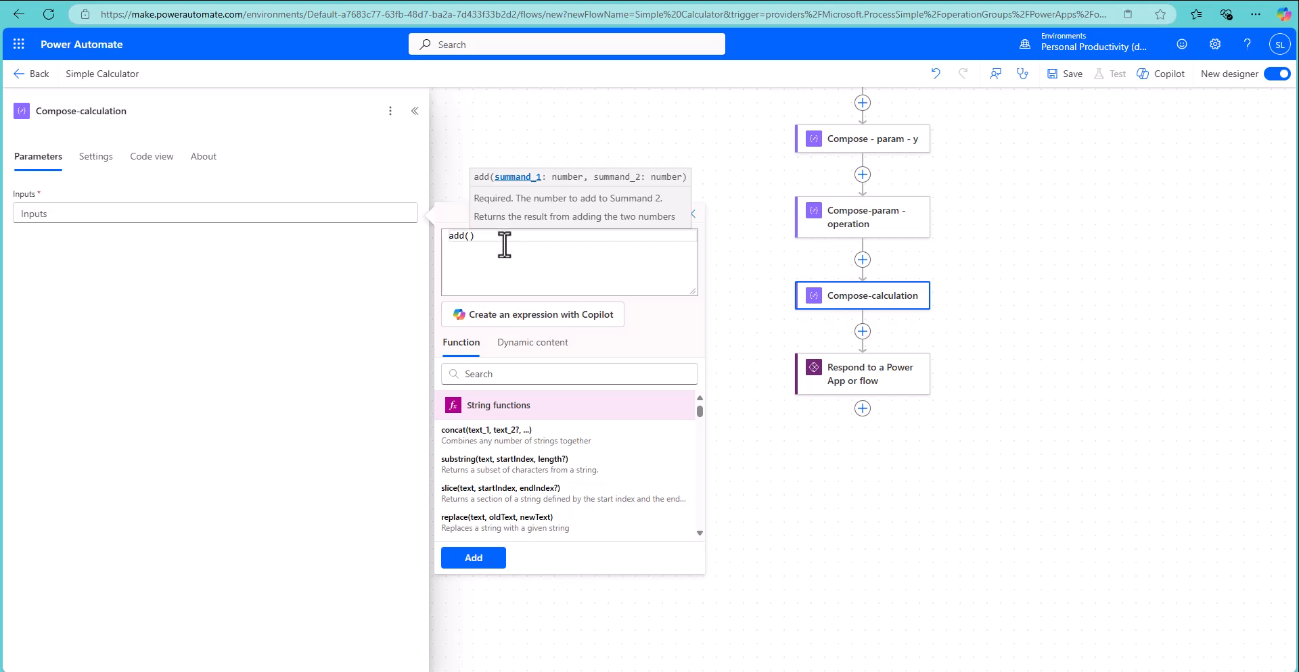
Complete and insert the expression as add(outputs('Compose_-_param_-_x'),outputs('Compose_-_param_-_y')), and try to save the flow
{"action": "left_click", "coordinate": [526, 345]}
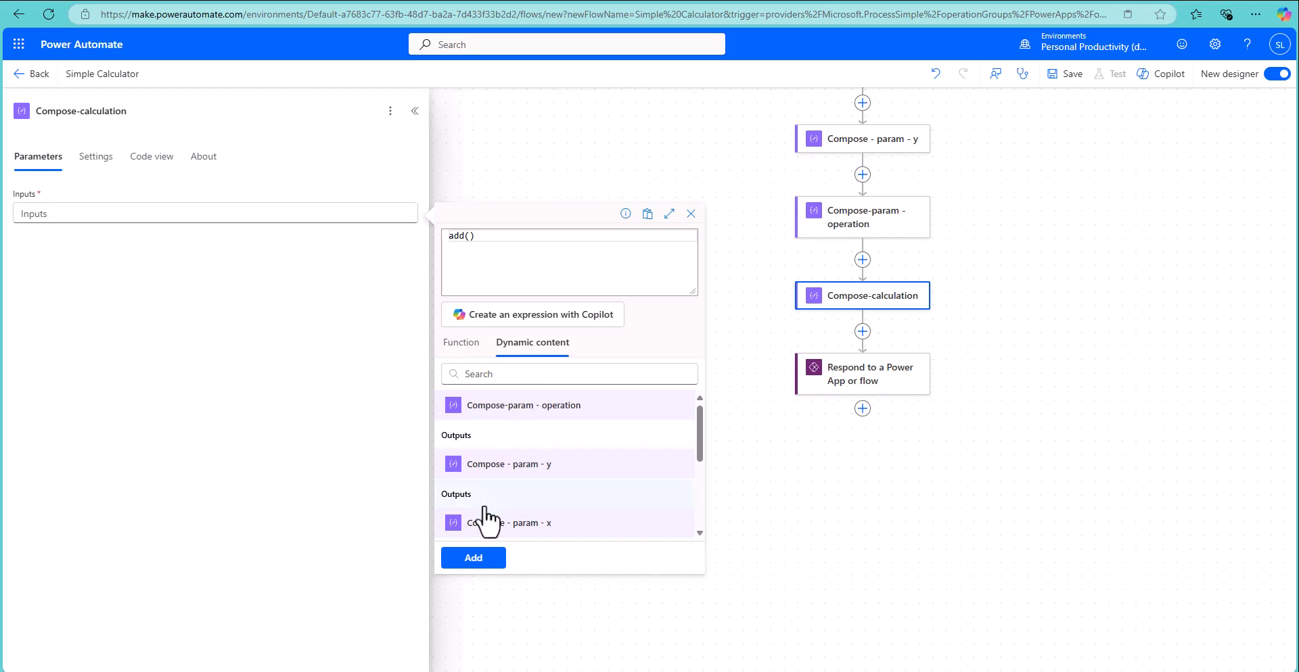
{"action": "scroll", "coordinate": [571, 517], "scroll_direction": "down", "scroll_amount": 1}
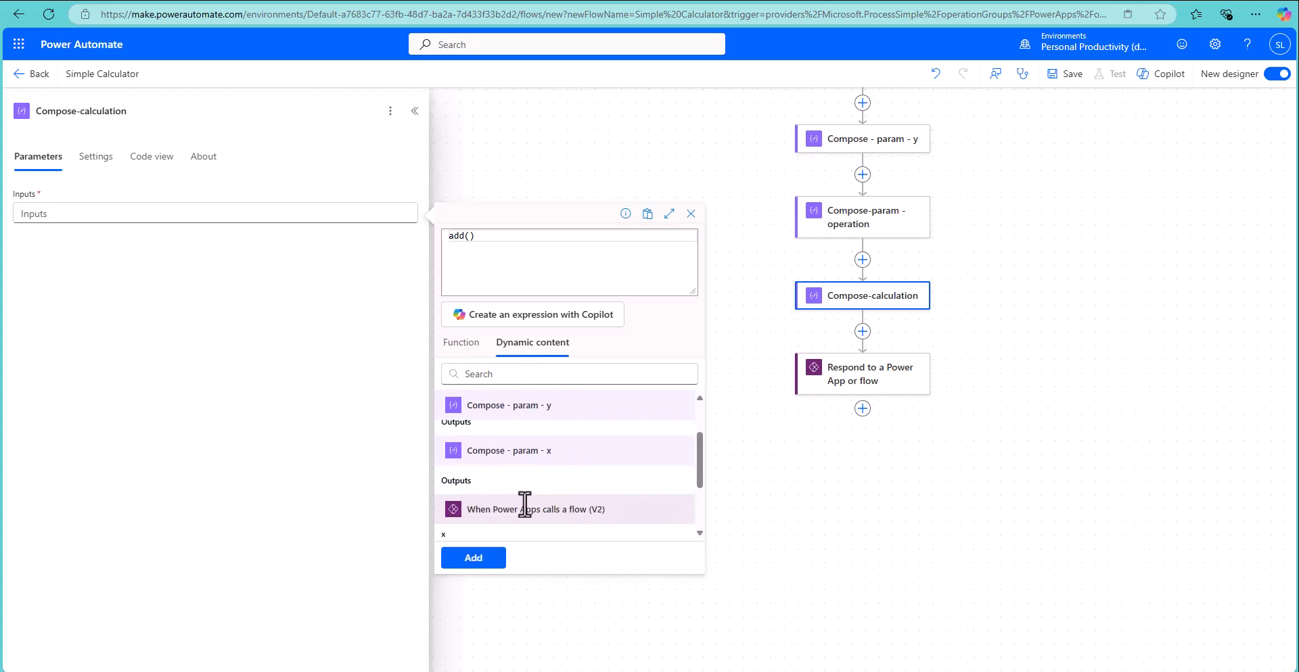
{"action": "left_click", "coordinate": [471, 480]}
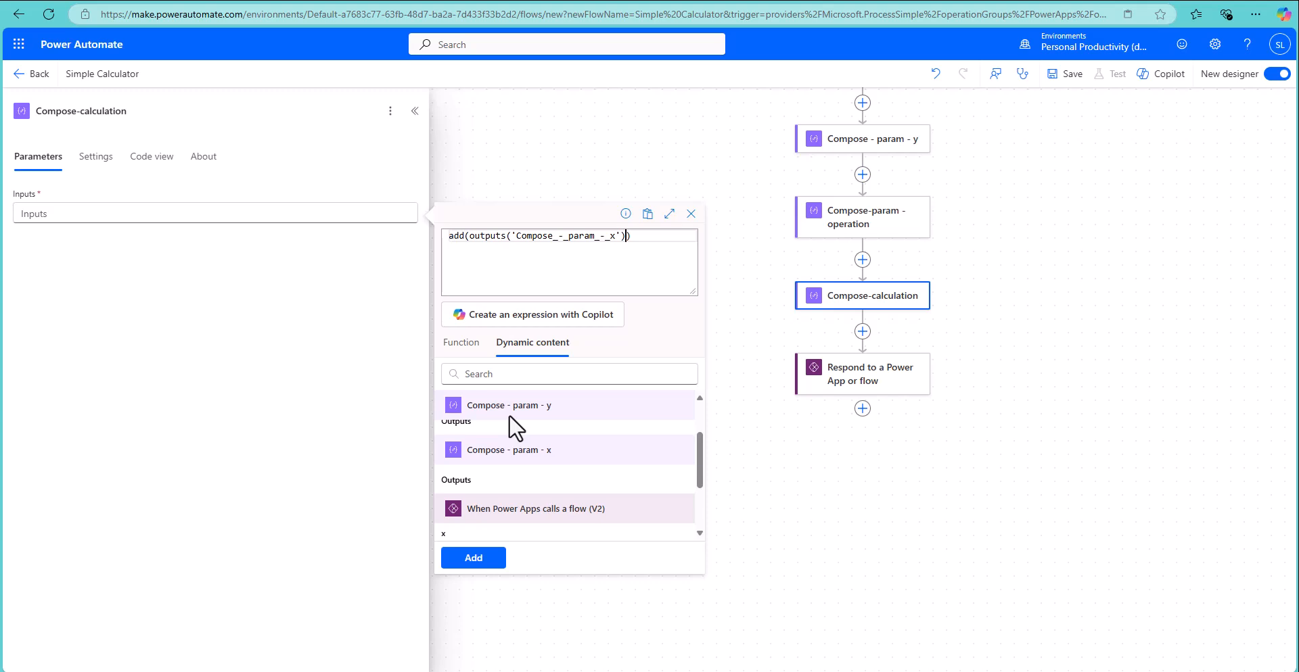
{"action": "type", "text": ","}
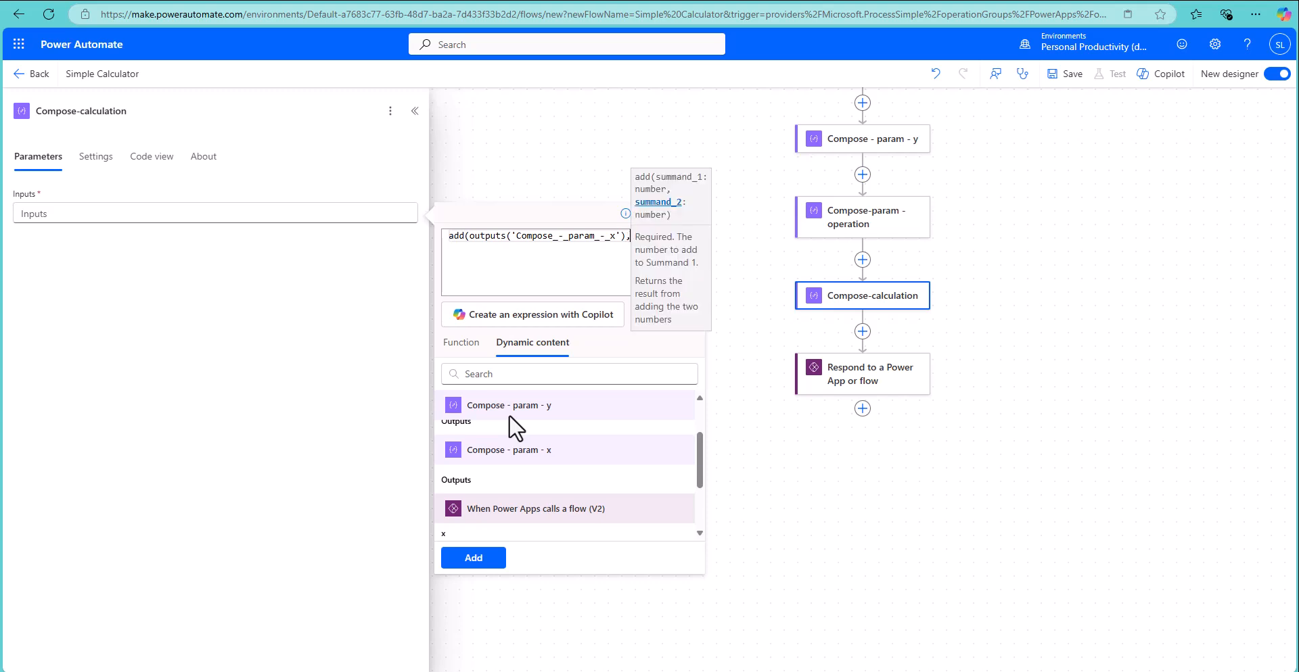
{"action": "left_click", "coordinate": [700, 398]}
{"action": "left_click", "coordinate": [470, 448]}
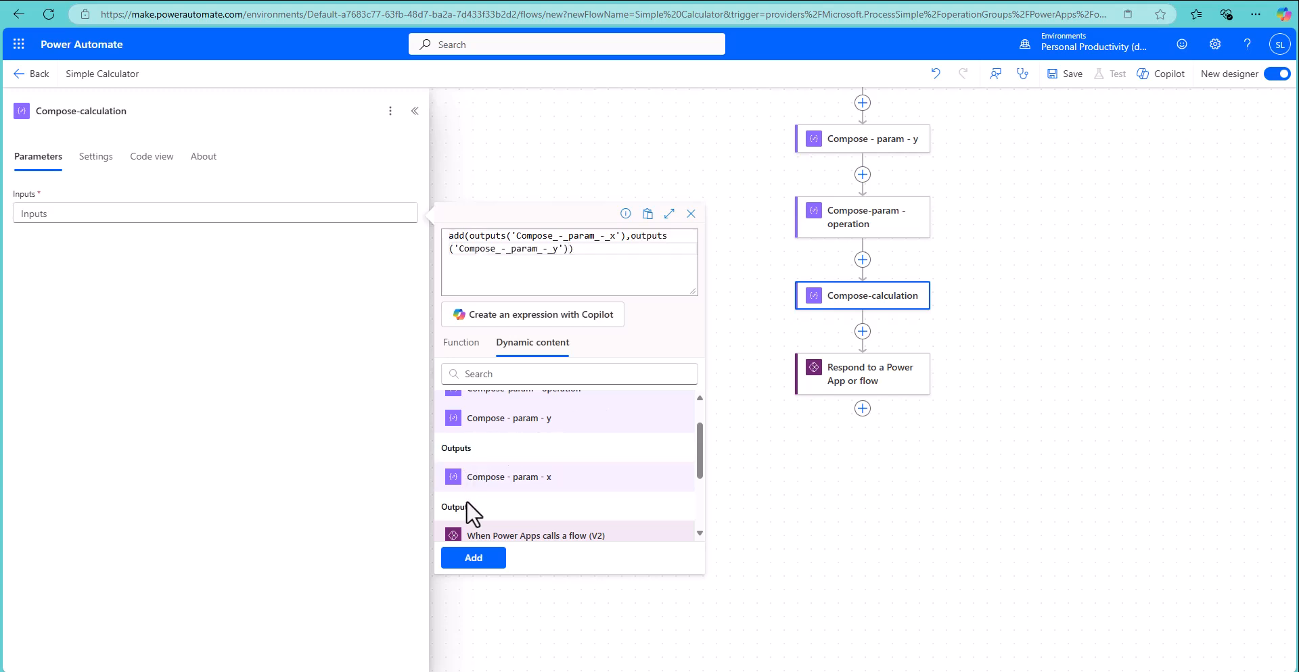
{"action": "left_click", "coordinate": [473, 558]}
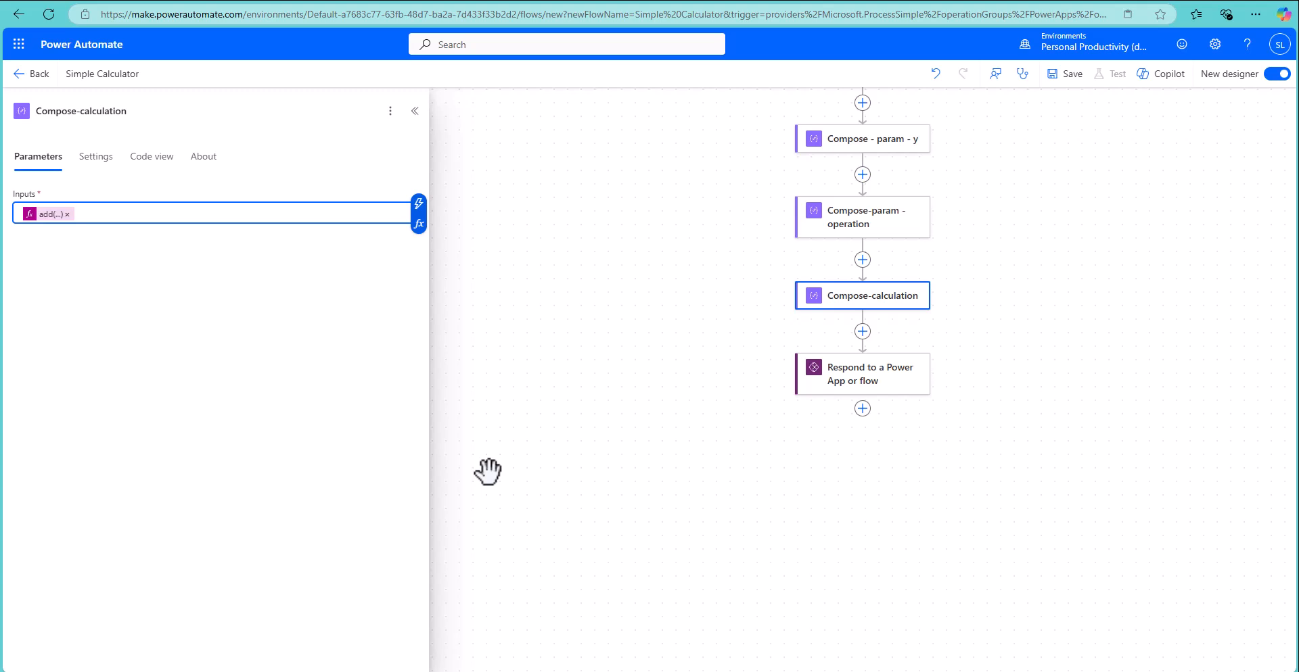
{"action": "left_click", "coordinate": [1068, 84]}
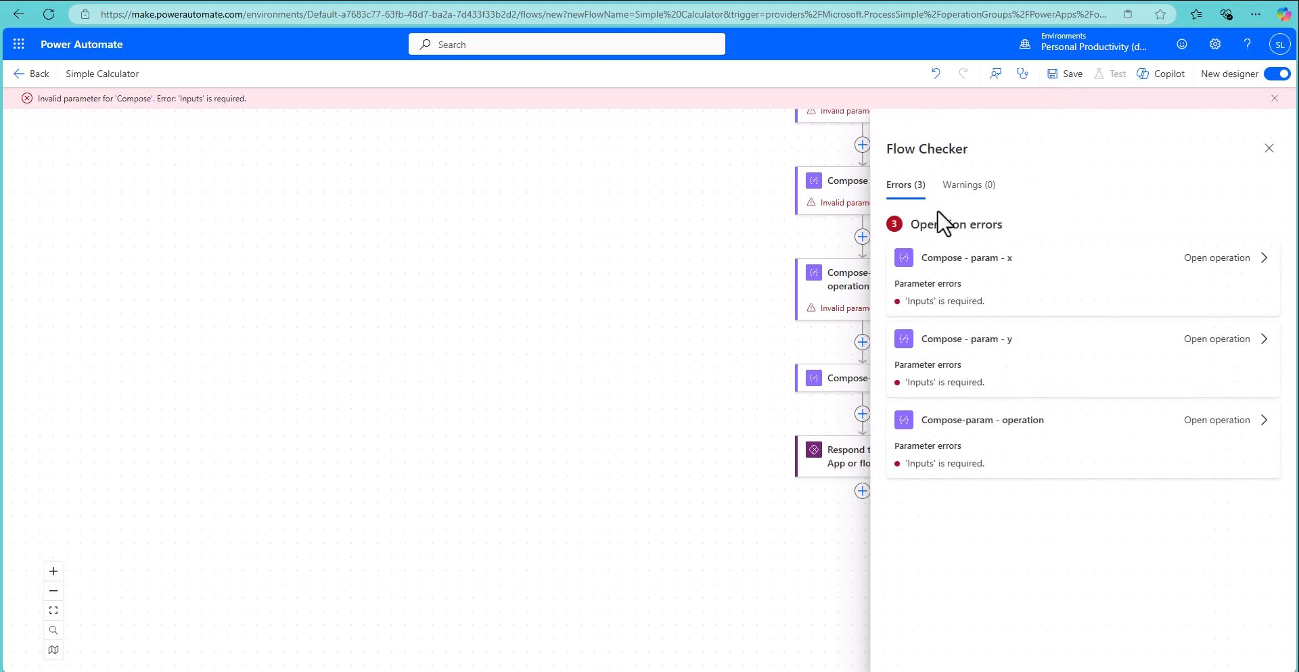
Close the Flow Checker and set the Inputs of "Compose - param - x" to the trigger's x value
{"action": "left_click", "coordinate": [1269, 148]}
{"action": "scroll", "coordinate": [1029, 168], "scroll_direction": "up", "scroll_amount": 3}
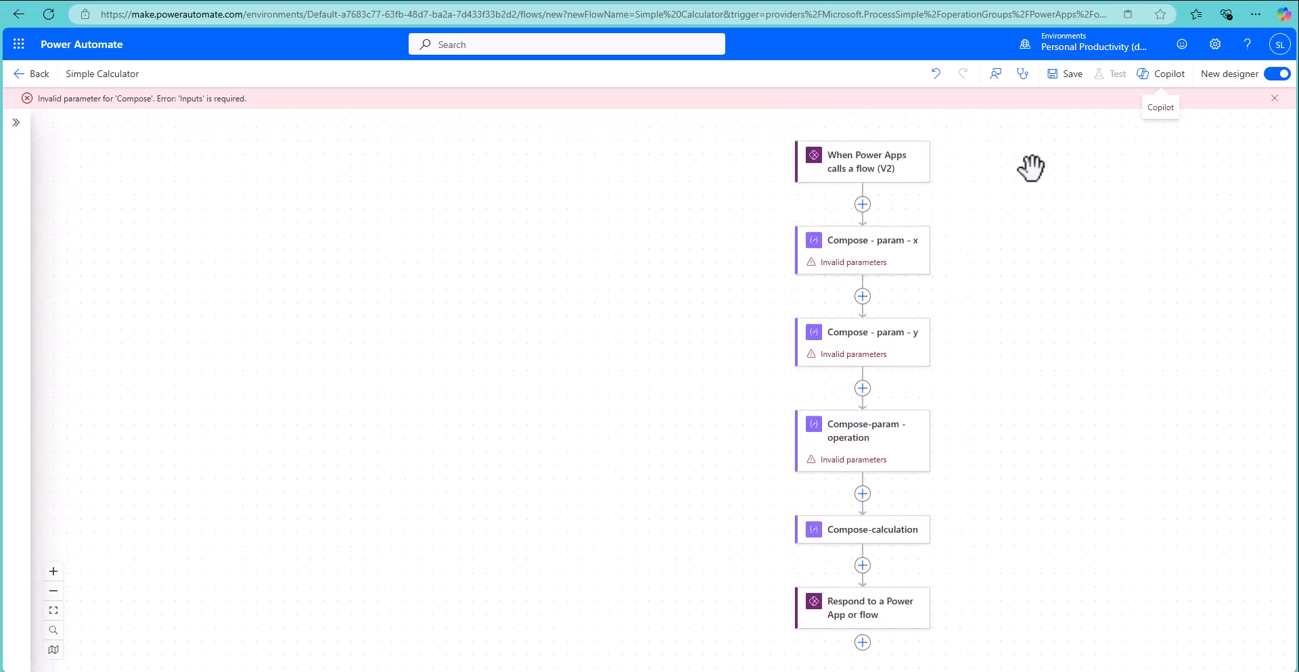
{"action": "left_click", "coordinate": [864, 268]}
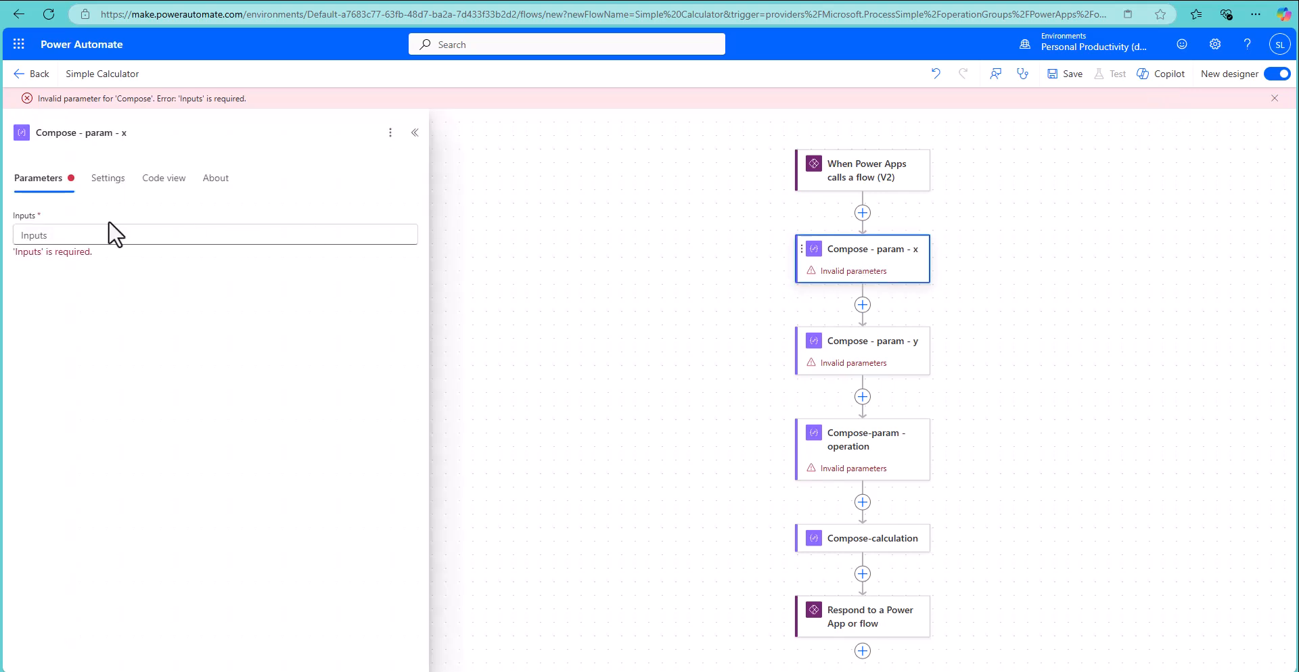
{"action": "left_click", "coordinate": [379, 230]}
{"action": "left_click", "coordinate": [418, 227]}
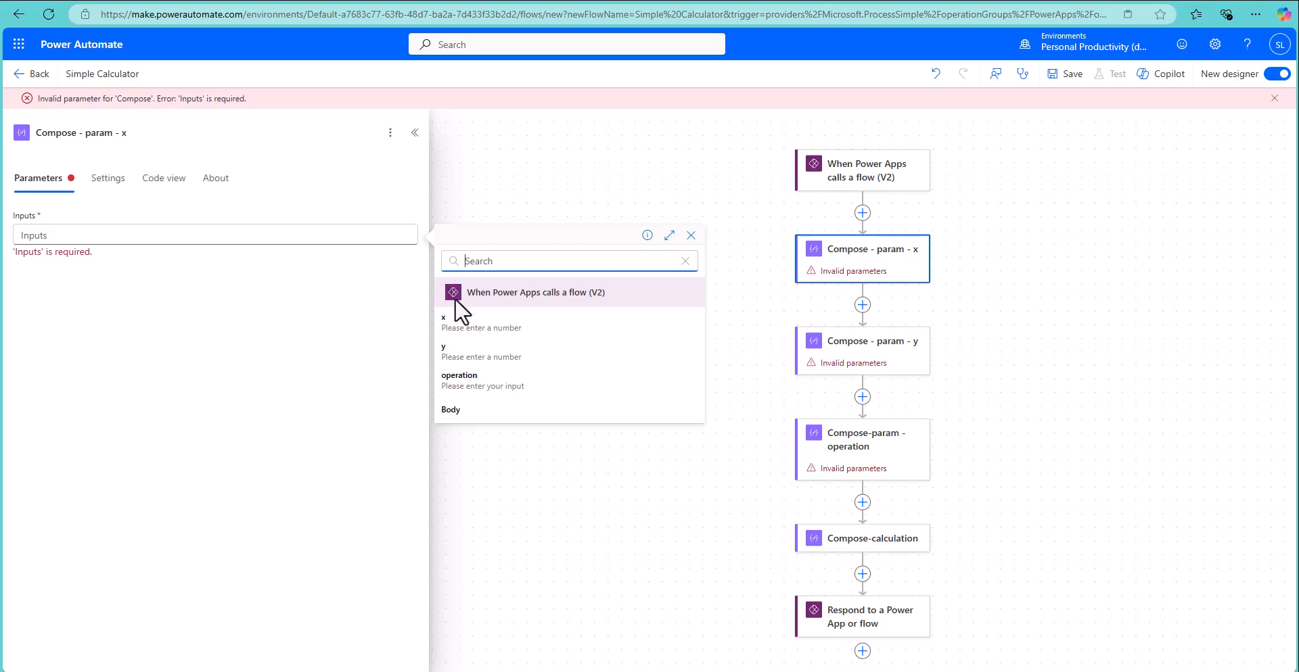
{"action": "left_click", "coordinate": [450, 324]}
Set the Inputs of "Compose - param - y" to the trigger's y value
{"action": "left_click", "coordinate": [843, 365]}
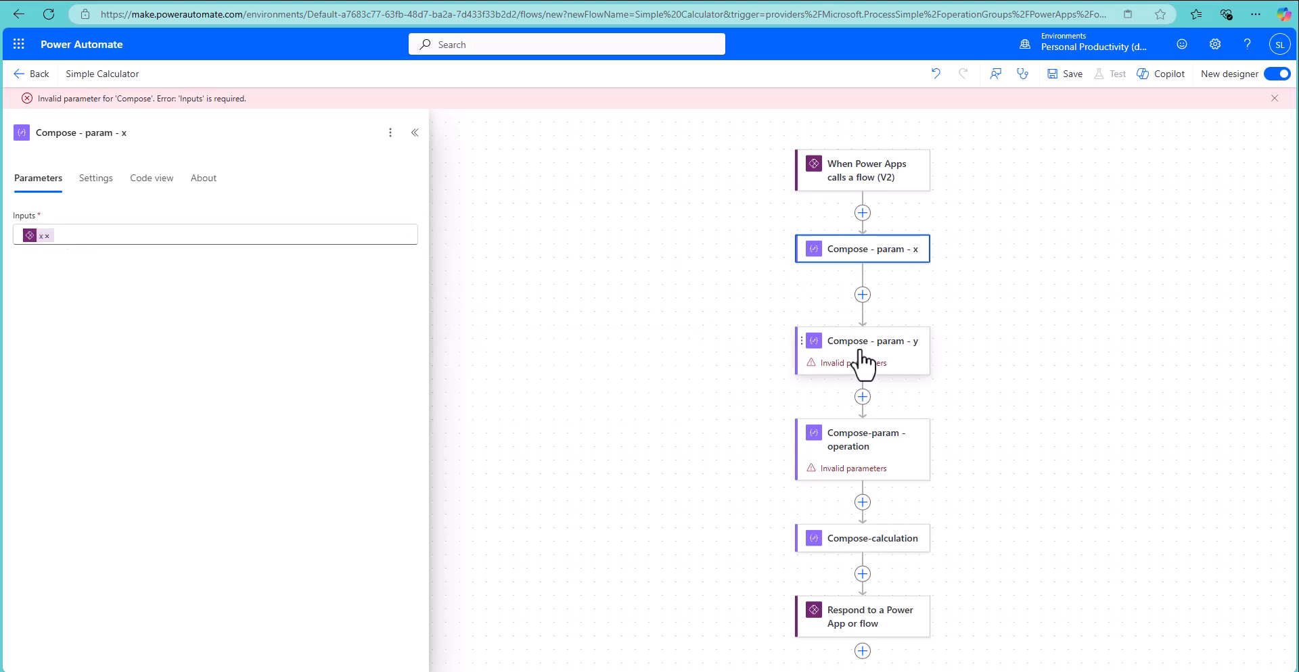
{"action": "left_click", "coordinate": [379, 235]}
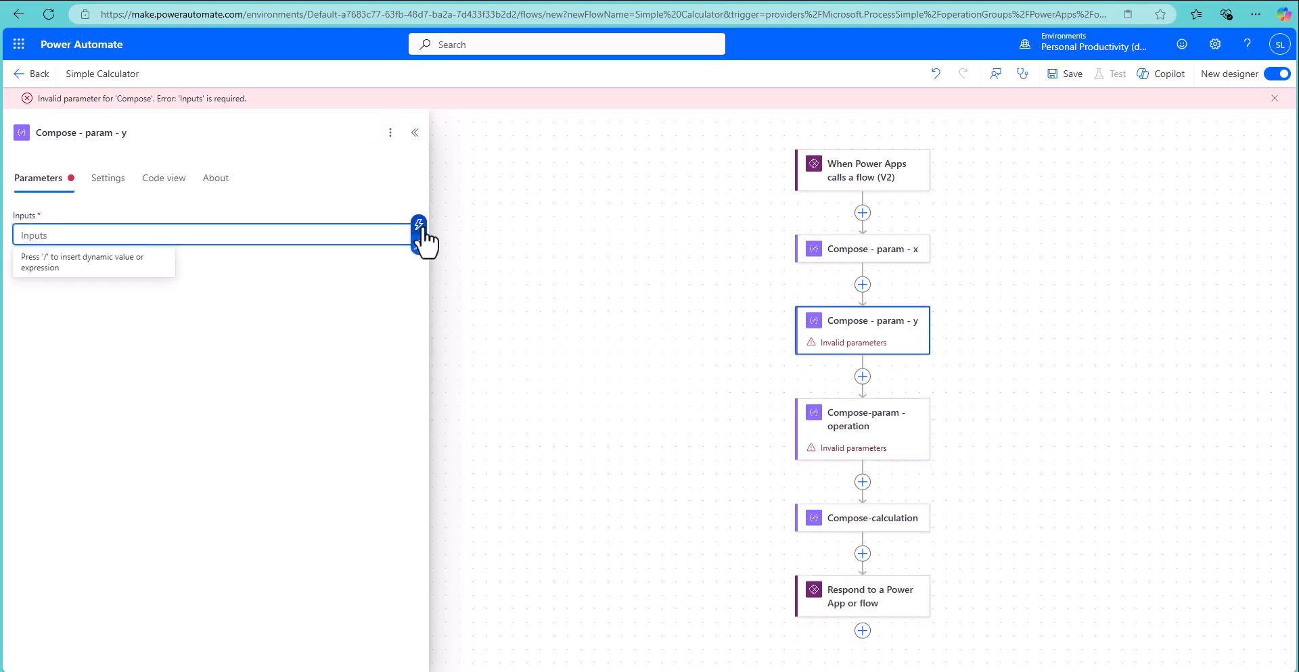
{"action": "left_click", "coordinate": [421, 230]}
{"action": "left_click", "coordinate": [504, 411]}
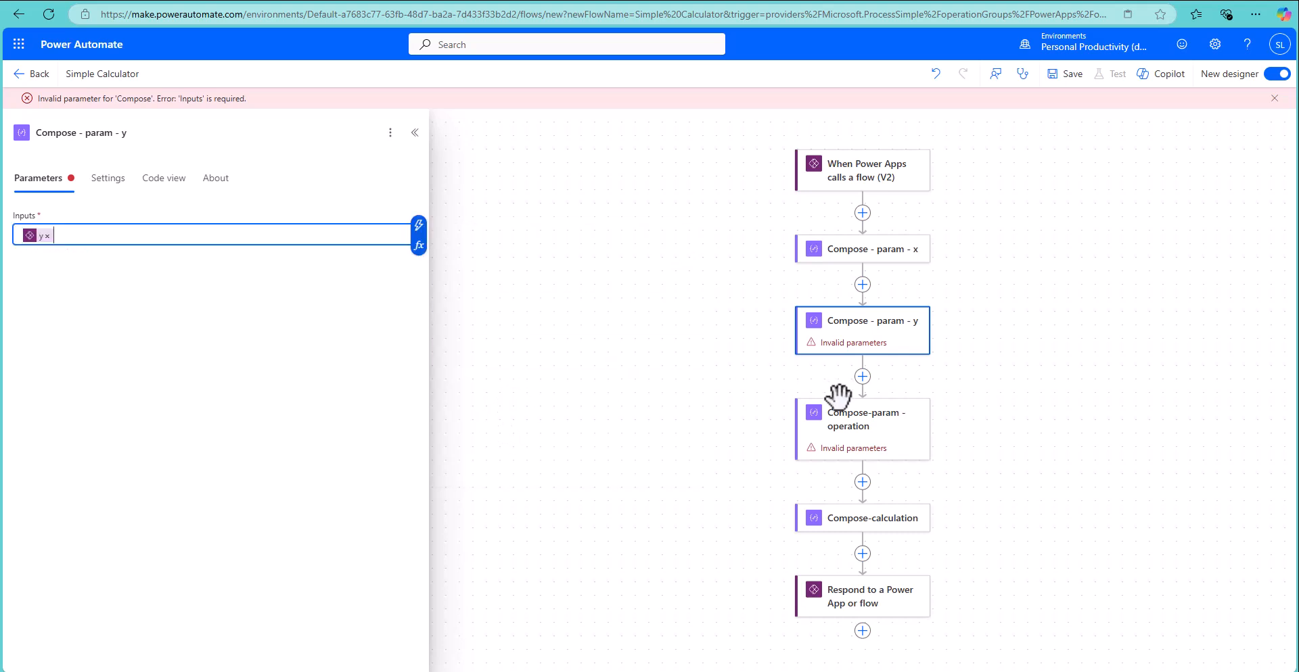
Set the Inputs of "Compose-param - operation" to the trigger's operation value and close the action's settings
{"action": "left_click", "coordinate": [896, 441]}
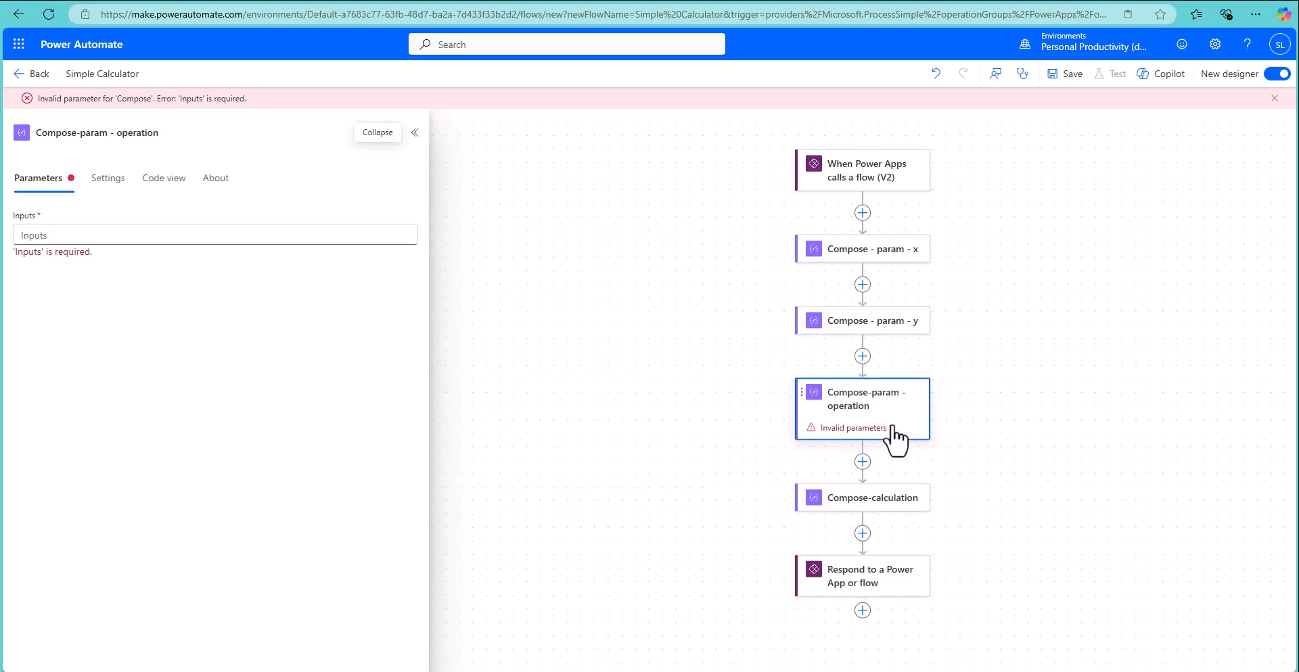
{"action": "left_click", "coordinate": [376, 233]}
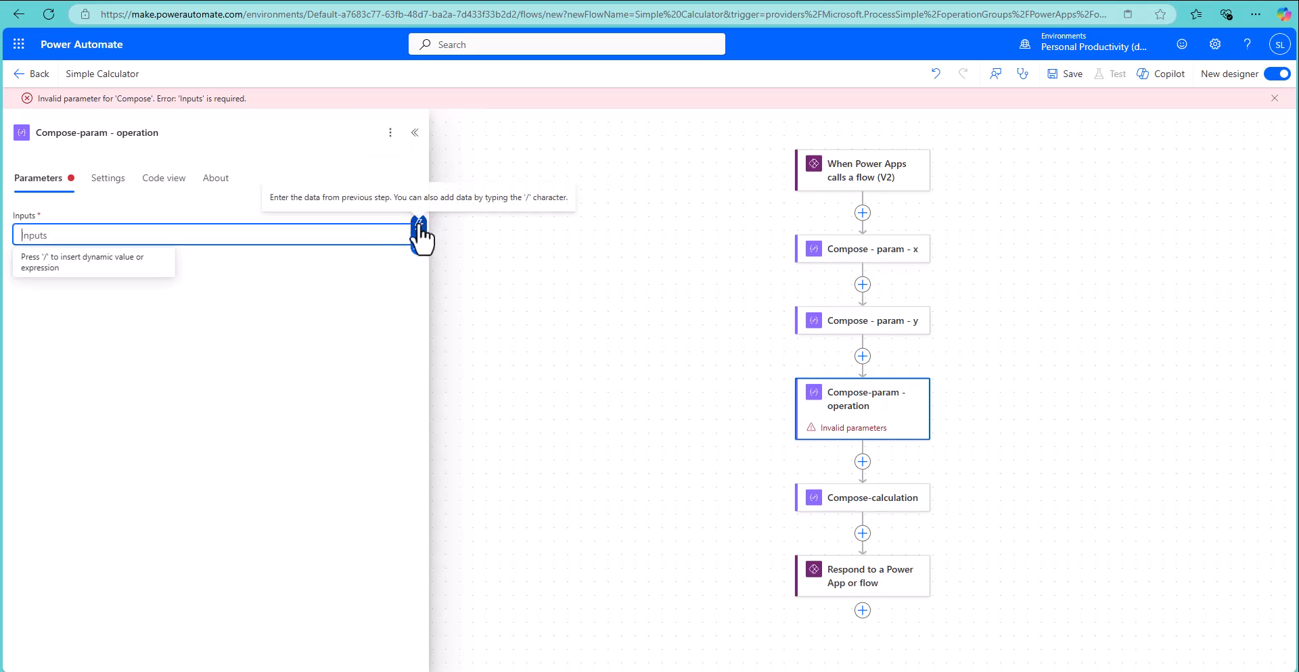
{"action": "left_click", "coordinate": [419, 227]}
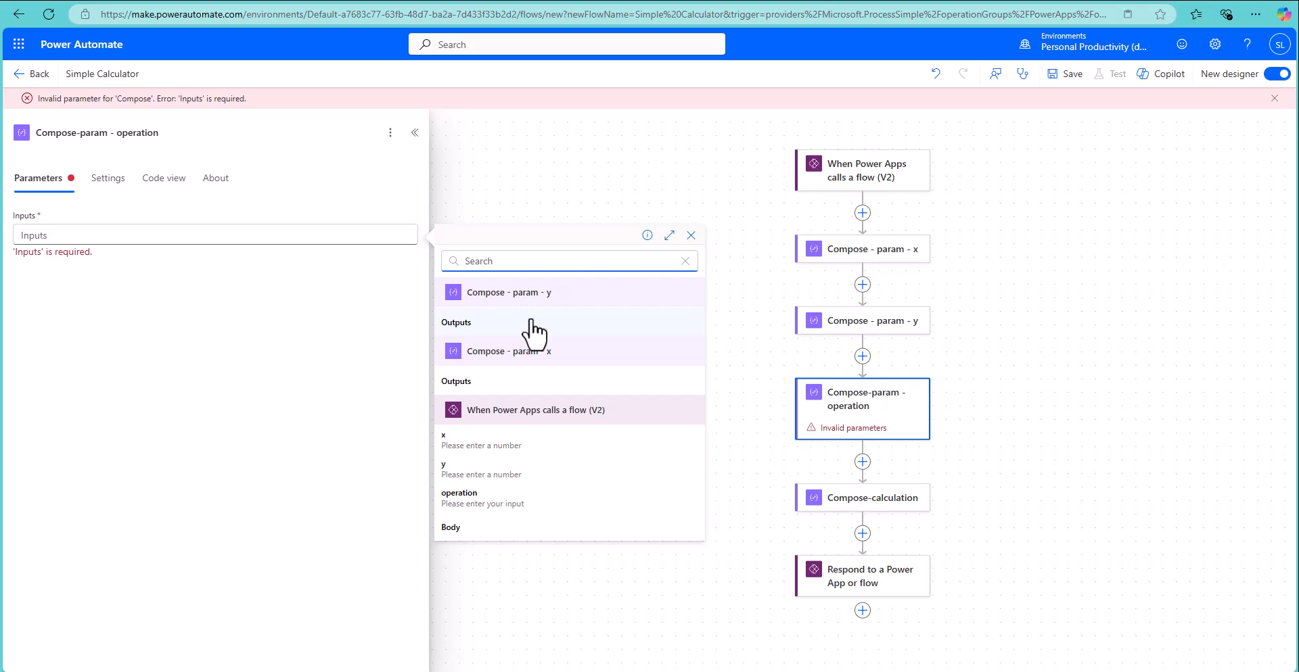
{"action": "left_click", "coordinate": [477, 499]}
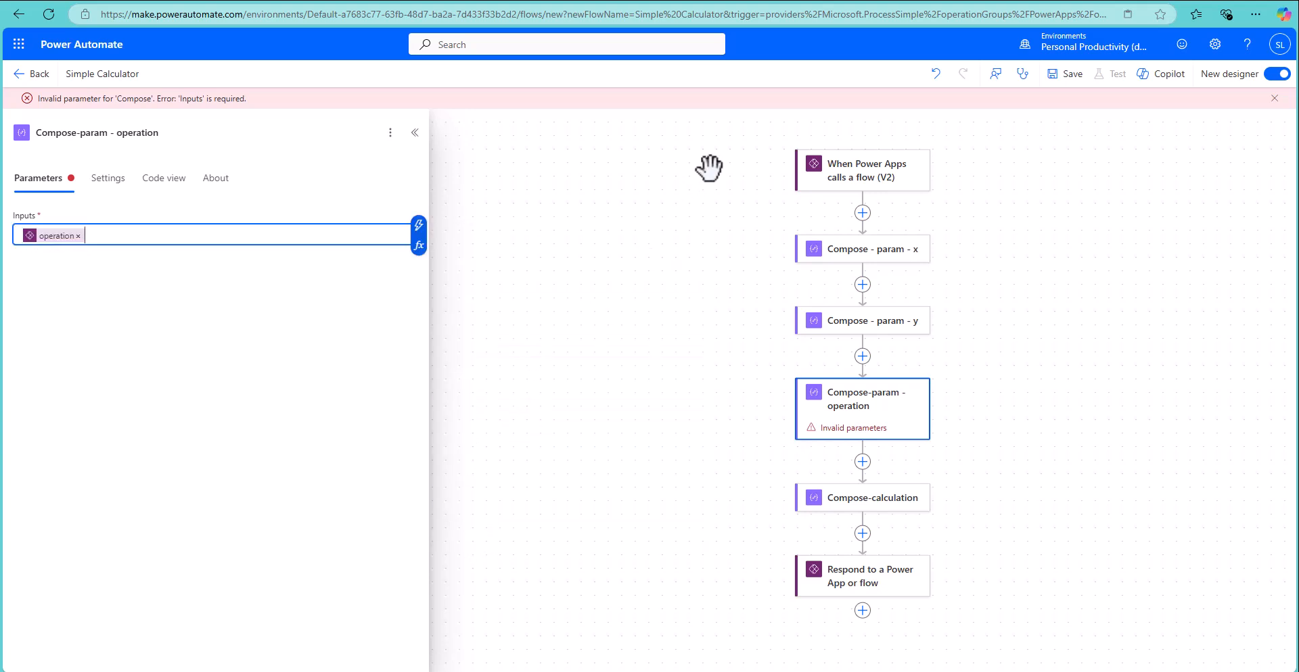
{"action": "left_click", "coordinate": [1215, 326]}
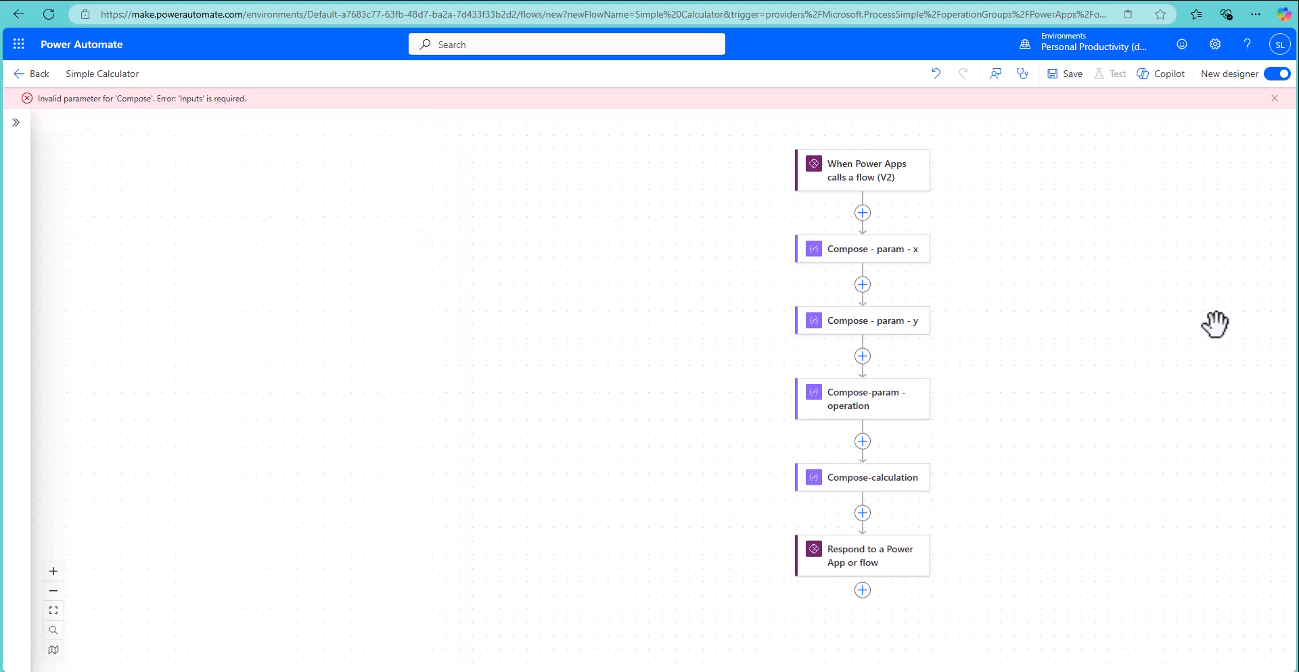
Save the Simple Calculator flow and return to its details page, dismissing the ready notice
{"action": "left_click", "coordinate": [1069, 76]}
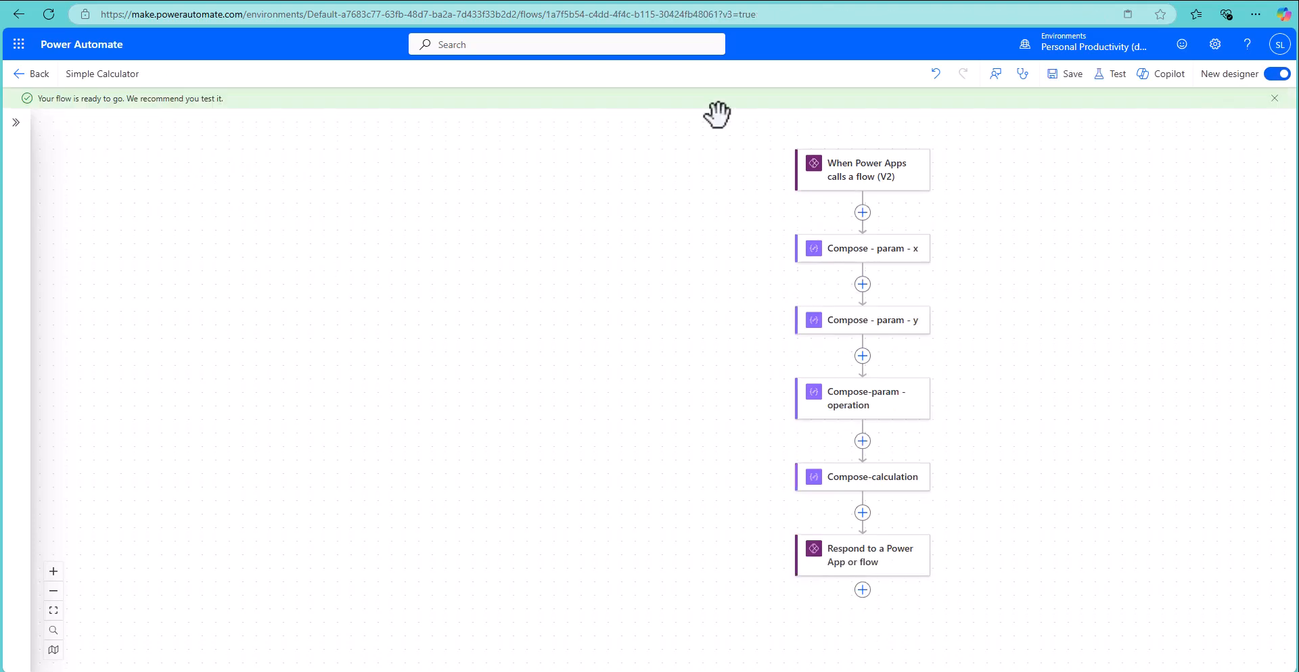
{"action": "left_click", "coordinate": [21, 79]}
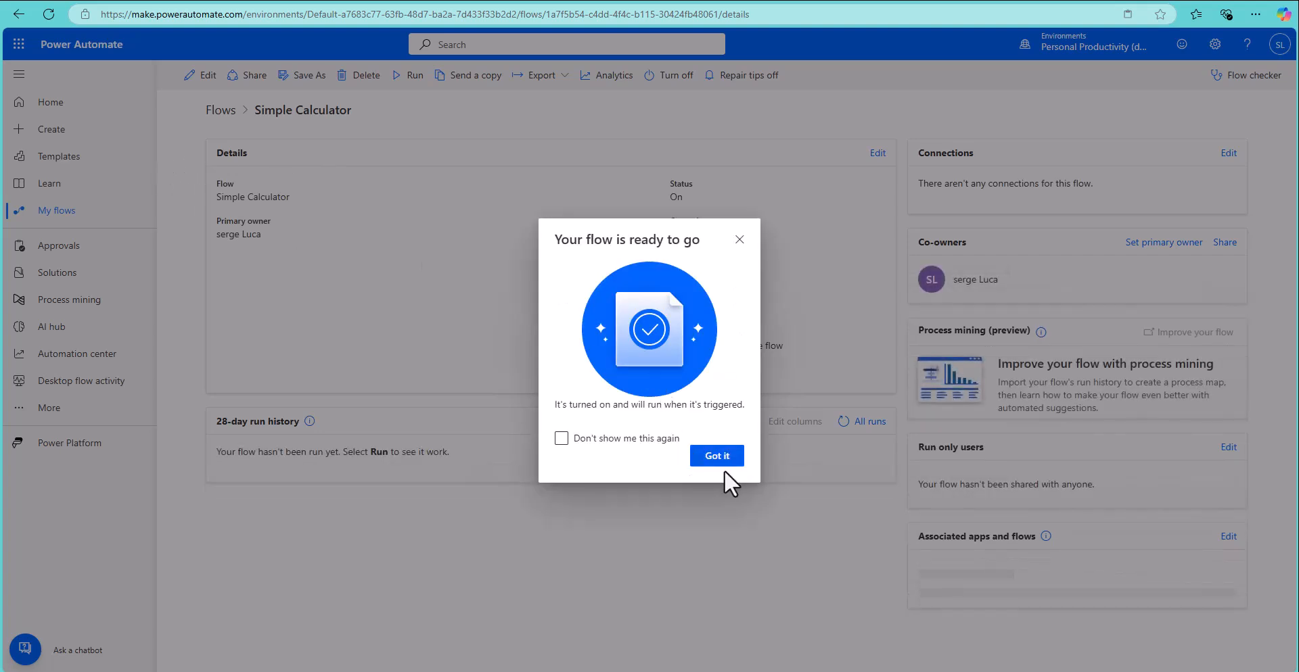
{"action": "left_click", "coordinate": [711, 461]}
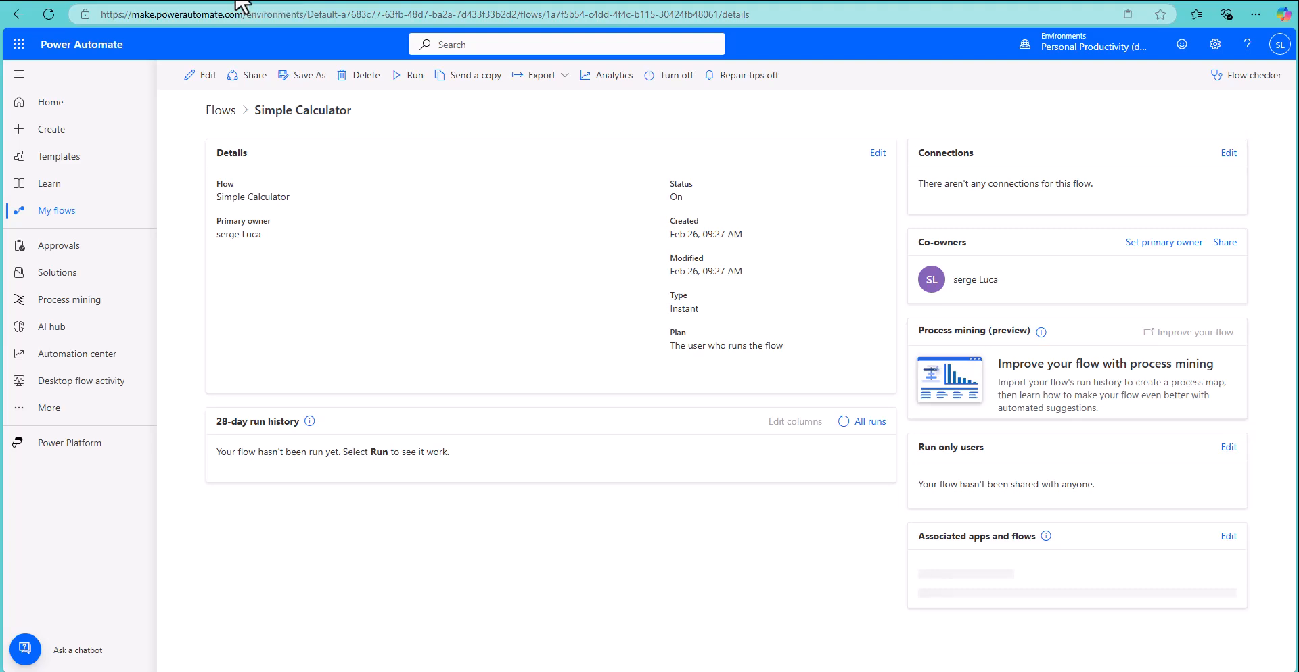
Open Power Apps (make.powerapps.com) in a new browser tab and switch to the Personal Productivity (default) environment
{"action": "key", "text": "ctrl+t"}
{"action": "type", "text": "make.powerapps.com"}
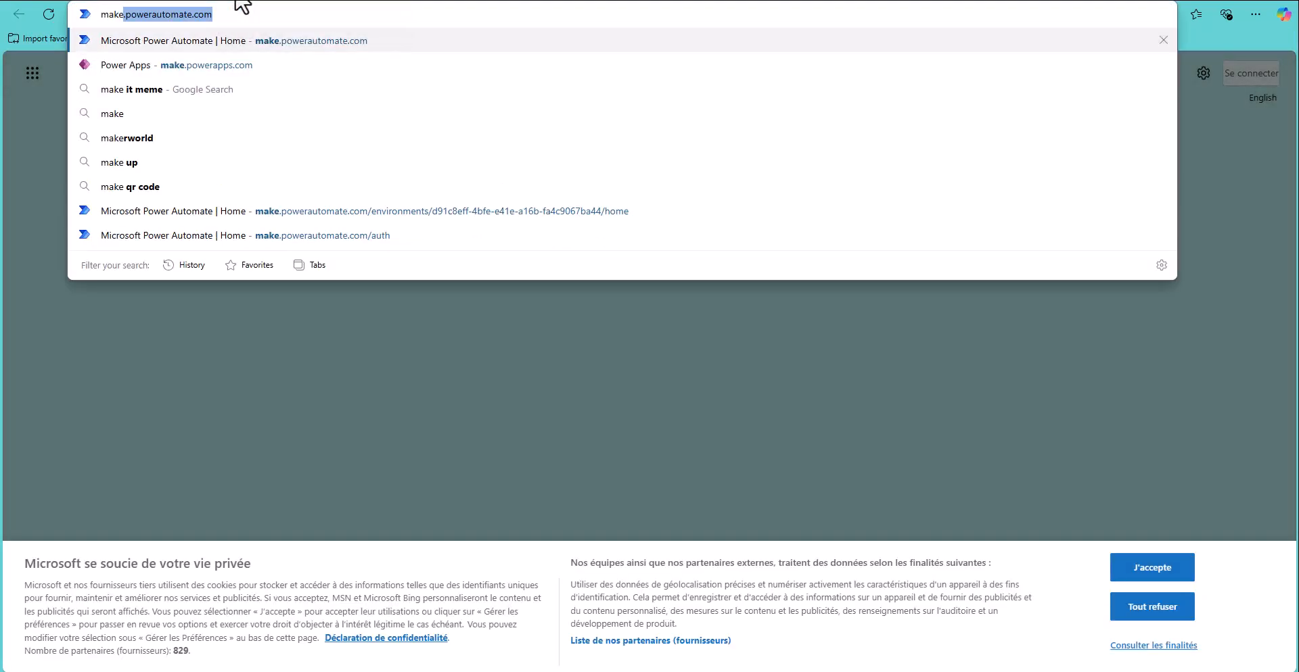
{"action": "left_click", "coordinate": [225, 66]}
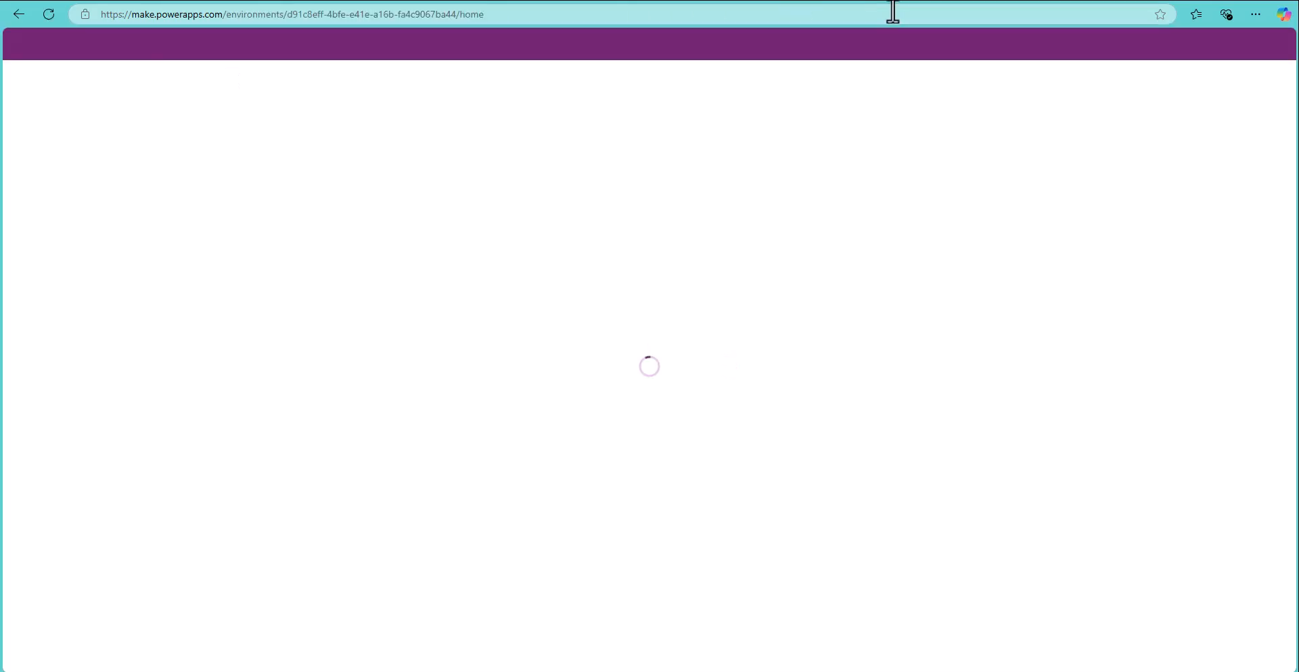
{"action": "left_click", "coordinate": [1051, 47]}
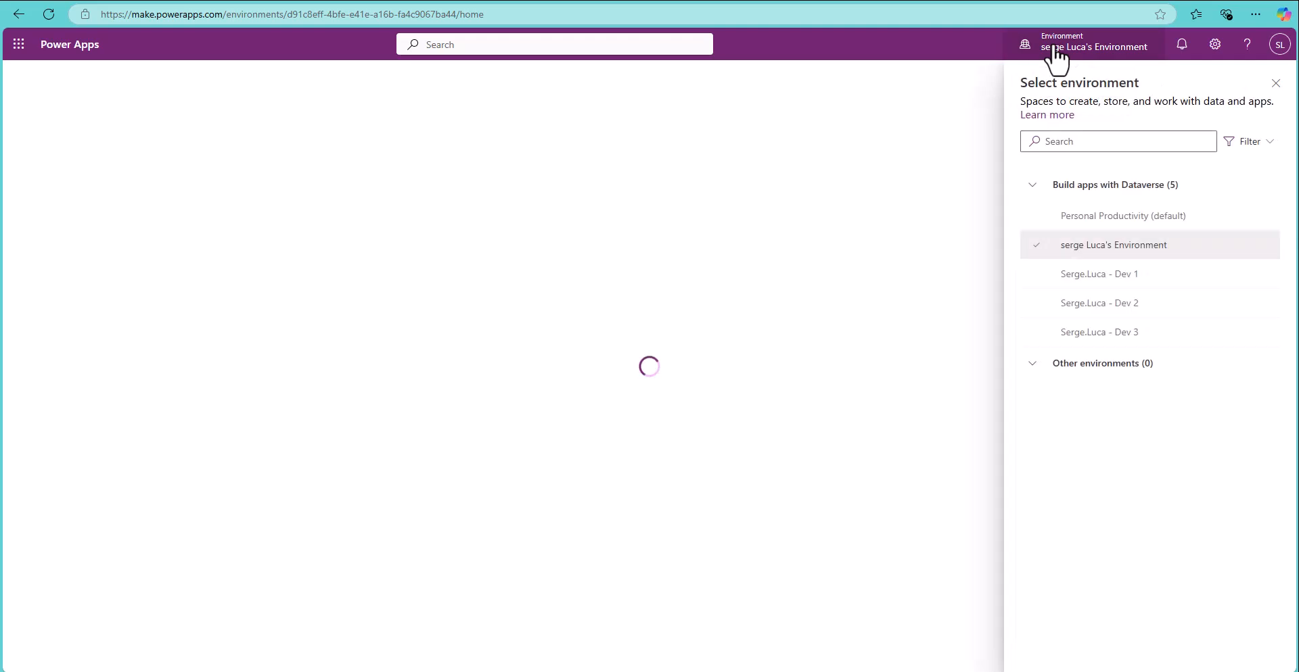
{"action": "left_click", "coordinate": [1099, 216]}
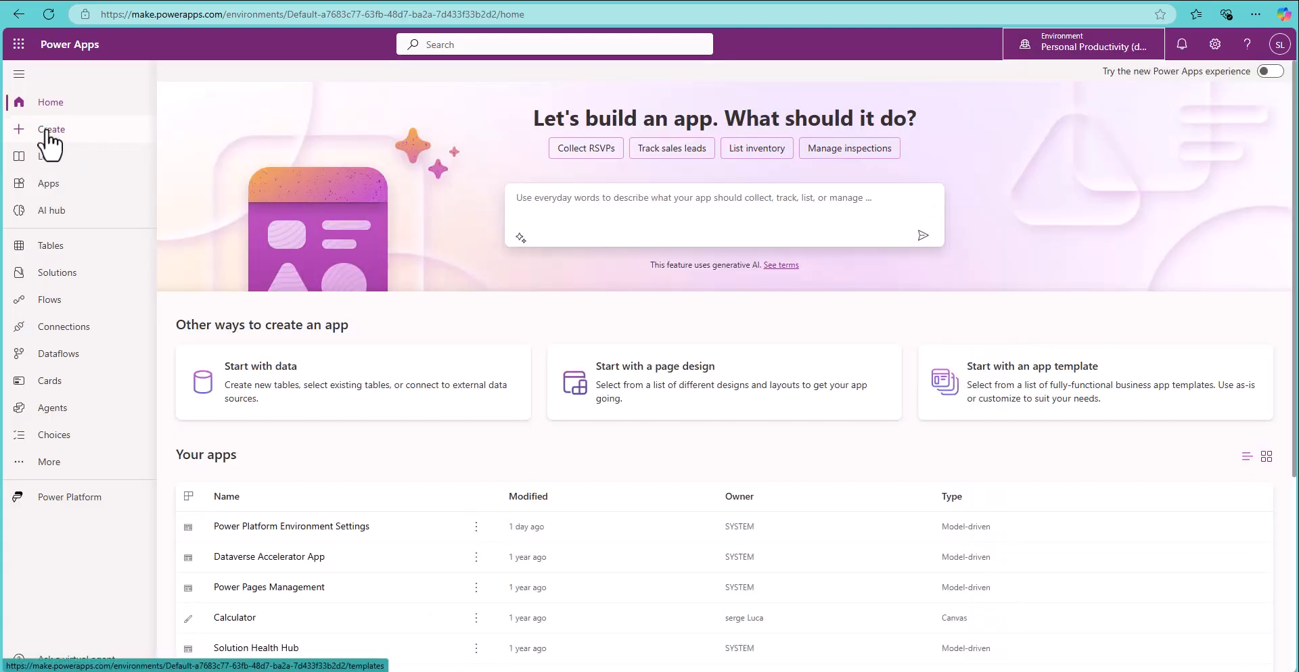
Create a blank canvas app named "Call Flow" in Phone format and skip the welcome dialog
{"action": "left_click", "coordinate": [50, 130]}
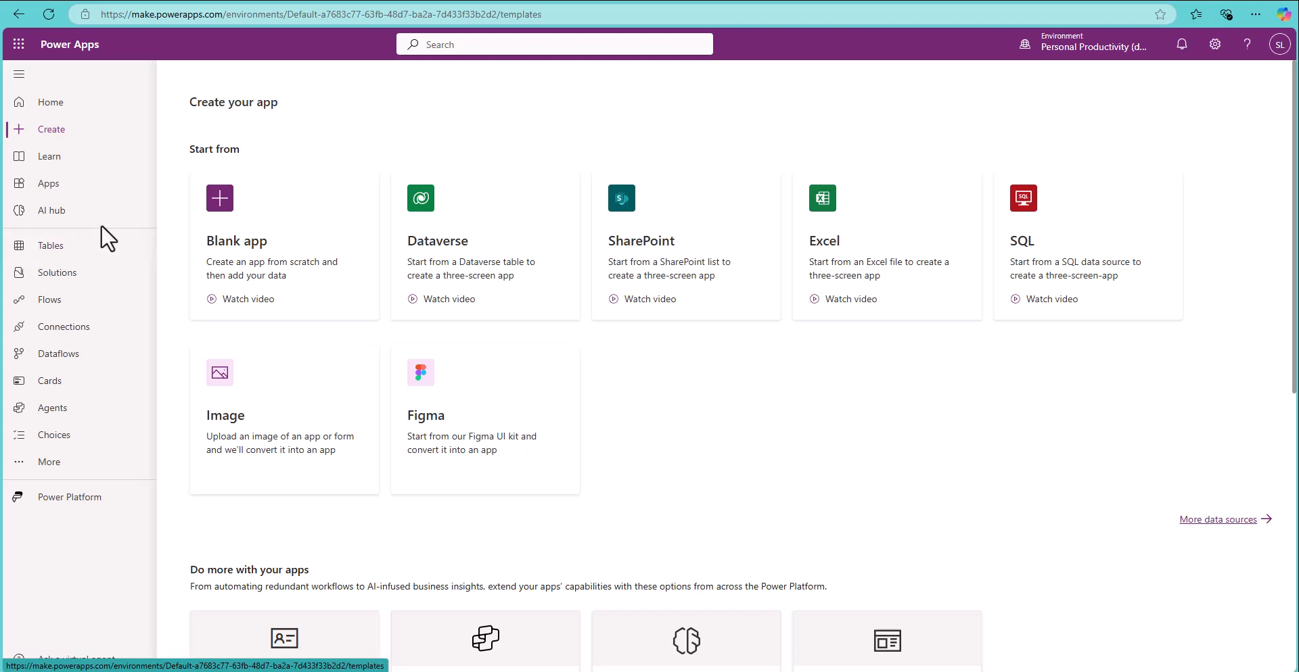
{"action": "left_click", "coordinate": [219, 215]}
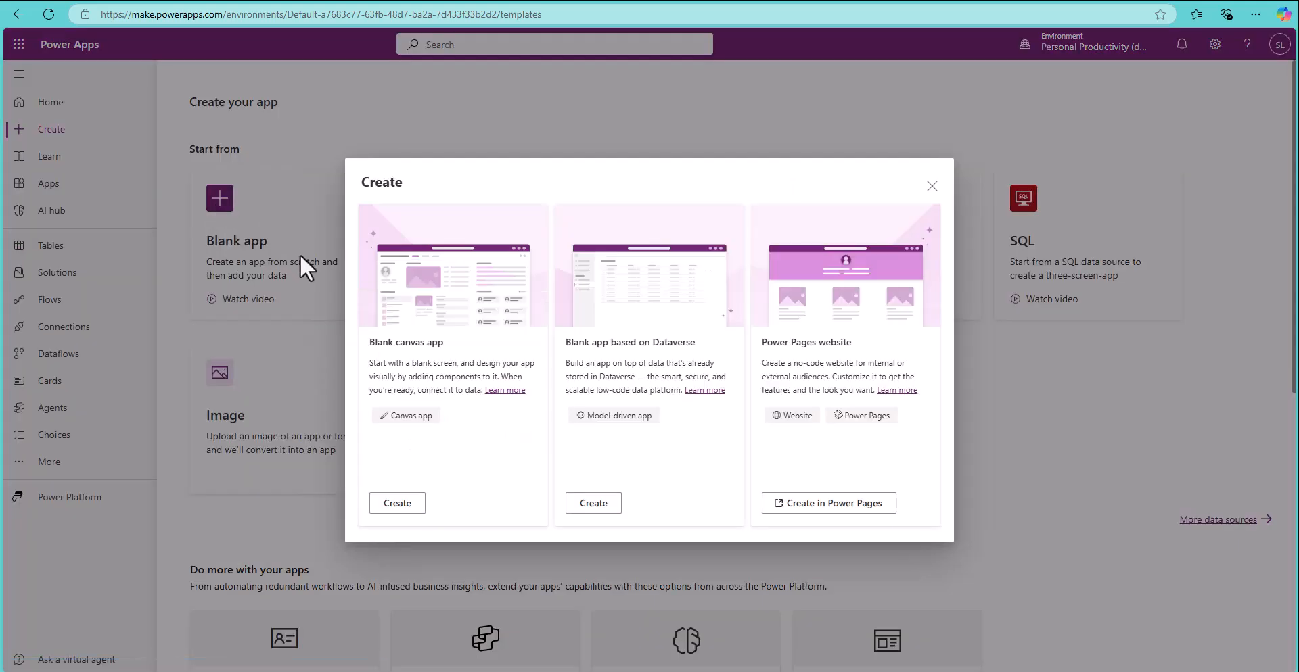
{"action": "left_click", "coordinate": [397, 503]}
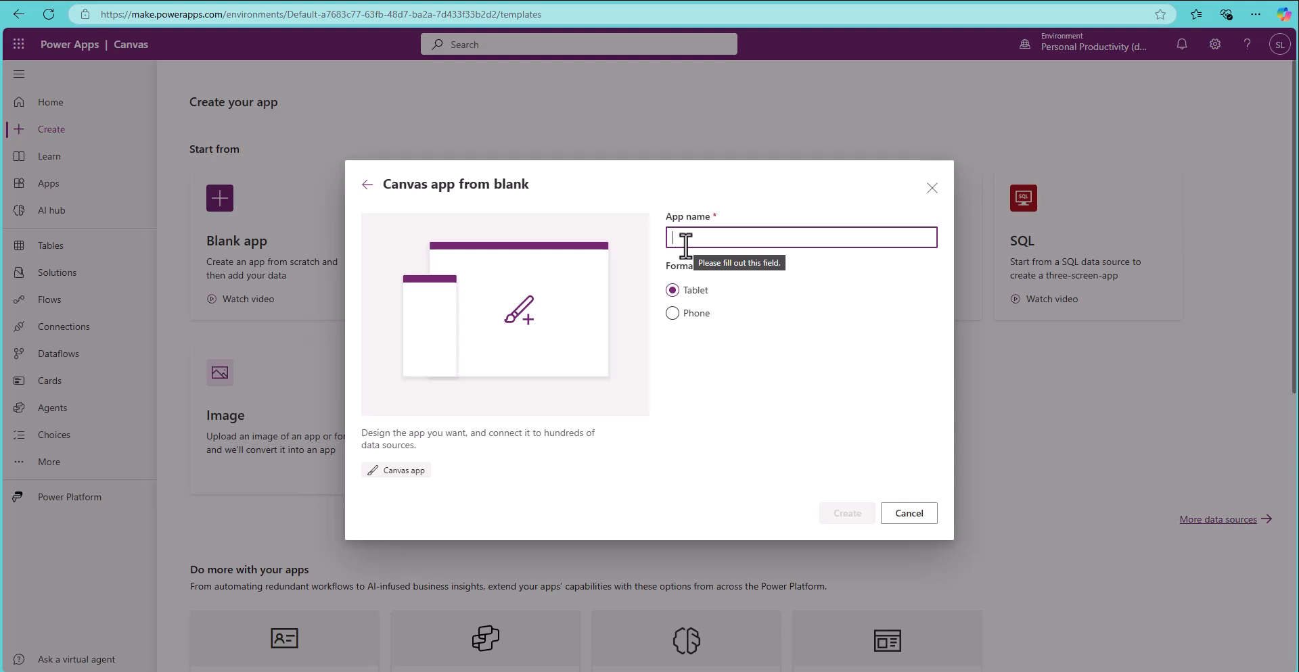
{"action": "type", "text": "Ca"}
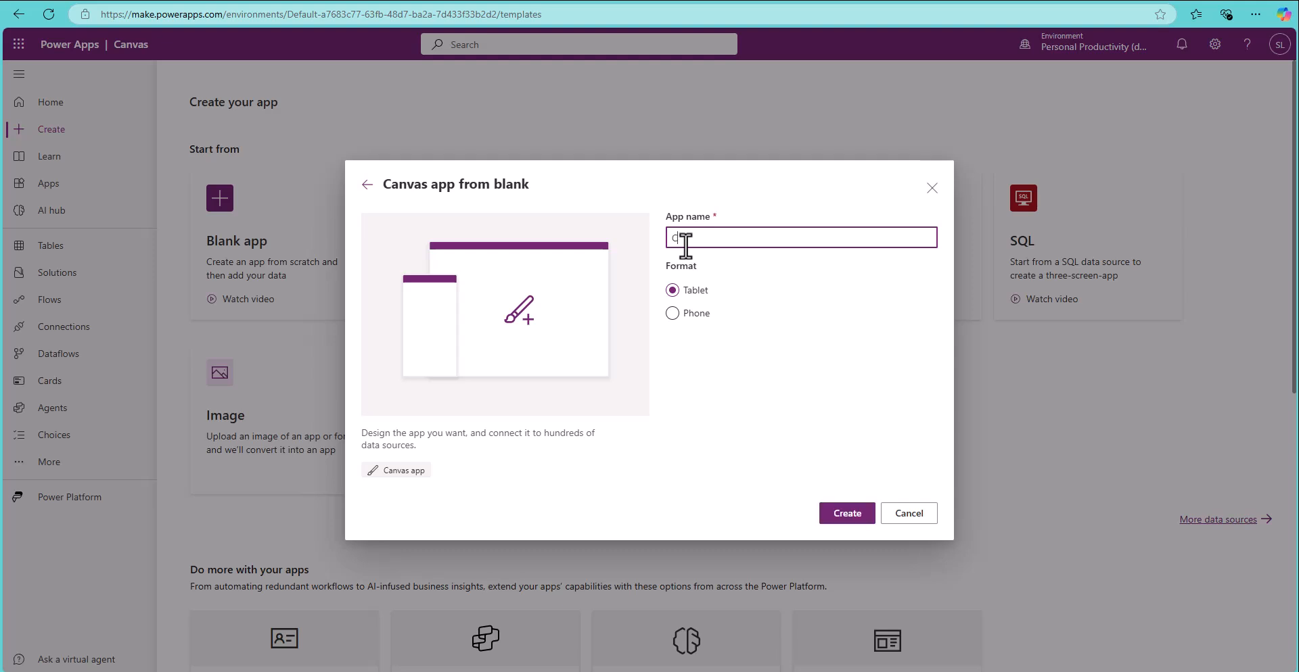
{"action": "type", "text": "ll Flow"}
{"action": "left_click", "coordinate": [673, 323]}
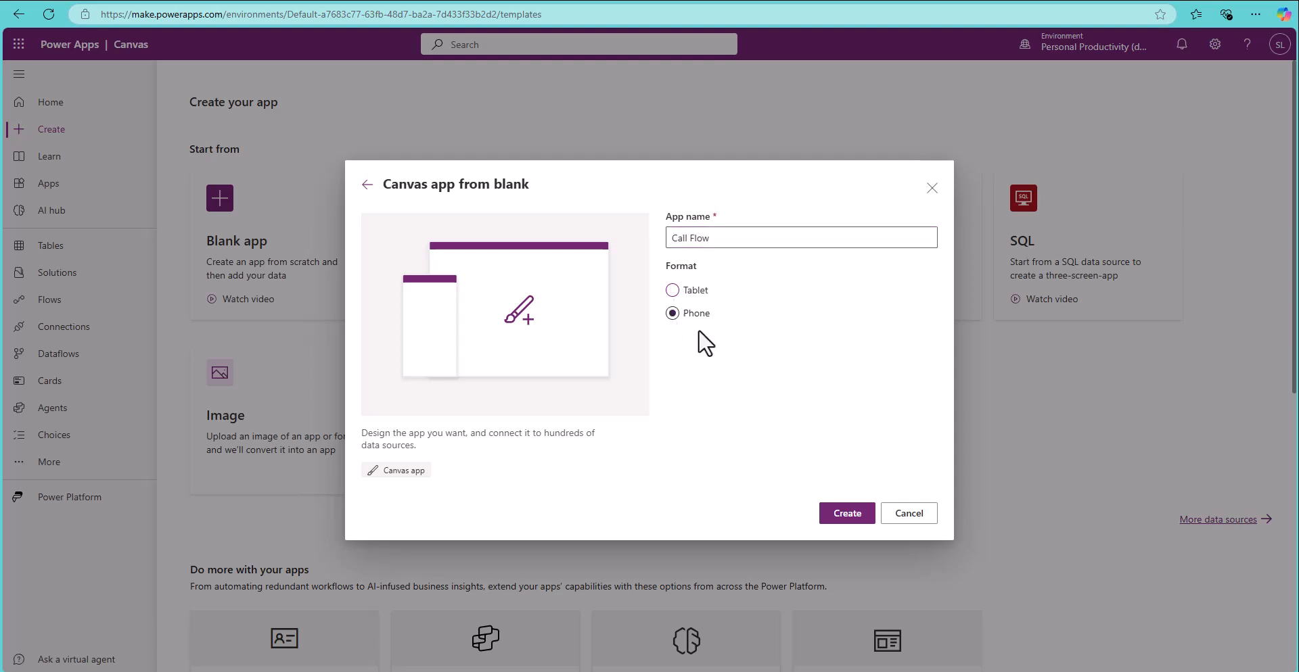
{"action": "left_click", "coordinate": [837, 517]}
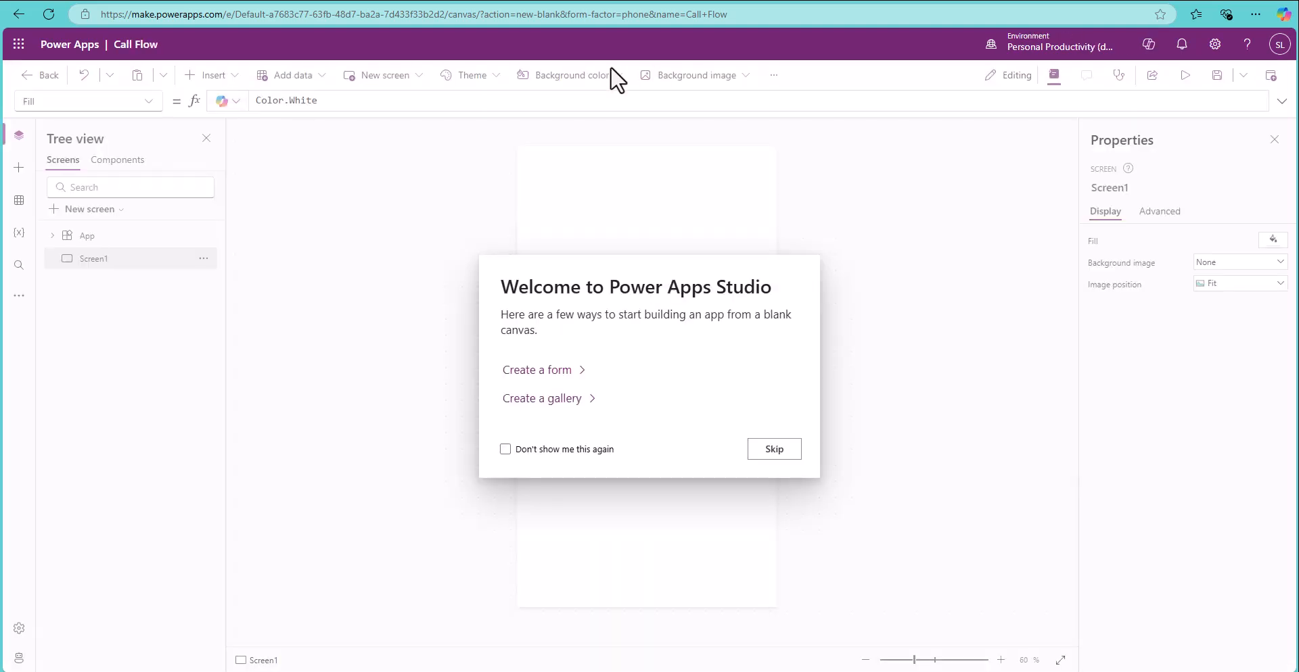
{"action": "left_click", "coordinate": [773, 452]}
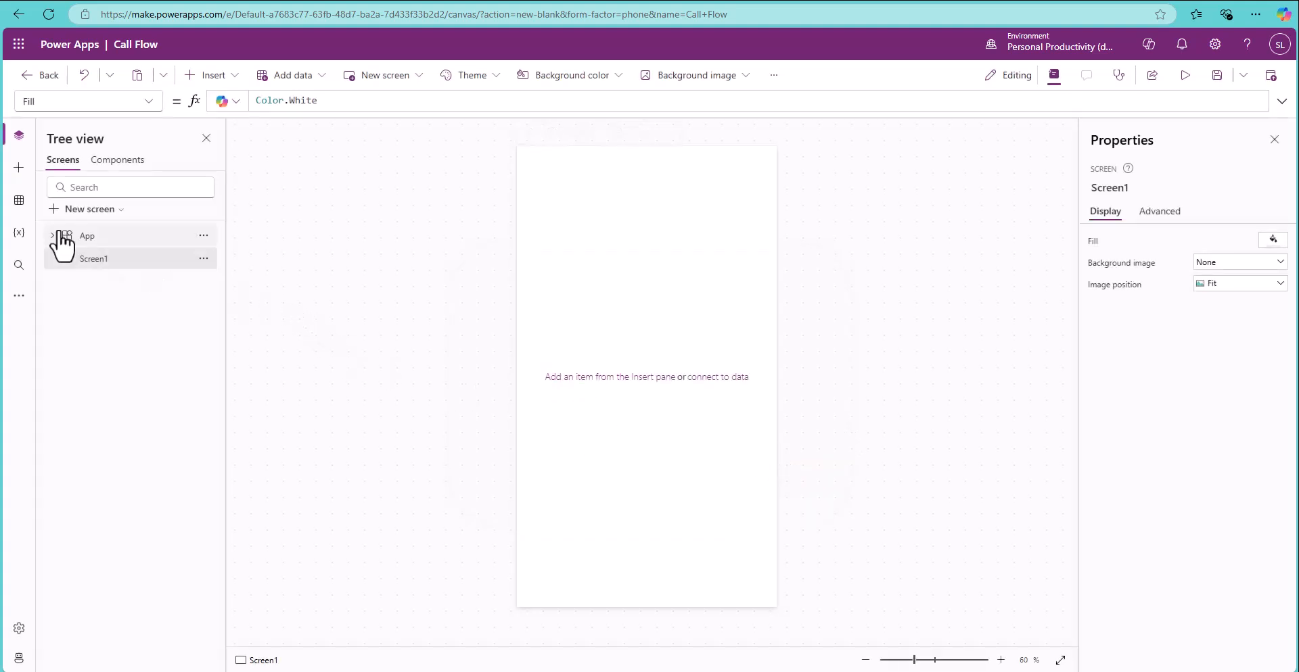
Stack two text inputs on the screen at about Y 195 and Y 331, the second copied from the first, with a button at about Y 538
{"action": "left_click", "coordinate": [19, 169]}
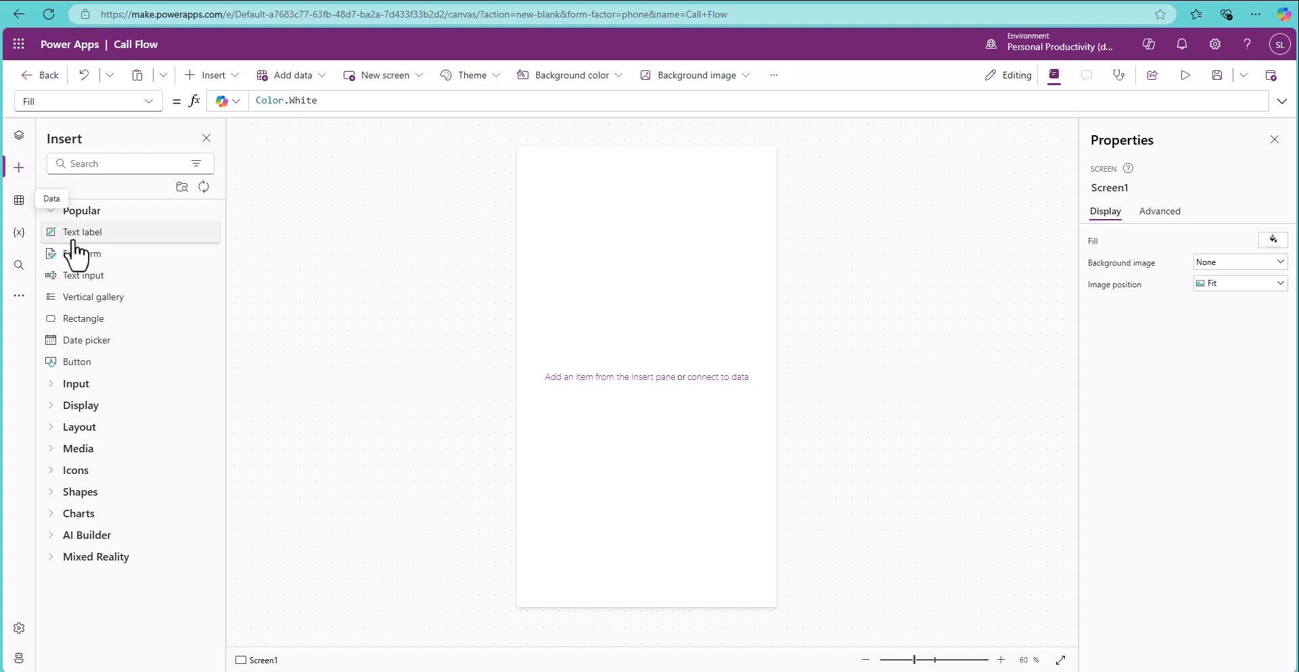
{"action": "left_click_drag", "start_coordinate": [76, 277], "coordinate": [569, 223]}
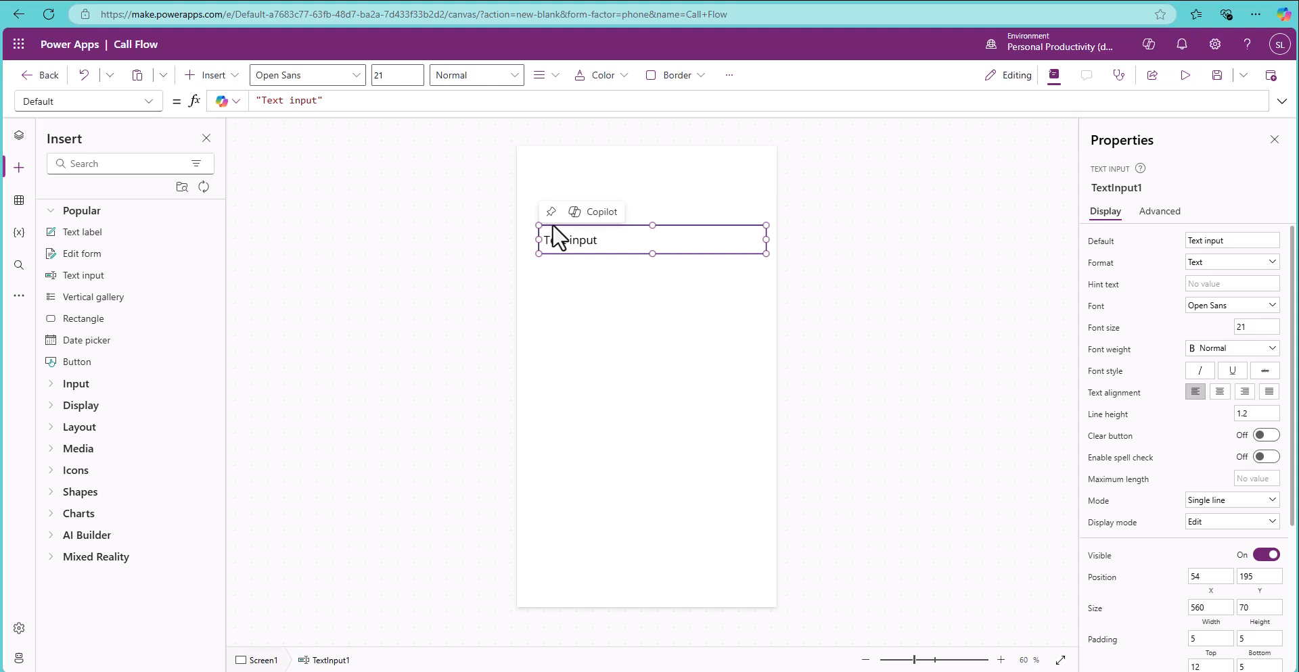
{"action": "key", "text": "ctrl+c"}
{"action": "key", "text": "ctrl+v"}
{"action": "left_click_drag", "start_coordinate": [617, 244], "coordinate": [610, 292]}
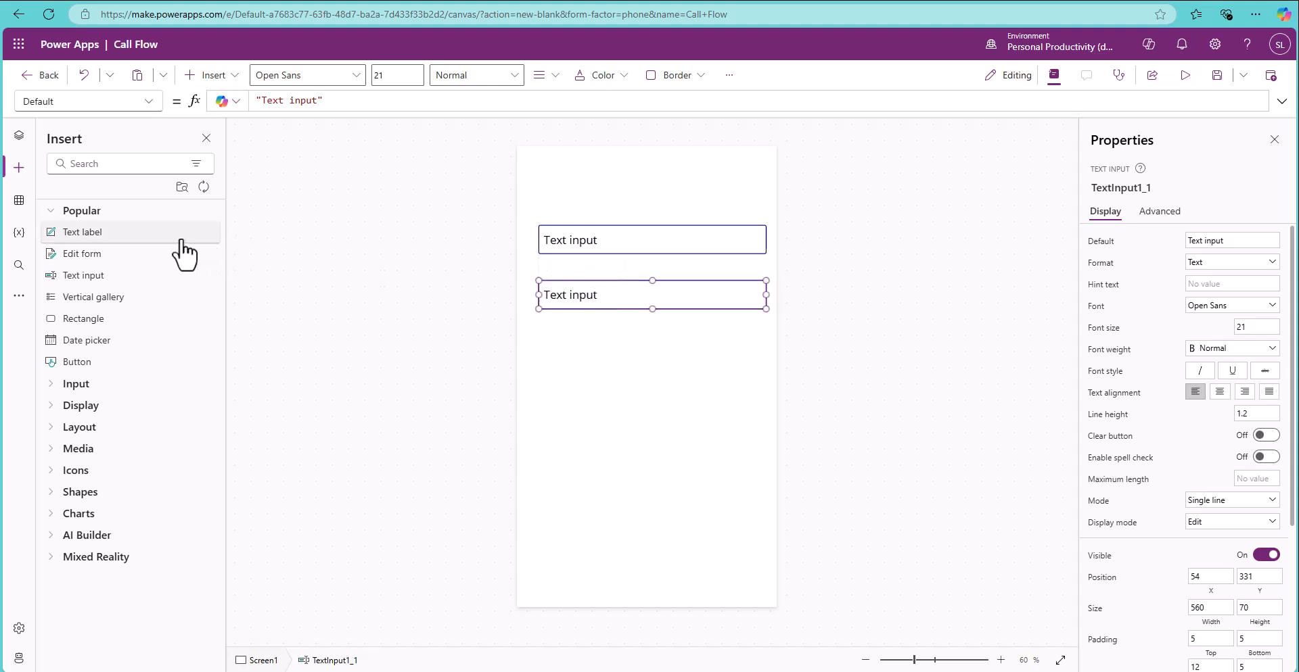
{"action": "left_click_drag", "start_coordinate": [64, 365], "coordinate": [598, 366]}
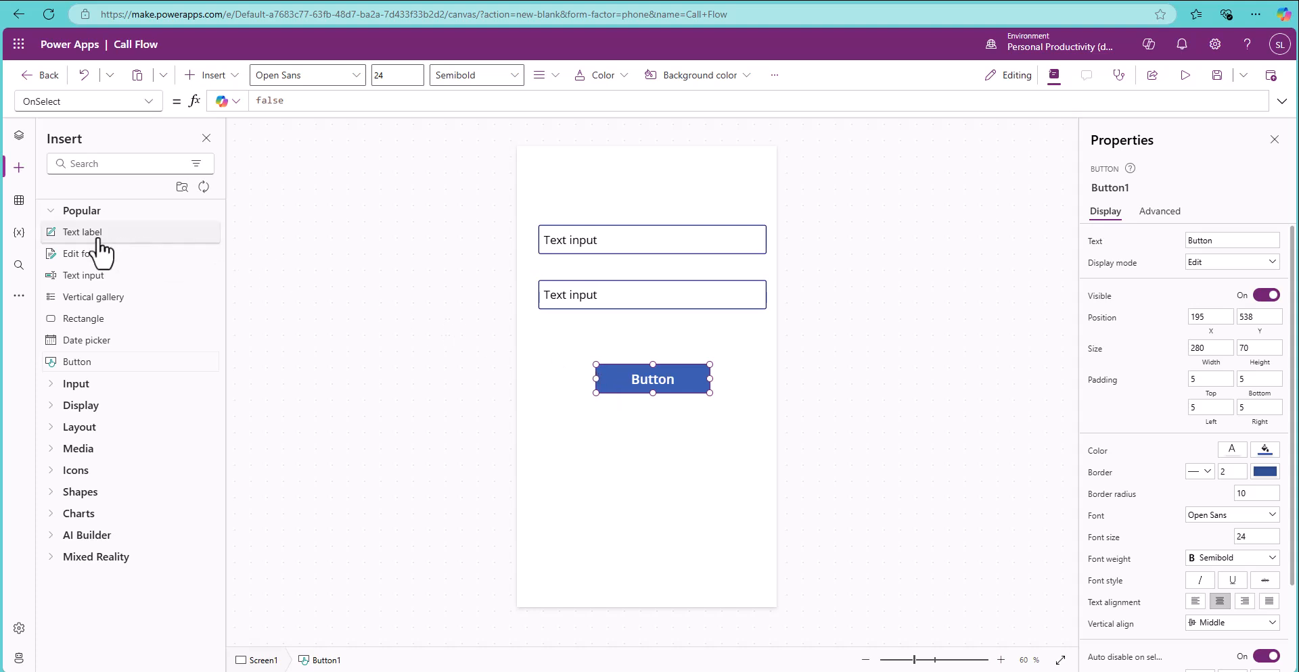
Add a text label directly above the first text input and set its text to "X:"
{"action": "left_click_drag", "start_coordinate": [91, 234], "coordinate": [582, 196]}
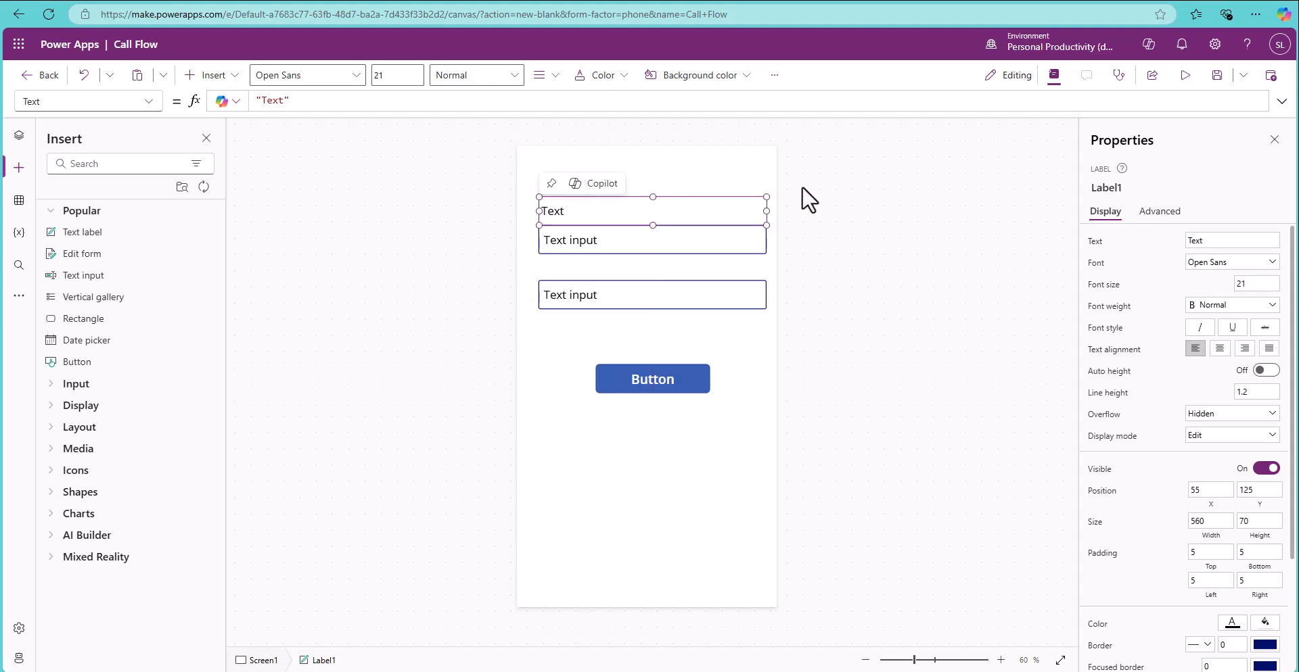
{"action": "left_click", "coordinate": [1188, 239]}
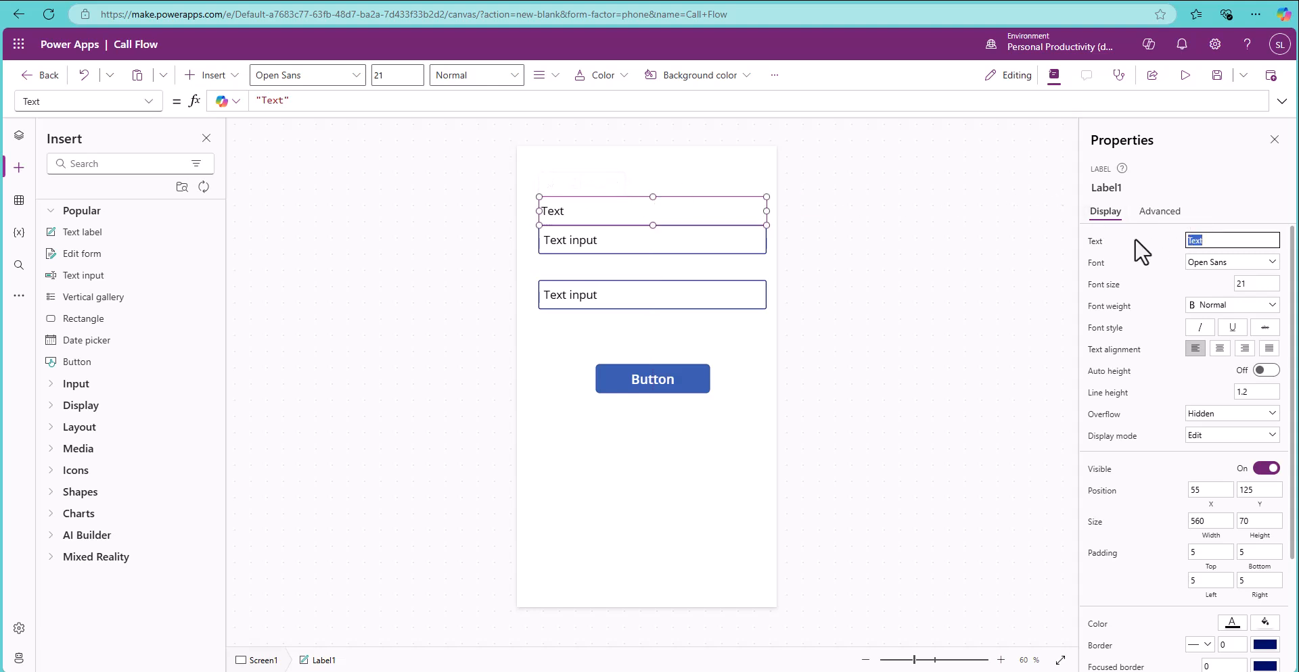
{"action": "type", "text": "X"}
{"action": "left_click", "coordinate": [642, 241]}
{"action": "left_click", "coordinate": [834, 252]}
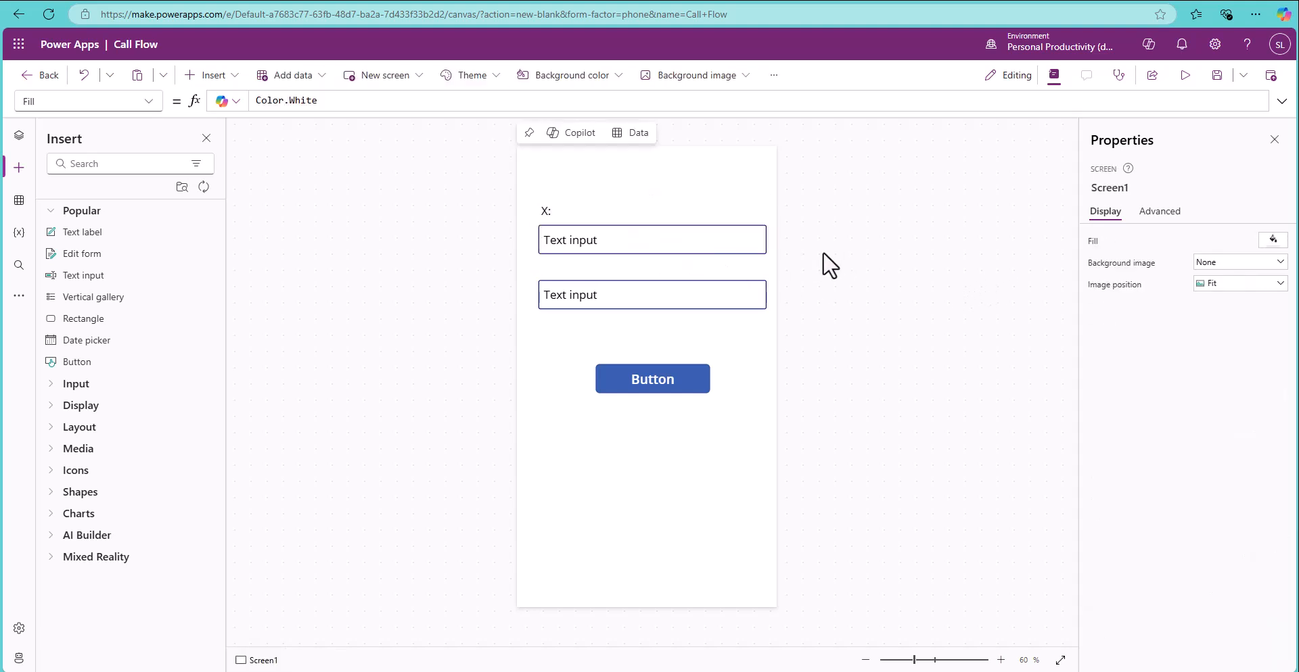
Duplicate the "X:" label, place the copy between the two text inputs at about Y 261, and set its text to "Y:"
{"action": "left_click", "coordinate": [569, 212]}
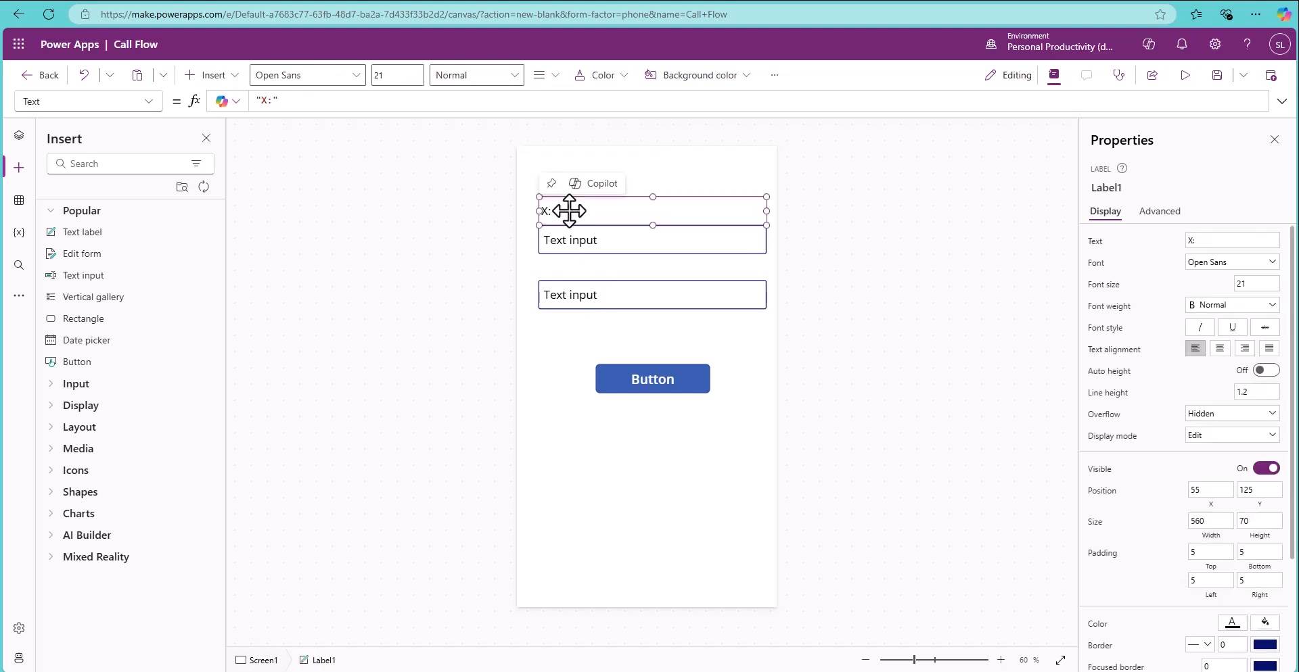
{"action": "key", "text": "ctrl+c"}
{"action": "key", "text": "ctrl+v"}
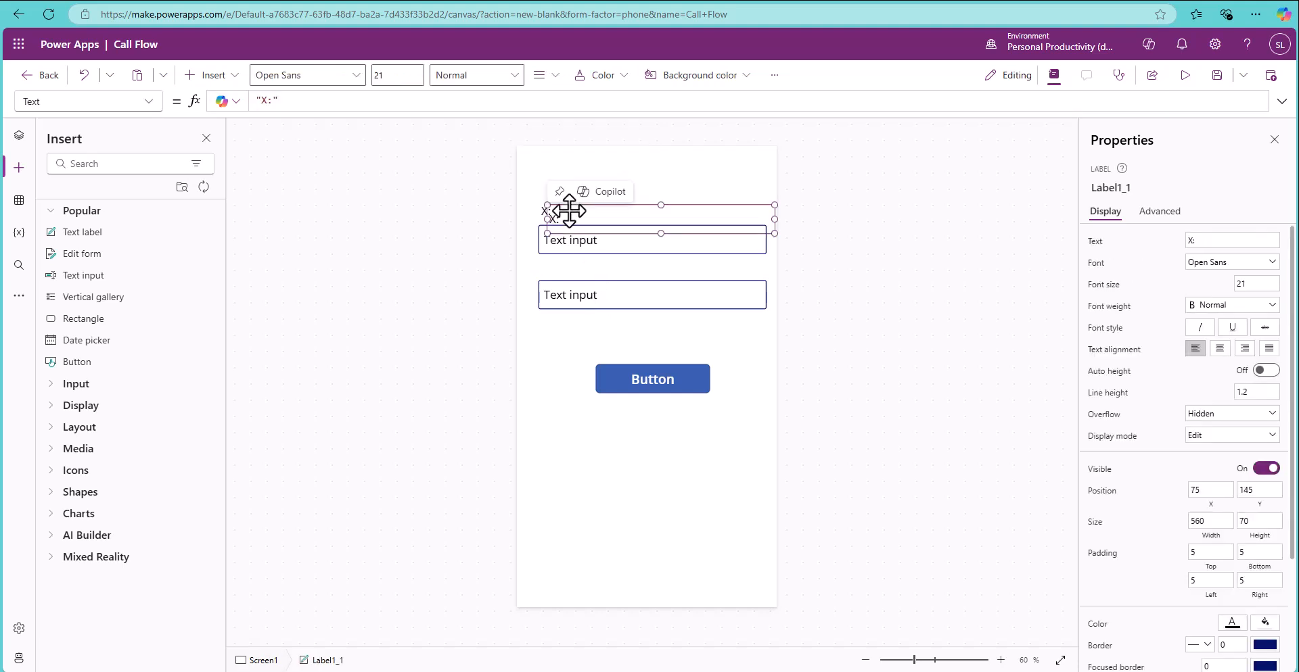
{"action": "left_click_drag", "start_coordinate": [569, 211], "coordinate": [629, 271]}
{"action": "left_click", "coordinate": [1217, 239]}
{"action": "key", "text": "BackSpace"}
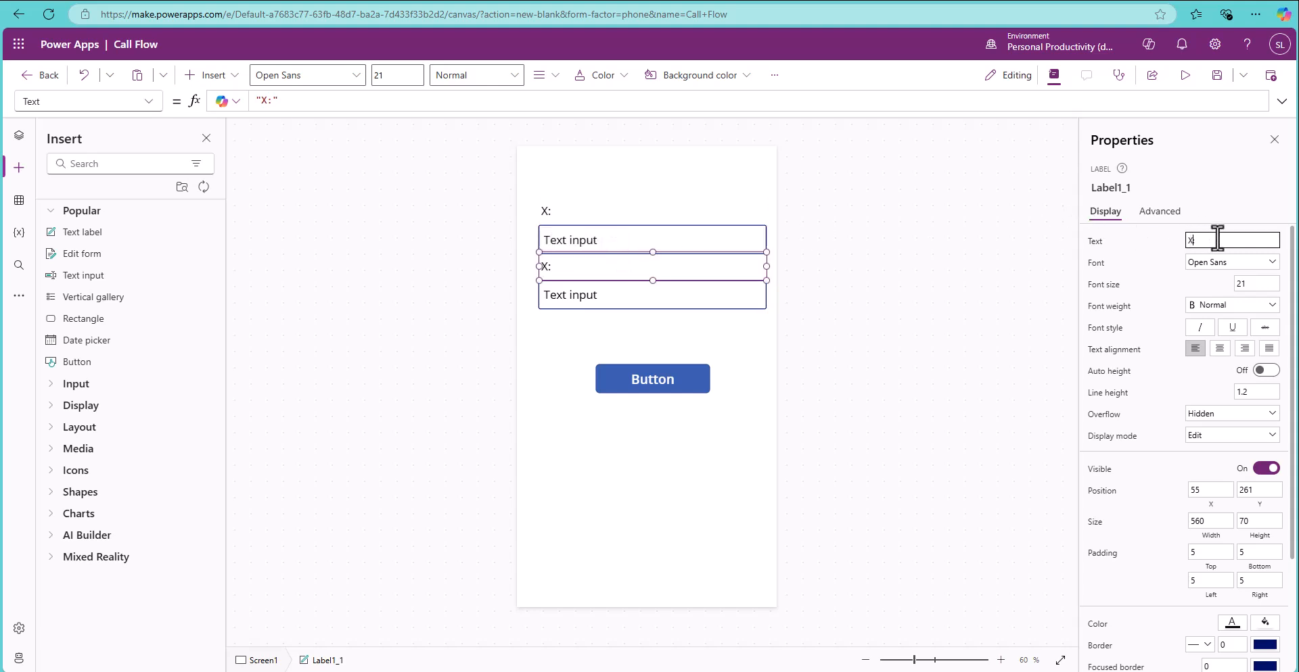
{"action": "key", "text": "BackSpace"}
{"action": "type", "text": "Y"}
{"action": "left_click", "coordinate": [1141, 273]}
{"action": "left_click", "coordinate": [771, 348]}
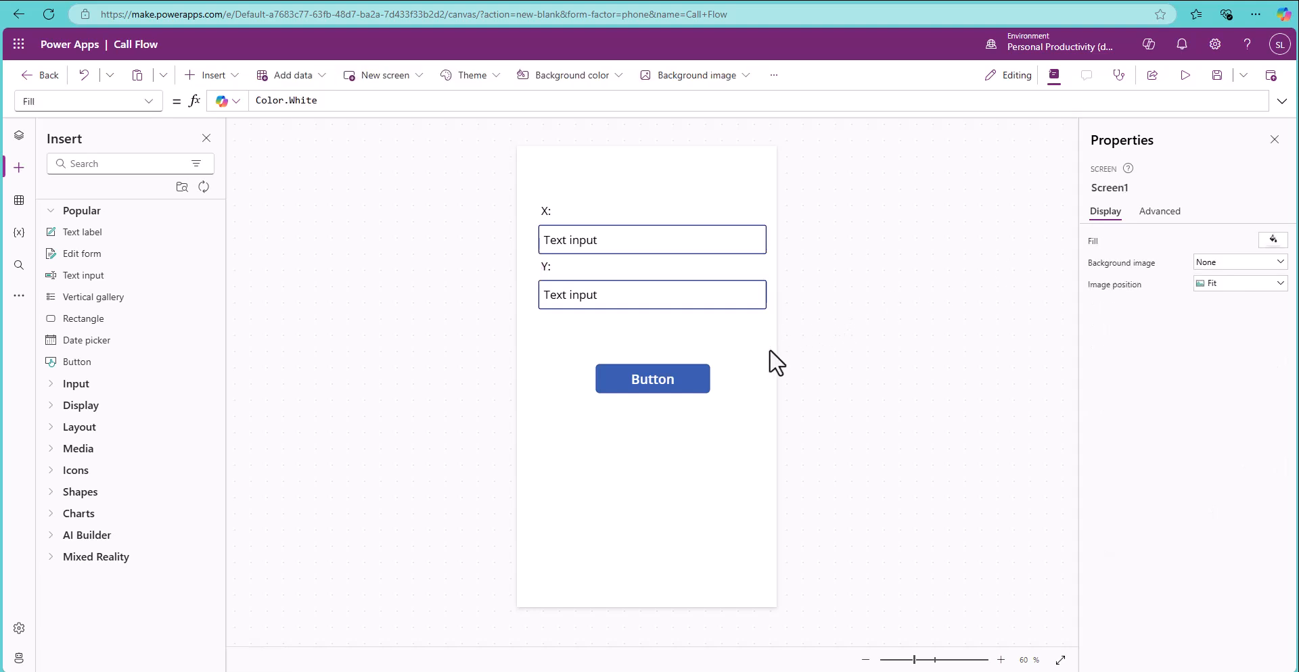
Move the button down to about Y 573 and set its text to "Calculate"
{"action": "left_click", "coordinate": [671, 377]}
{"action": "left_click_drag", "start_coordinate": [670, 381], "coordinate": [671, 394]}
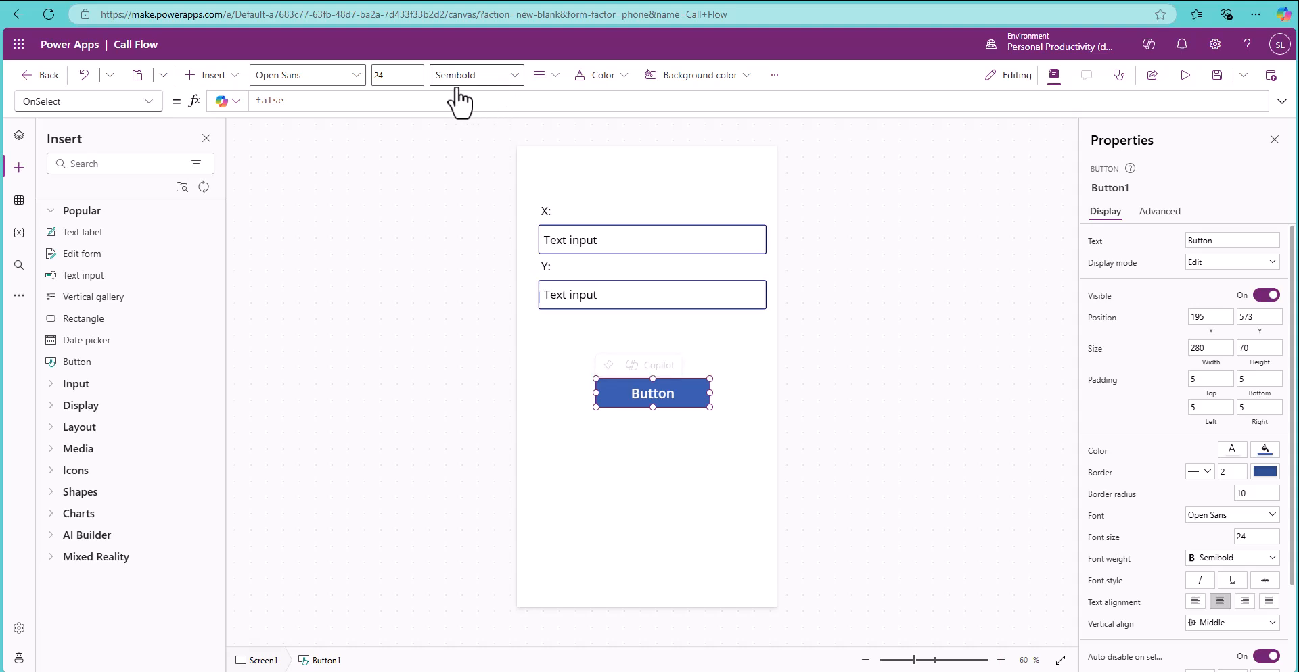
{"action": "double_click", "coordinate": [1214, 241]}
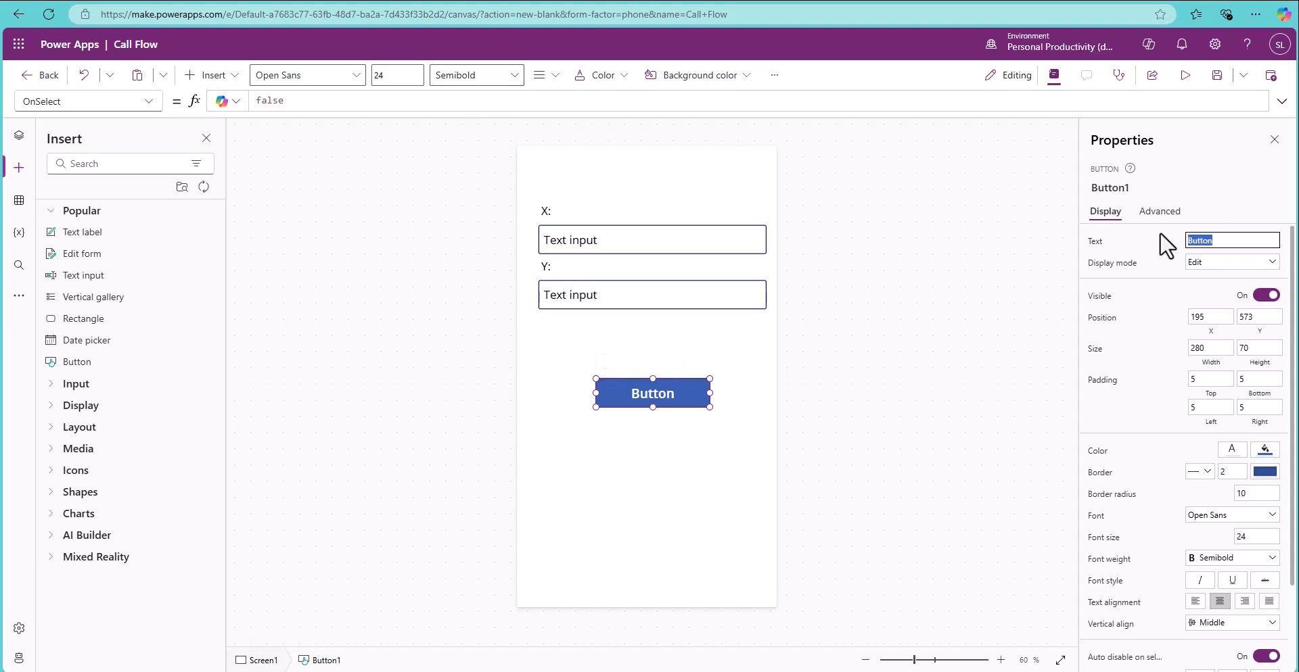
{"action": "type", "text": "Calcuma"}
{"action": "key", "text": "BackSpace"}
{"action": "key", "text": "BackSpace"}
{"action": "type", "text": "late"}
{"action": "left_click", "coordinate": [1197, 157]}
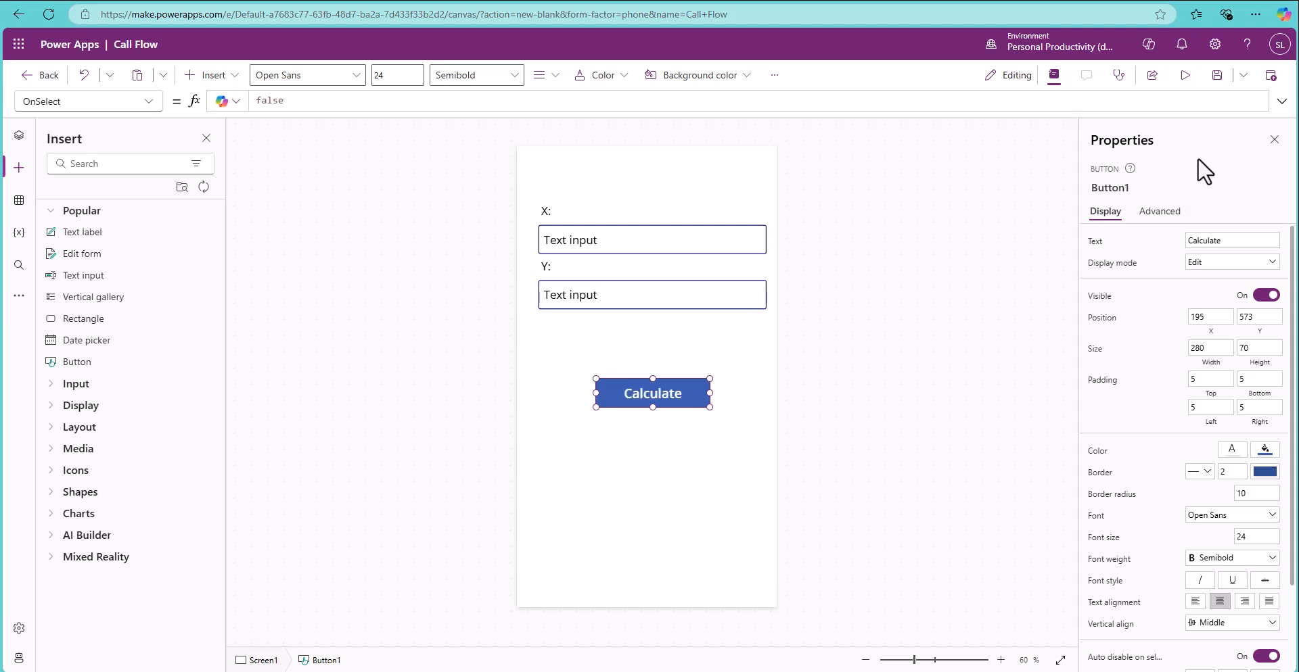
Duplicate the "Y:" label, place the copy below the Calculate button at about Y 702, and set its text to "Solution:"
{"action": "left_click", "coordinate": [560, 270]}
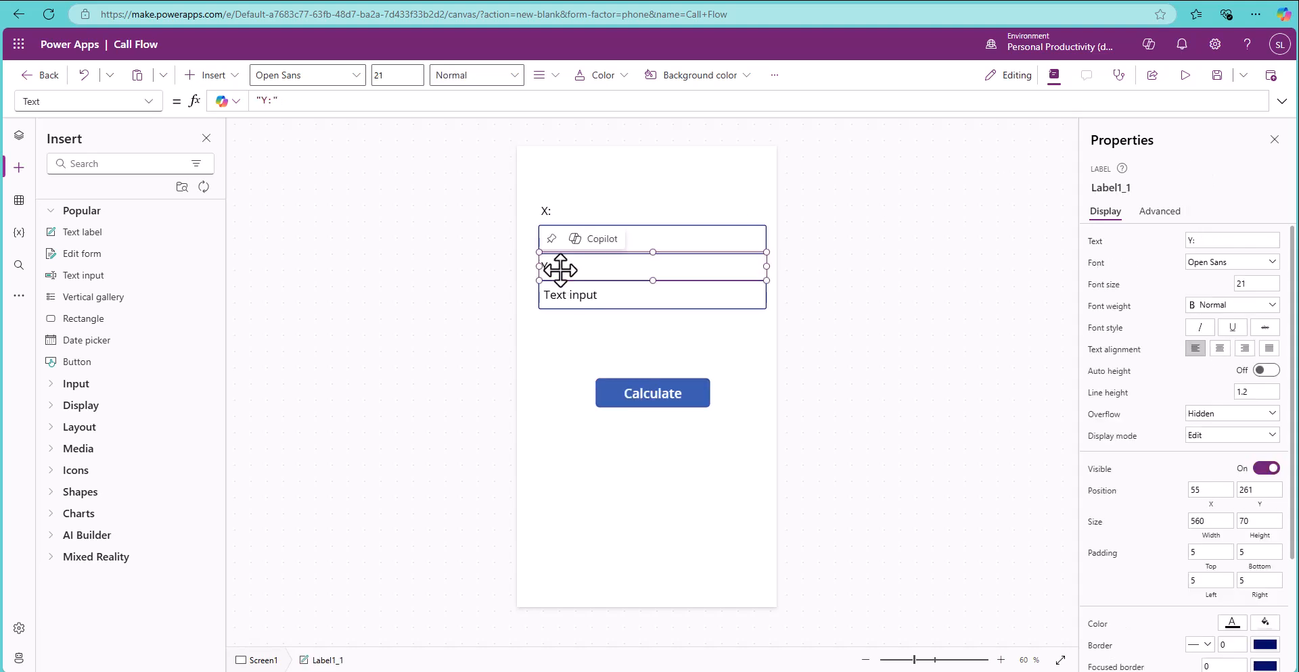
{"action": "key", "text": "ctrl+c"}
{"action": "key", "text": "ctrl+v"}
{"action": "left_click_drag", "start_coordinate": [566, 270], "coordinate": [552, 441]}
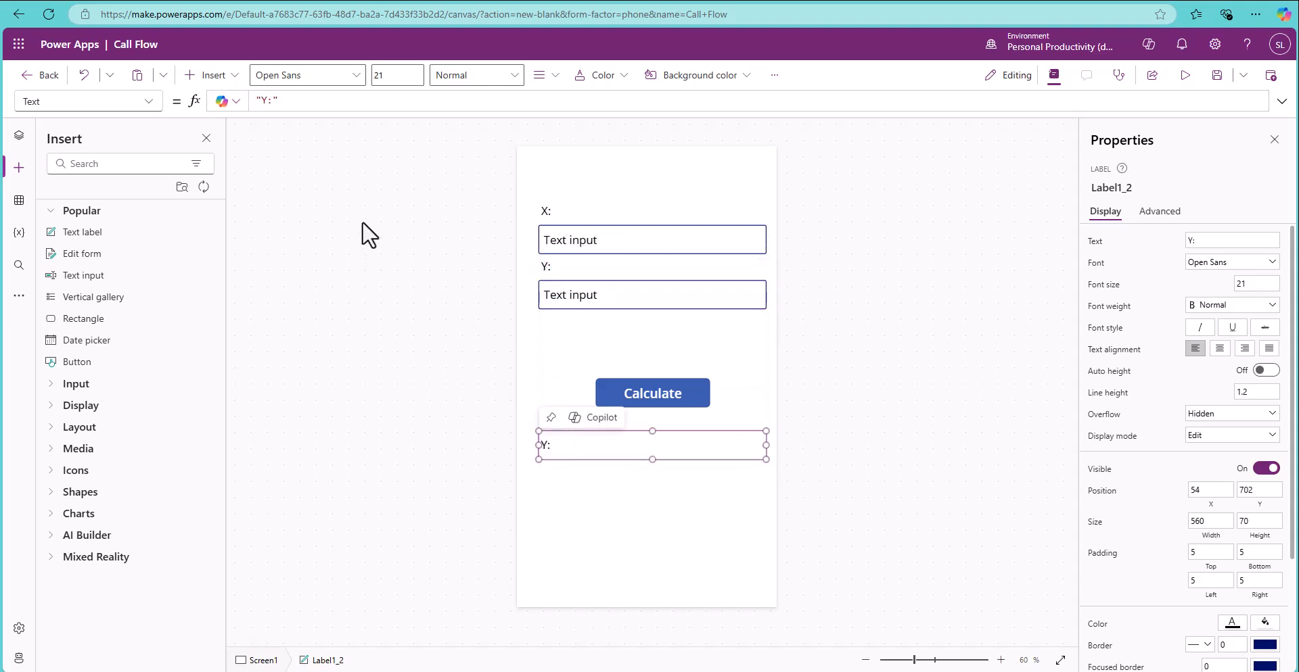
{"action": "left_click", "coordinate": [263, 100]}
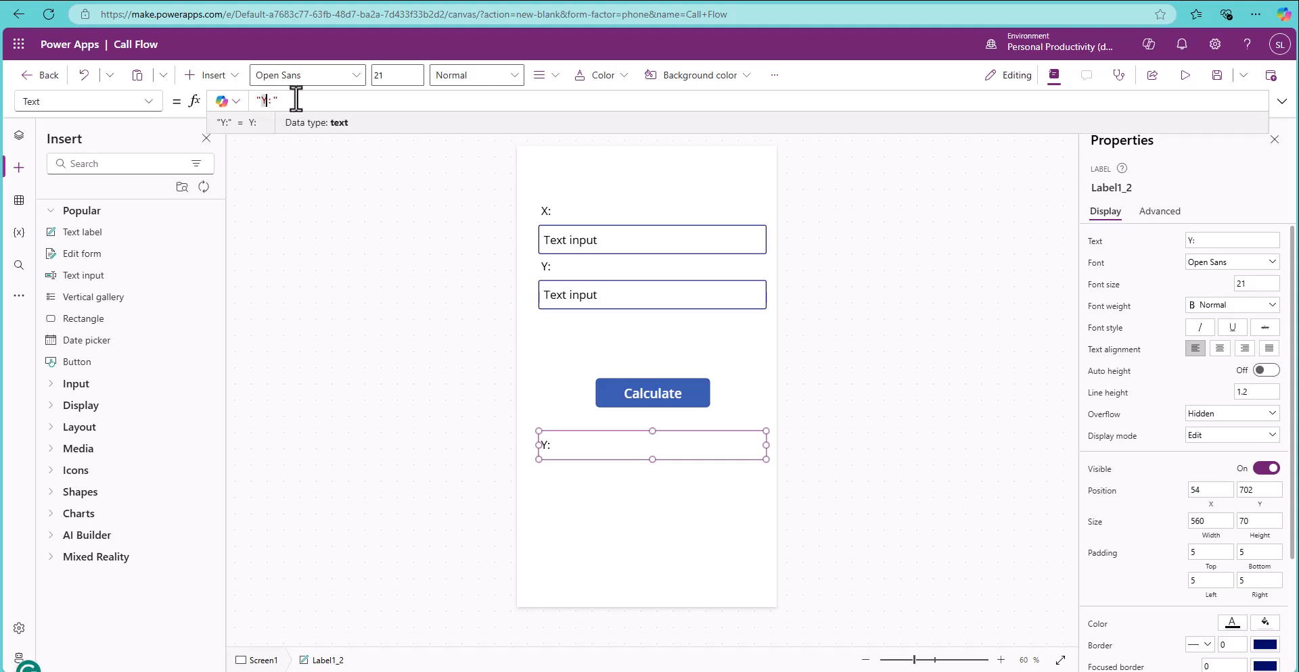
{"action": "key", "text": "BackSpace"}
{"action": "type", "text": "Solution"}
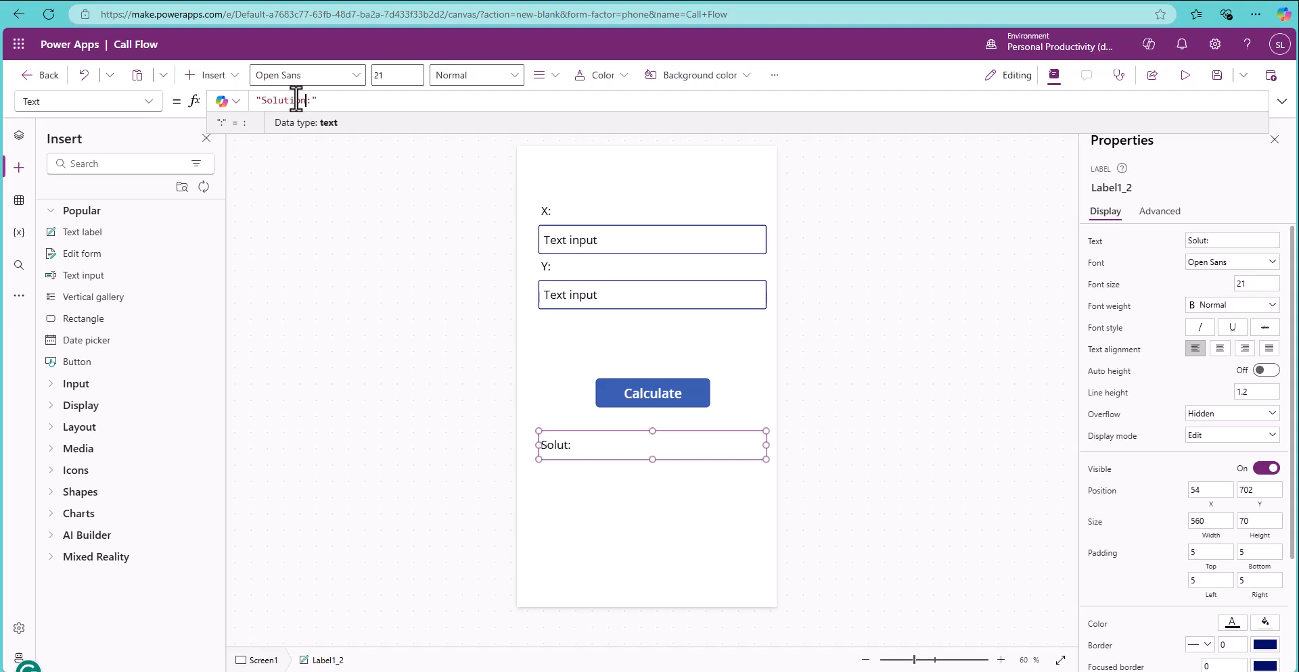
{"action": "left_click", "coordinate": [851, 364]}
Add another copy of the label directly below the "Solution:" label at about Y 772 and clear its text
{"action": "left_click", "coordinate": [579, 441]}
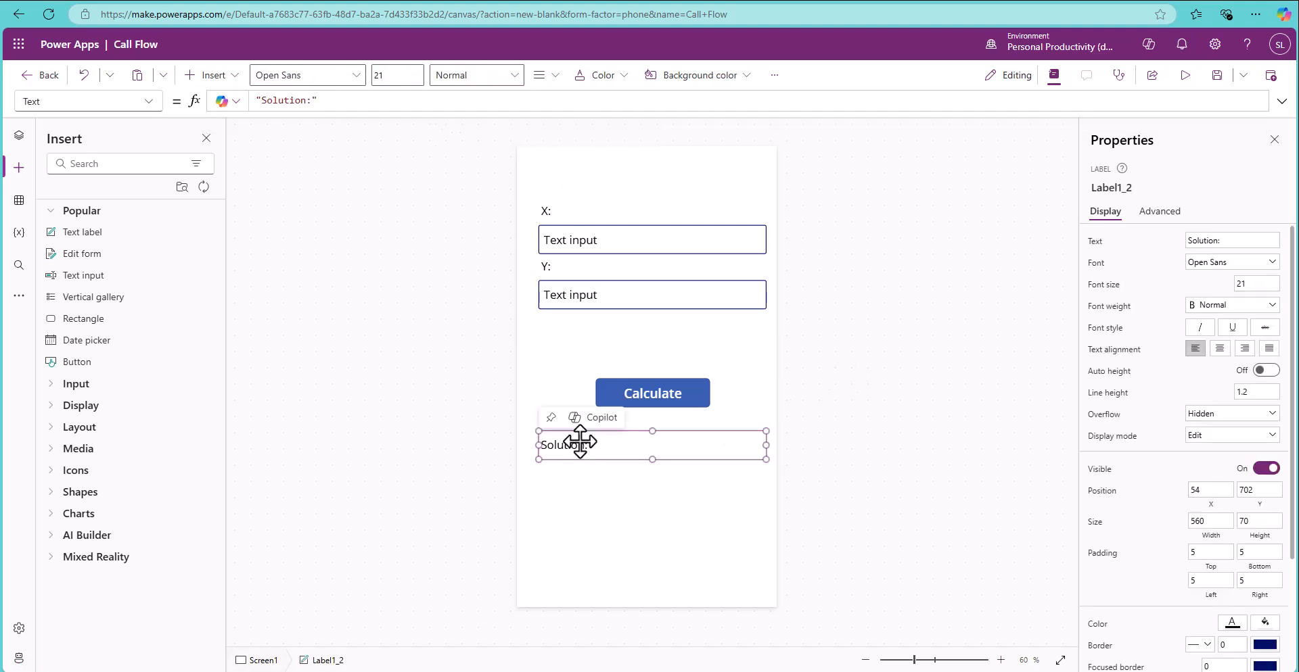
{"action": "key", "text": "ctrl+v"}
{"action": "left_click_drag", "start_coordinate": [632, 458], "coordinate": [629, 481]}
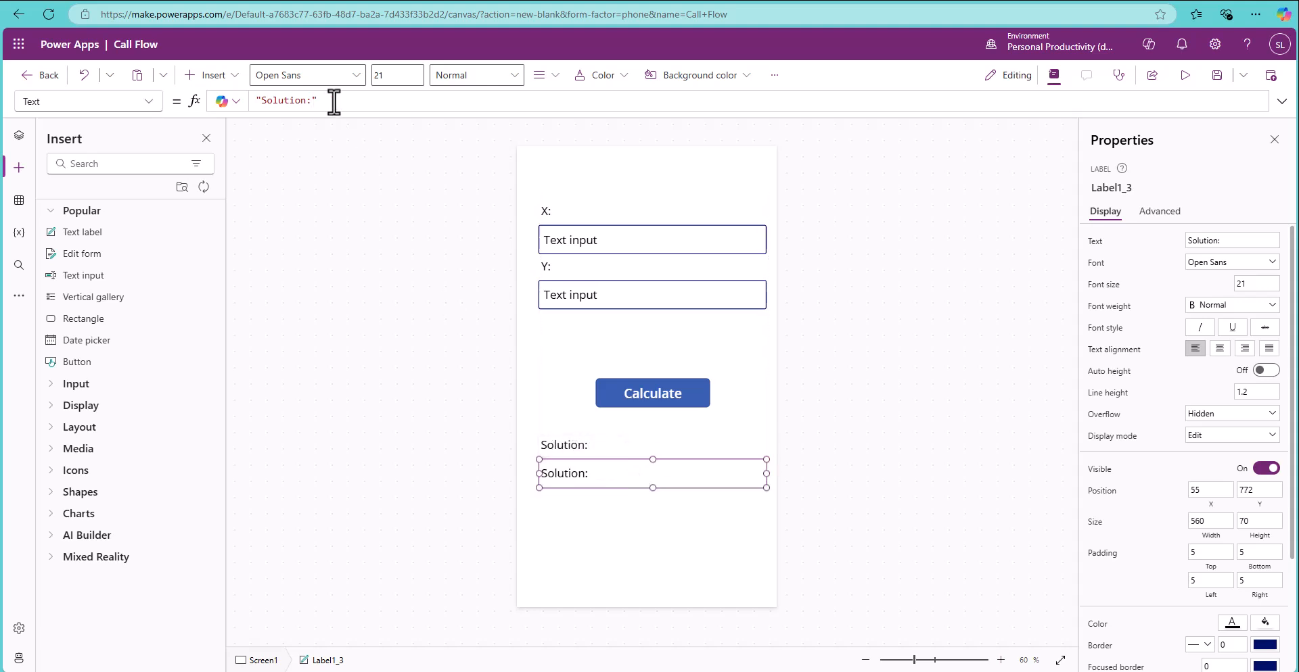
{"action": "left_click_drag", "start_coordinate": [331, 99], "coordinate": [236, 89]}
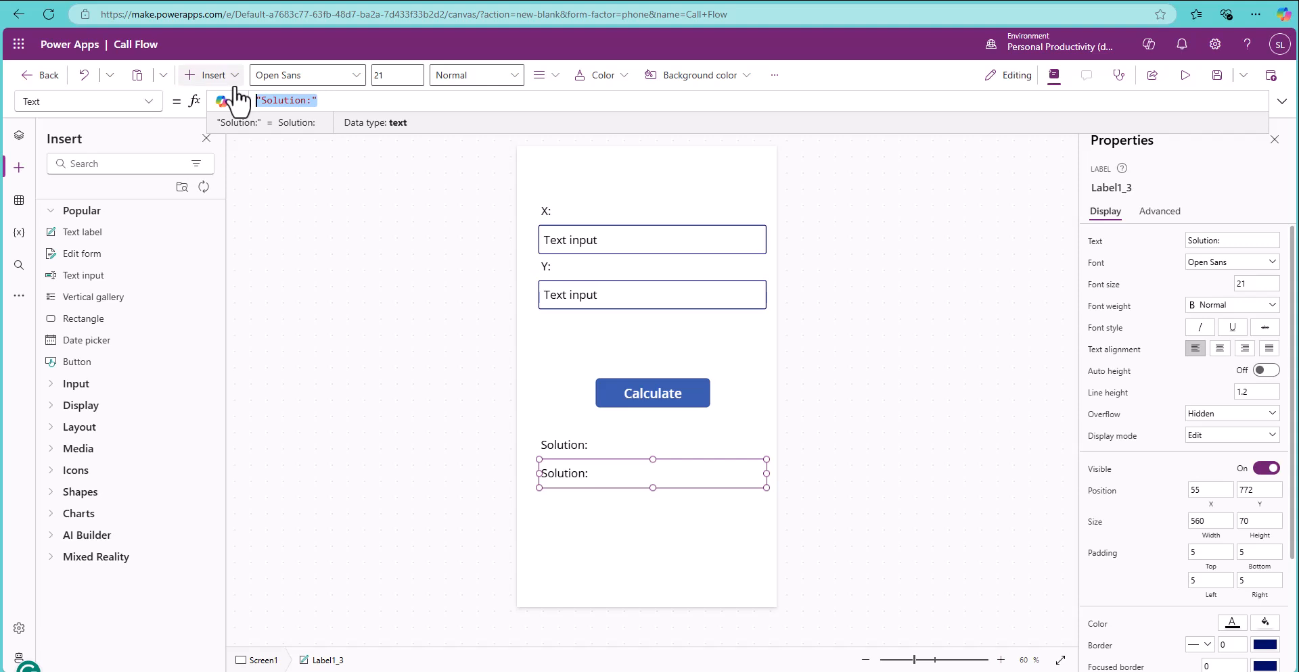
{"action": "key", "text": "BackSpace"}
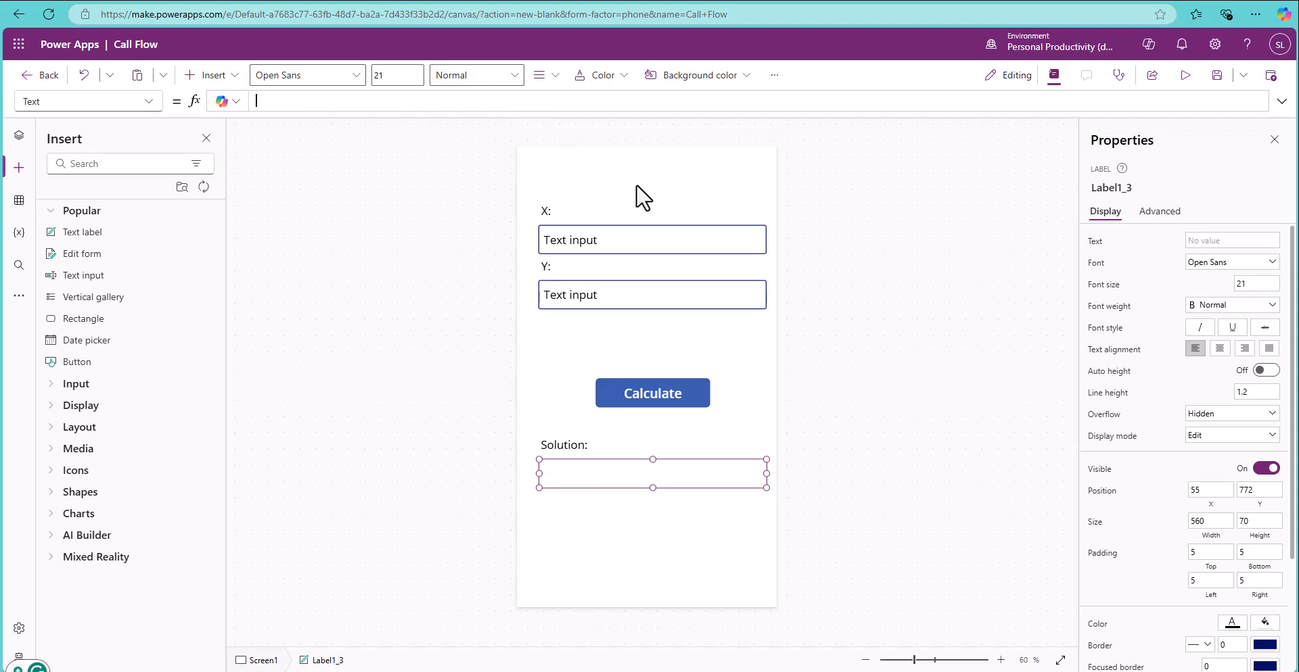
Rename the text input under the "X:" label to TextInputX
{"action": "left_click", "coordinate": [613, 240]}
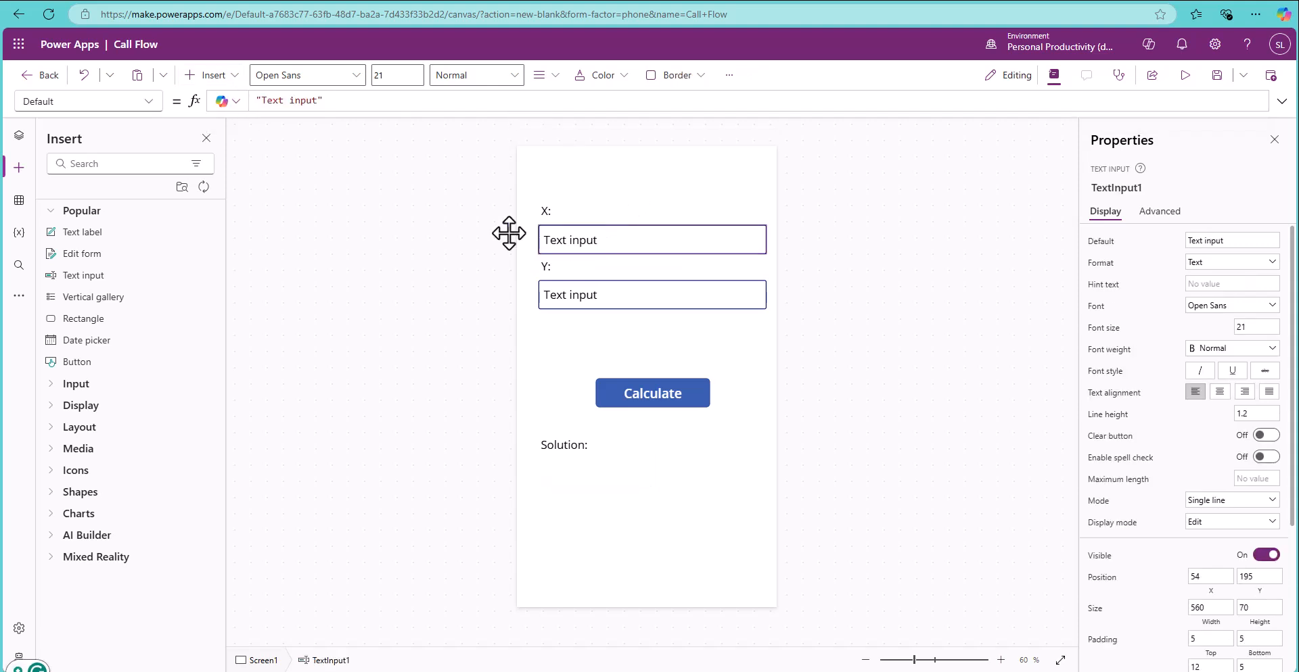
{"action": "left_click", "coordinate": [19, 136]}
{"action": "left_click", "coordinate": [111, 287]}
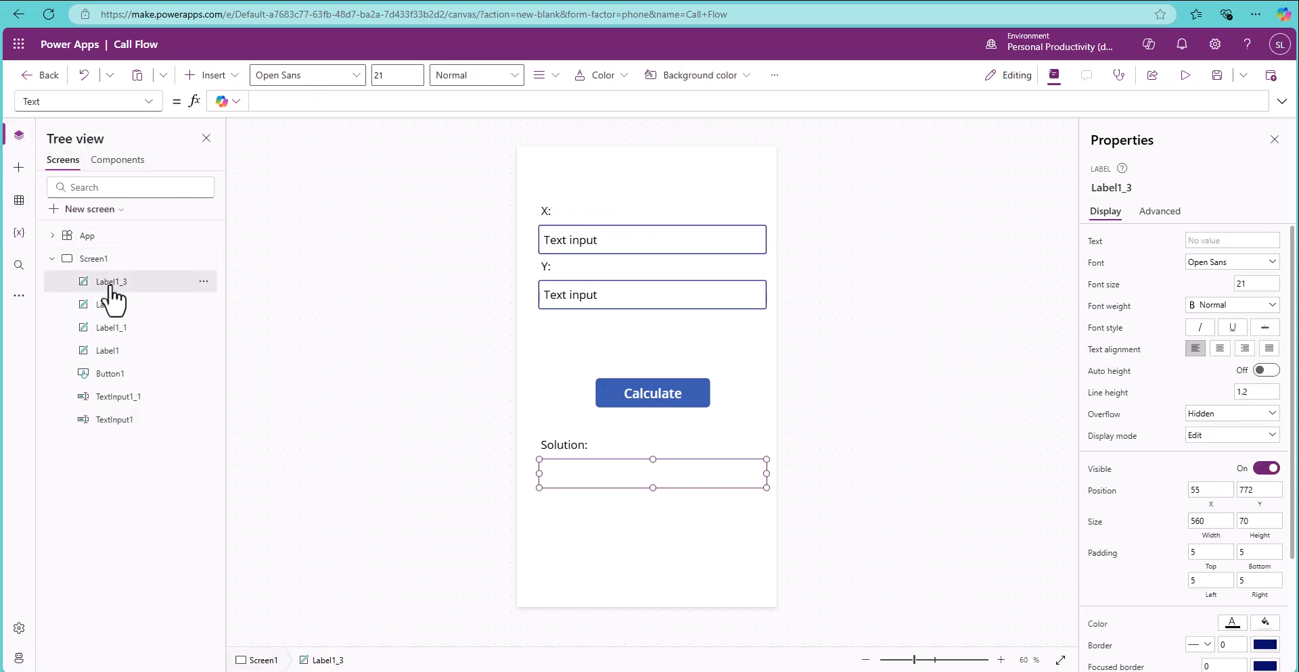
{"action": "left_click", "coordinate": [613, 240]}
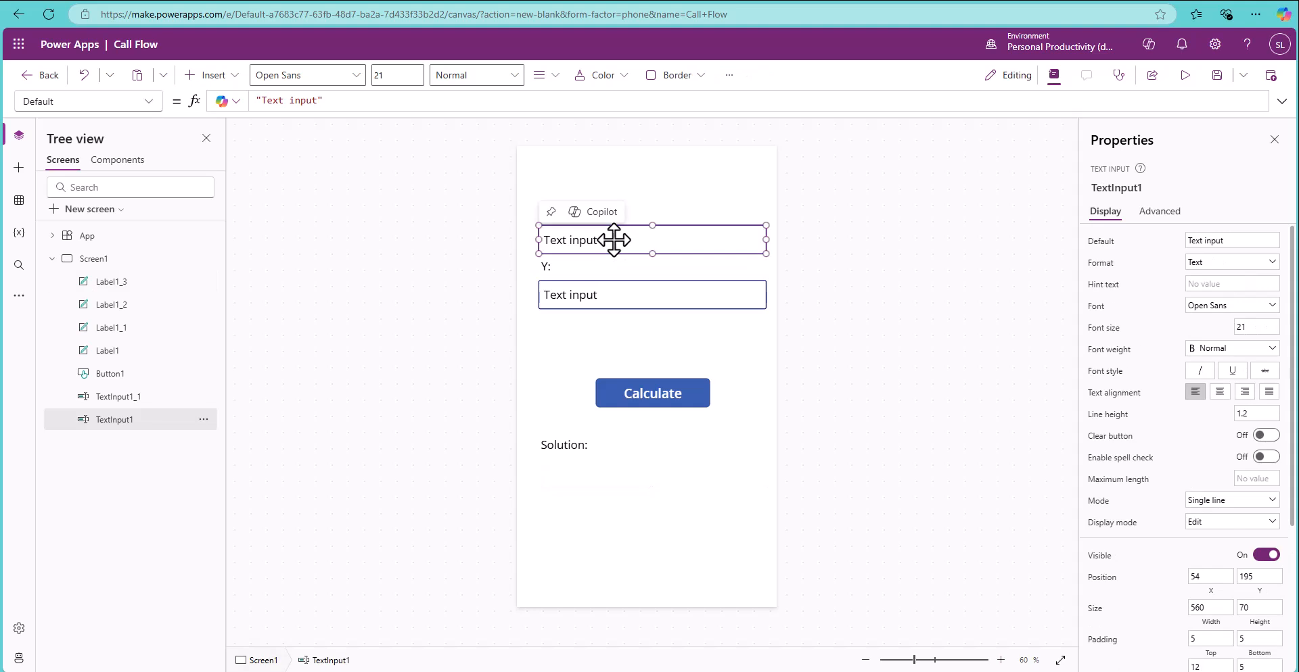
{"action": "left_click", "coordinate": [204, 421]}
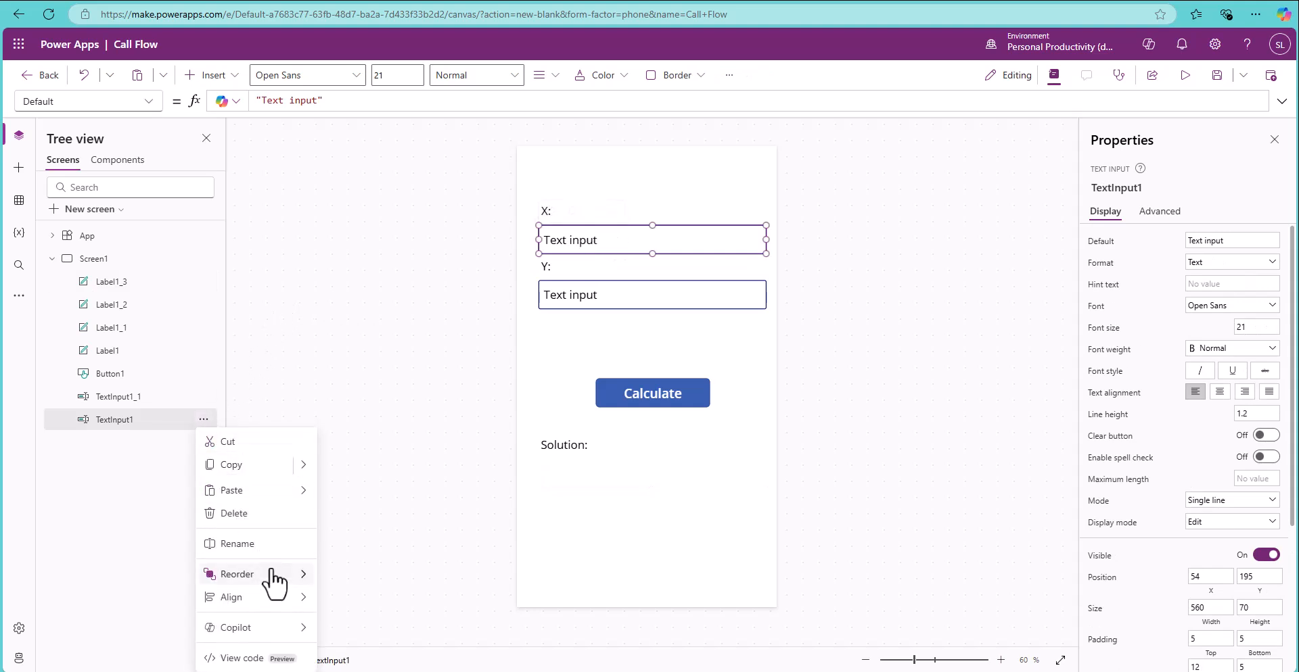
{"action": "left_click", "coordinate": [237, 544]}
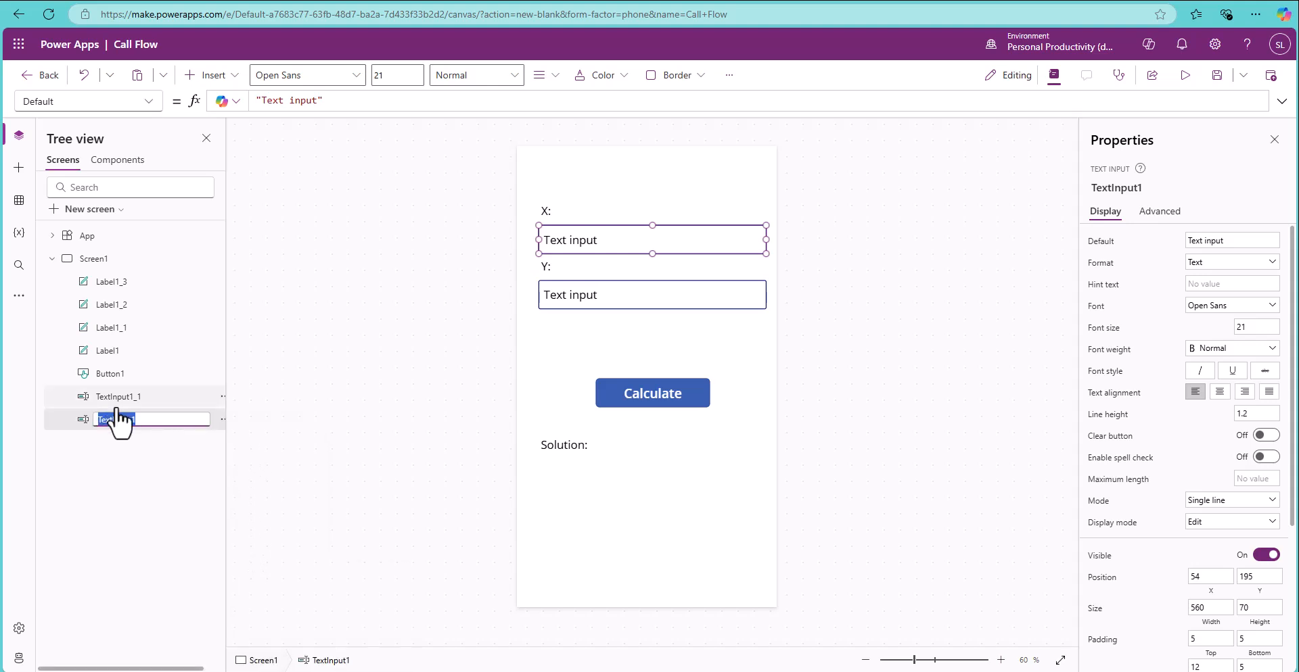
{"action": "left_click", "coordinate": [151, 419]}
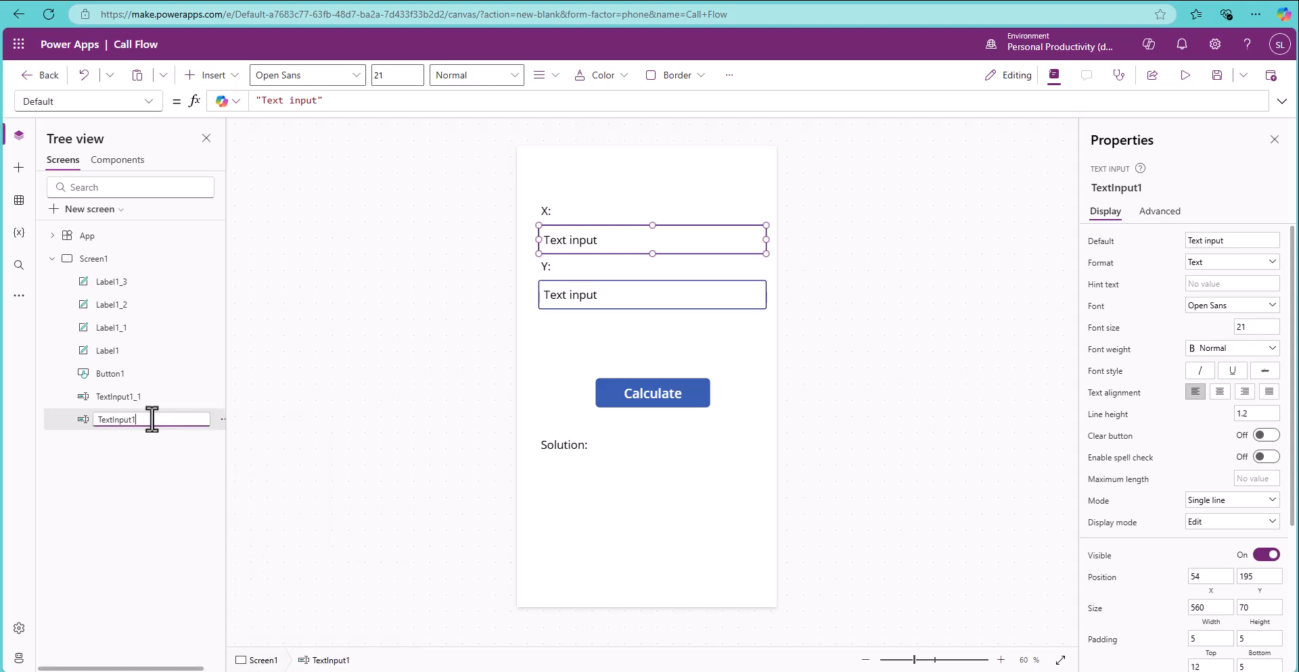
{"action": "type", "text": "X"}
Rename the text input under the "Y:" label to TextInputY
{"action": "left_click", "coordinate": [142, 398]}
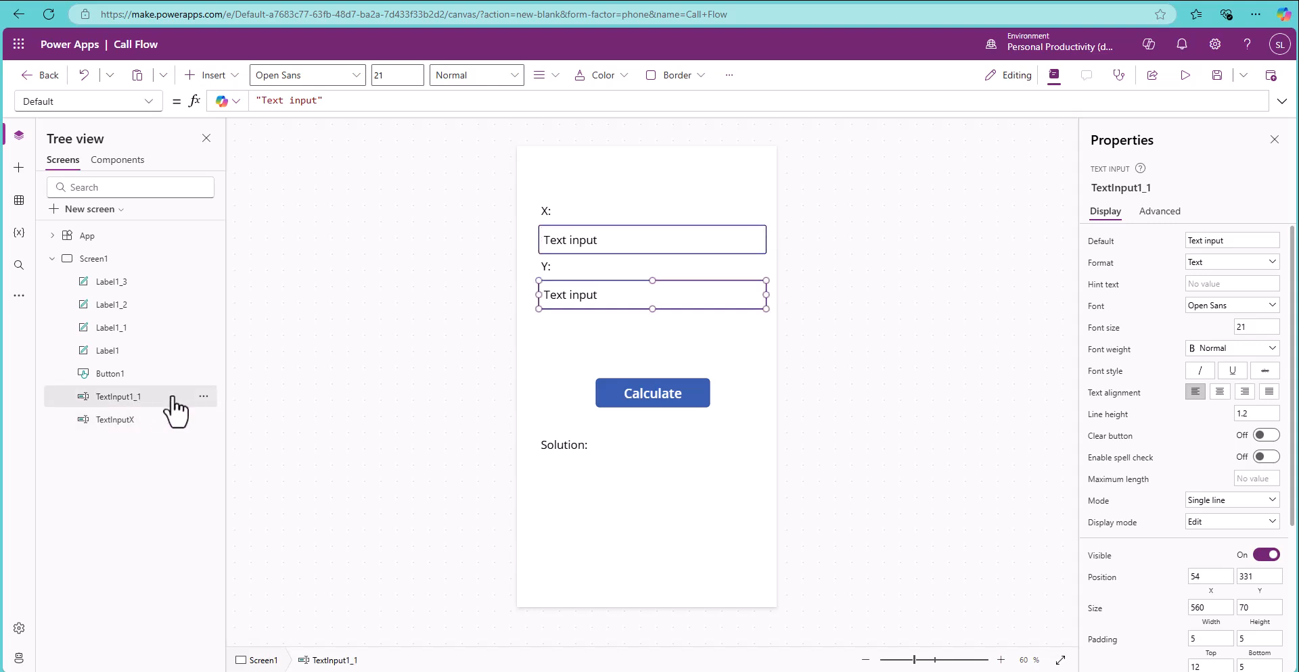
{"action": "left_click", "coordinate": [203, 396]}
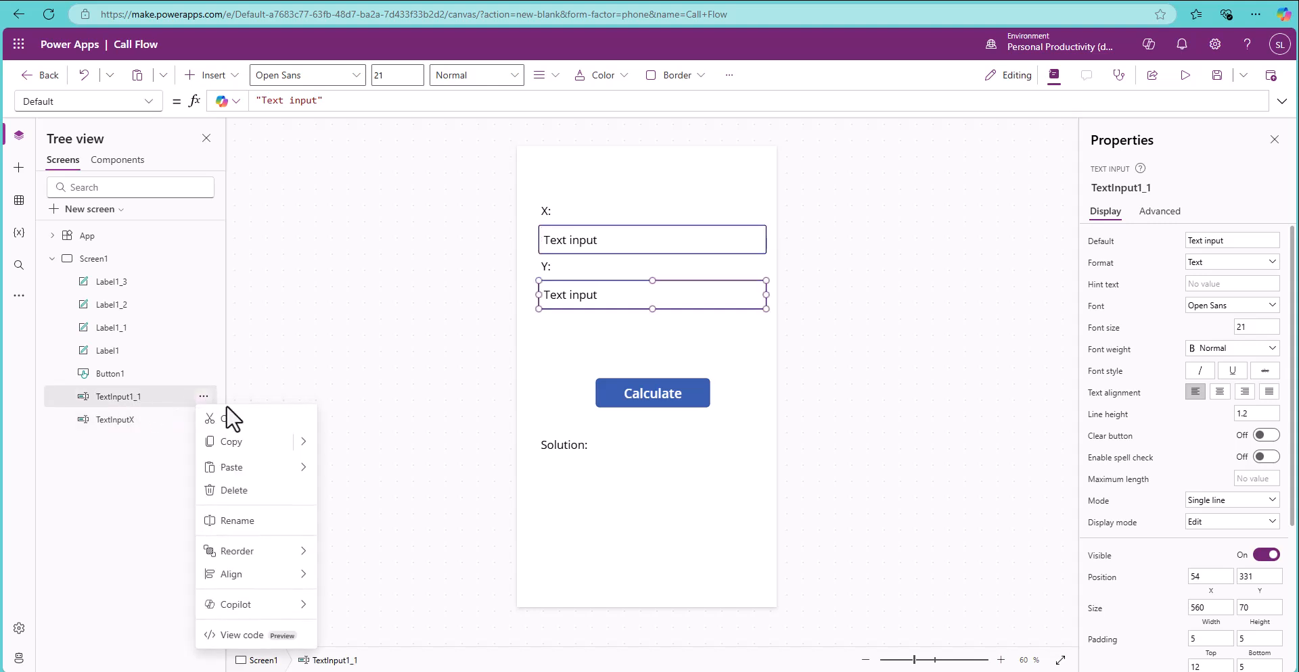
{"action": "left_click", "coordinate": [236, 522]}
{"action": "left_click", "coordinate": [162, 396]}
{"action": "key", "text": "BackSpace"}
{"action": "key", "text": "BackSpace"}
{"action": "key", "text": "BackSpace"}
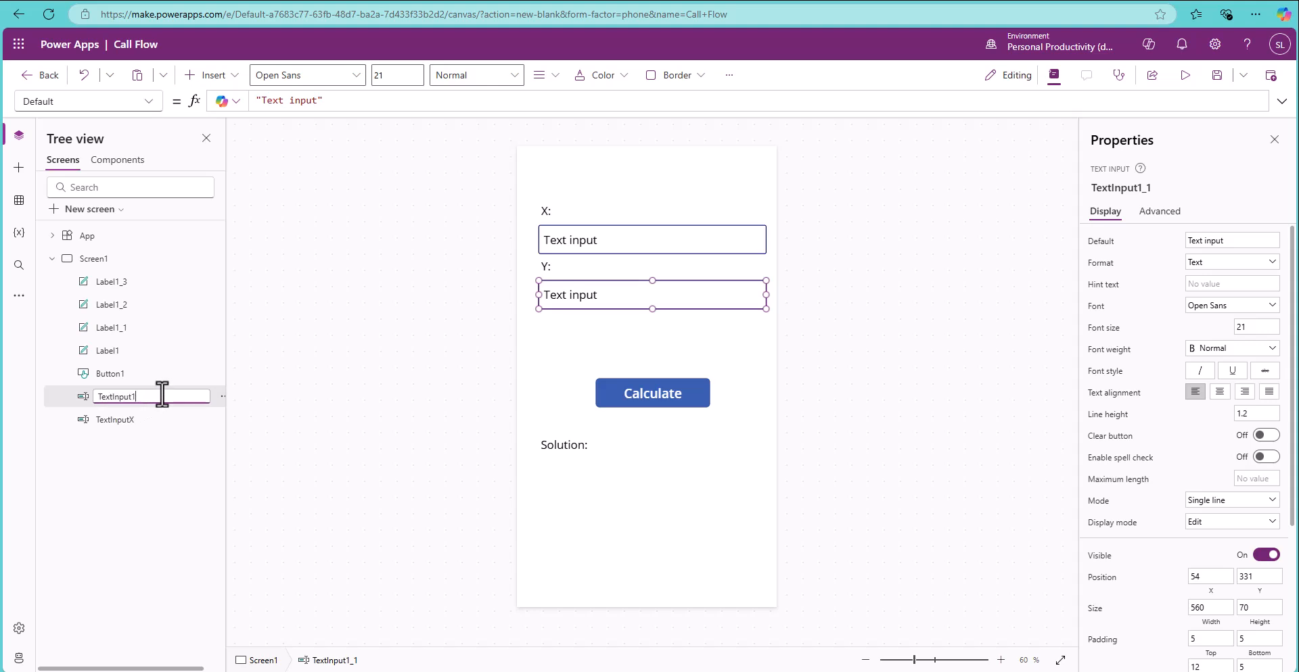
{"action": "type", "text": "Y"}
{"action": "left_click", "coordinate": [143, 421]}
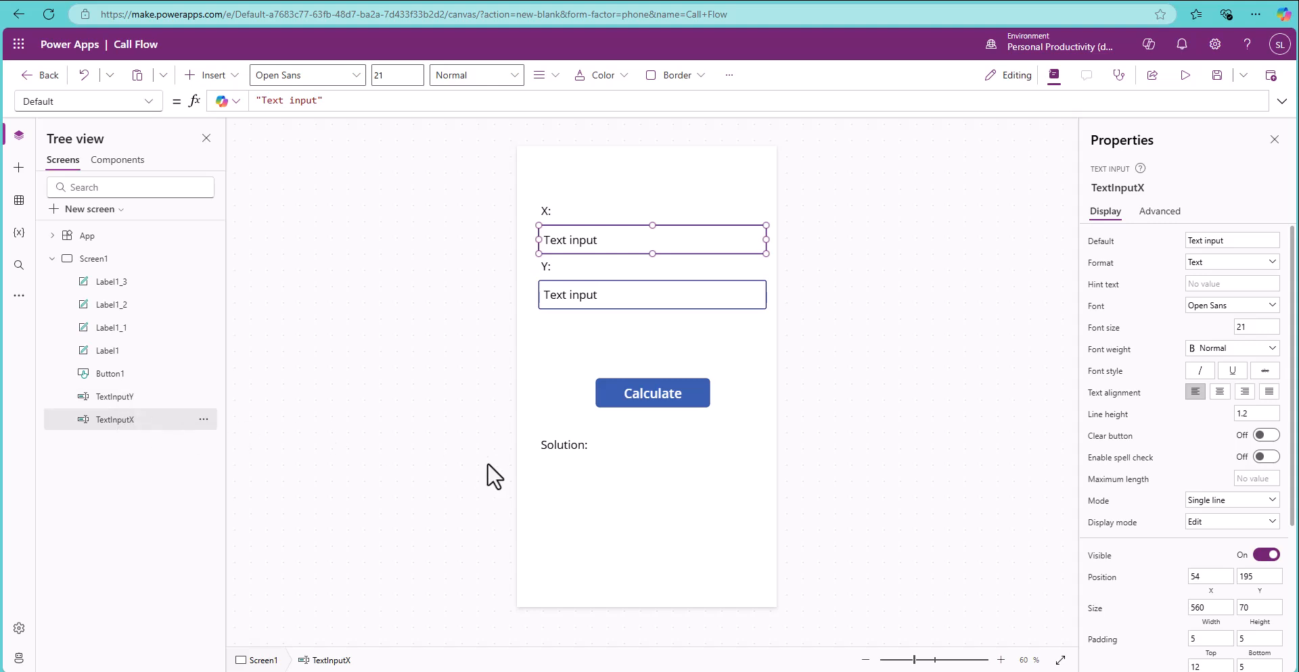
Rename the empty label below "Solution:" to LabelSolution
{"action": "left_click", "coordinate": [629, 484]}
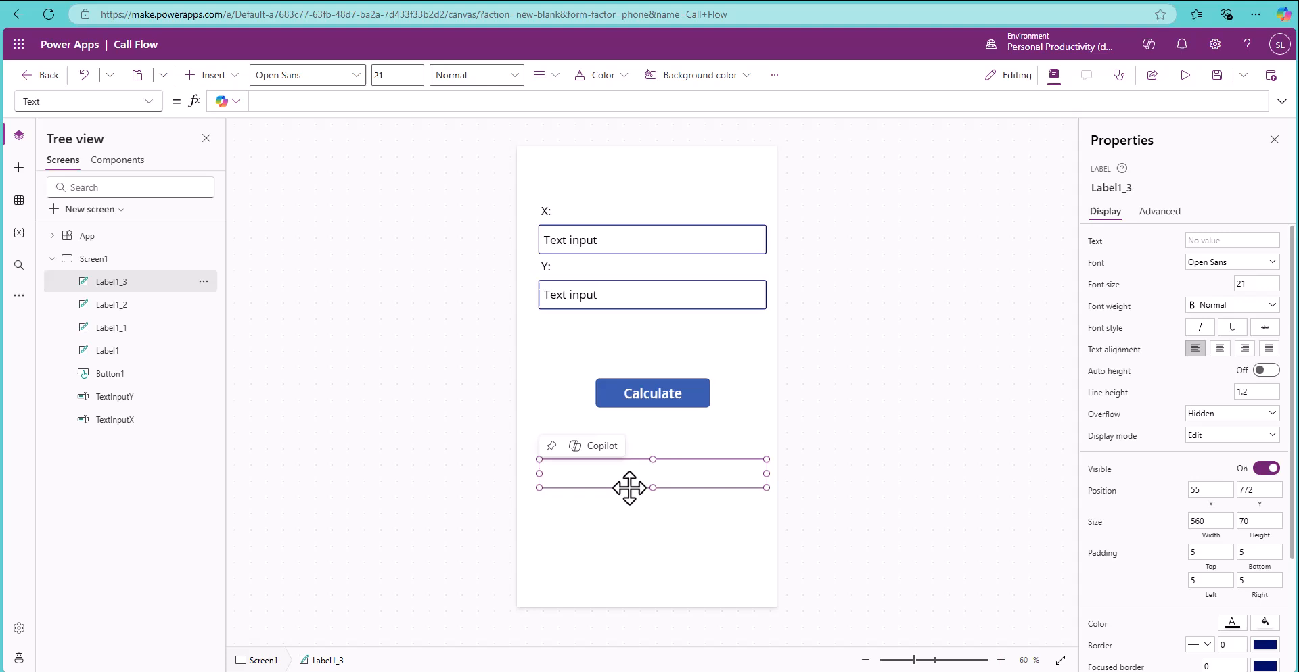
{"action": "left_click", "coordinate": [203, 281]}
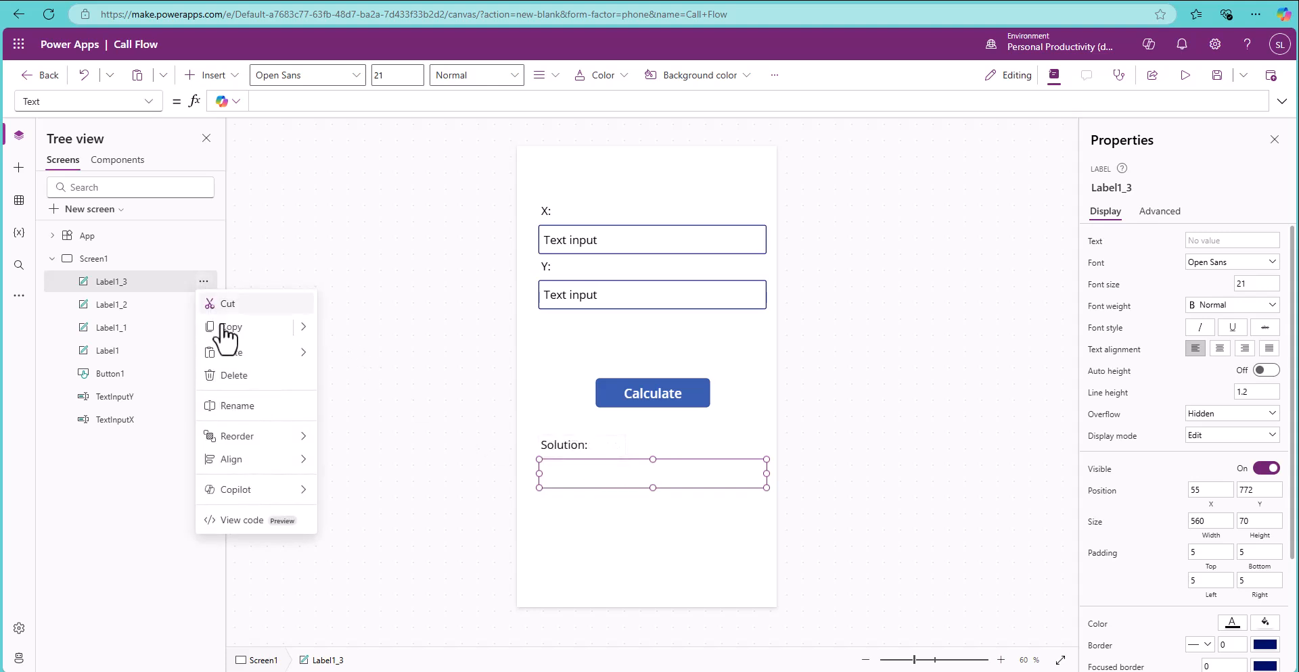
{"action": "left_click", "coordinate": [252, 406]}
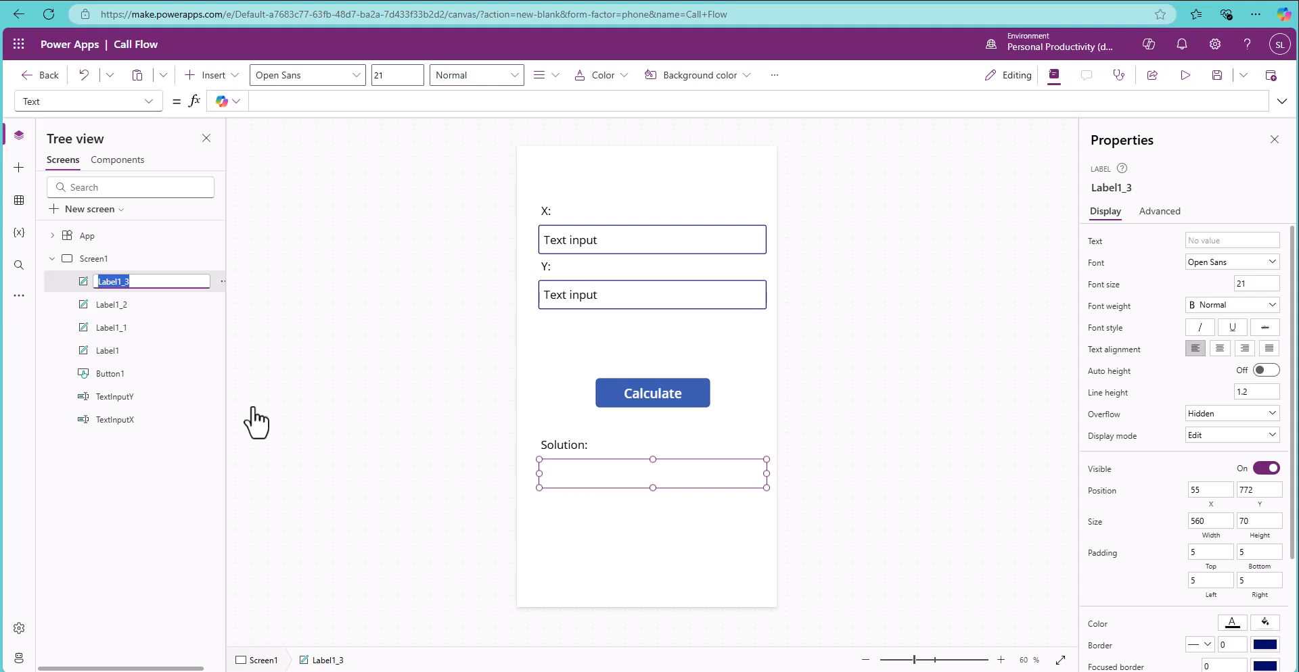
{"action": "type", "text": "LabelSolution"}
{"action": "key", "text": "Return"}
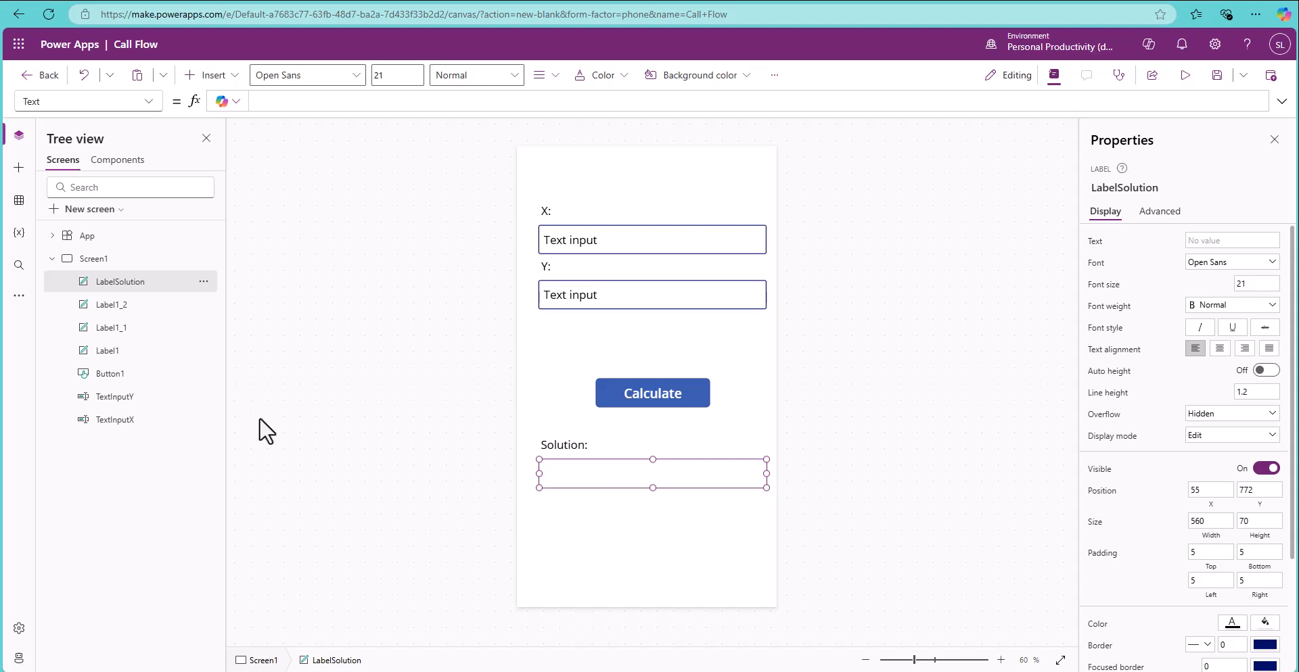
Add the existing Simple Calculator flow from this environment to the app
{"action": "left_click", "coordinate": [632, 380]}
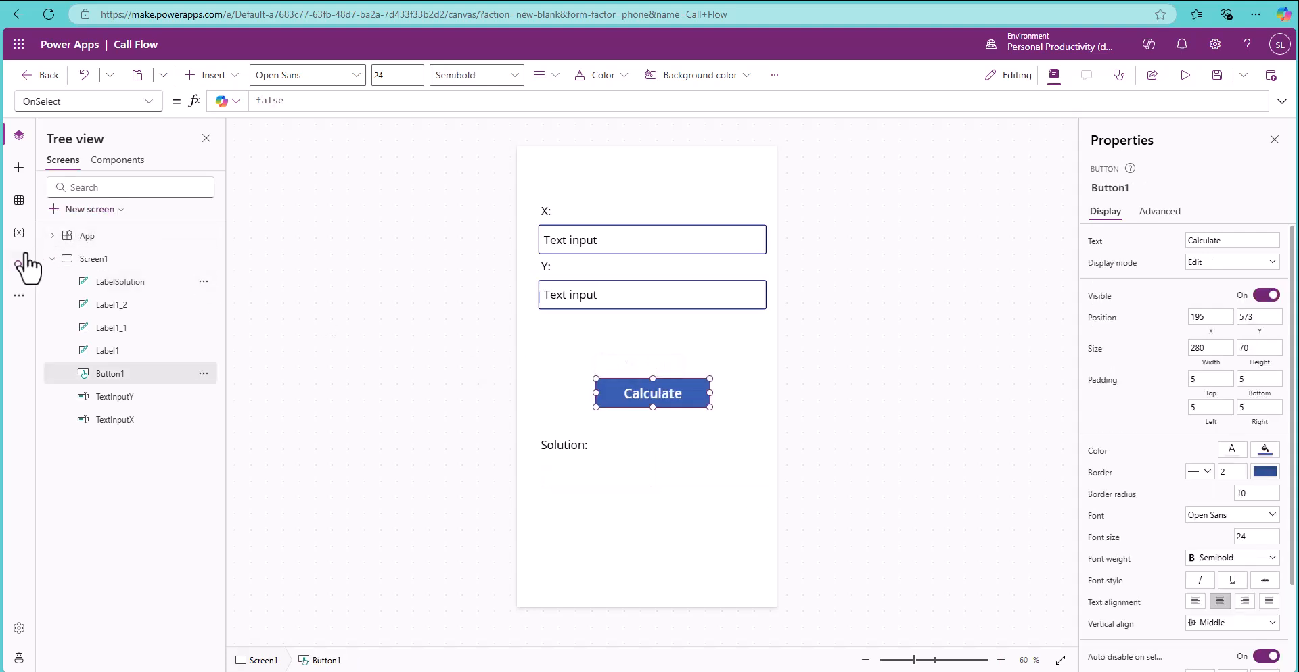
{"action": "left_click", "coordinate": [18, 300]}
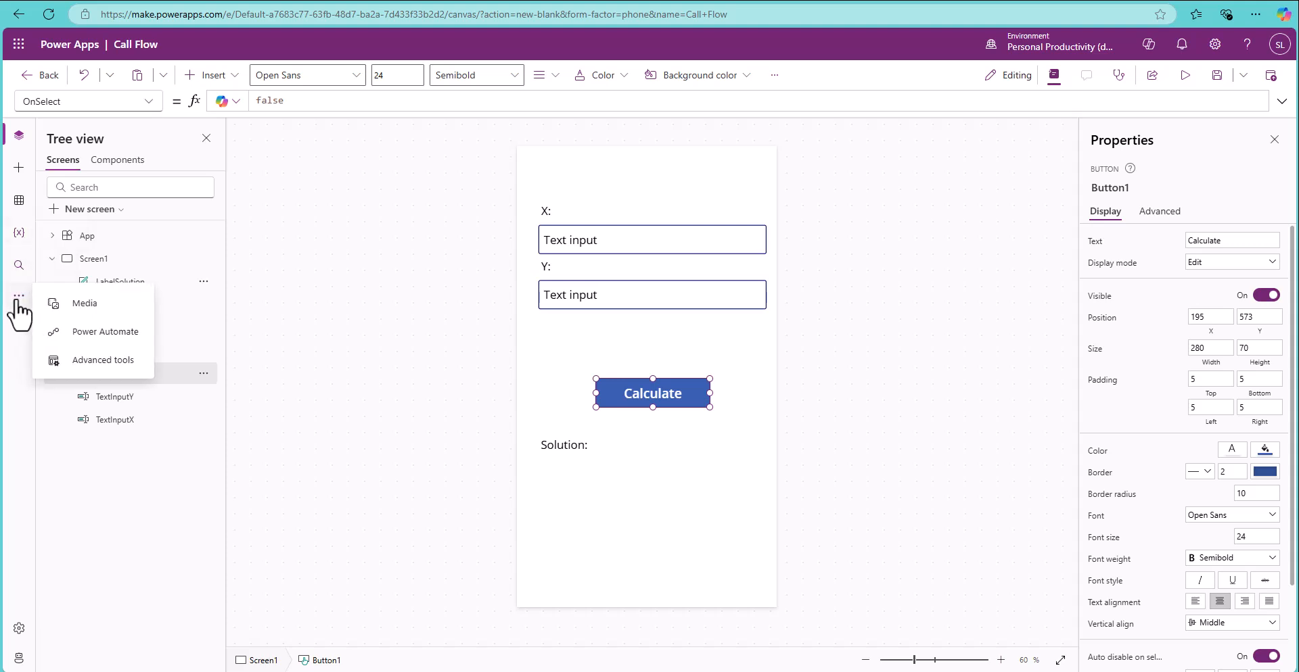
{"action": "left_click", "coordinate": [84, 331]}
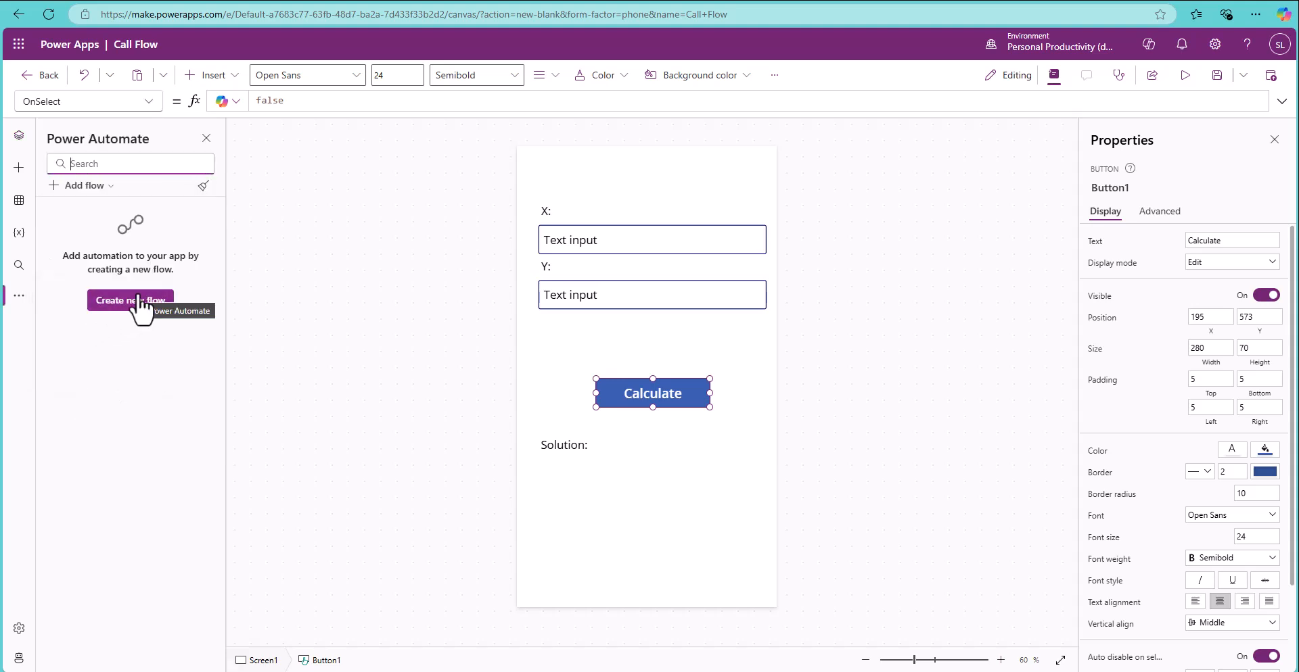
{"action": "left_click", "coordinate": [19, 298]}
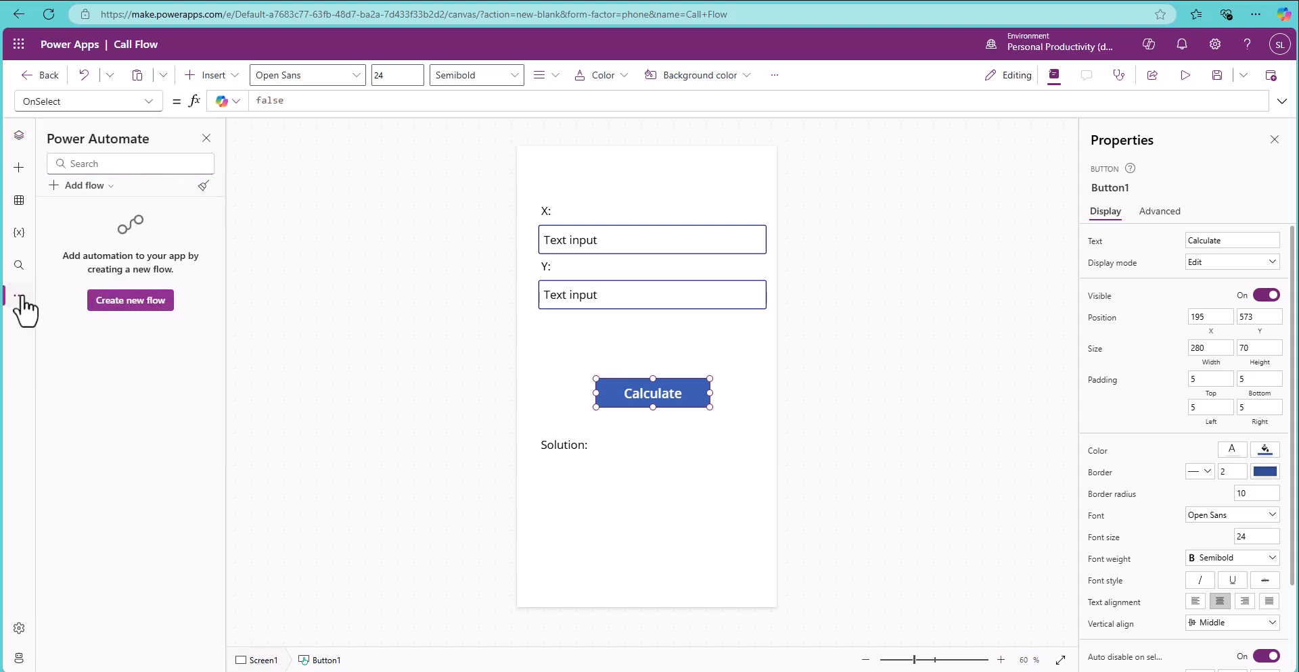
{"action": "left_click", "coordinate": [88, 331]}
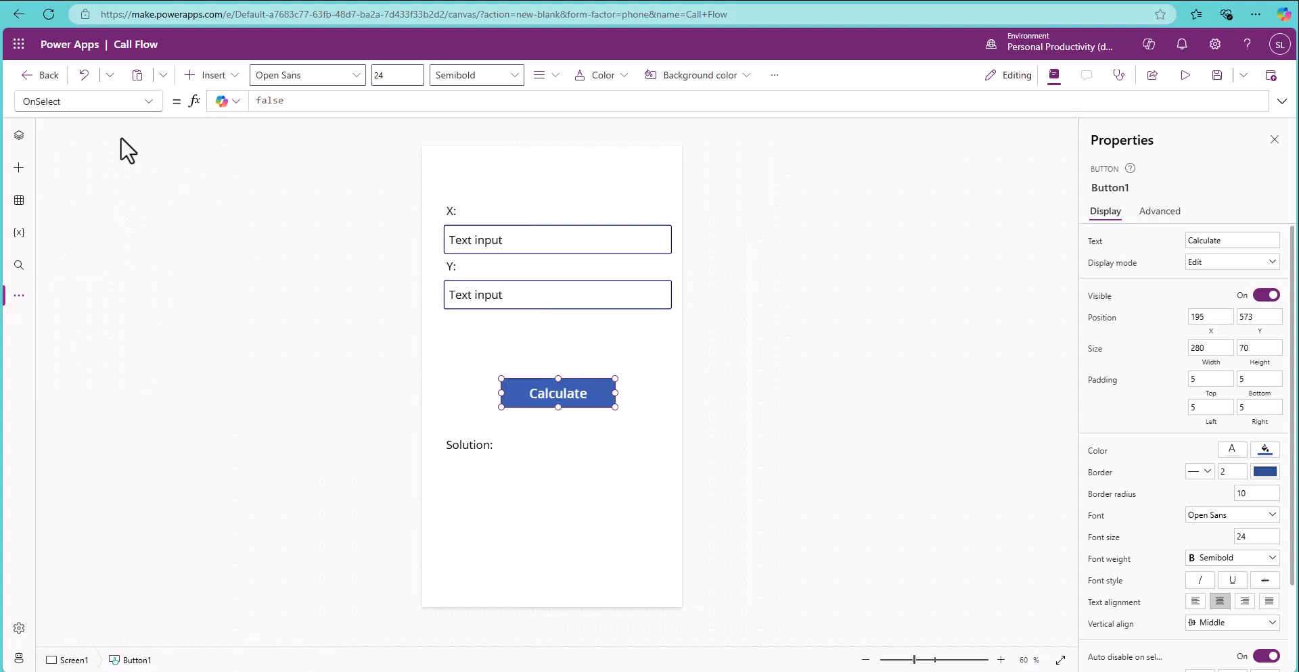
{"action": "left_click", "coordinate": [19, 302]}
{"action": "left_click", "coordinate": [21, 302]}
{"action": "left_click", "coordinate": [19, 297]}
{"action": "left_click", "coordinate": [80, 332]}
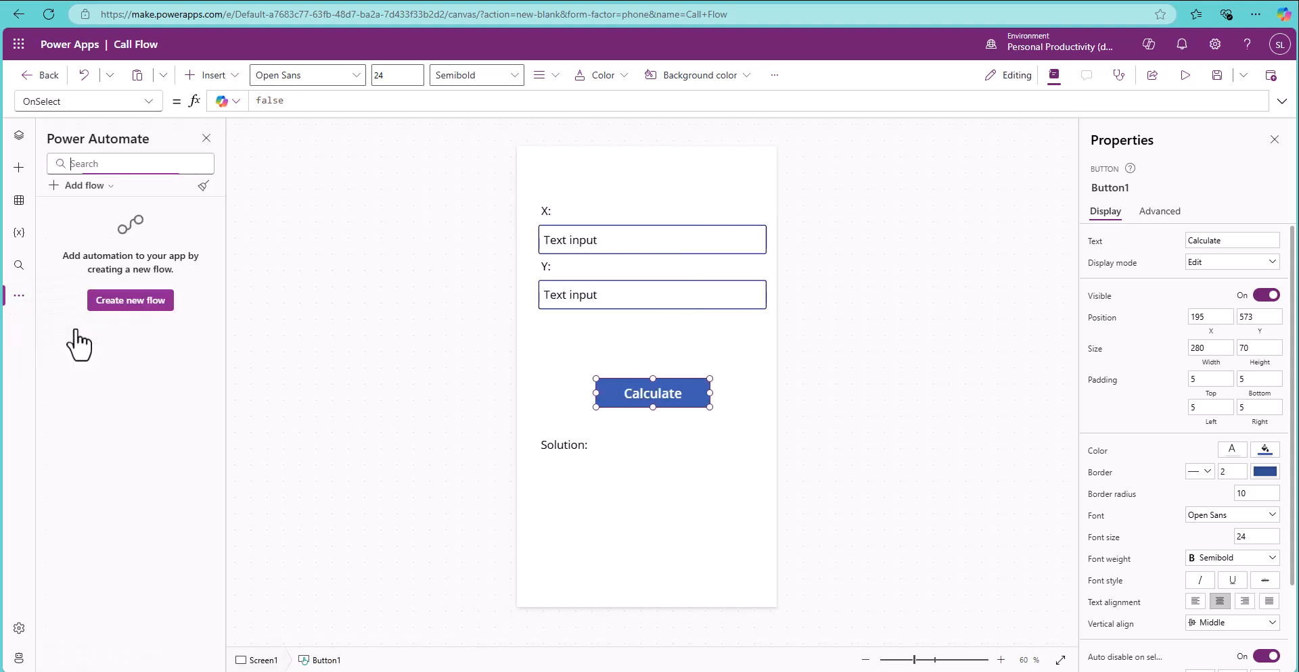
{"action": "left_click", "coordinate": [105, 189]}
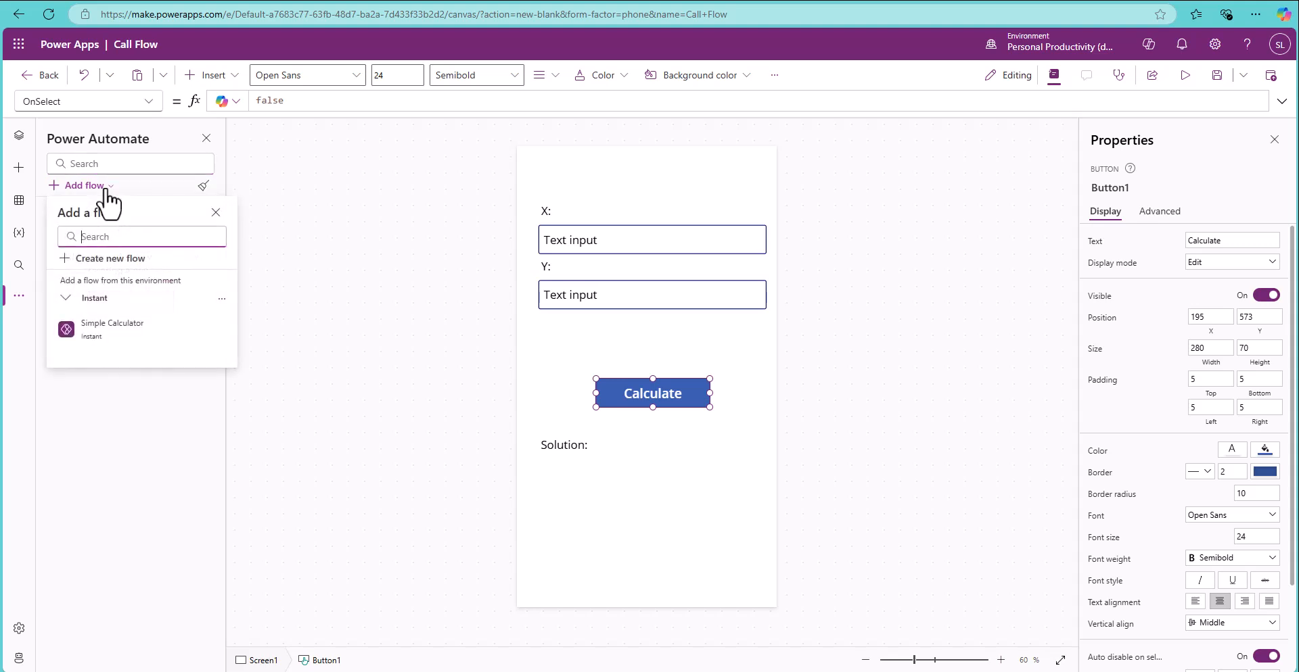
{"action": "left_click", "coordinate": [107, 328]}
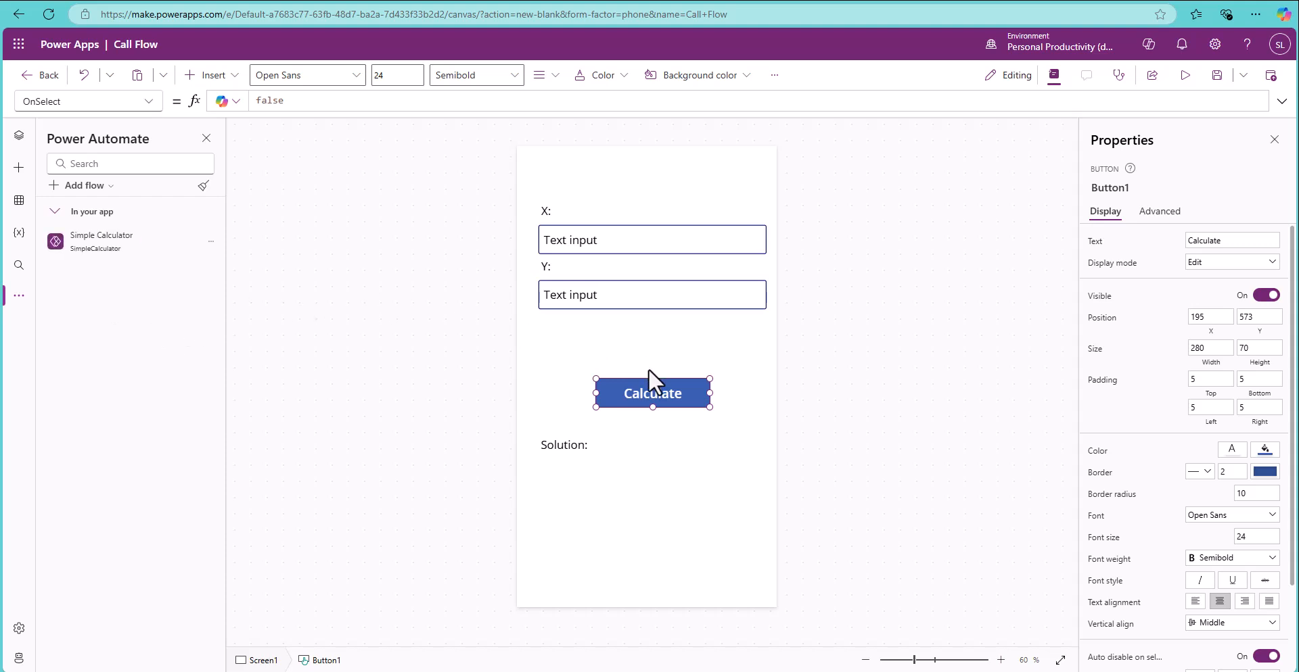
Replace the Calculate button's OnSelect formula with a call to SimpleCalculator.Run
{"action": "left_click", "coordinate": [652, 390]}
{"action": "left_click_drag", "start_coordinate": [289, 100], "coordinate": [236, 101]}
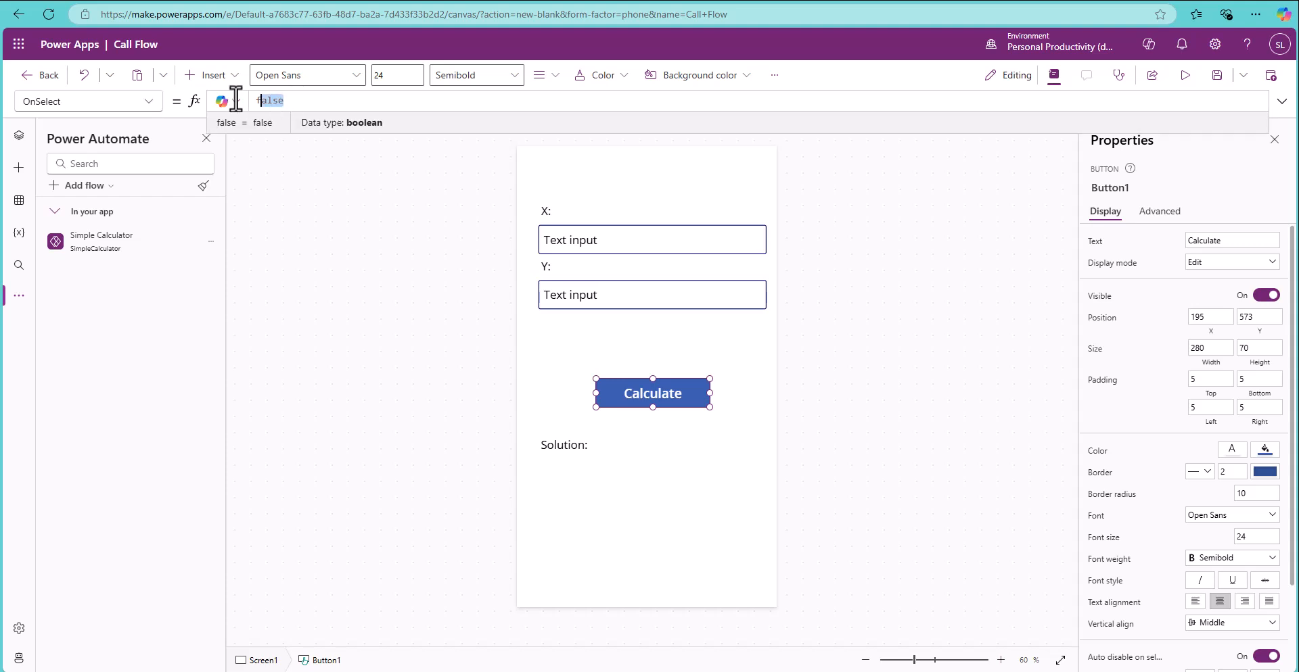
{"action": "type", "text": "Si"}
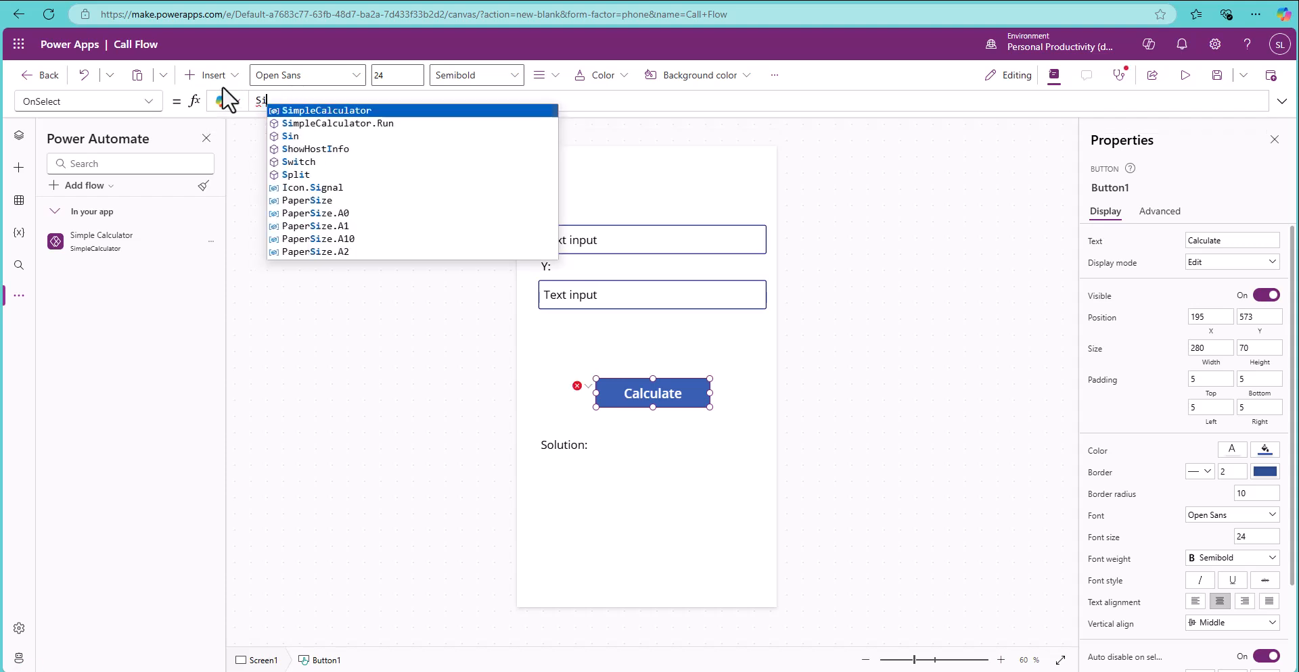
{"action": "type", "text": "mple"}
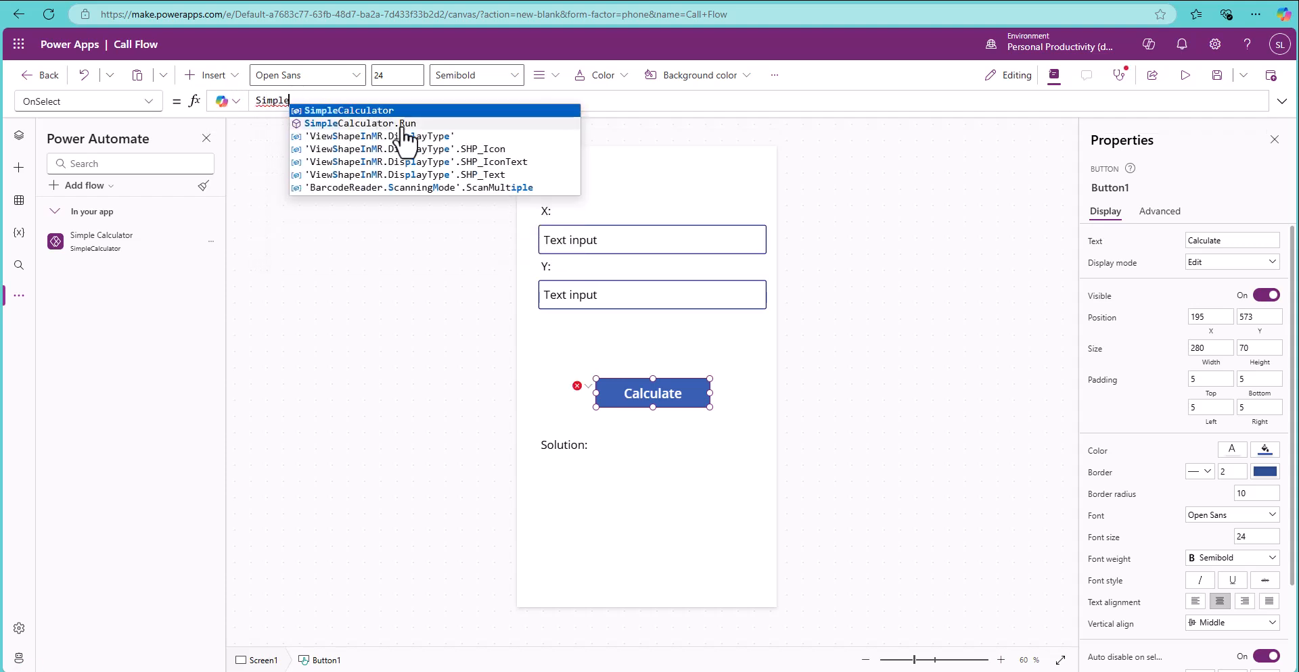
{"action": "left_click", "coordinate": [403, 124]}
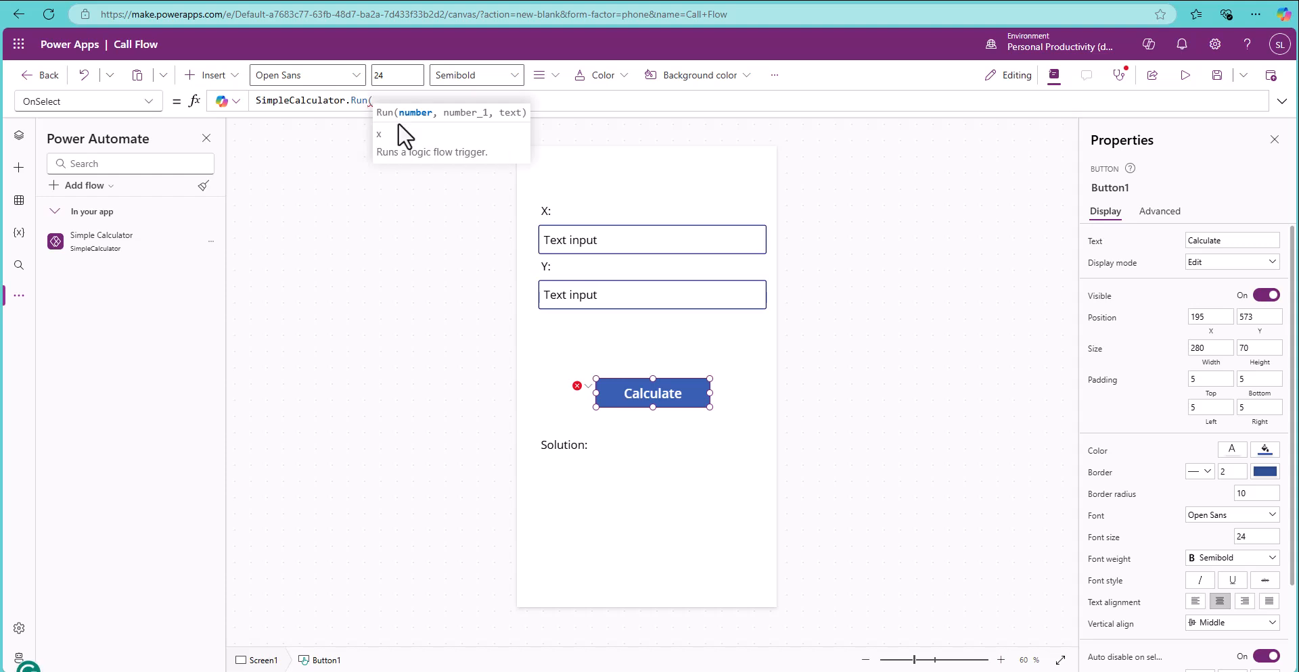
Pass TextInputX.Text as the first argument of the SimpleCalculator.Run call
{"action": "type", "text": "text"}
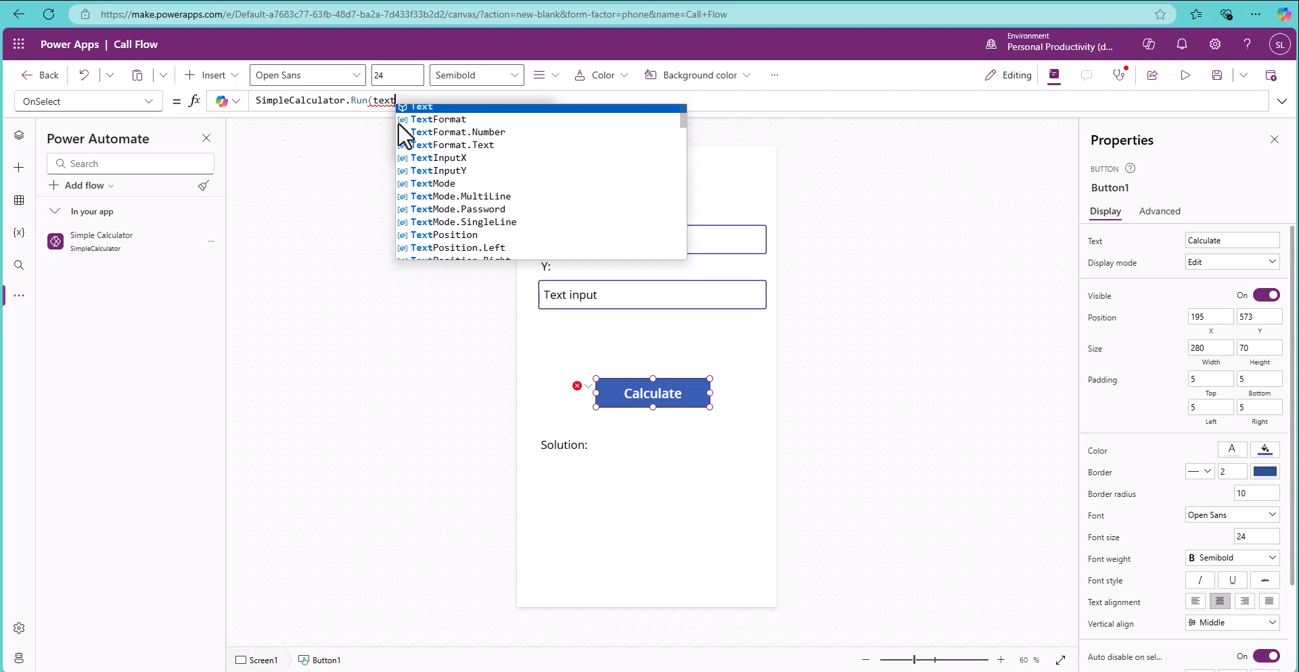
{"action": "left_click", "coordinate": [438, 157]}
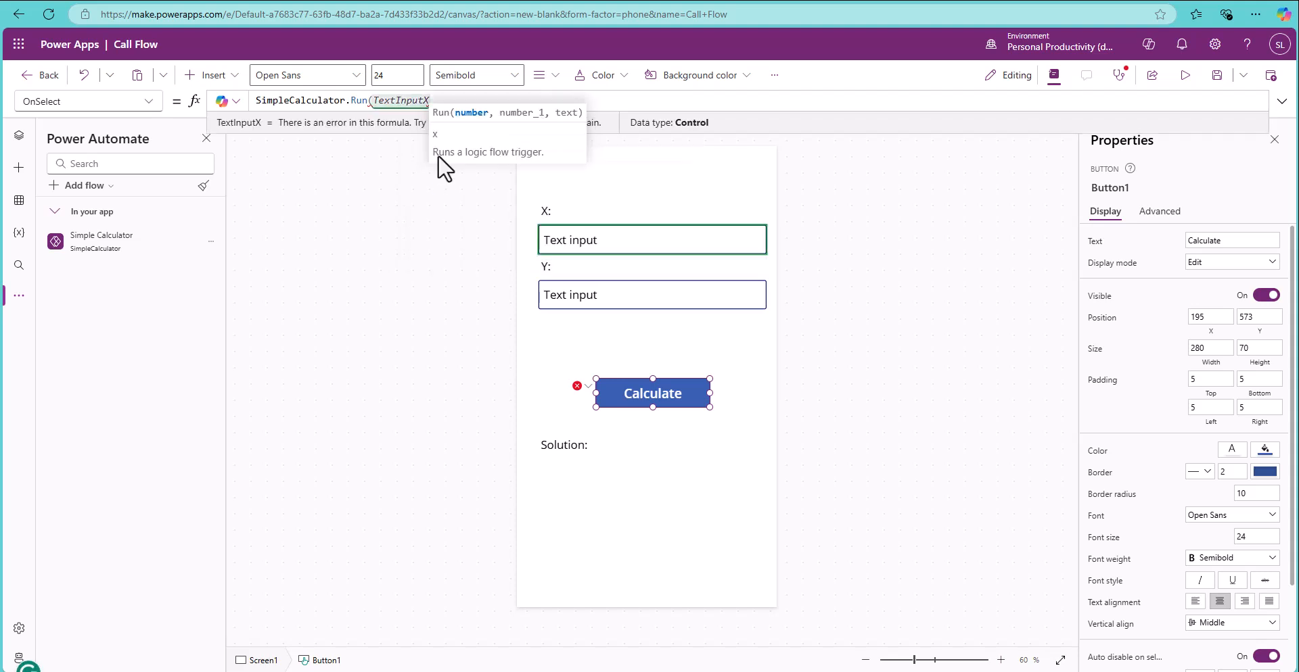
{"action": "type", "text": "."}
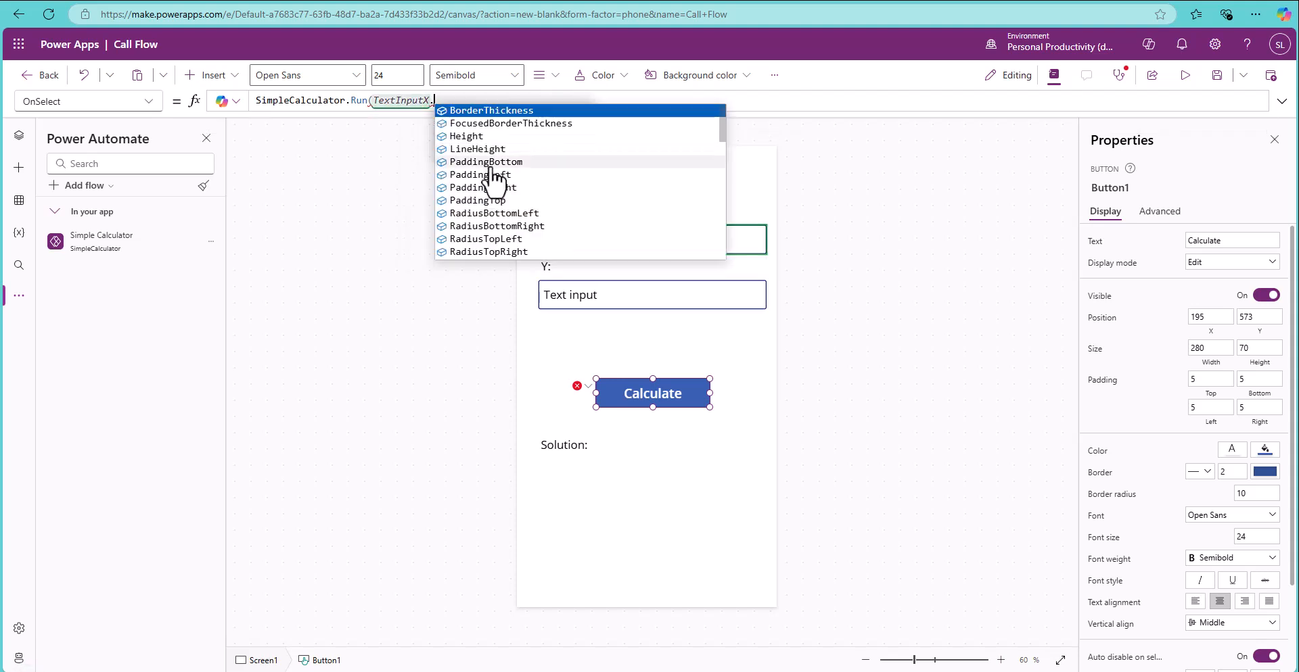
{"action": "scroll", "coordinate": [504, 193], "scroll_direction": "down", "scroll_amount": 3}
{"action": "scroll", "coordinate": [506, 205], "scroll_direction": "down", "scroll_amount": 5}
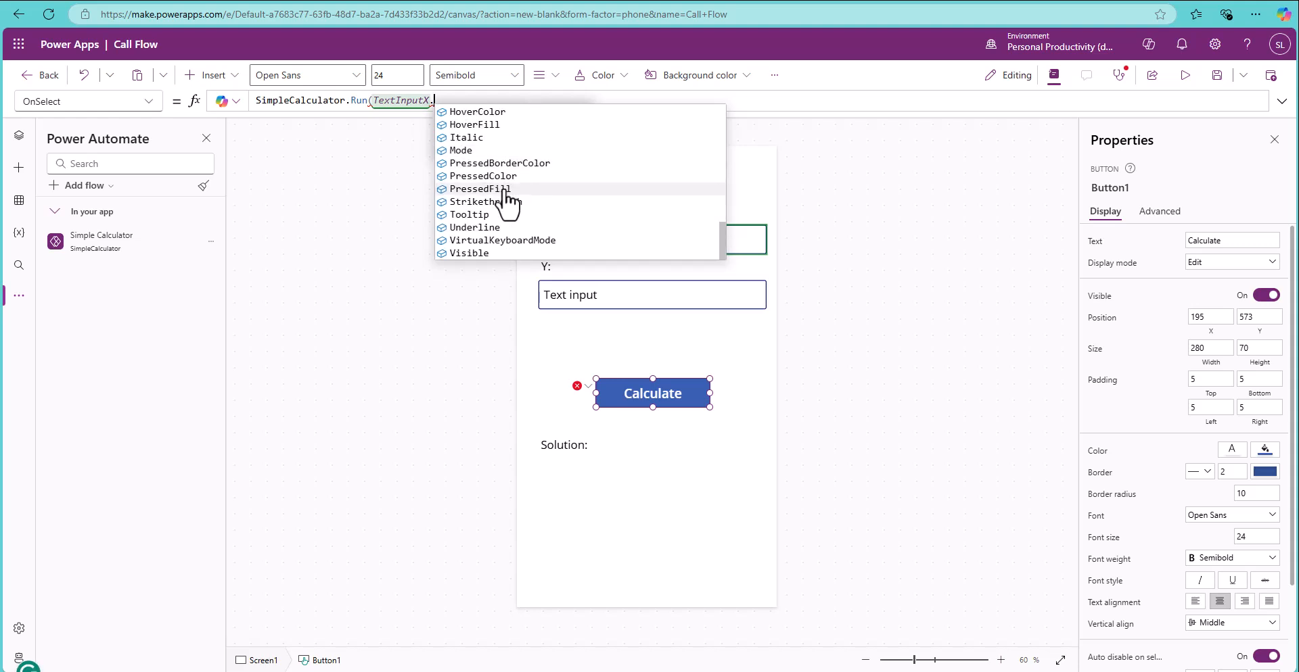
{"action": "scroll", "coordinate": [506, 201], "scroll_direction": "up", "scroll_amount": 10}
{"action": "scroll", "coordinate": [507, 202], "scroll_direction": "down", "scroll_amount": 3}
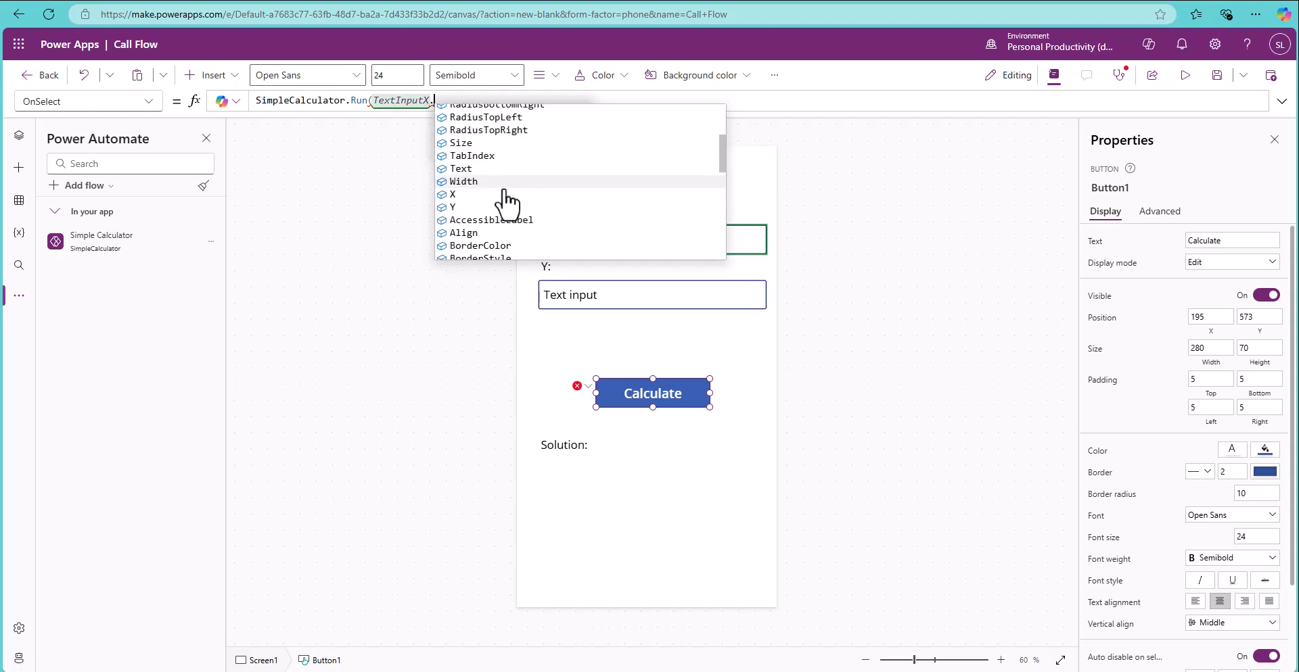
{"action": "left_click", "coordinate": [474, 166]}
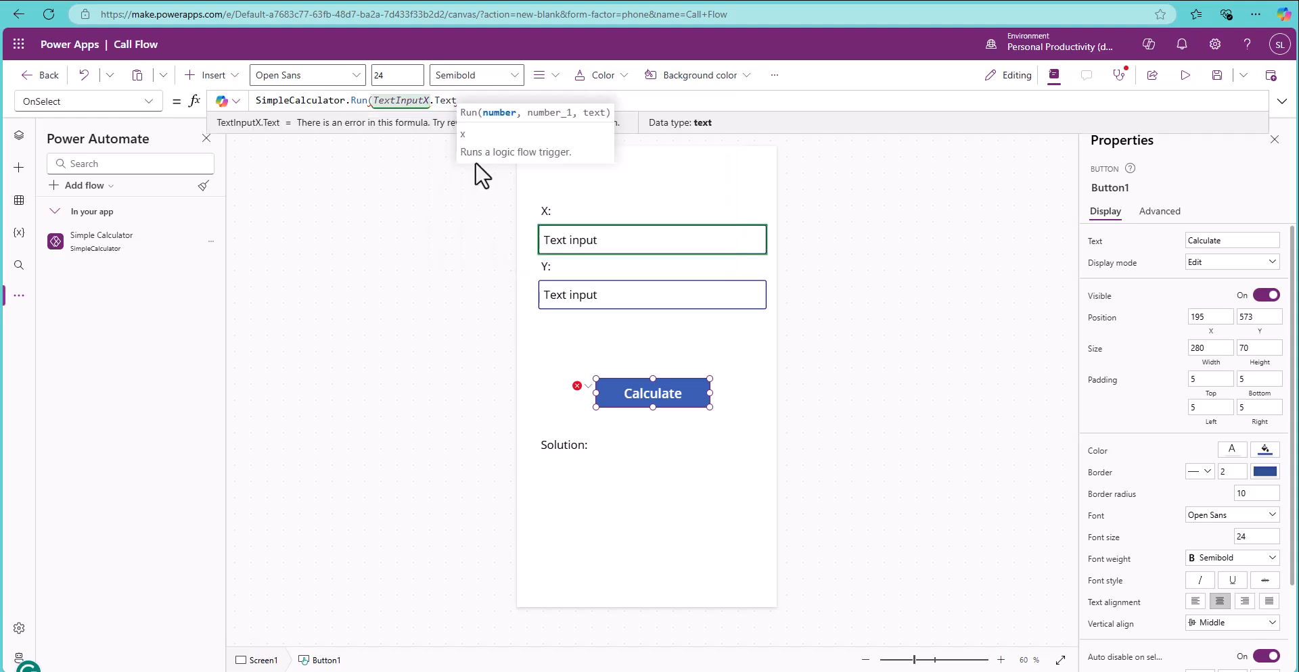
Add TextInputY.Text as the second argument of the SimpleCalculator.Run call
{"action": "type", "text": ", Text"}
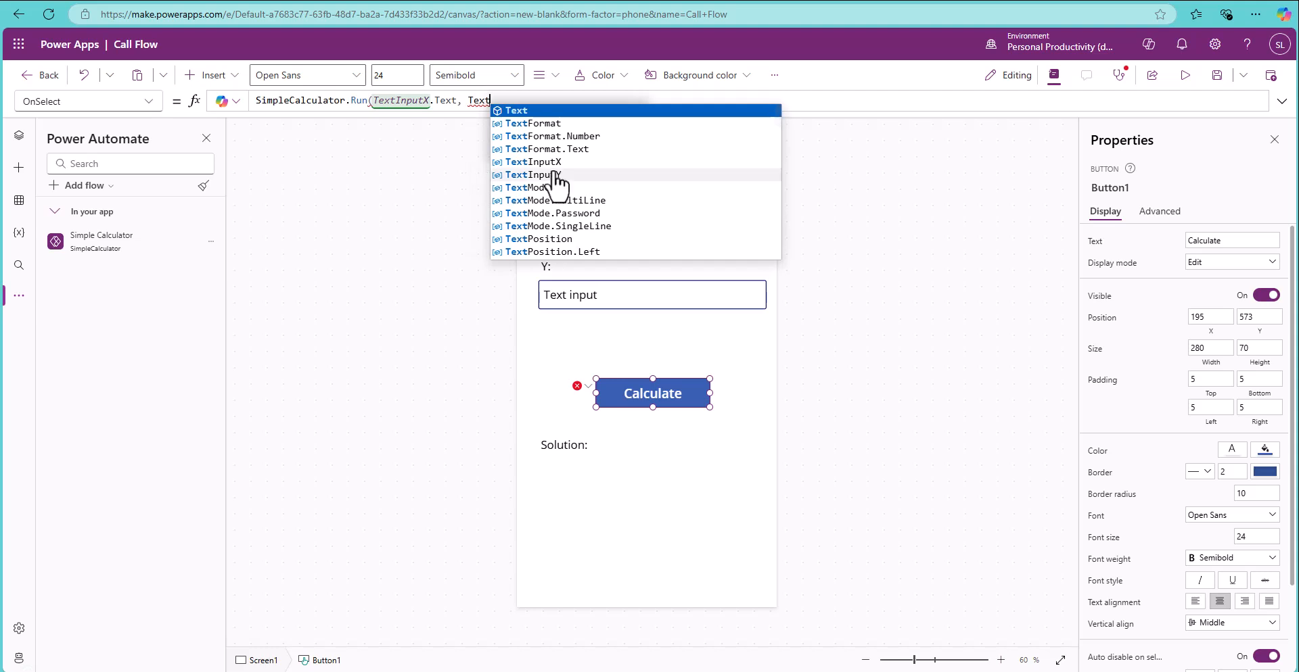
{"action": "left_click", "coordinate": [559, 174]}
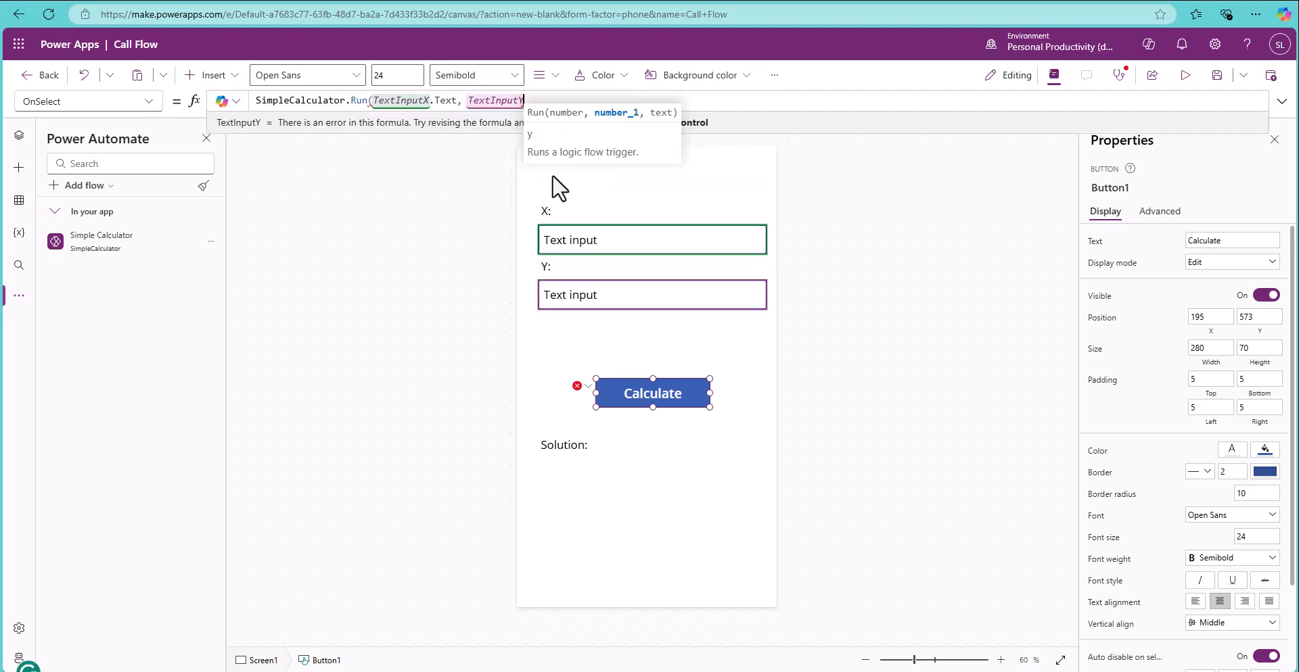
{"action": "type", "text": "."}
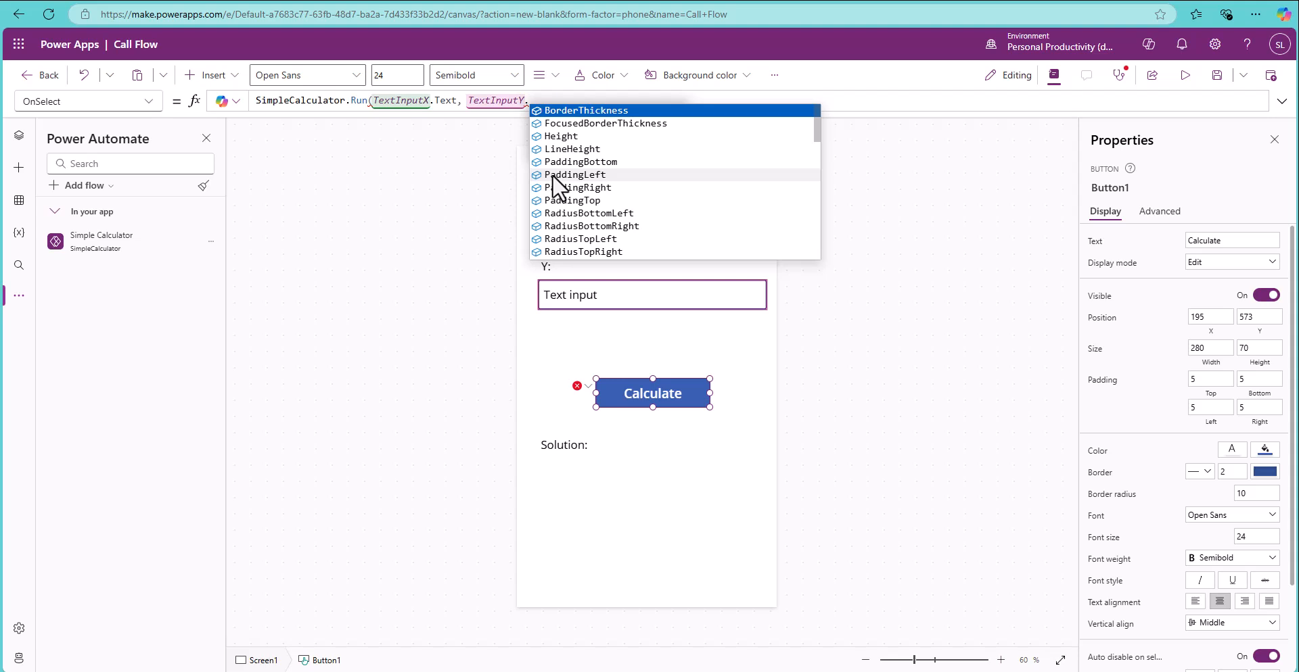
{"action": "type", "text": "Text"}
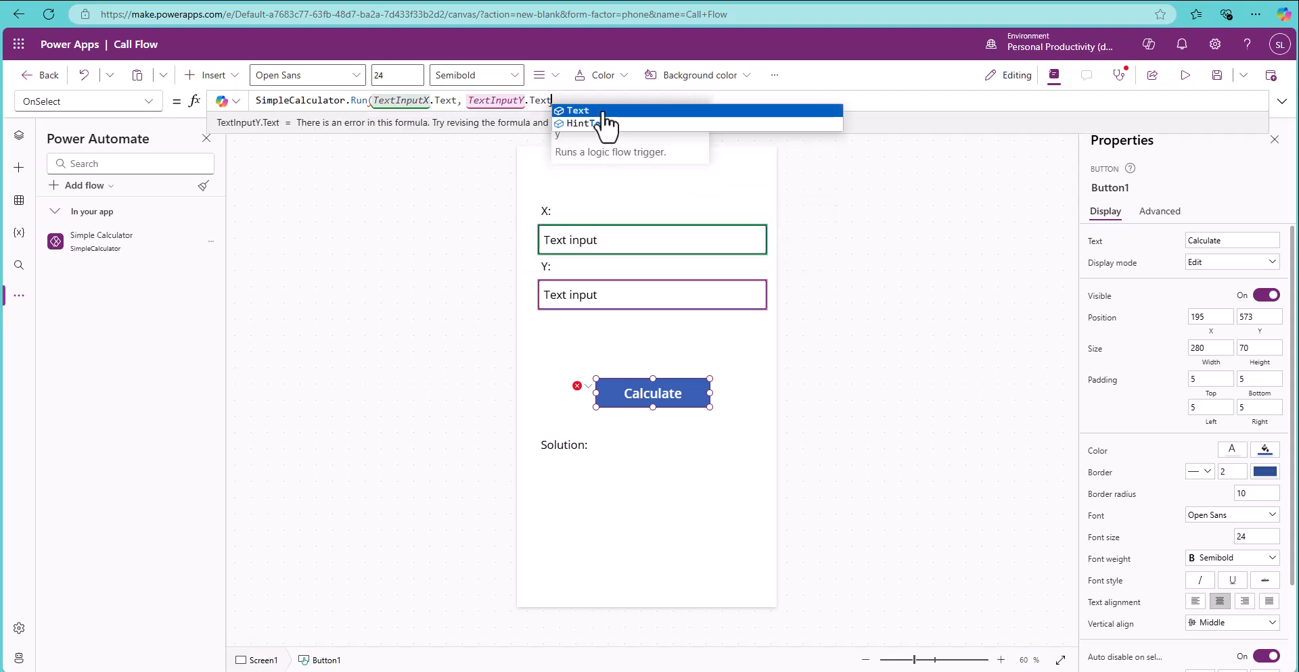
{"action": "left_click", "coordinate": [602, 110]}
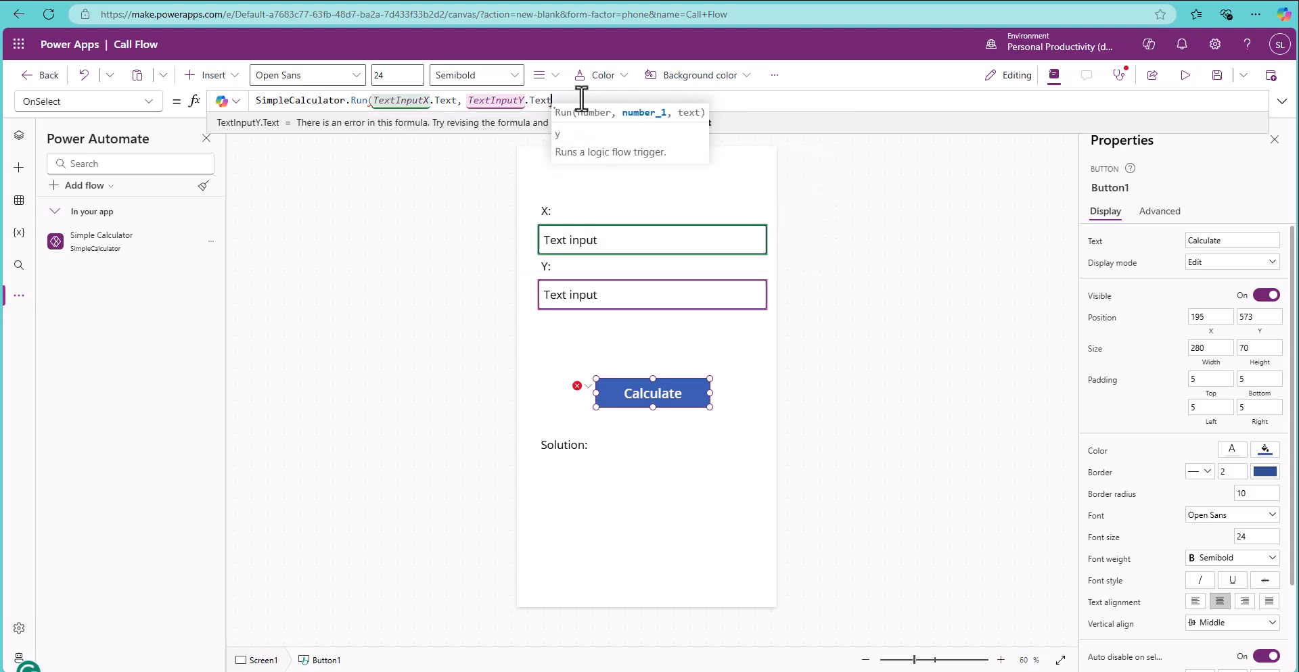
Add "Add" as the operation argument and close the SimpleCalculator.Run call
{"action": "type", "text": ","}
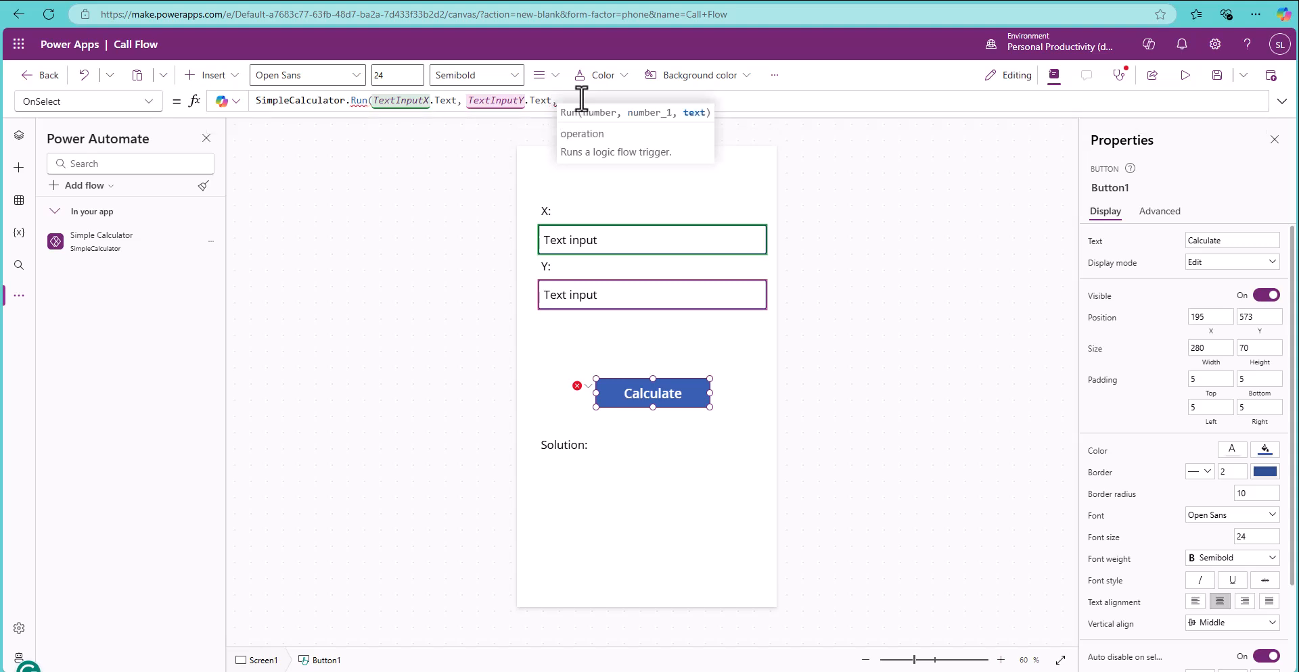
{"action": "type", "text": " \""}
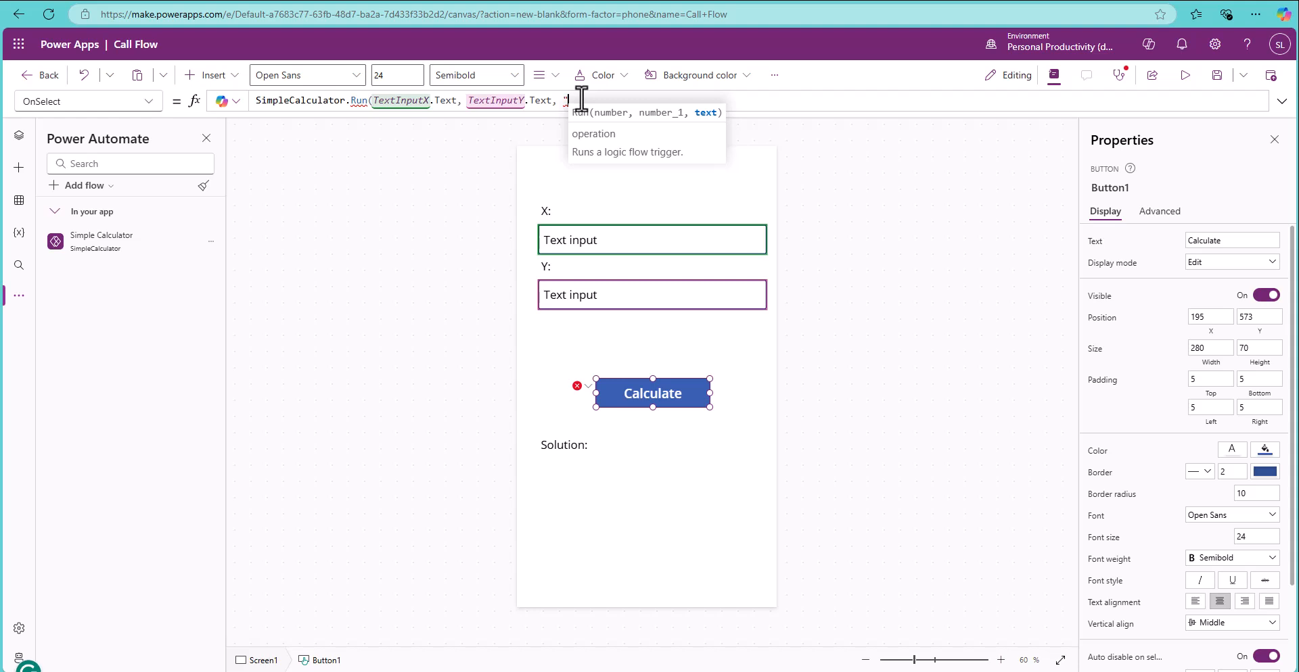
{"action": "type", "text": "Add\""}
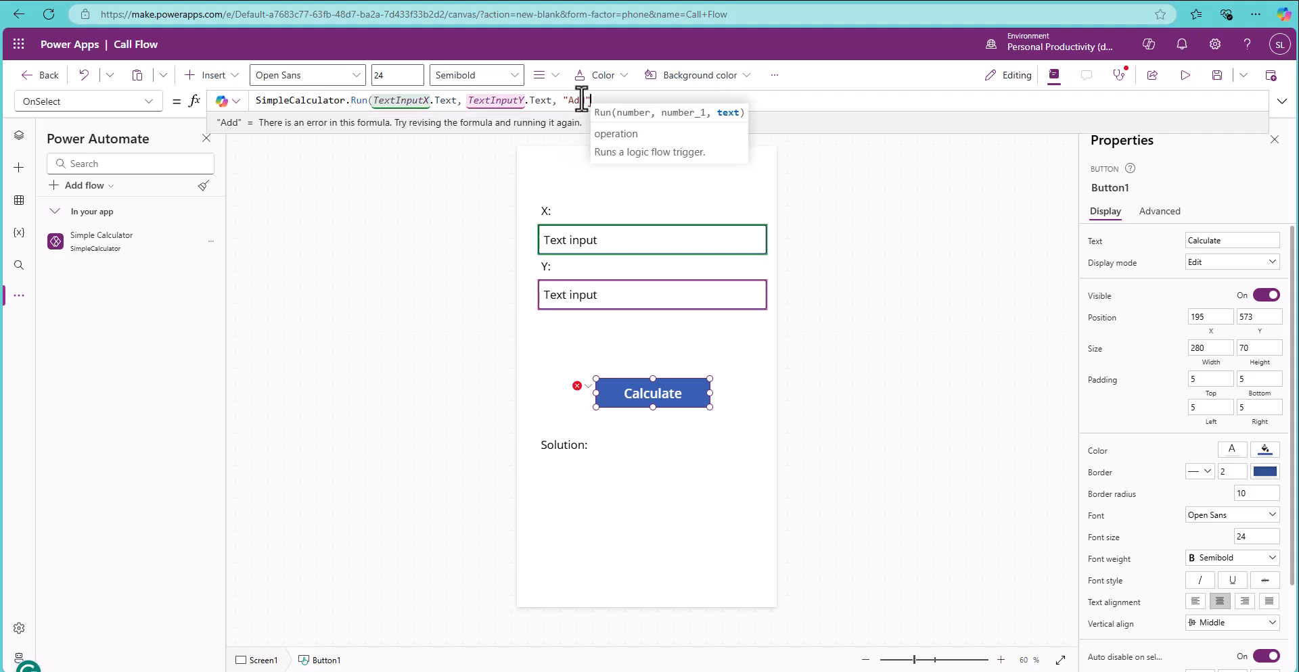
{"action": "type", "text": ")"}
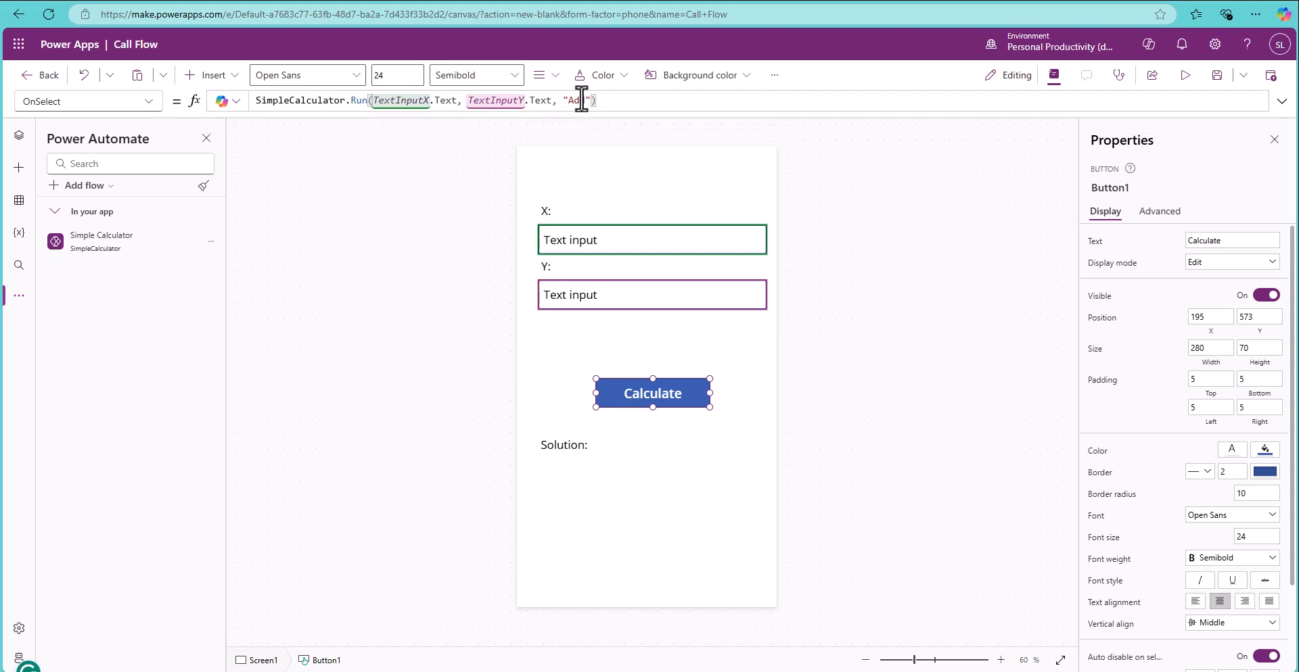
Wrap the Calculate button's flow call in a Set function that stores its result in the global variable gblSolution
{"action": "double_click", "coordinate": [265, 101]}
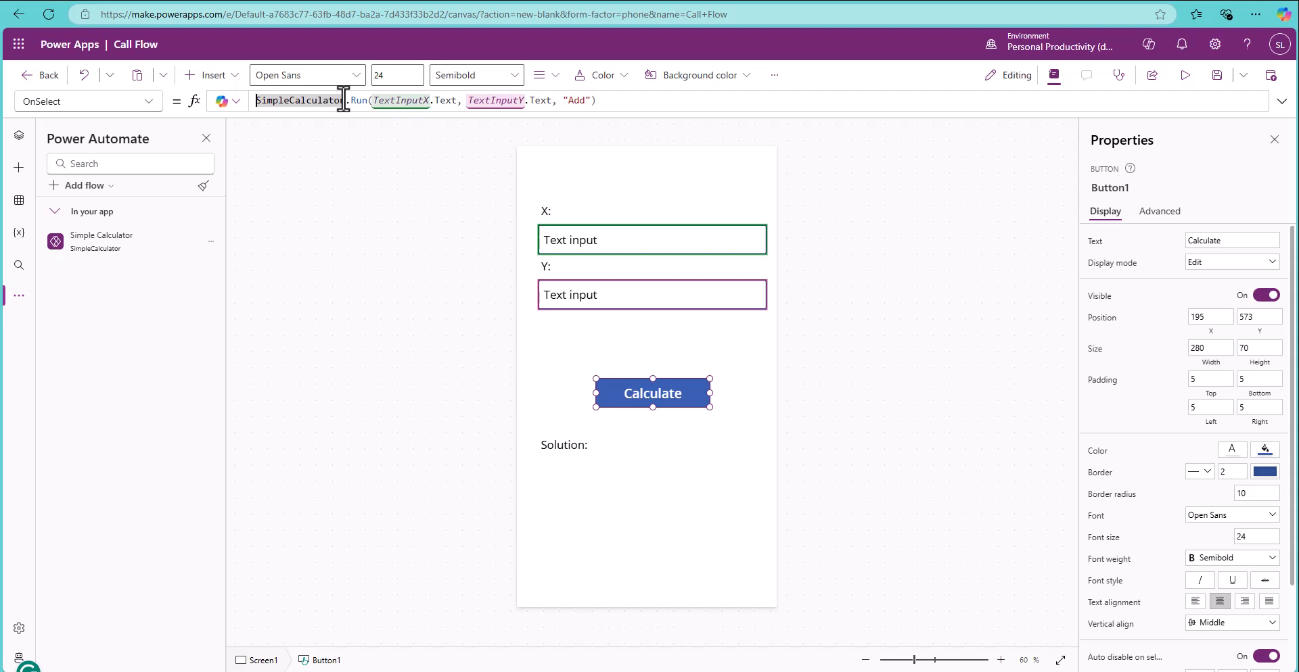
{"action": "key", "text": "Home"}
{"action": "type", "text": "Set (gb"}
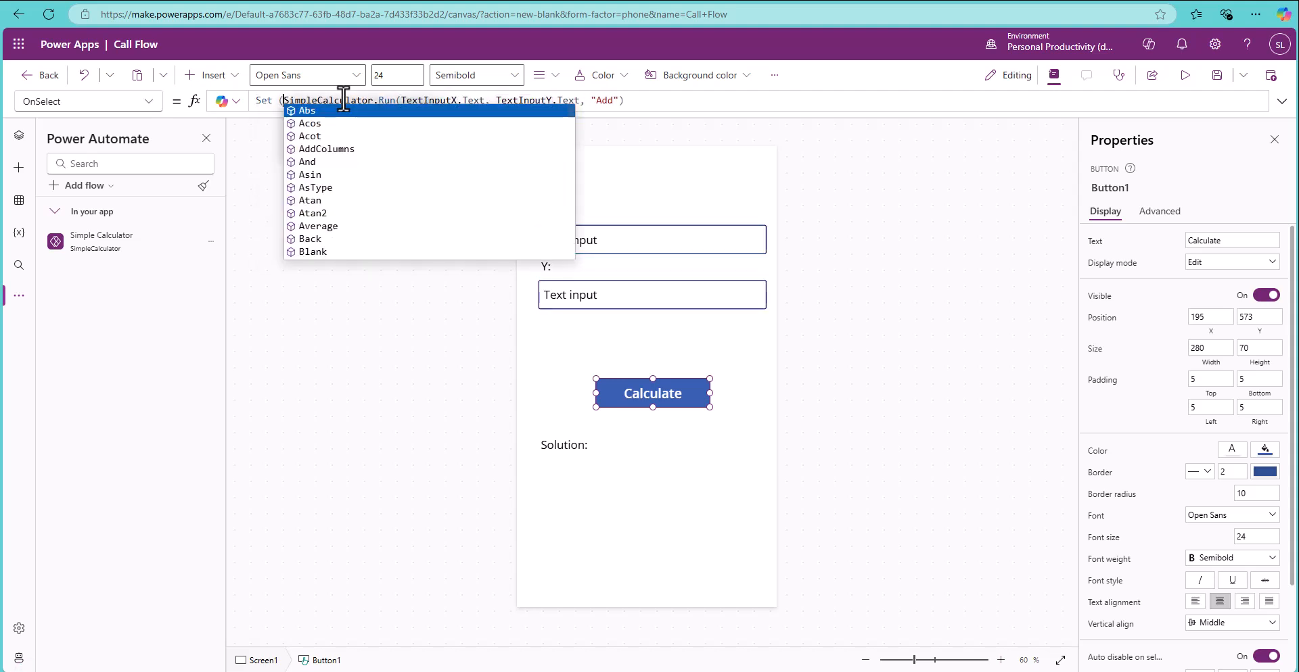
{"action": "type", "text": "lSolu"}
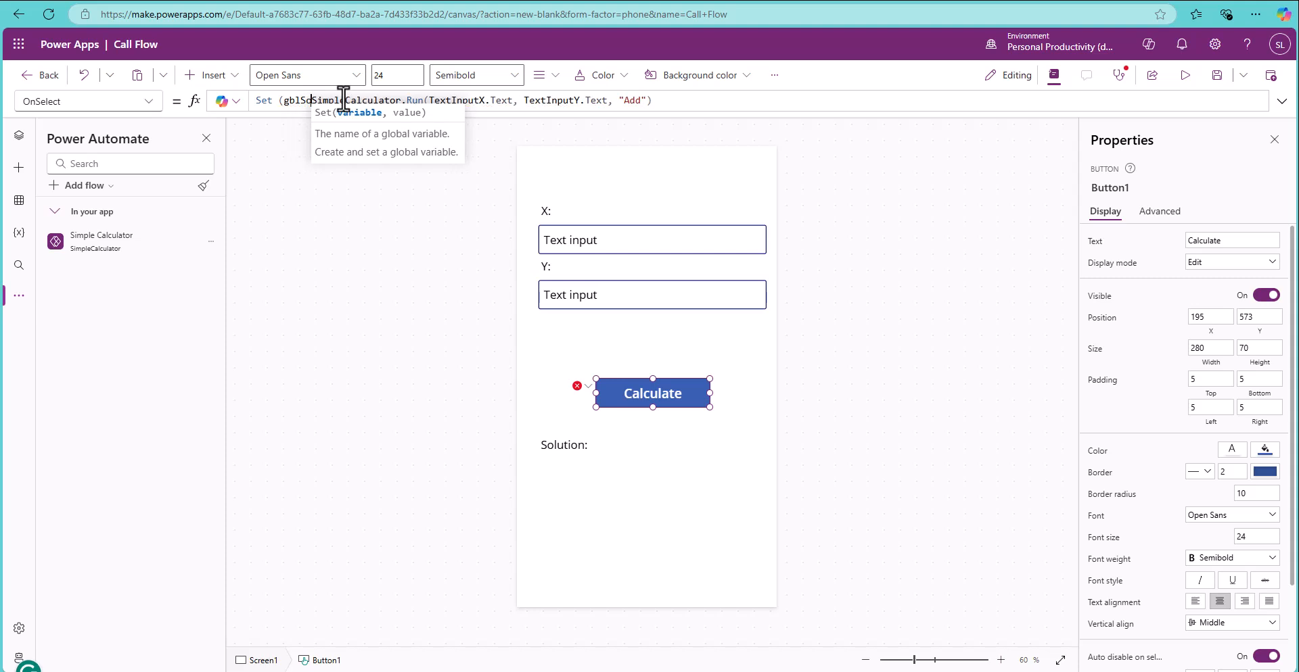
{"action": "type", "text": "tion,"}
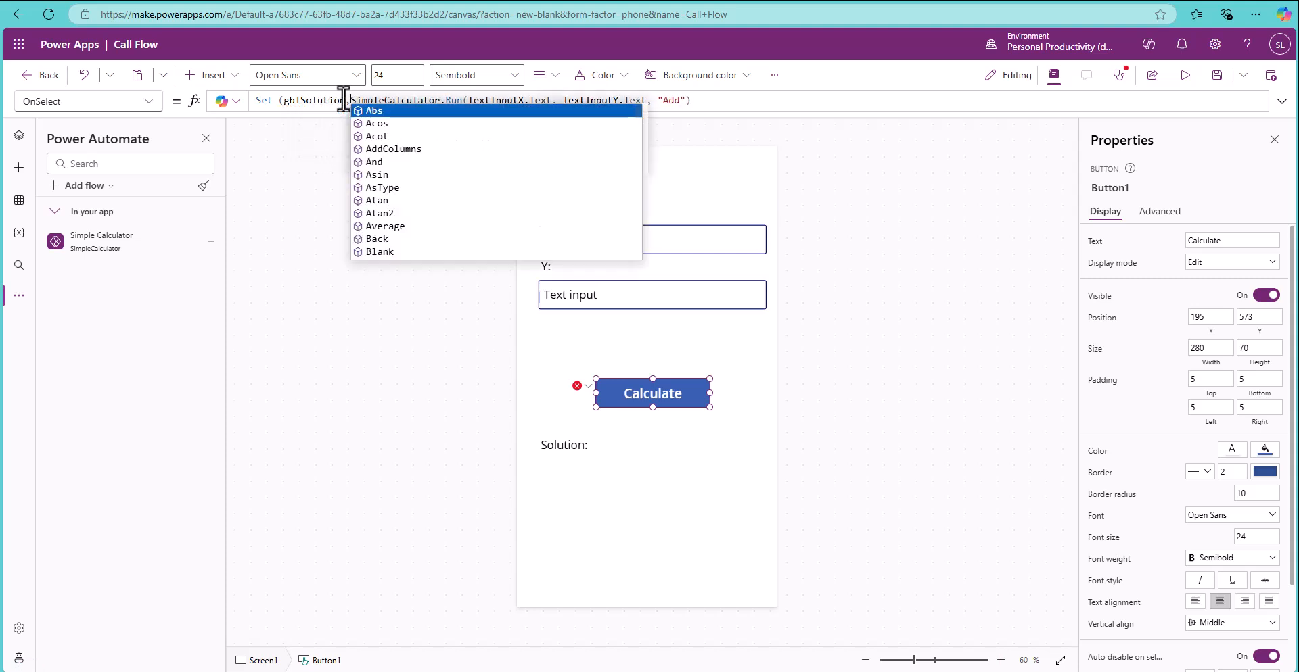
{"action": "left_click", "coordinate": [708, 100]}
{"action": "type", "text": ")"}
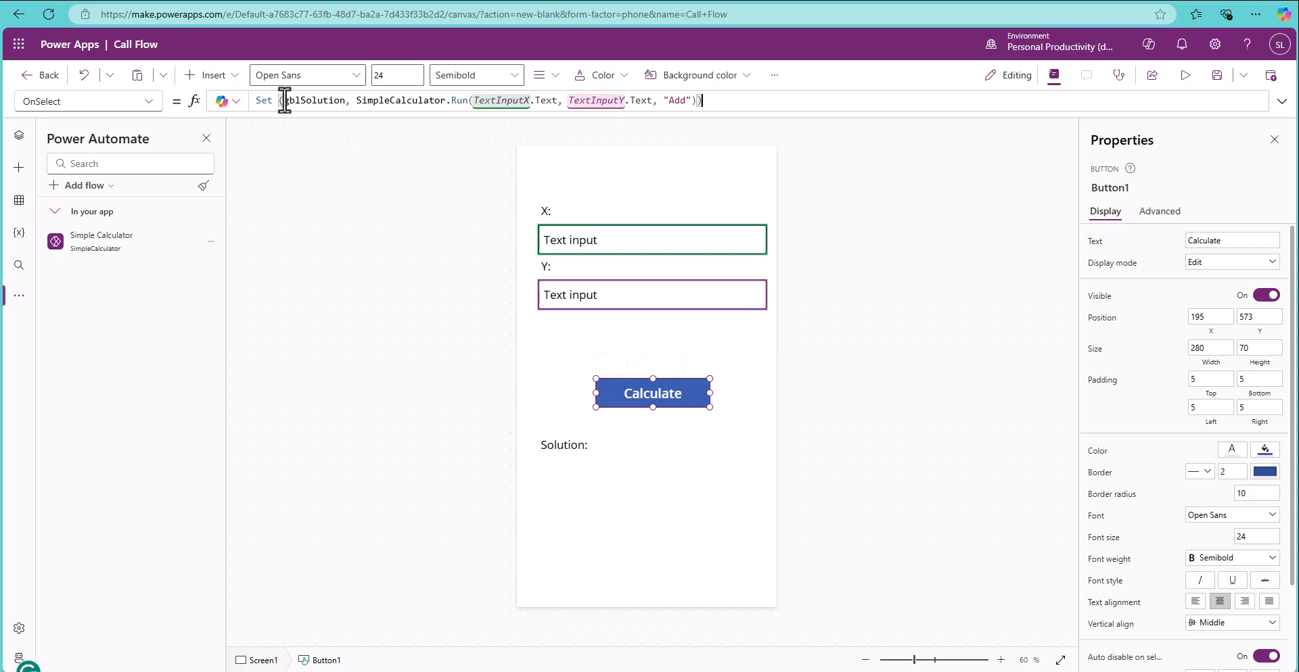
Set the Text property of LabelSolution to gblSolution.z
{"action": "left_click", "coordinate": [20, 139]}
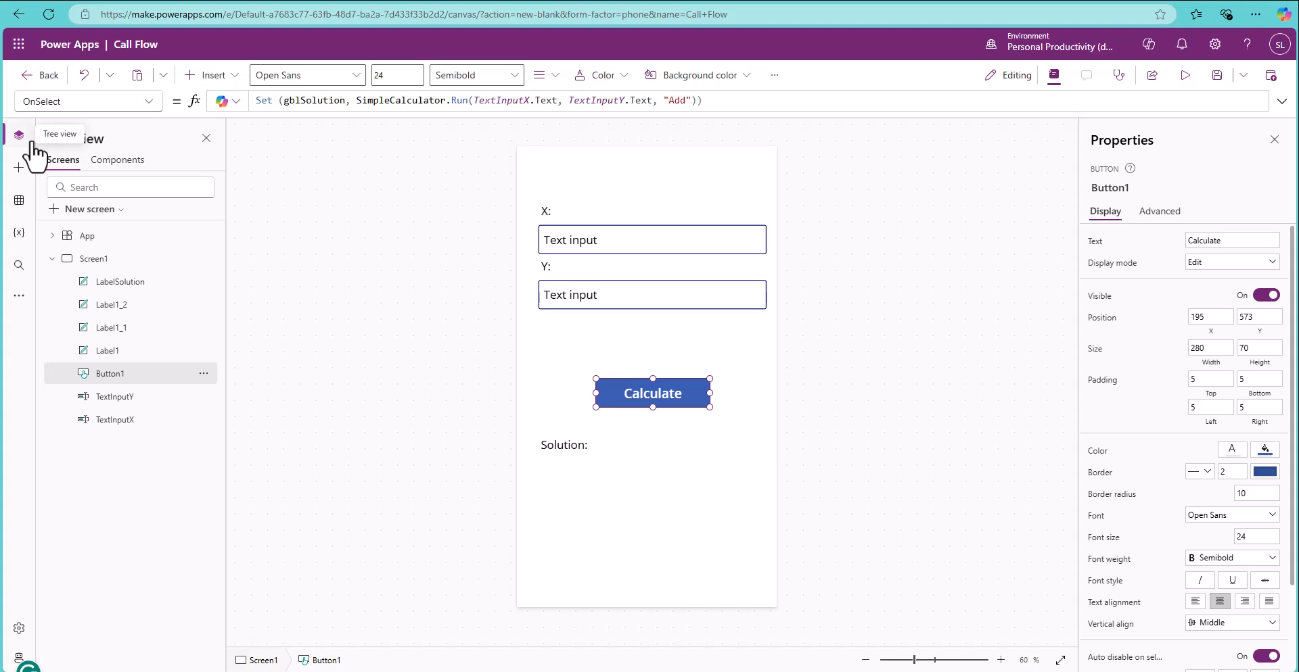
{"action": "left_click", "coordinate": [125, 282]}
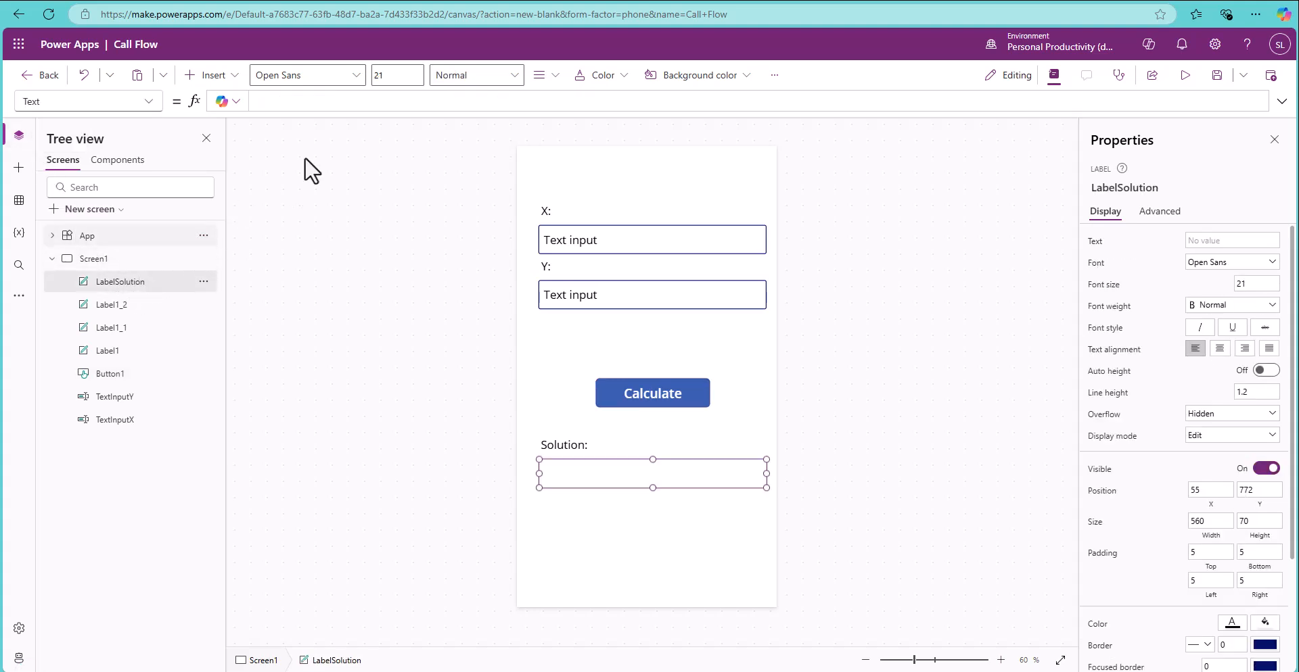
{"action": "left_click", "coordinate": [275, 101]}
{"action": "type", "text": "gbl"}
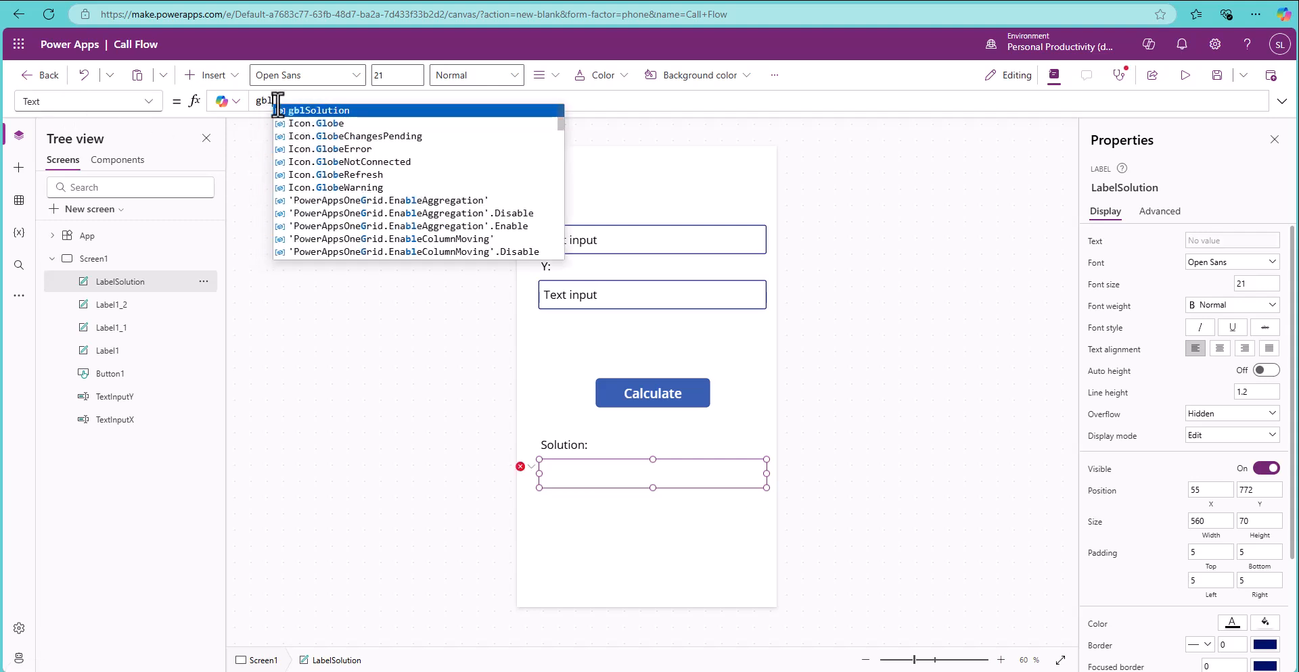
{"action": "left_click", "coordinate": [352, 110]}
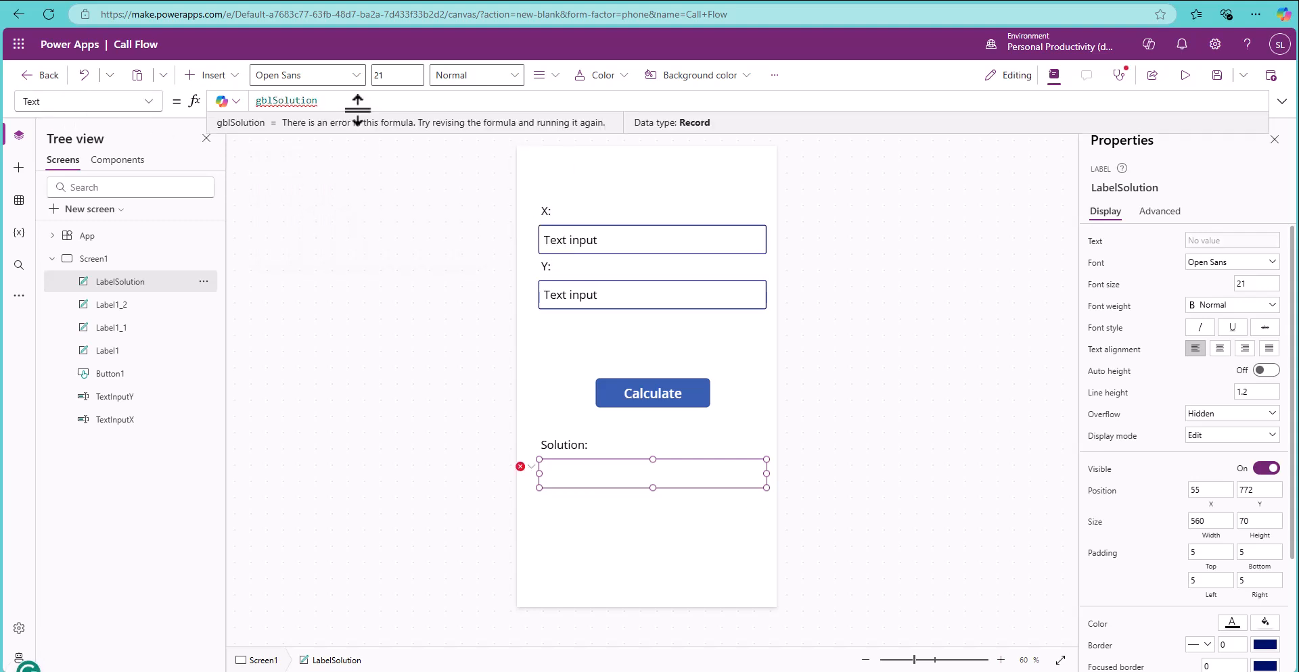
{"action": "type", "text": "."}
{"action": "key", "text": "BackSpace"}
{"action": "type", "text": "."}
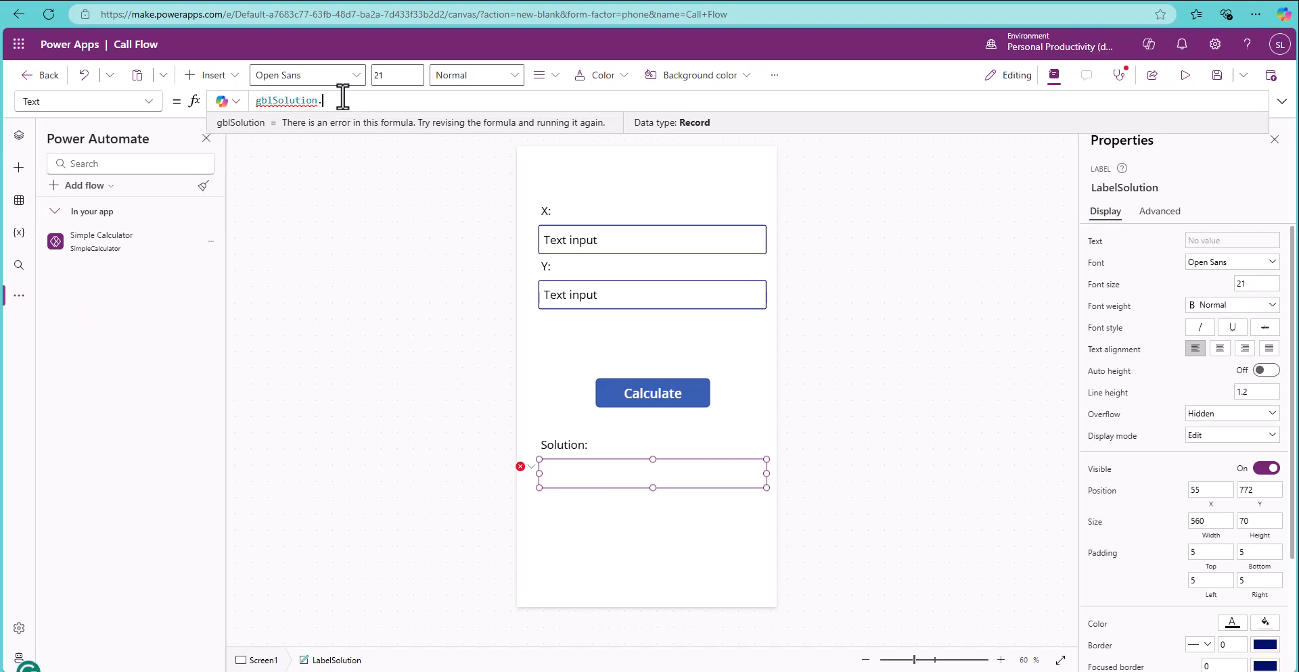
{"action": "left_click", "coordinate": [348, 112]}
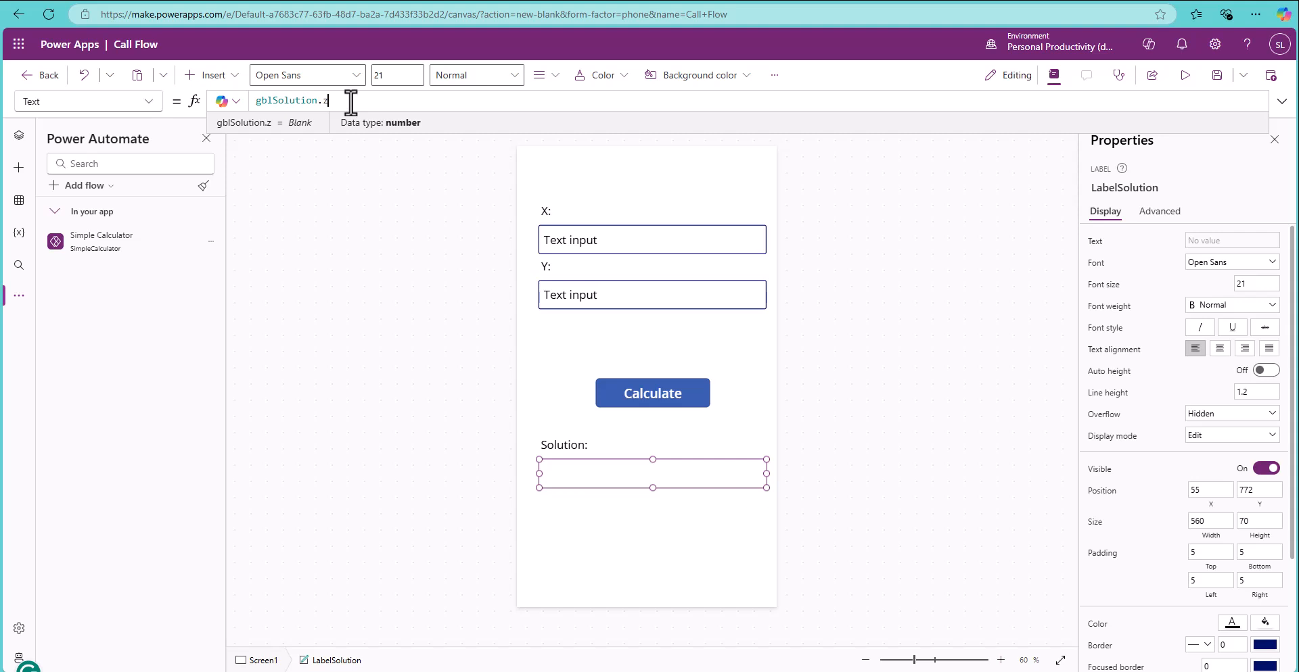
Preview the app, run Calculate with X set to 10 and Y set to 20, and return to editing
{"action": "left_click", "coordinate": [1185, 76]}
{"action": "left_click_drag", "start_coordinate": [617, 209], "coordinate": [499, 205]}
{"action": "type", "text": "10"}
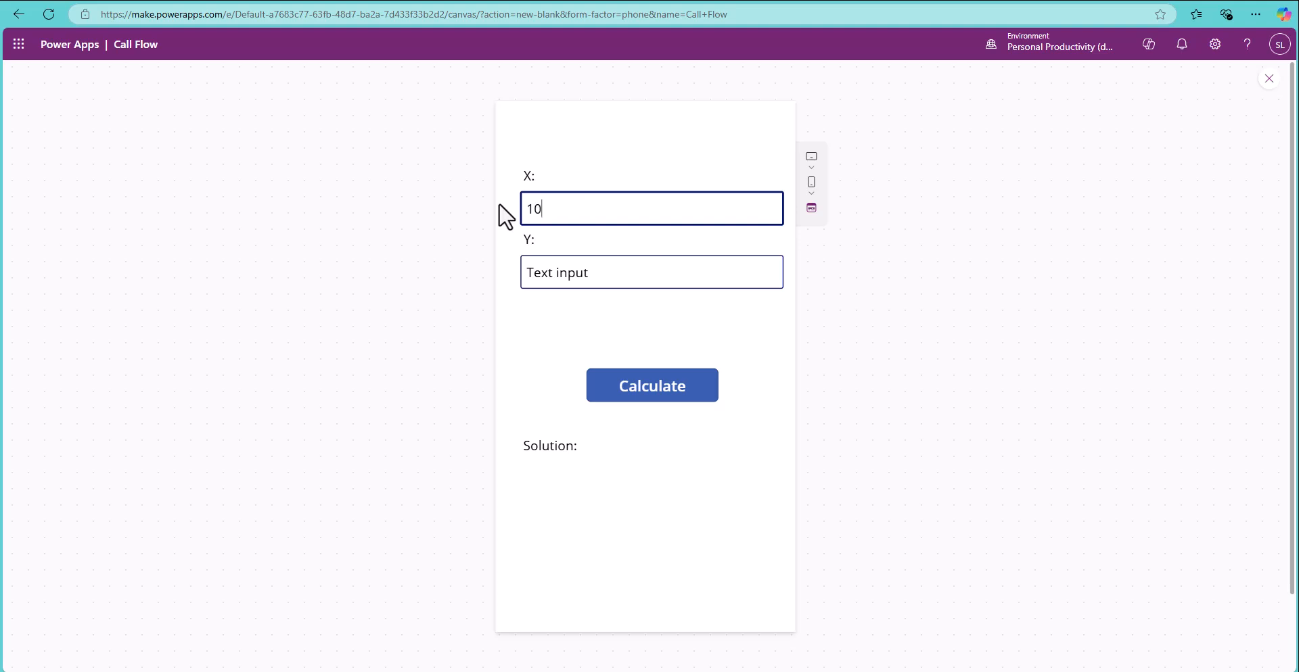
{"action": "left_click_drag", "start_coordinate": [635, 284], "coordinate": [456, 259]}
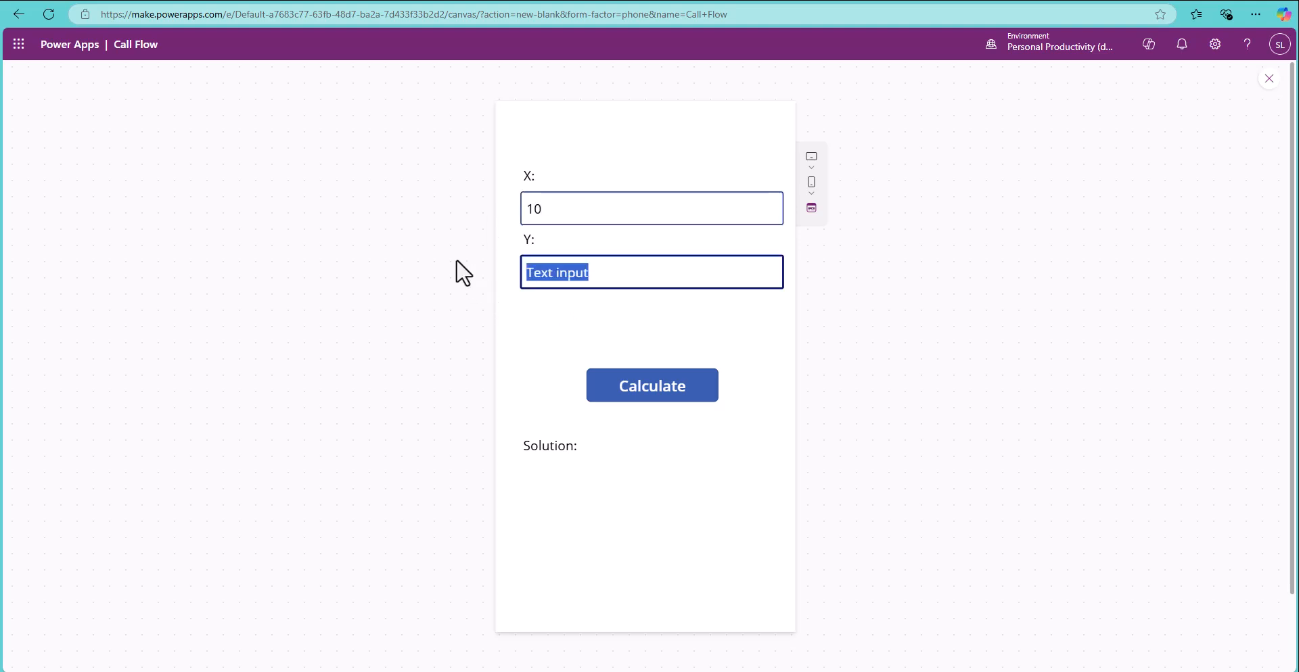
{"action": "type", "text": "20"}
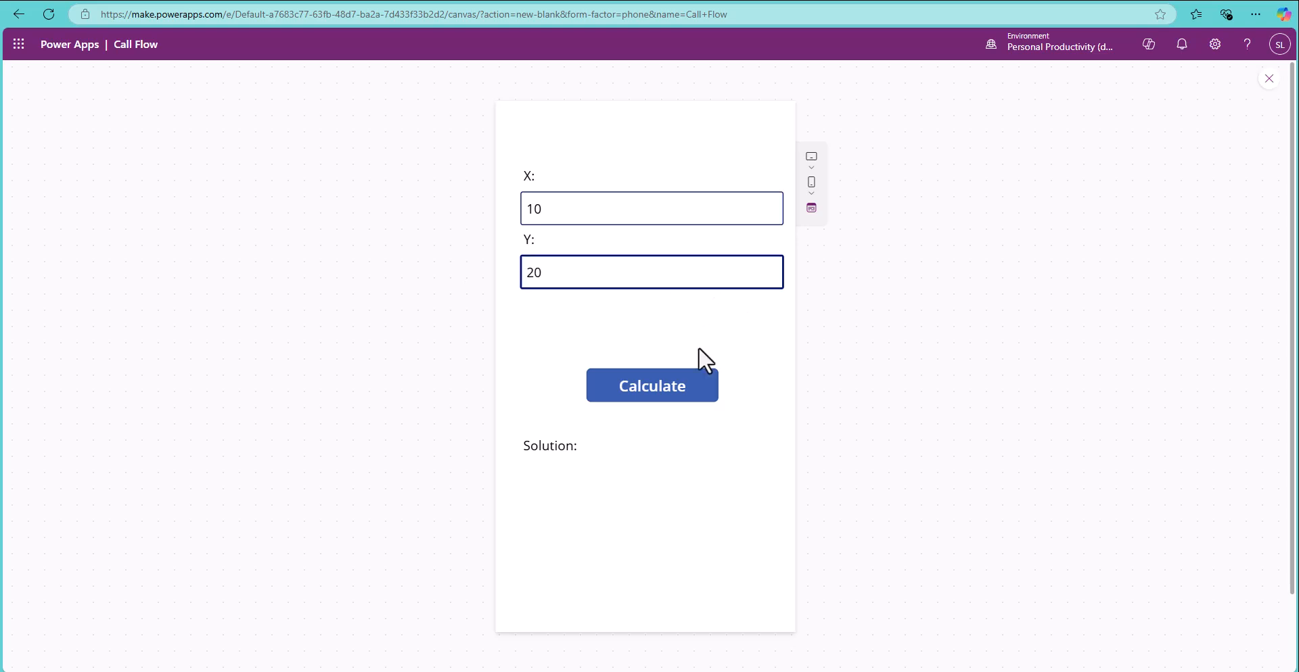
{"action": "left_click", "coordinate": [654, 387]}
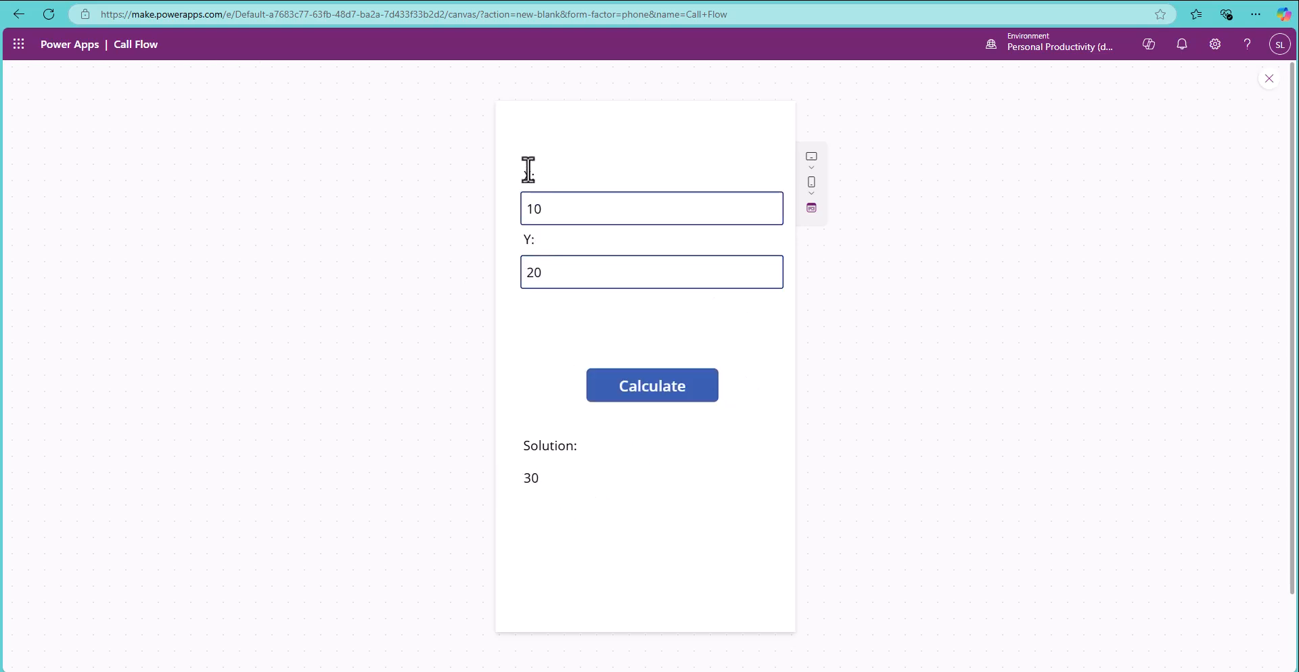
{"action": "left_click", "coordinate": [1269, 80]}
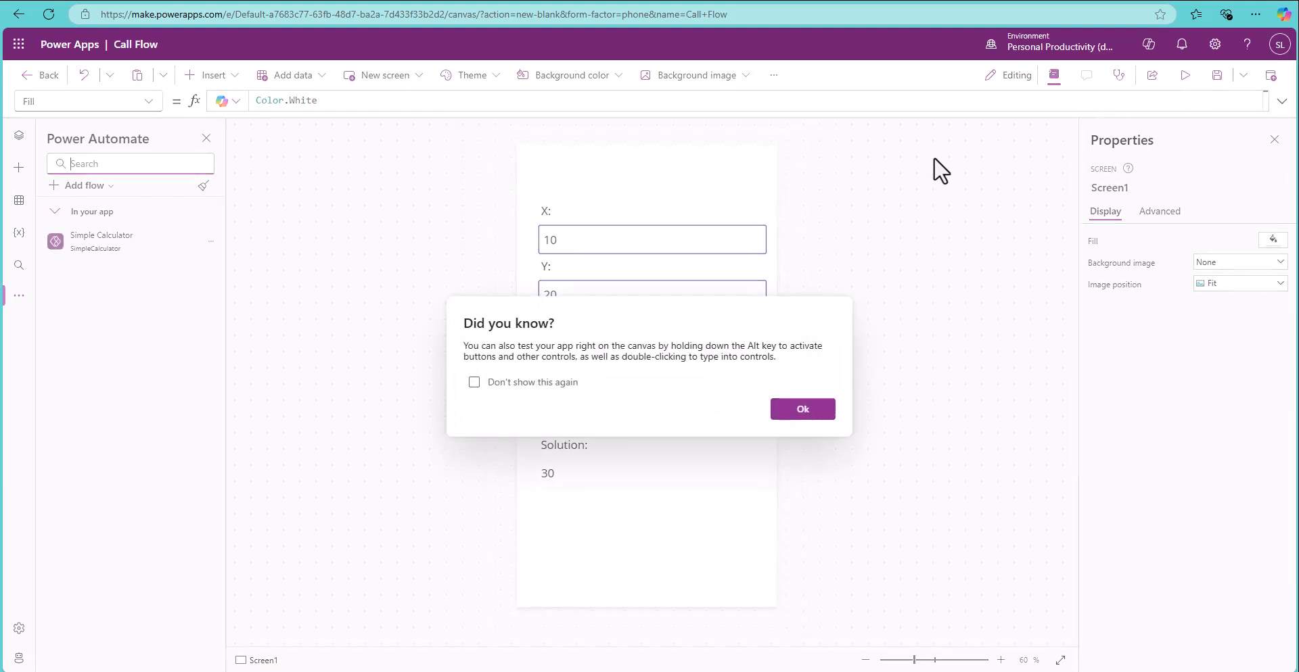
{"action": "left_click", "coordinate": [796, 410]}
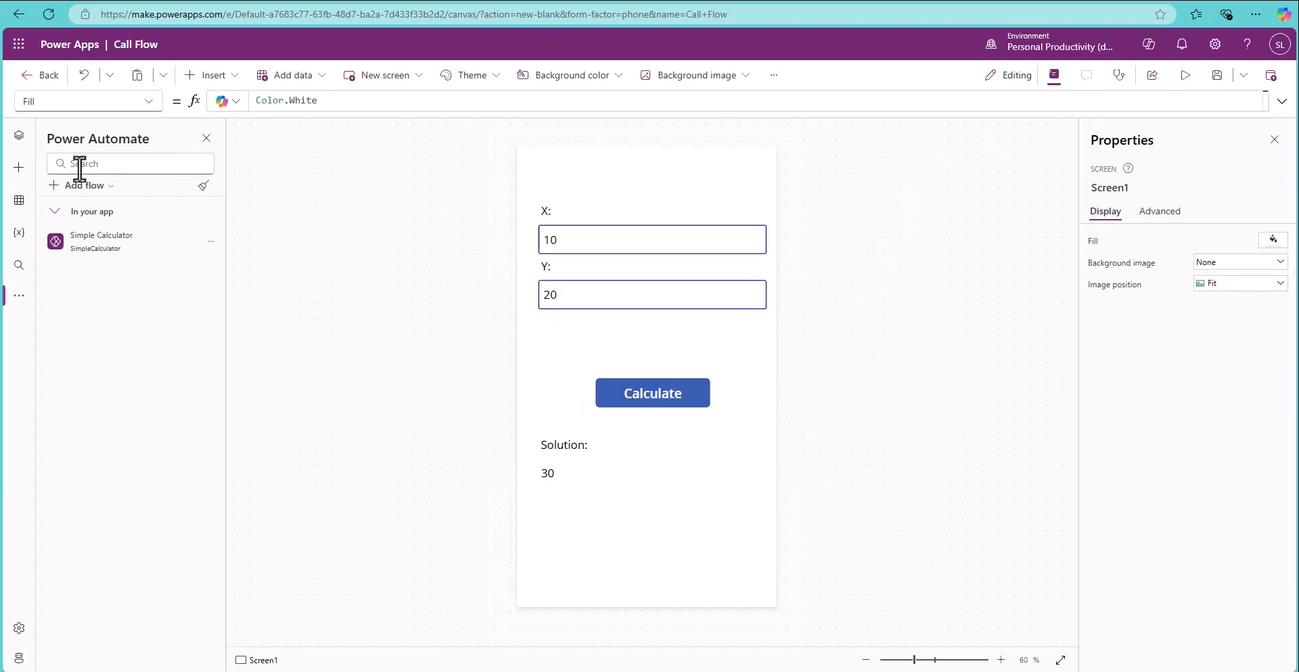
Insert a combo box between the Y text input and the Calculate button
{"action": "left_click", "coordinate": [18, 169]}
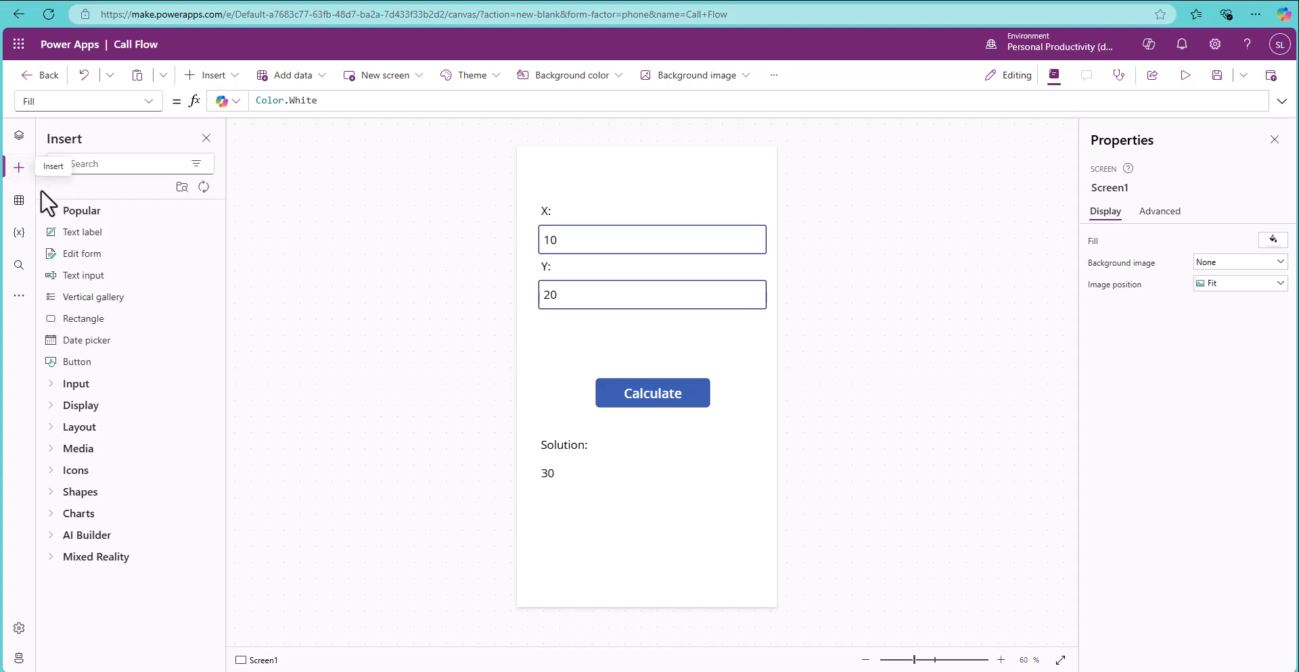
{"action": "left_click", "coordinate": [64, 408]}
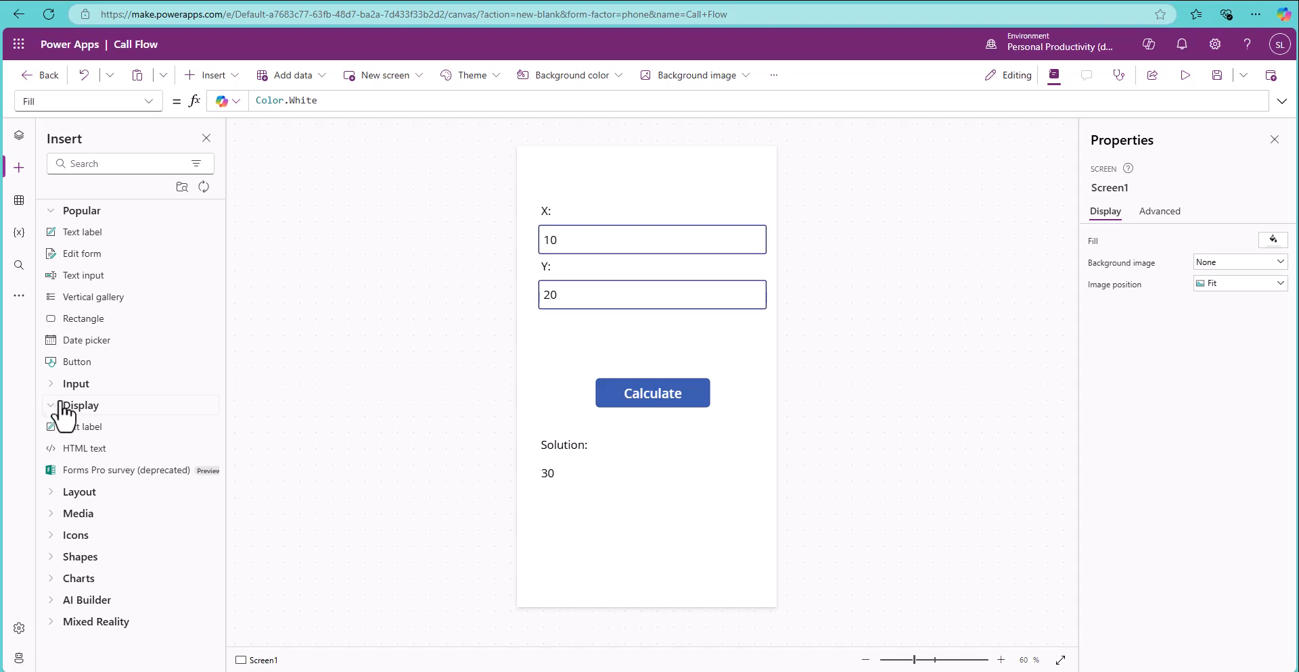
{"action": "left_click", "coordinate": [56, 386]}
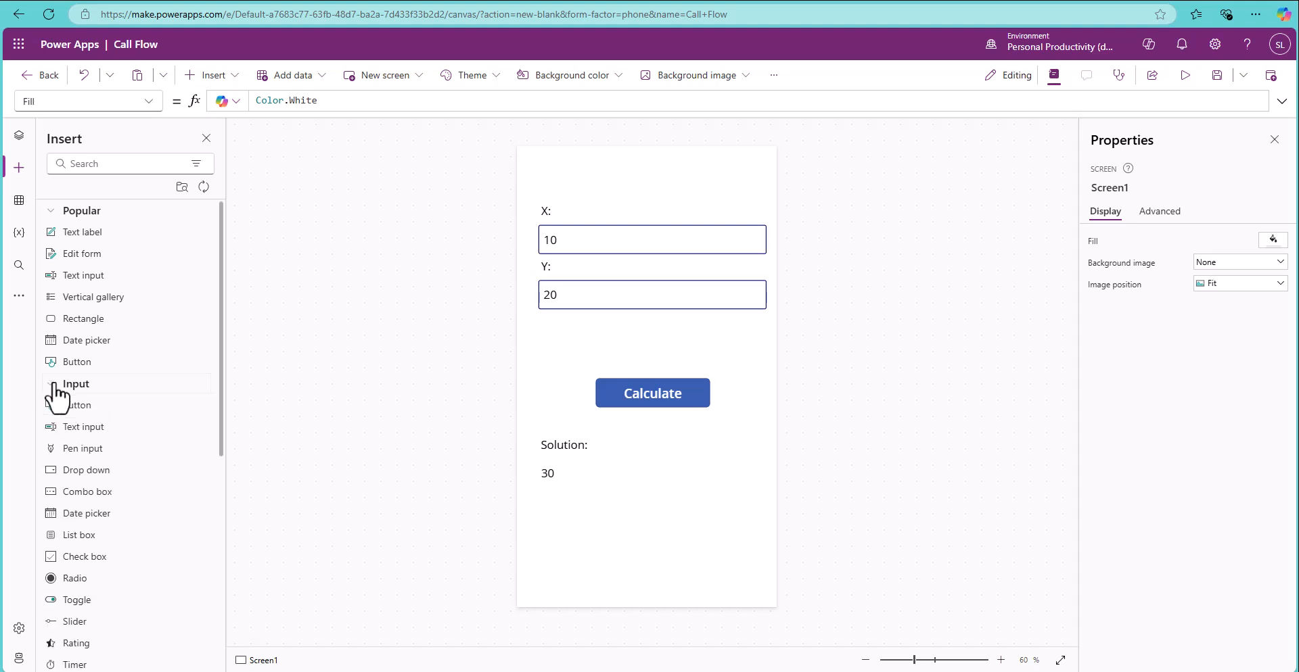
{"action": "scroll", "coordinate": [75, 406], "scroll_direction": "down", "scroll_amount": 1}
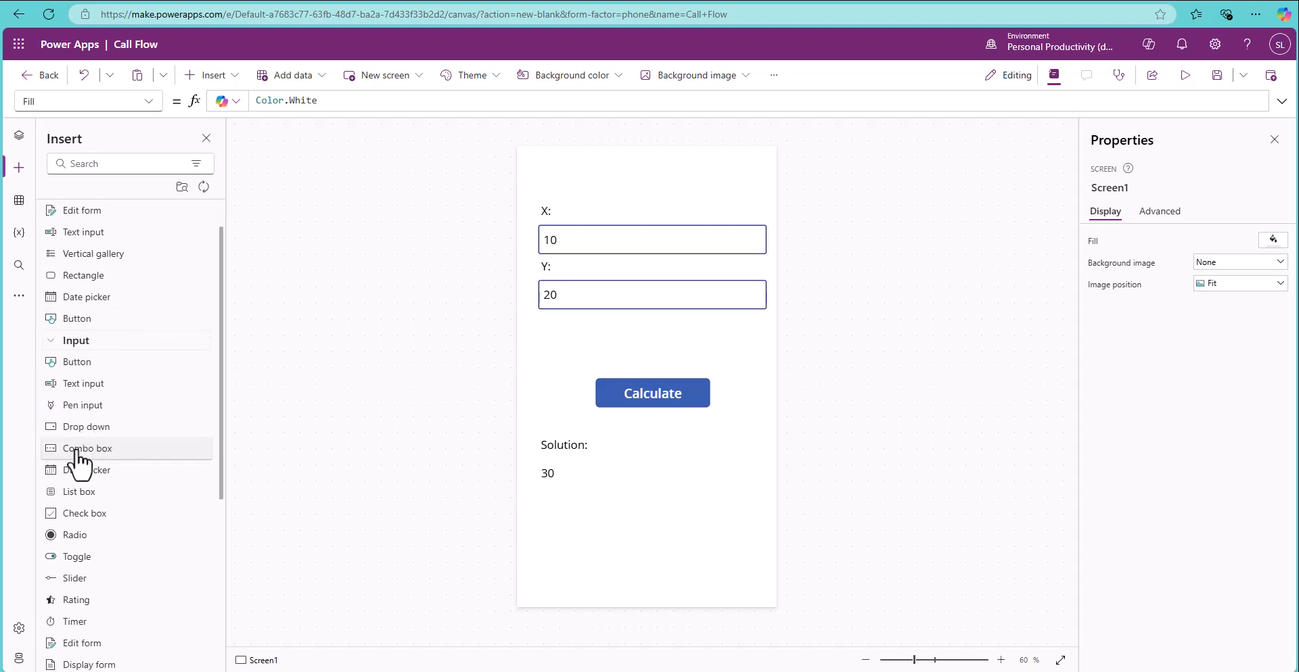
{"action": "left_click_drag", "start_coordinate": [78, 452], "coordinate": [582, 339]}
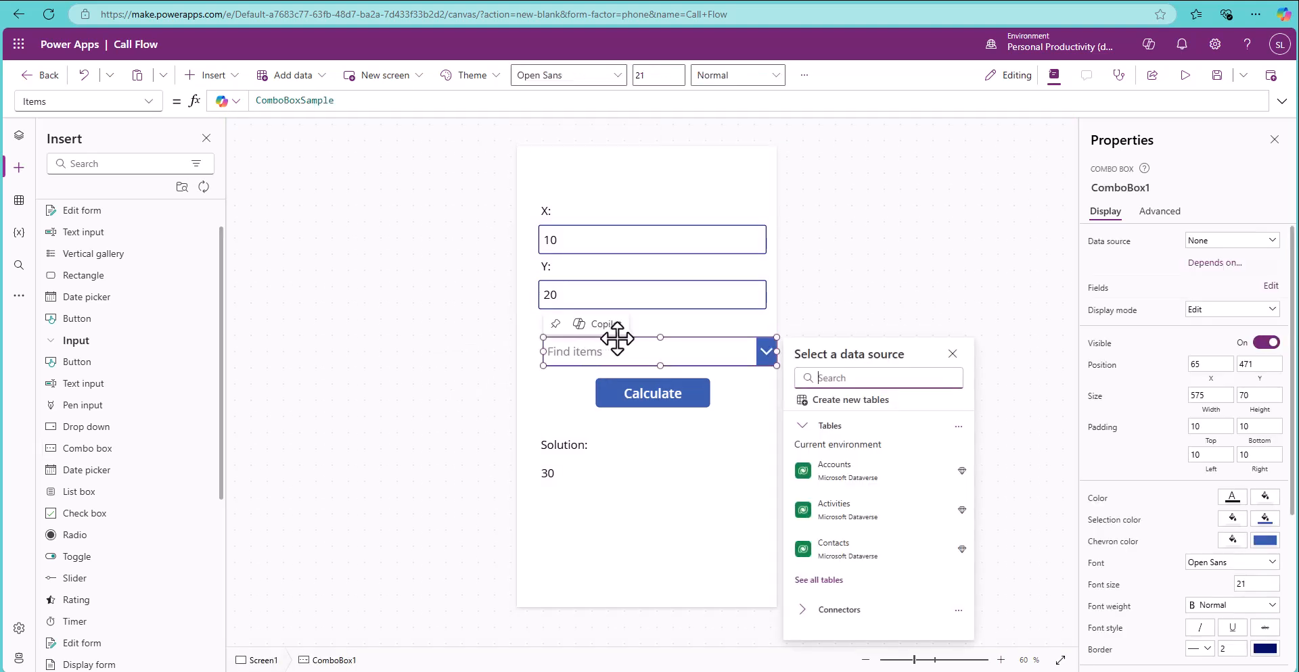
Replace the combo box's sample Items with the list ["add","substract","multiply"]
{"action": "left_click", "coordinate": [366, 100]}
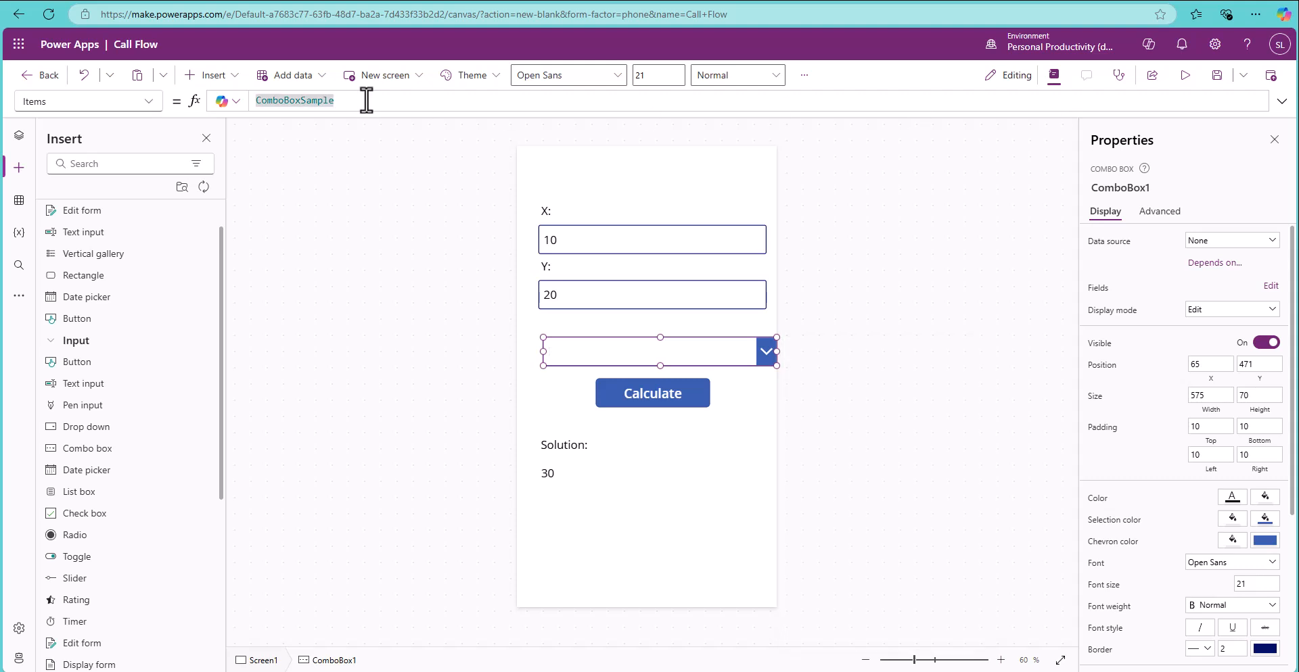
{"action": "left_click_drag", "start_coordinate": [362, 100], "coordinate": [256, 100]}
{"action": "type", "text": "["}
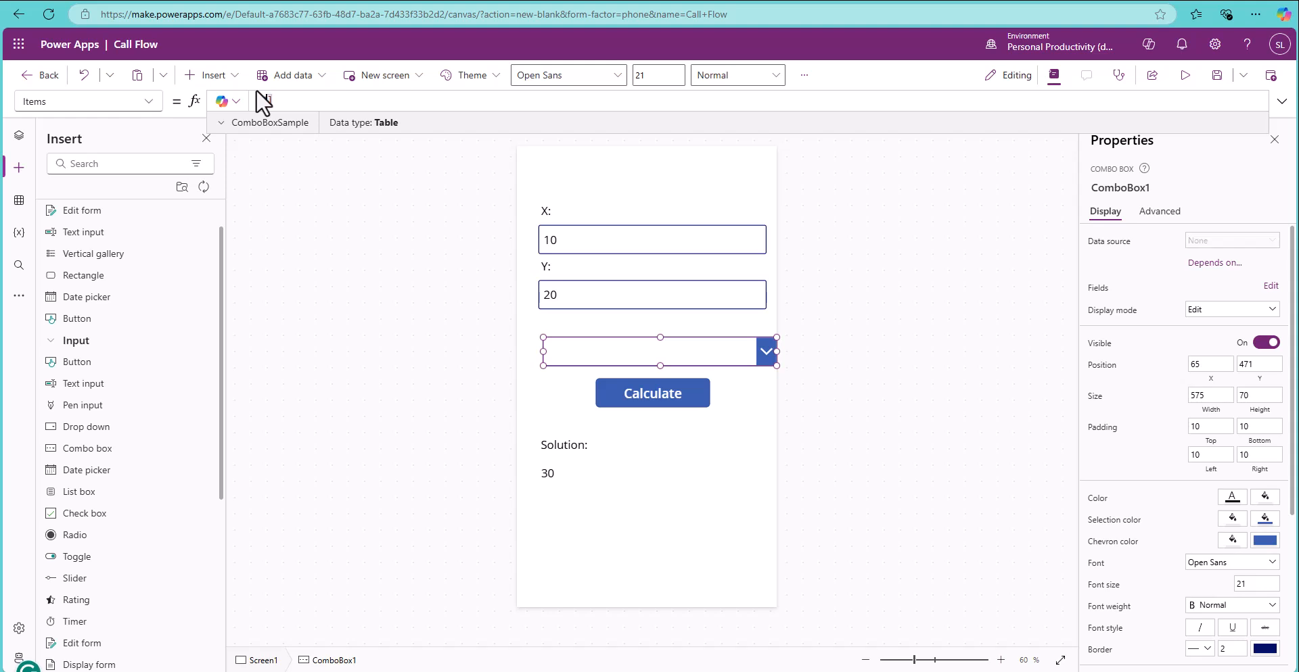
{"action": "type", "text": "\"add\""}
{"action": "type", "text": ",\"su"}
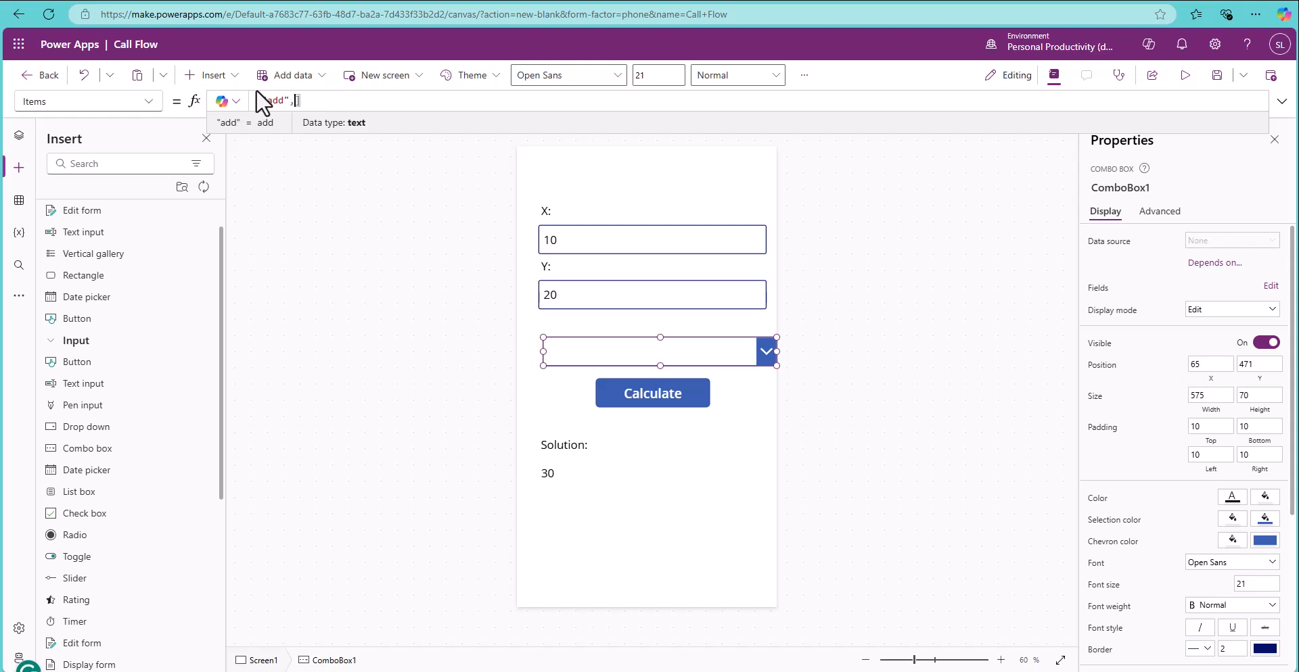
{"action": "type", "text": "bstract"}
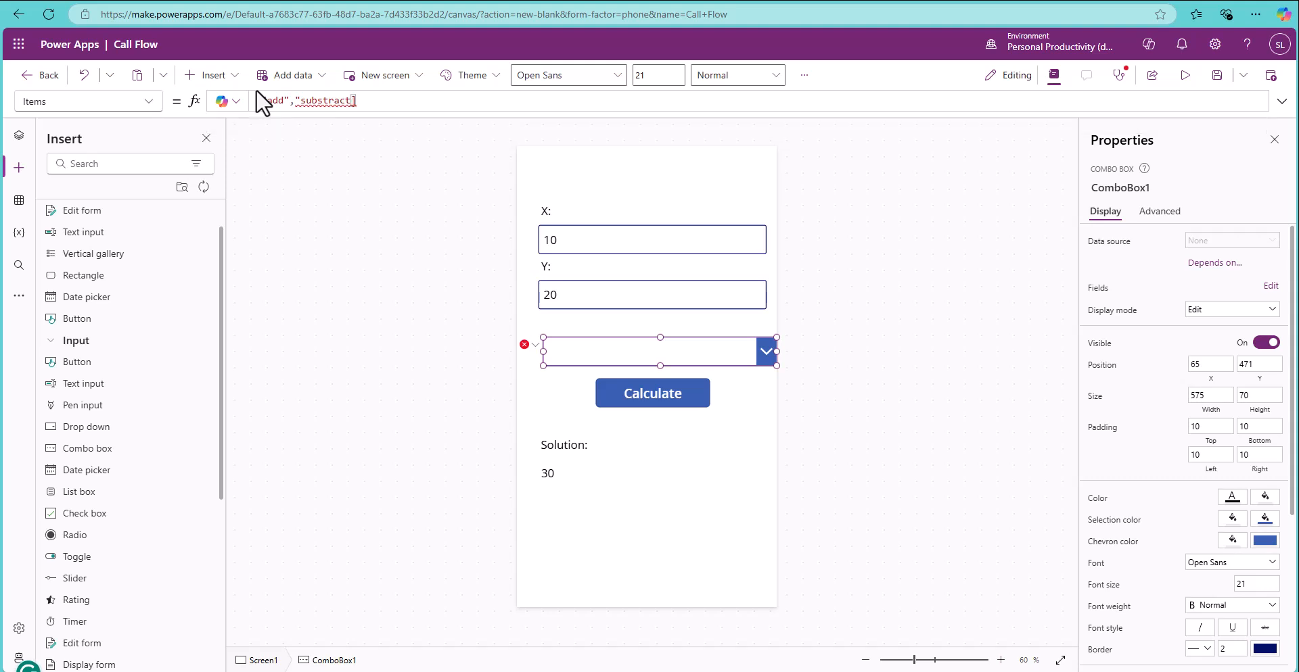
{"action": "type", "text": "\""}
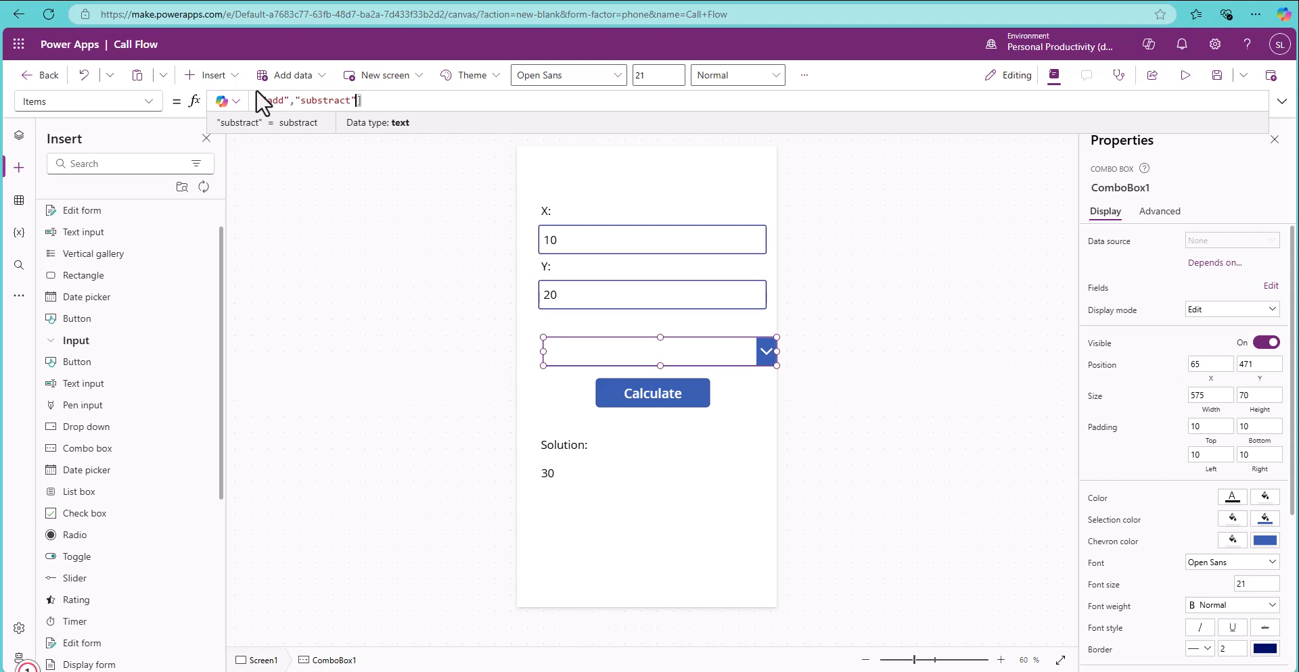
{"action": "type", "text": ",\"multiply\""}
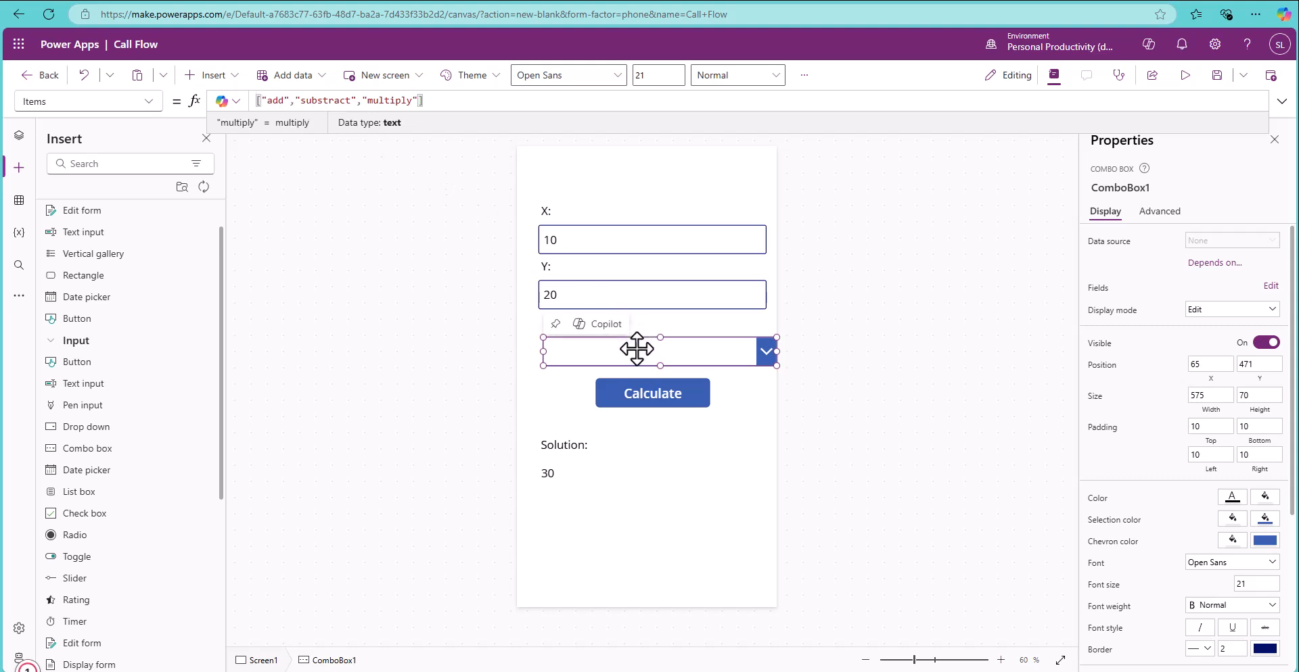
Preview the app to check the options the combo box offers, and return to editing
{"action": "left_click", "coordinate": [1184, 75]}
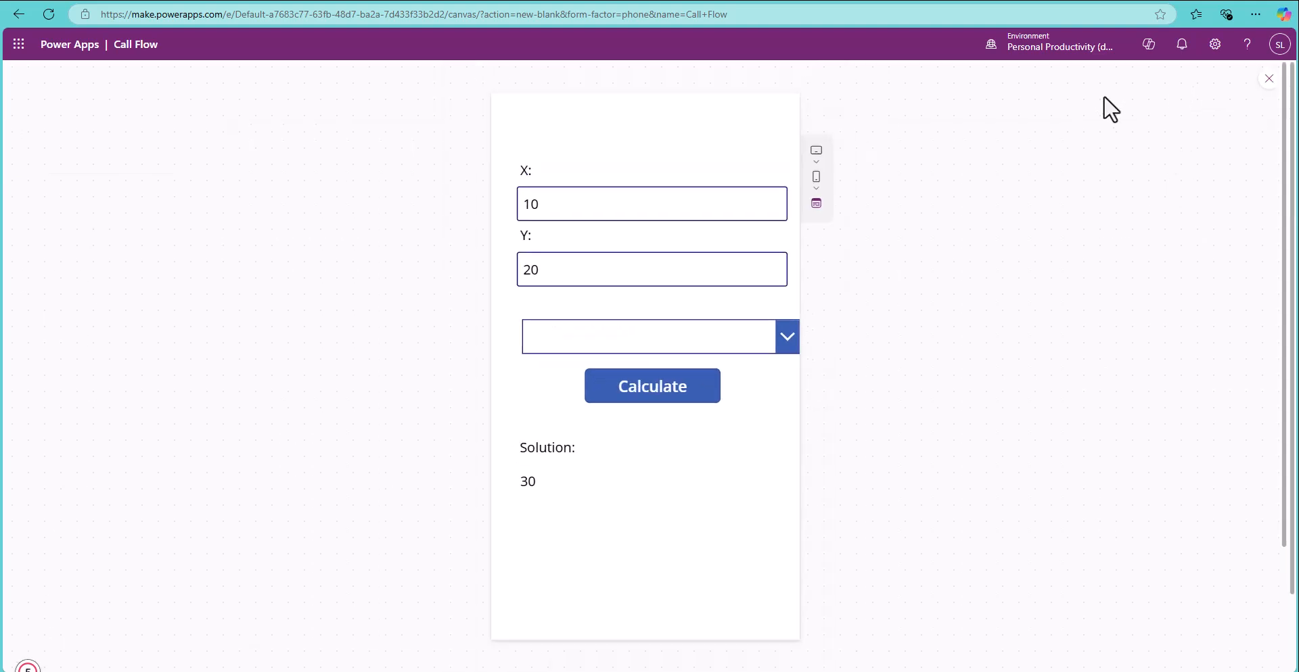
{"action": "left_click", "coordinate": [783, 339]}
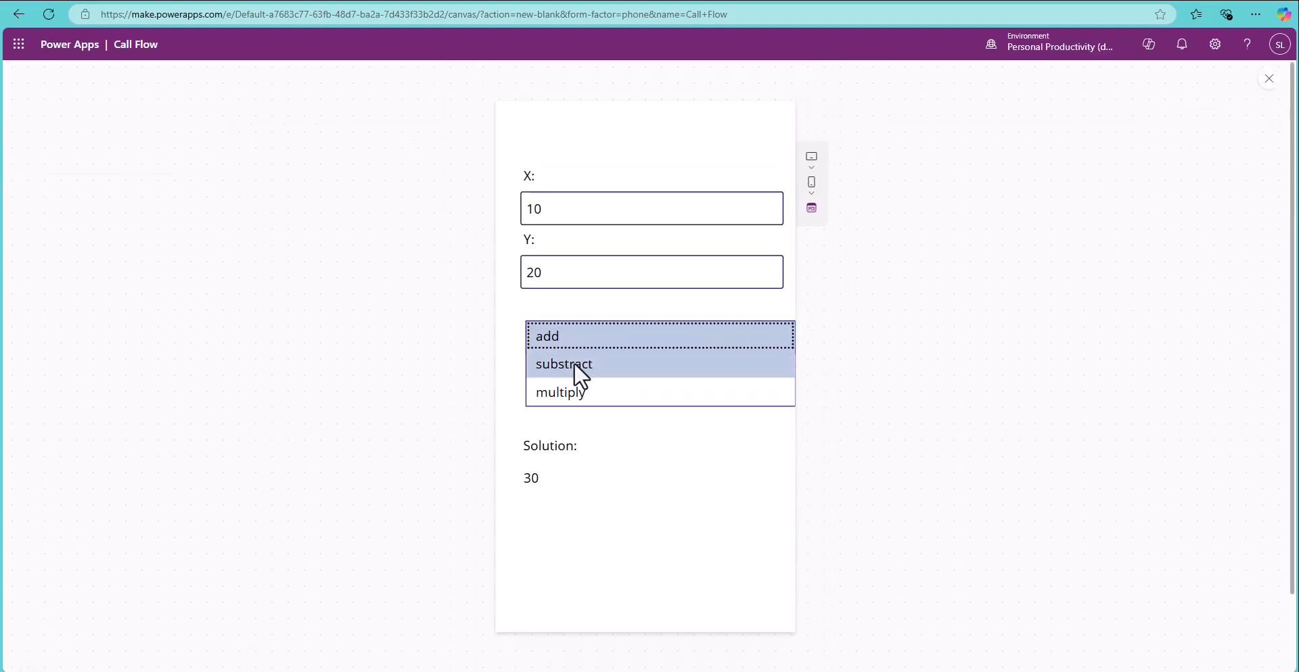
{"action": "left_click", "coordinate": [923, 298]}
{"action": "left_click", "coordinate": [1269, 79]}
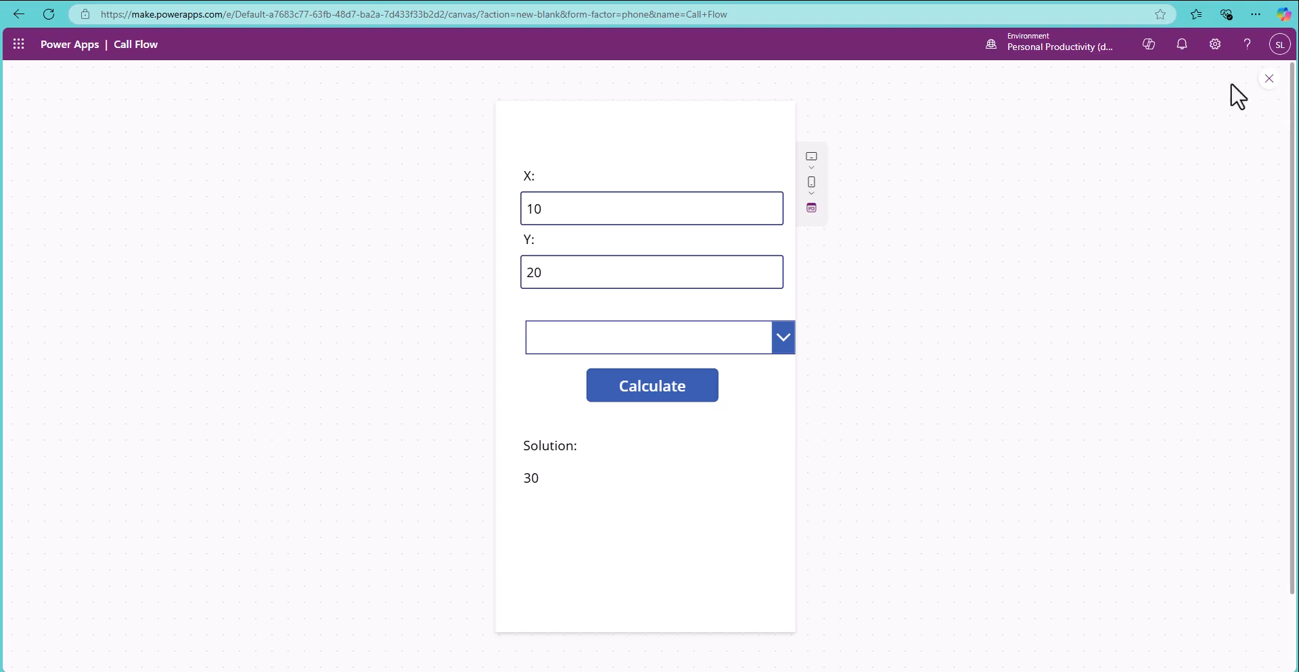
{"action": "left_click", "coordinate": [820, 427]}
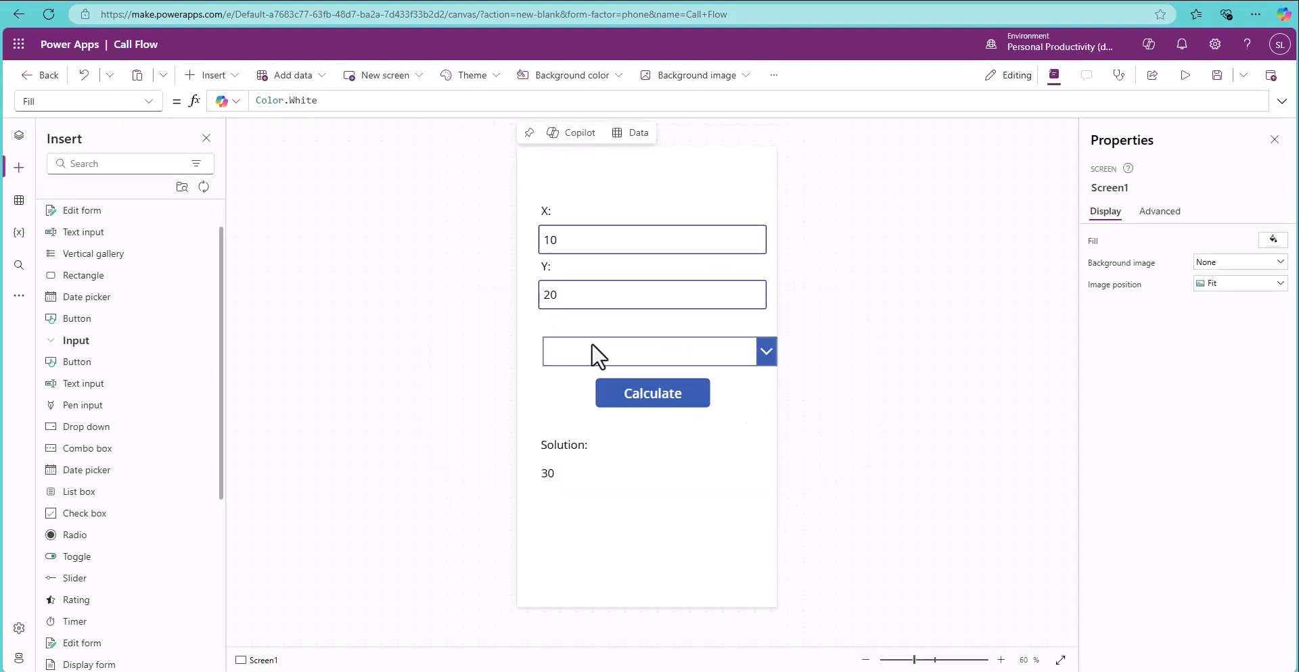
Align the combo box with the text inputs at X position 55 and resize its width to 560
{"action": "left_click", "coordinate": [666, 353]}
{"action": "left_click_drag", "start_coordinate": [779, 352], "coordinate": [767, 352]}
{"action": "left_click_drag", "start_coordinate": [653, 350], "coordinate": [649, 350]}
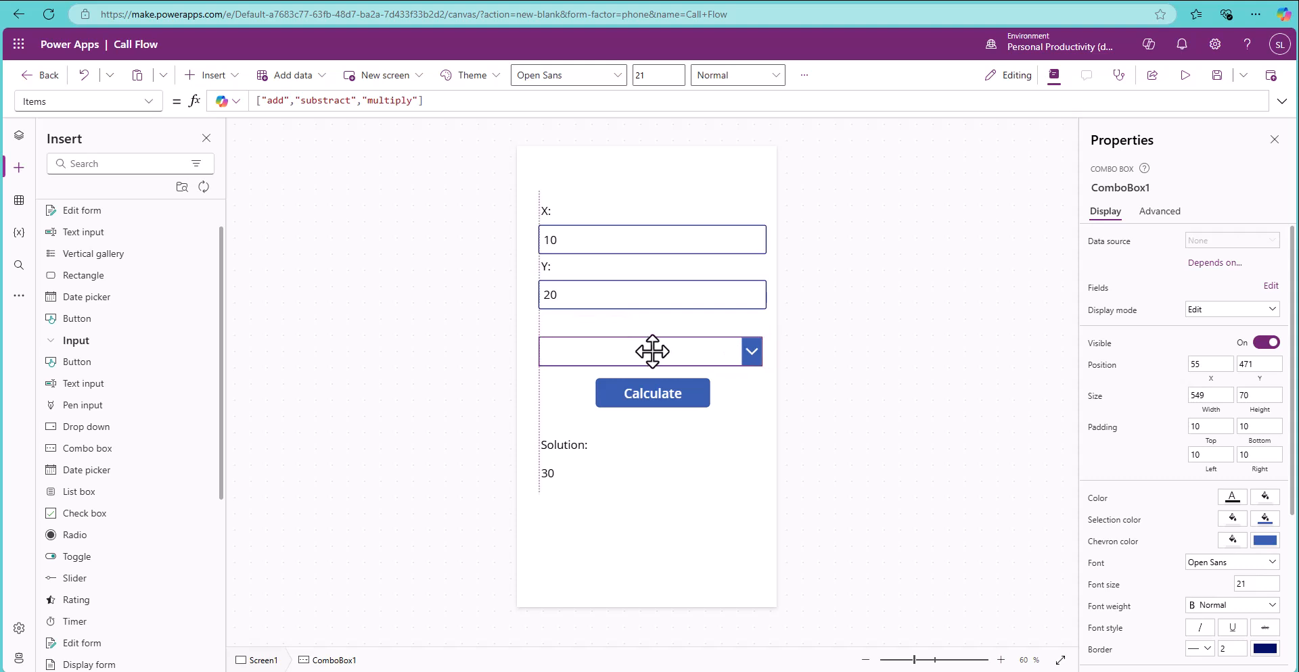
{"action": "left_click_drag", "start_coordinate": [763, 353], "coordinate": [768, 351]}
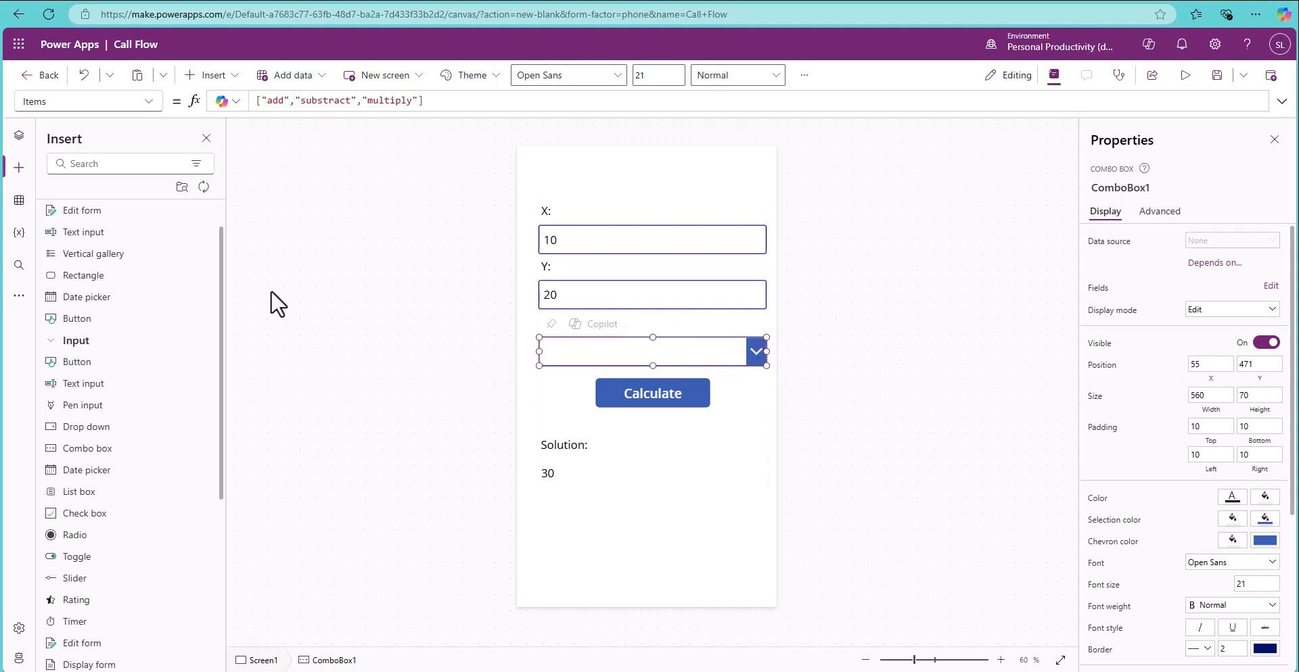
Rename the combo box as ComboOperation
{"action": "left_click", "coordinate": [19, 137]}
{"action": "left_click", "coordinate": [203, 281]}
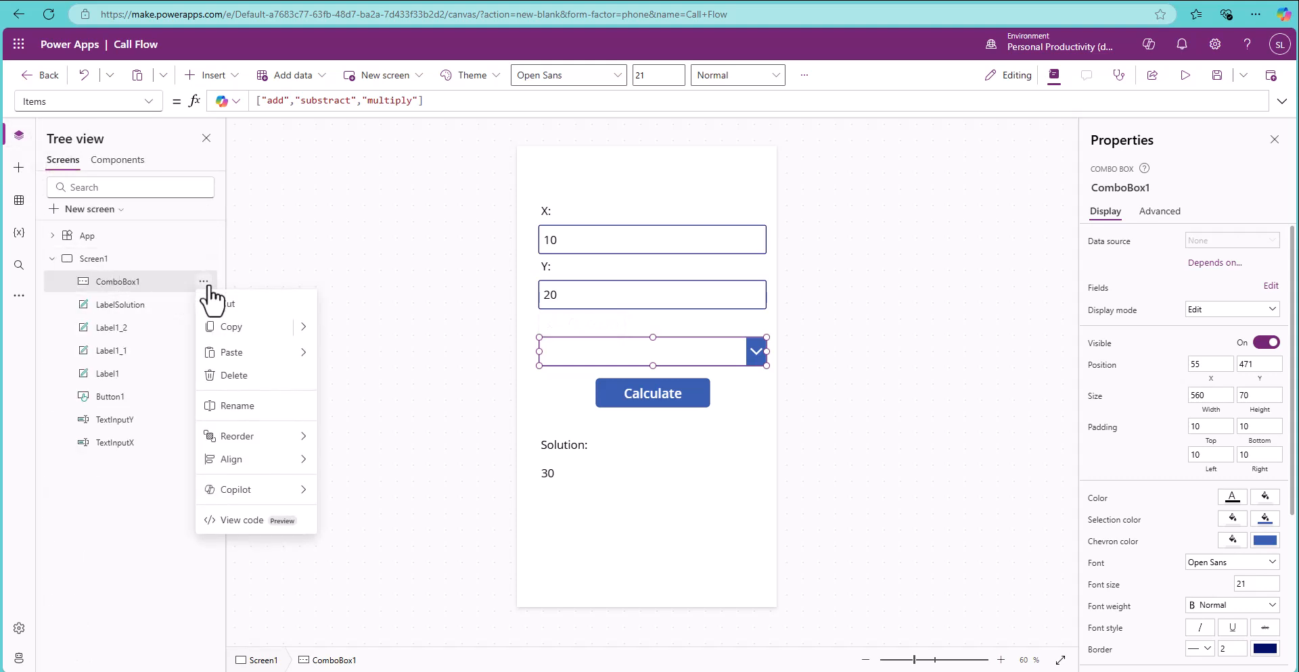
{"action": "left_click", "coordinate": [247, 405]}
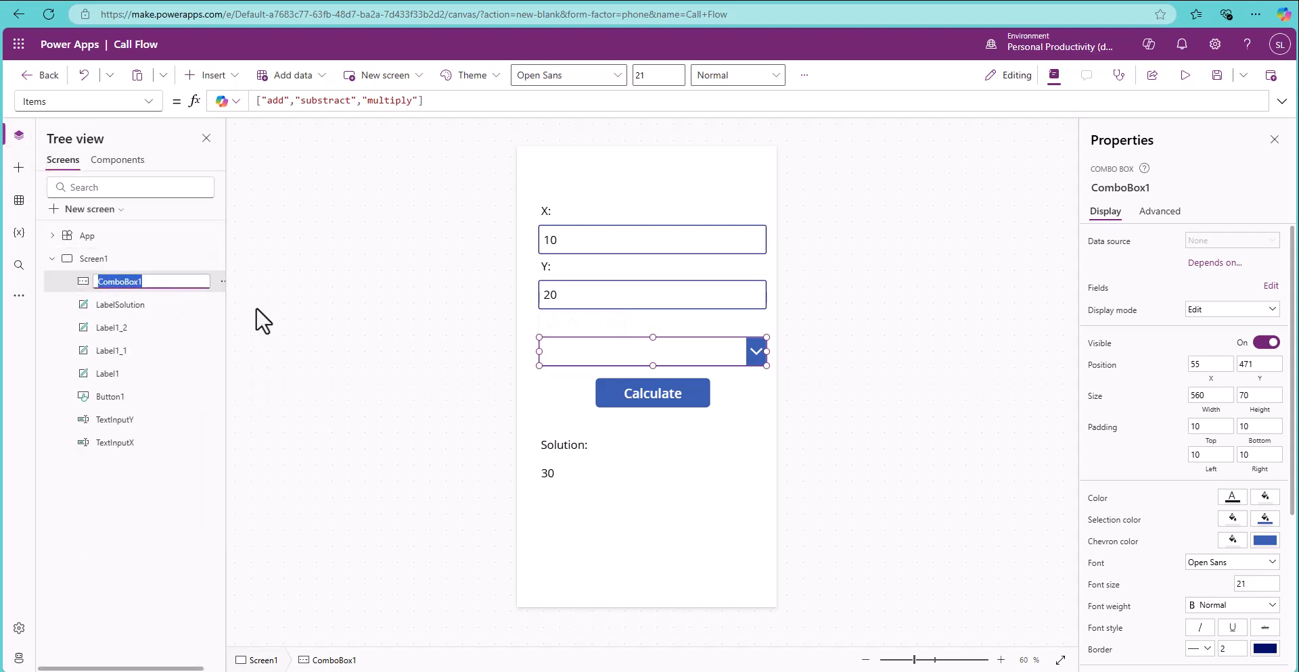
{"action": "type", "text": "ComboOperation"}
{"action": "left_click", "coordinate": [256, 307]}
In the Calculate button's OnSelect formula, replace the "add" argument of SimpleCalculator.Run with ComboOperation.Selected.Value
{"action": "left_click", "coordinate": [668, 390]}
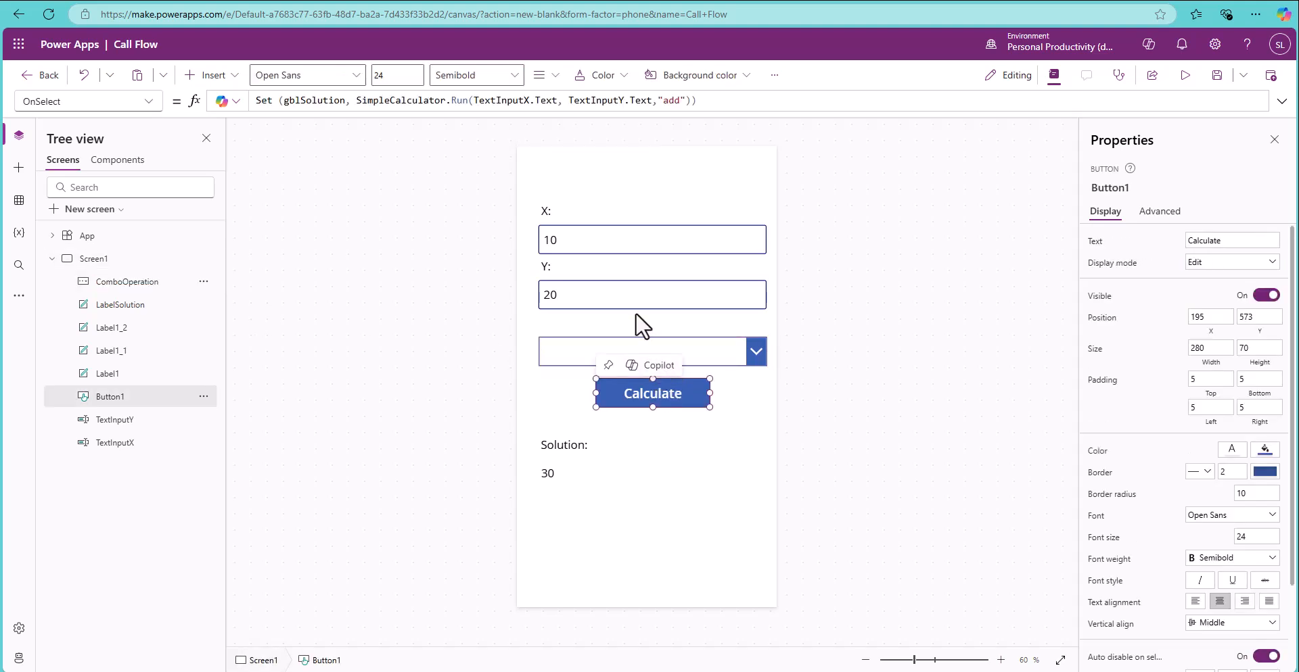
{"action": "left_click", "coordinate": [627, 108]}
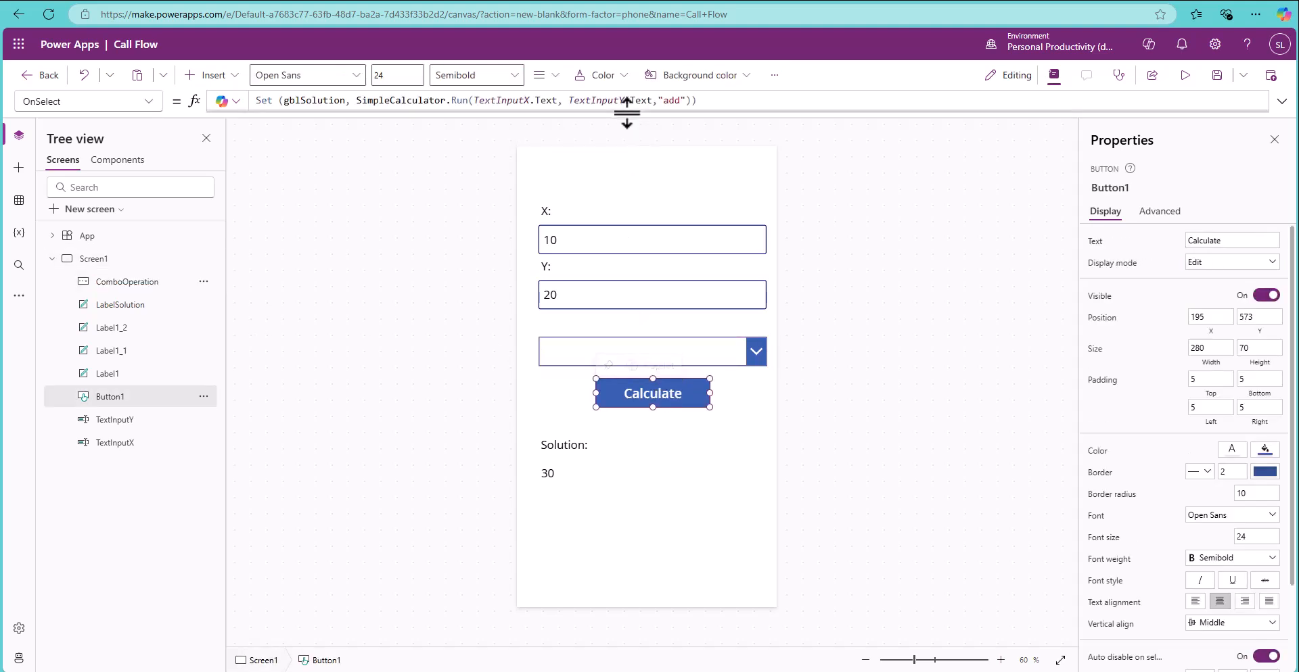
{"action": "double_click", "coordinate": [671, 100]}
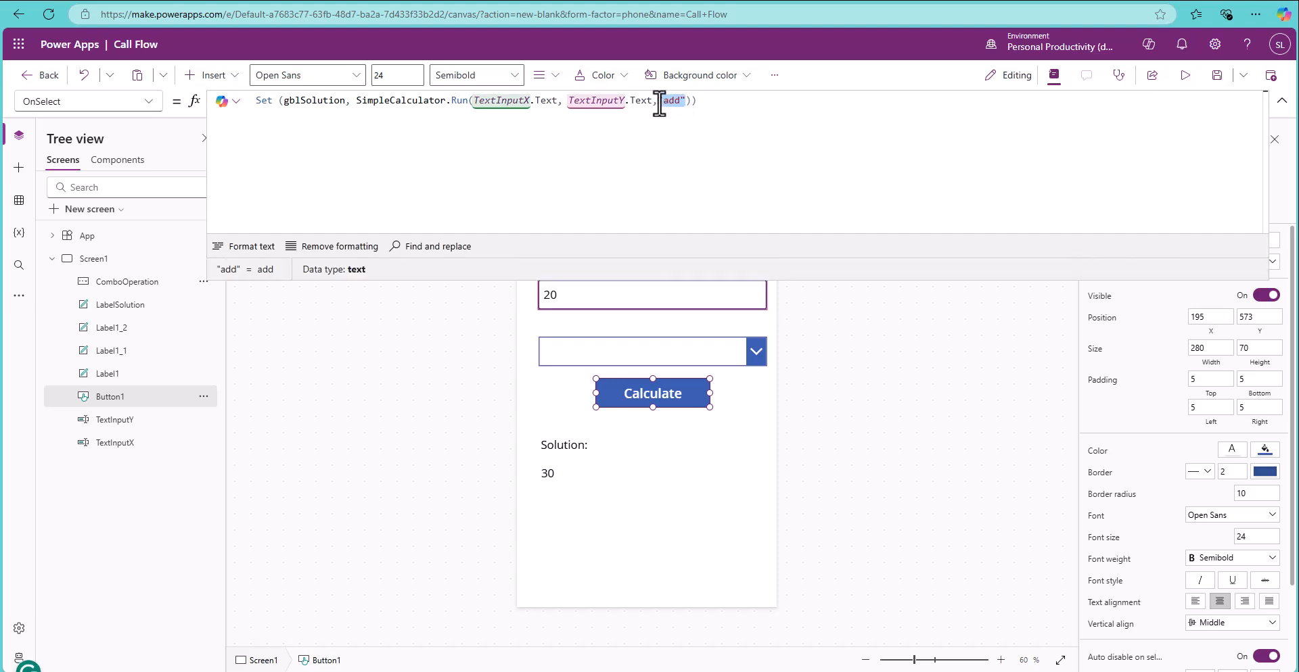
{"action": "type", "text": "Combo"}
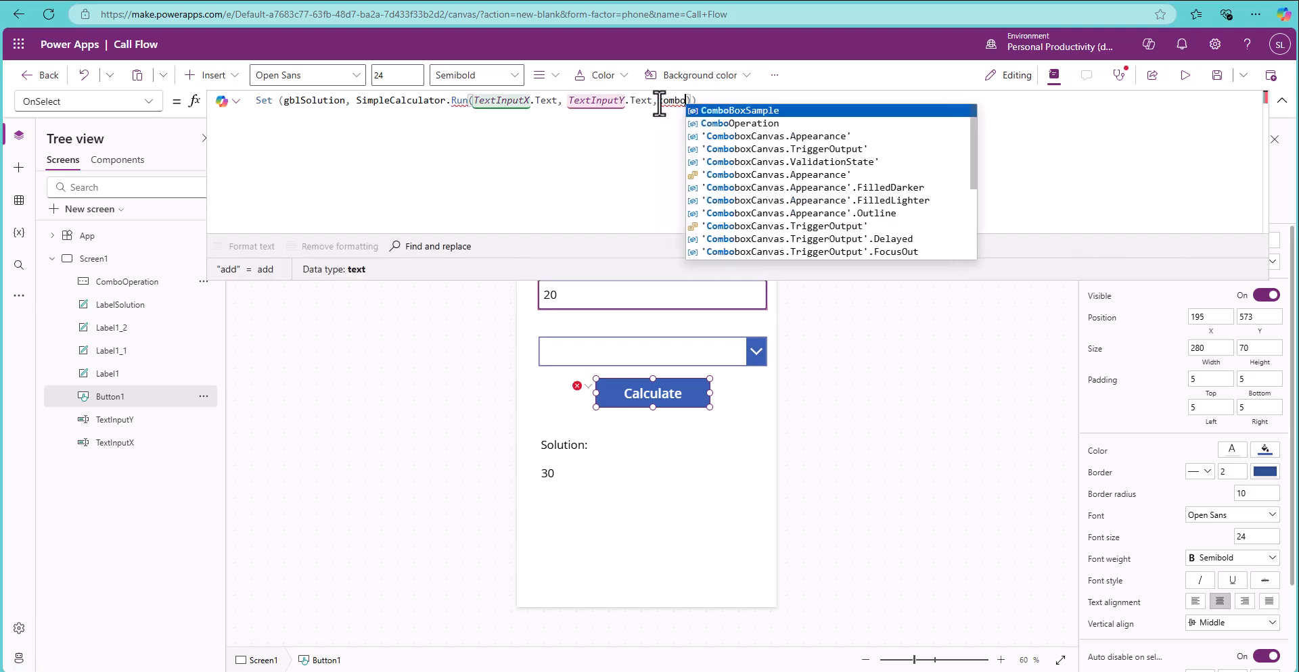
{"action": "left_click", "coordinate": [830, 123]}
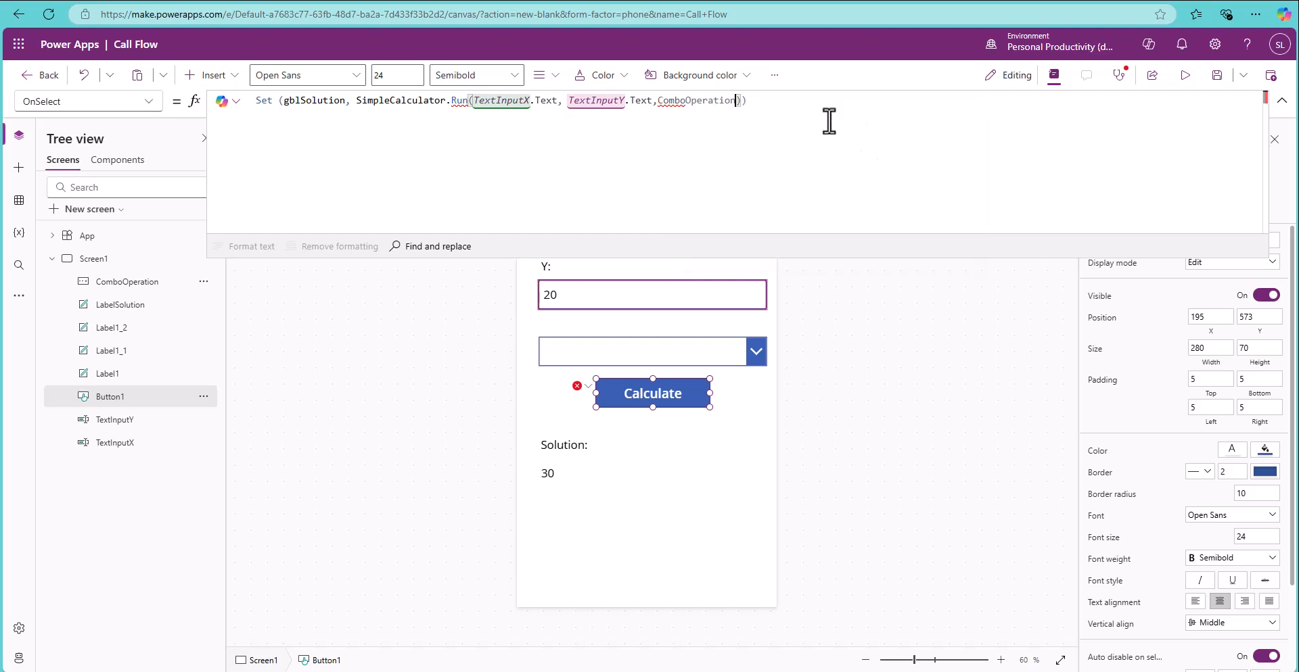
{"action": "type", "text": "."}
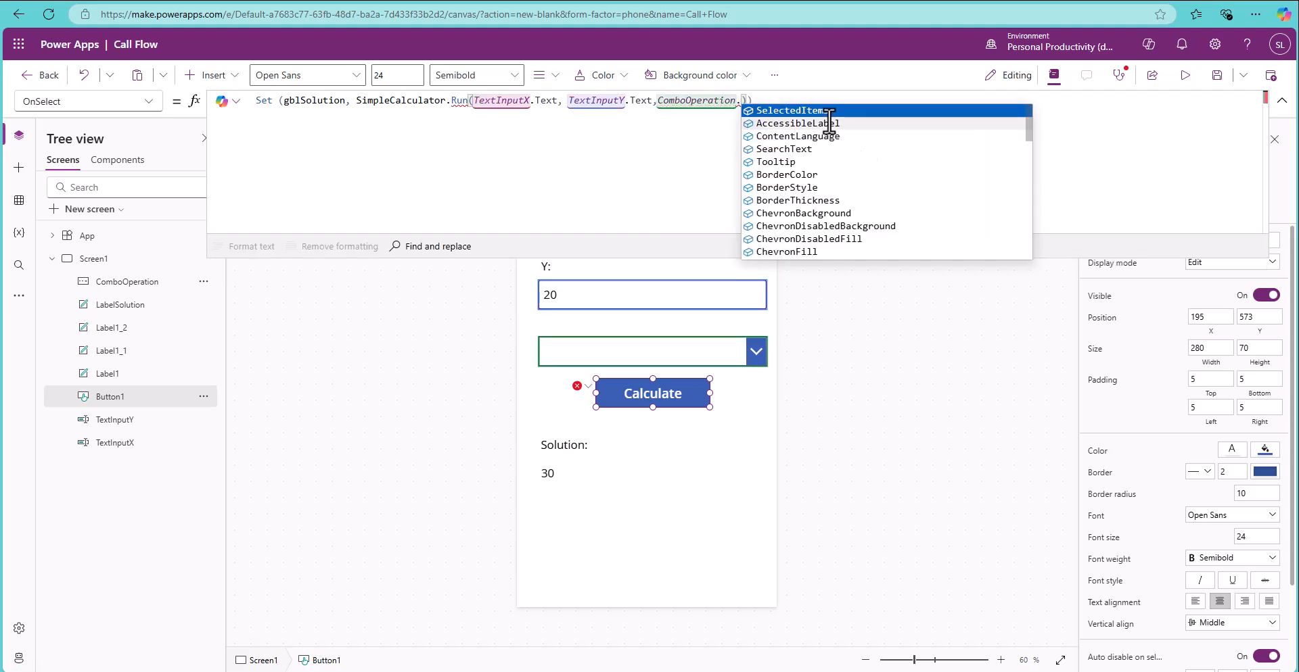
{"action": "scroll", "coordinate": [829, 125], "scroll_direction": "down", "scroll_amount": 10}
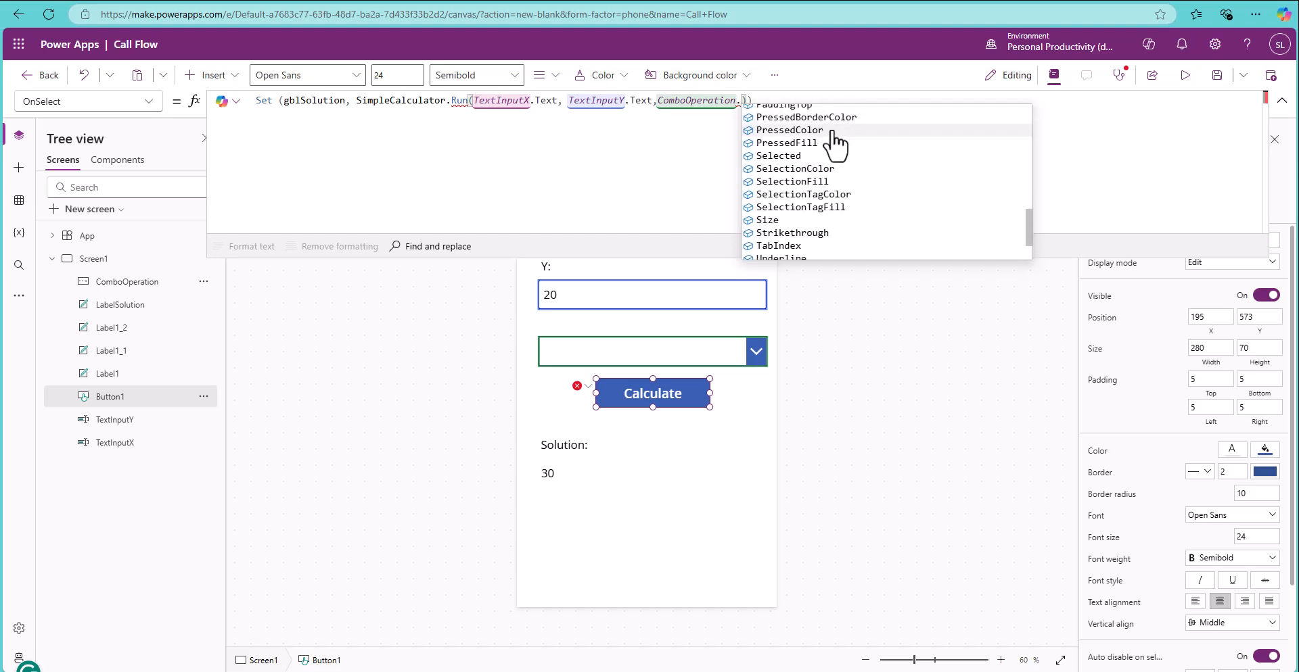
{"action": "scroll", "coordinate": [839, 182], "scroll_direction": "down", "scroll_amount": 2}
{"action": "scroll", "coordinate": [839, 179], "scroll_direction": "up", "scroll_amount": 1}
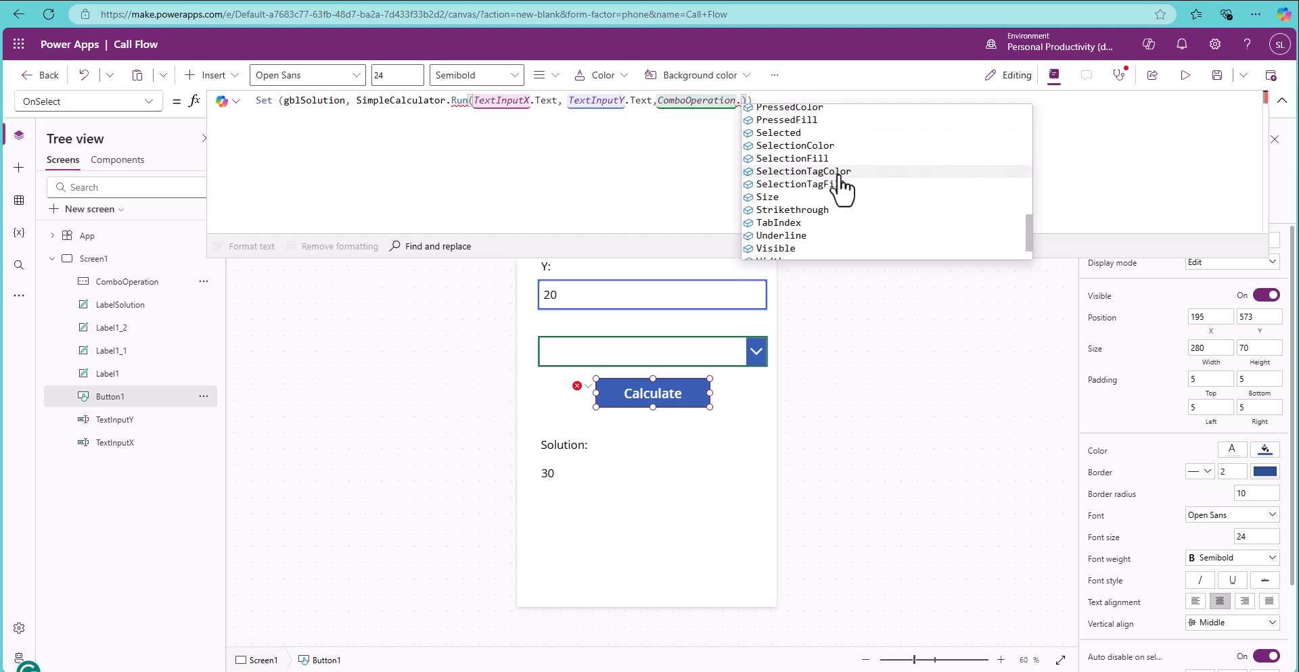
{"action": "left_click", "coordinate": [800, 139]}
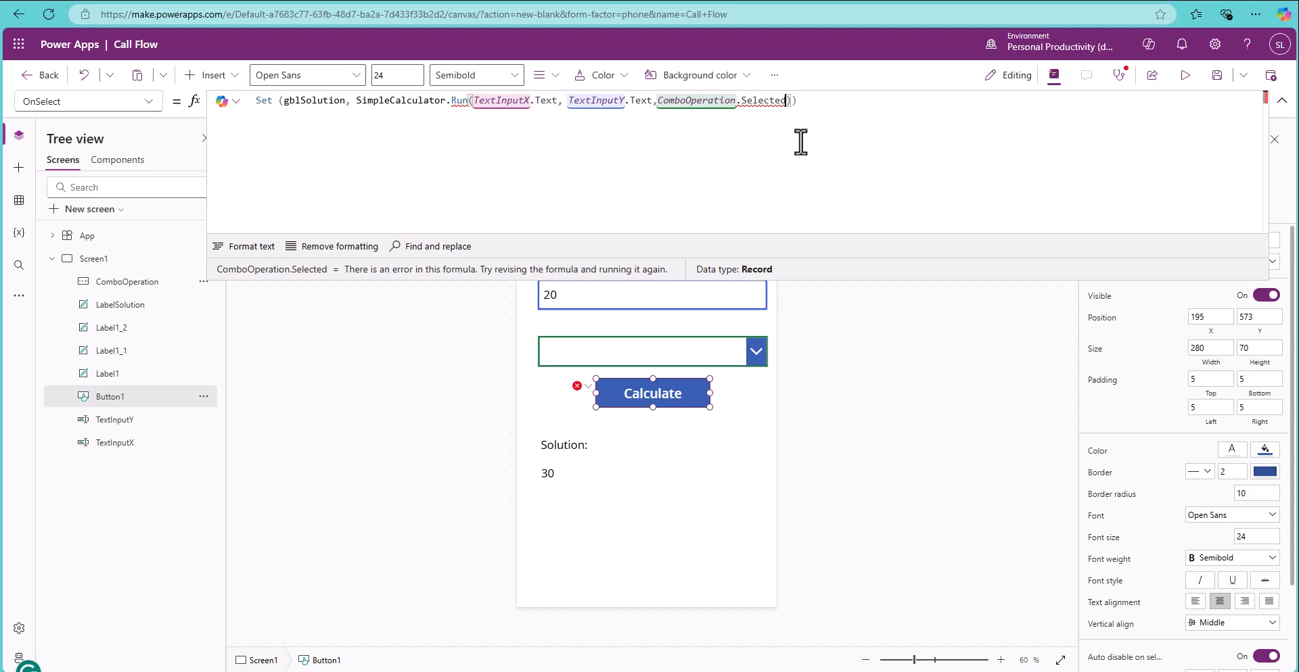
{"action": "type", "text": "."}
{"action": "left_click", "coordinate": [820, 110]}
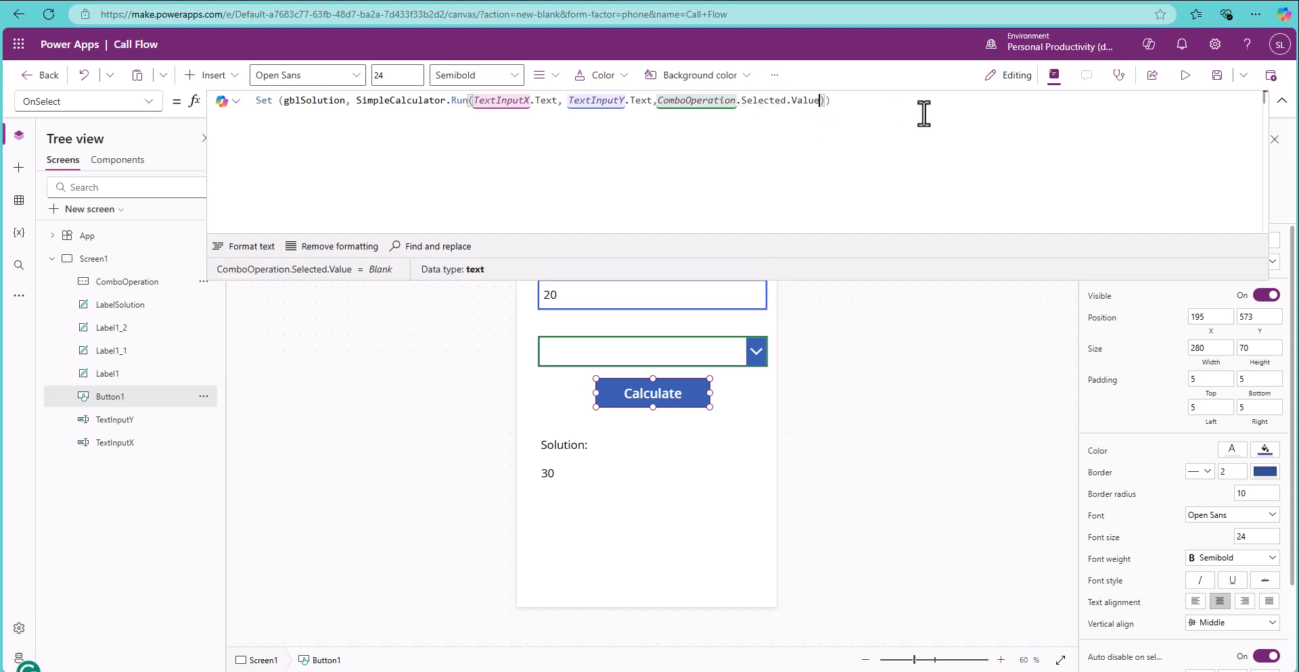
{"action": "left_click", "coordinate": [1281, 102]}
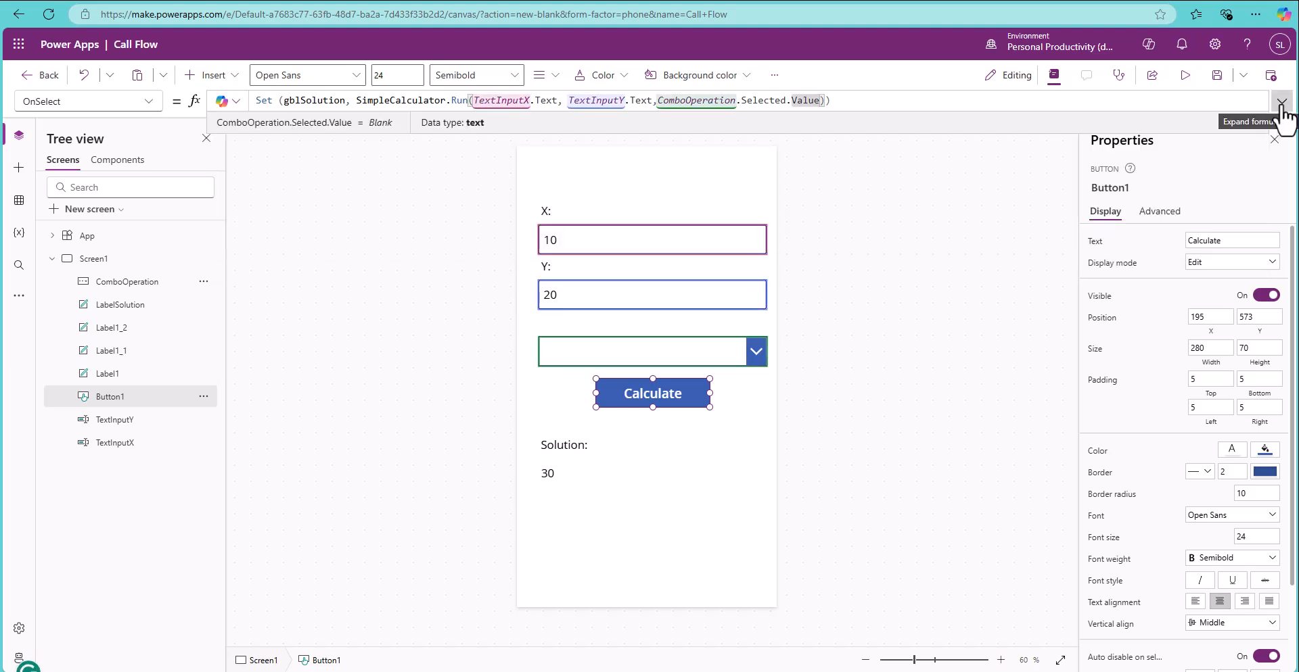
Preview the app with add selected in the operation combo box, and return to the editor
{"action": "left_click", "coordinate": [1185, 76]}
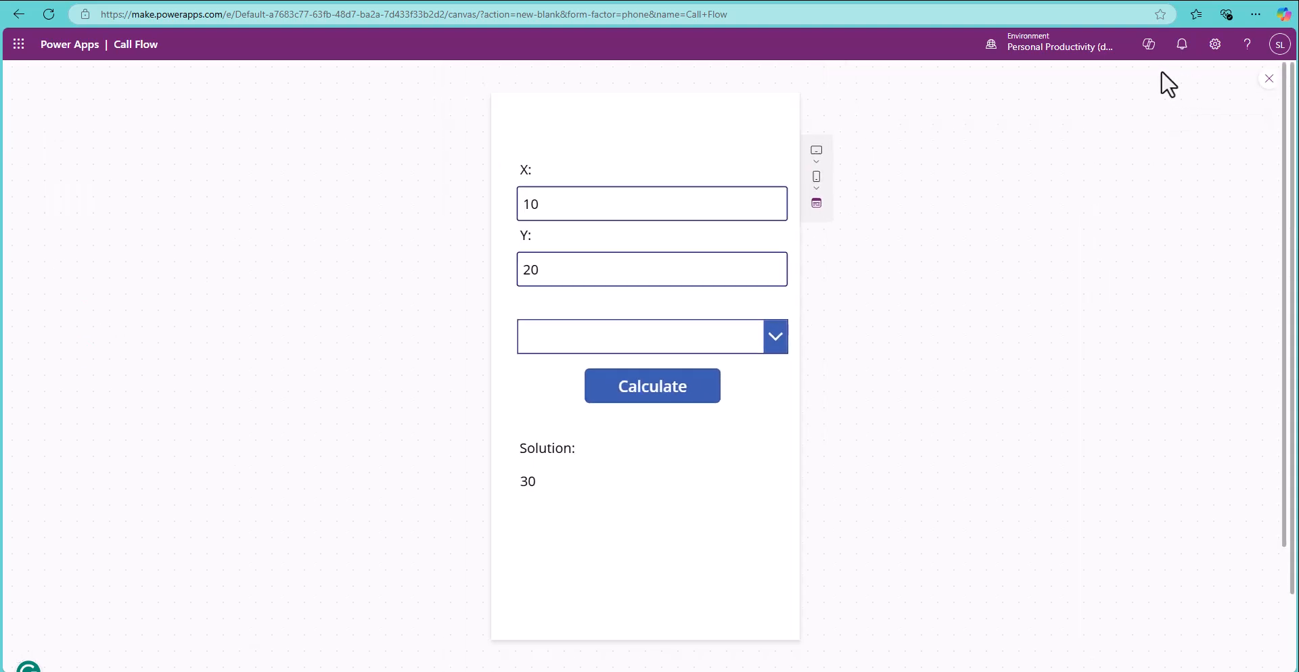
{"action": "left_click", "coordinate": [774, 340]}
{"action": "left_click", "coordinate": [561, 337]}
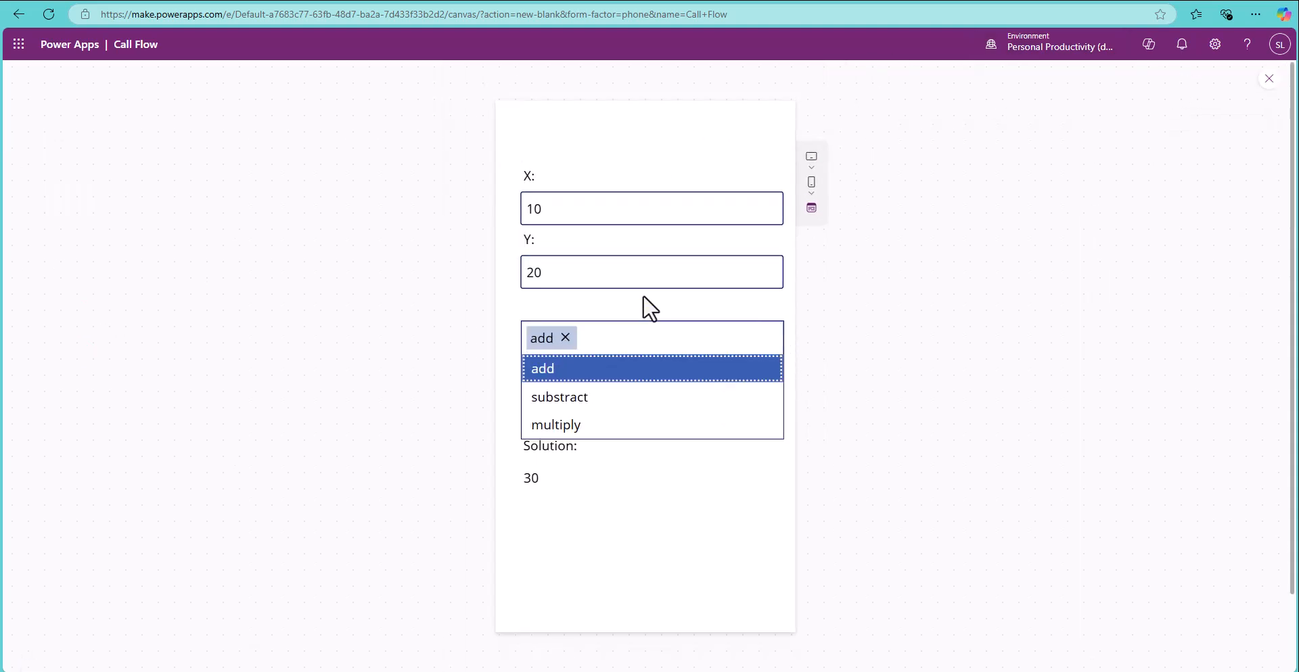
{"action": "left_click", "coordinate": [913, 327]}
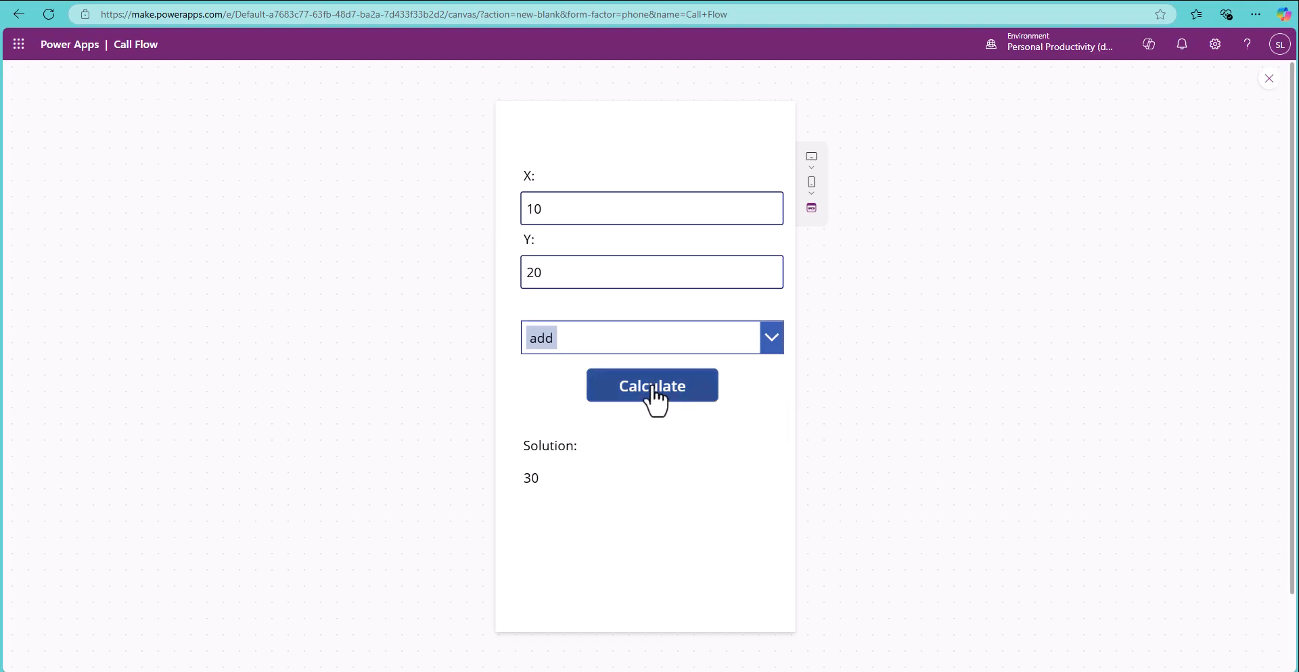
{"action": "left_click", "coordinate": [1269, 79]}
{"action": "left_click", "coordinate": [806, 423]}
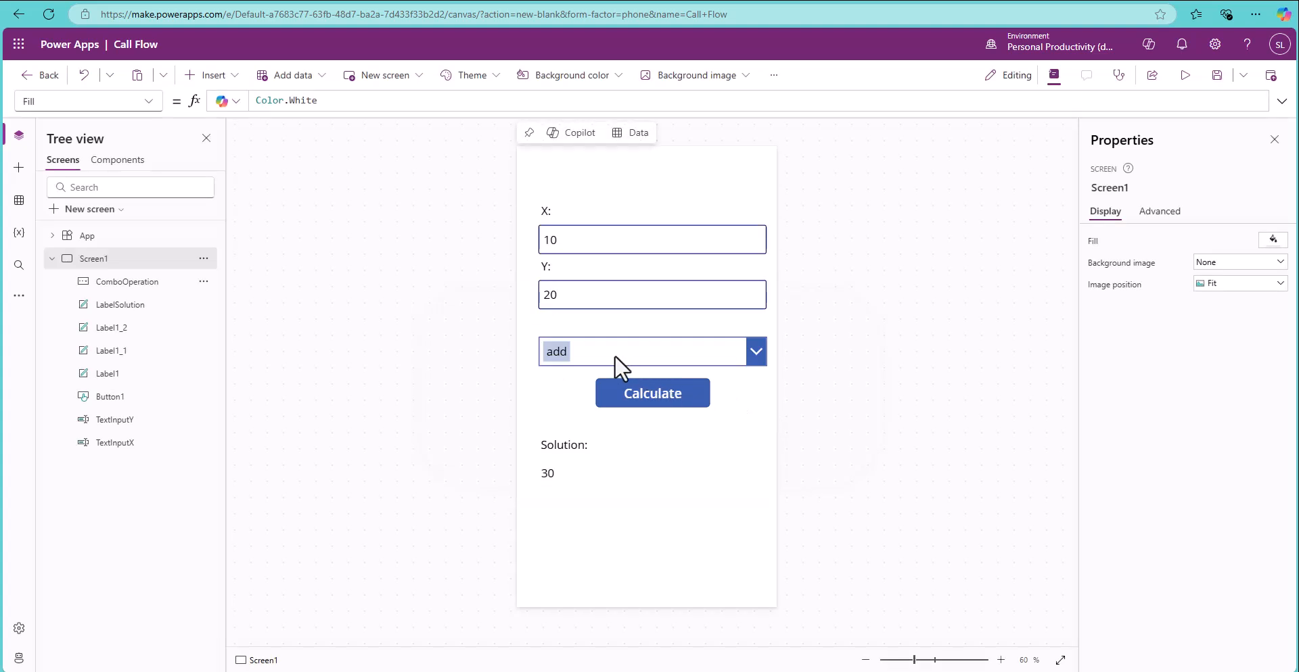
Turn off multiple selection for the ComboOperation combo box
{"action": "left_click", "coordinate": [614, 355]}
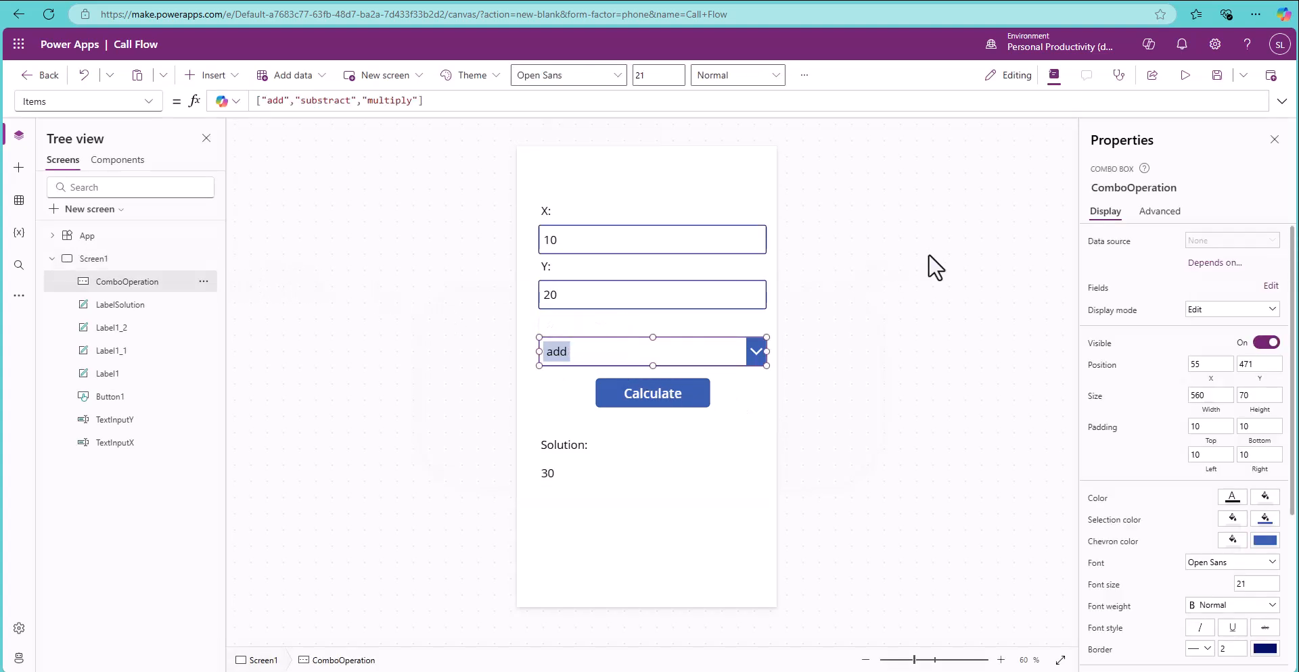
{"action": "scroll", "coordinate": [1131, 391], "scroll_direction": "down", "scroll_amount": 3}
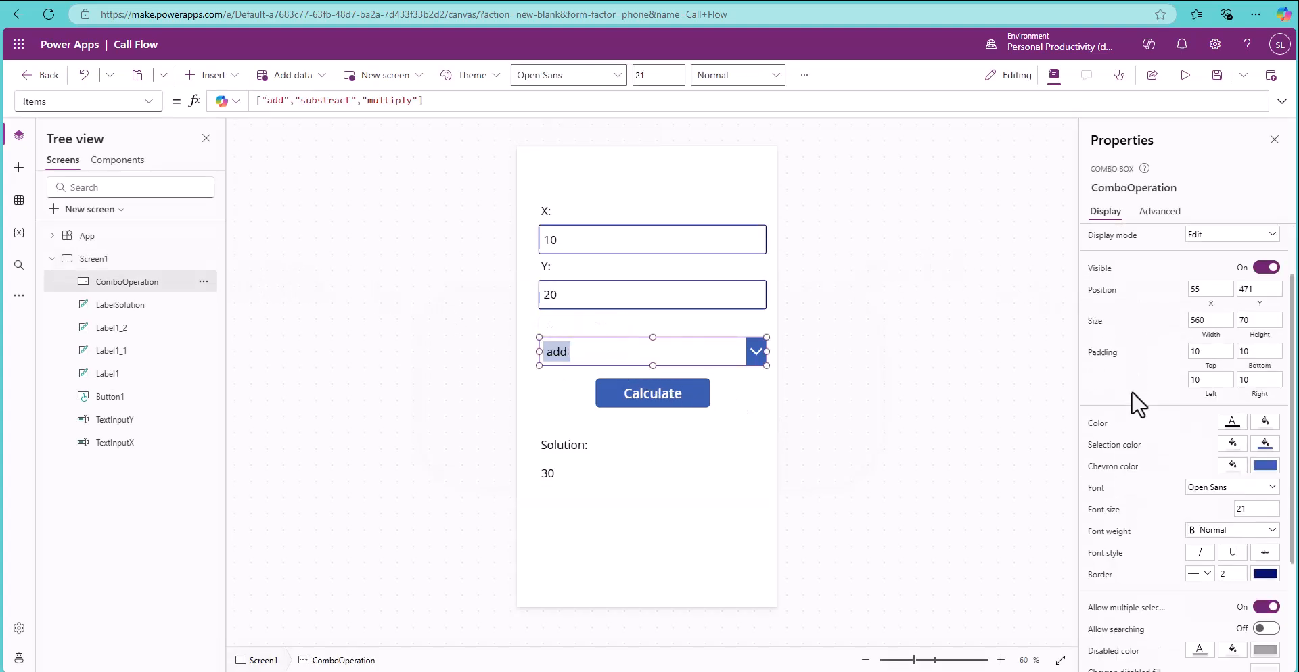
{"action": "left_click", "coordinate": [1265, 494]}
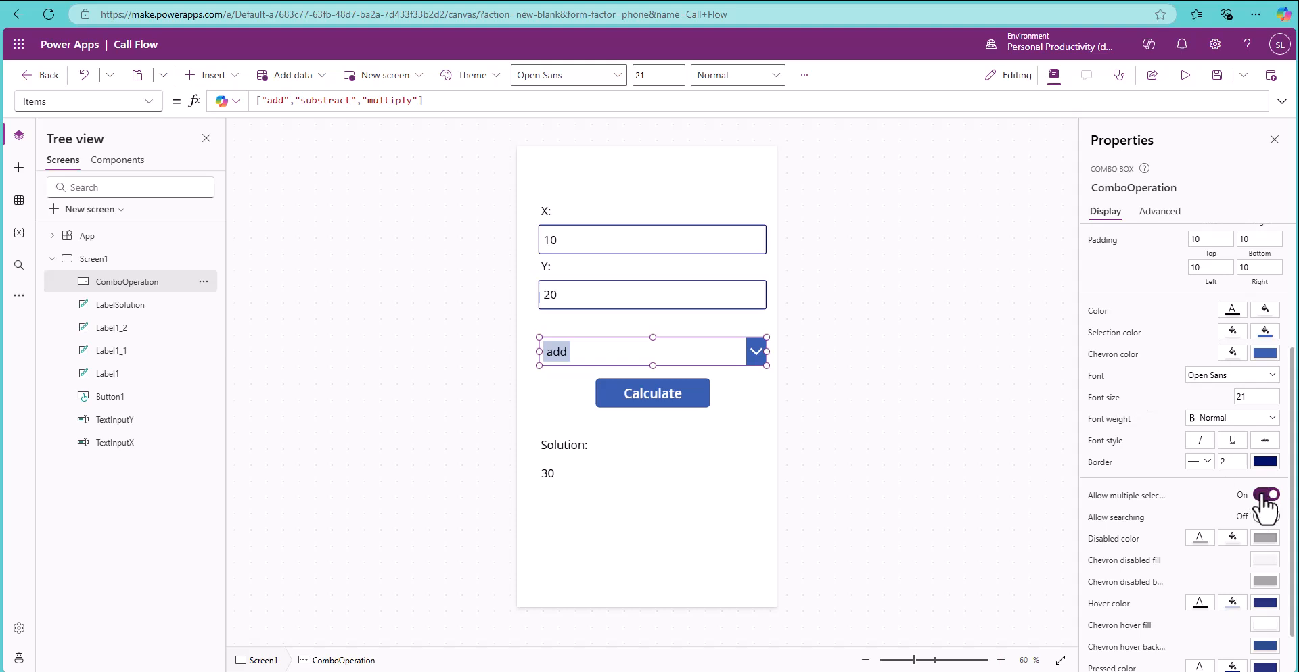
Preview the app and test the add calculation, first with the existing inputs and again with X set to 11
{"action": "left_click", "coordinate": [1184, 75]}
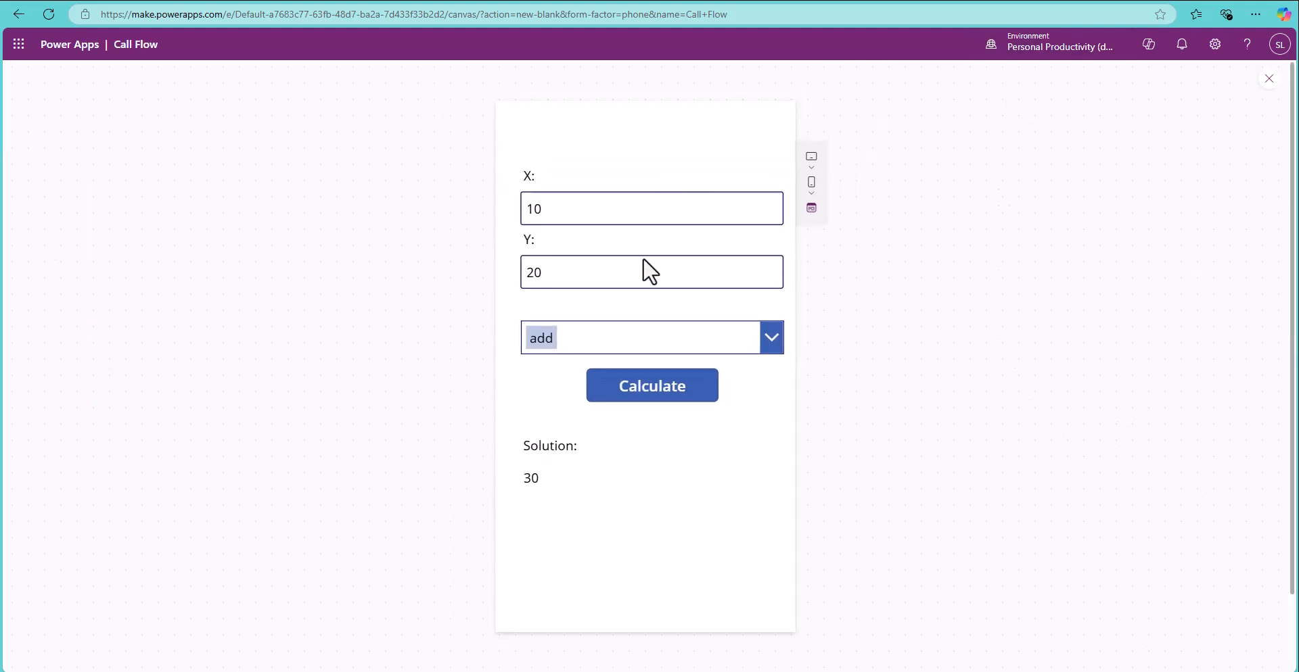
{"action": "left_click", "coordinate": [652, 390]}
{"action": "left_click", "coordinate": [560, 210]}
{"action": "type", "text": "1"}
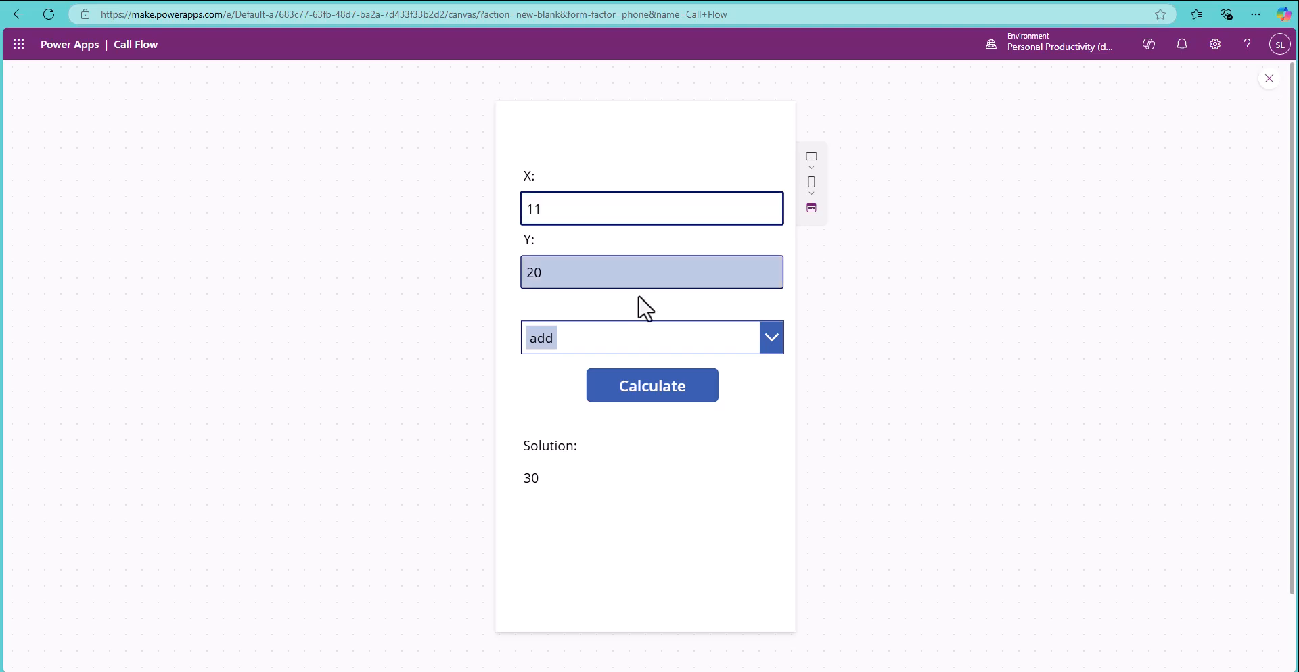
{"action": "left_click", "coordinate": [648, 394]}
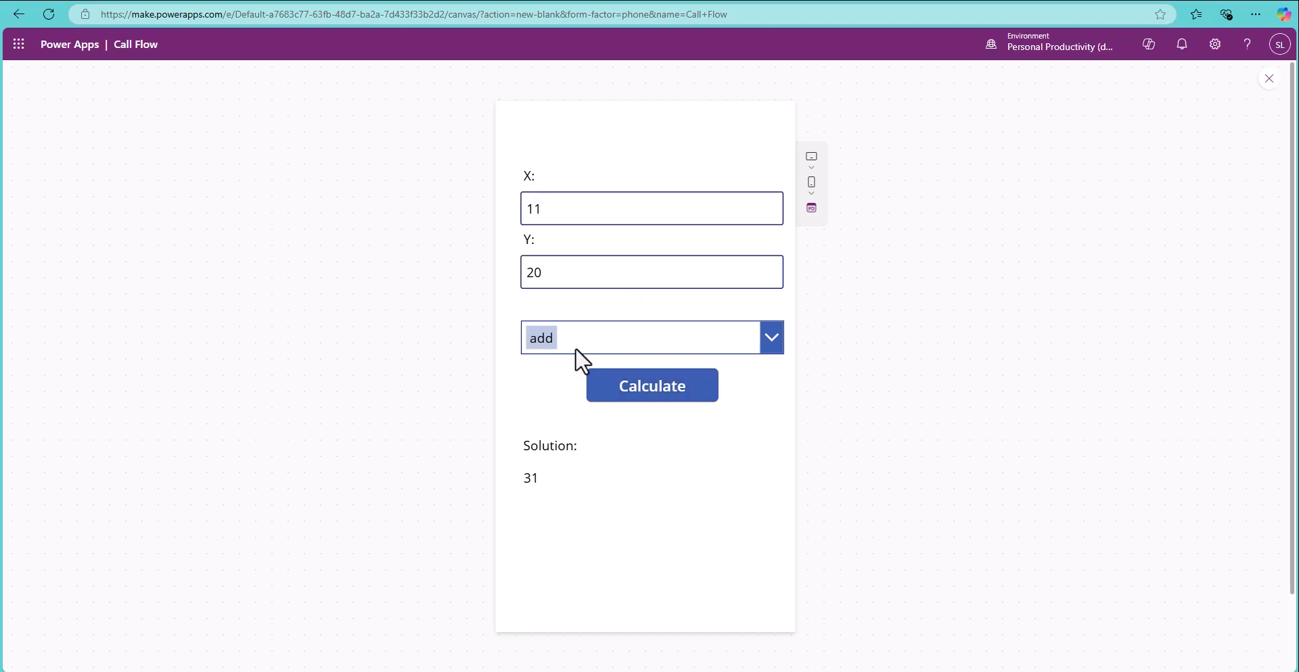
Switch to Power Automate and inspect the Compose-param - operation values in the latest Simple Calculator run
{"action": "left_click", "coordinate": [148, 1]}
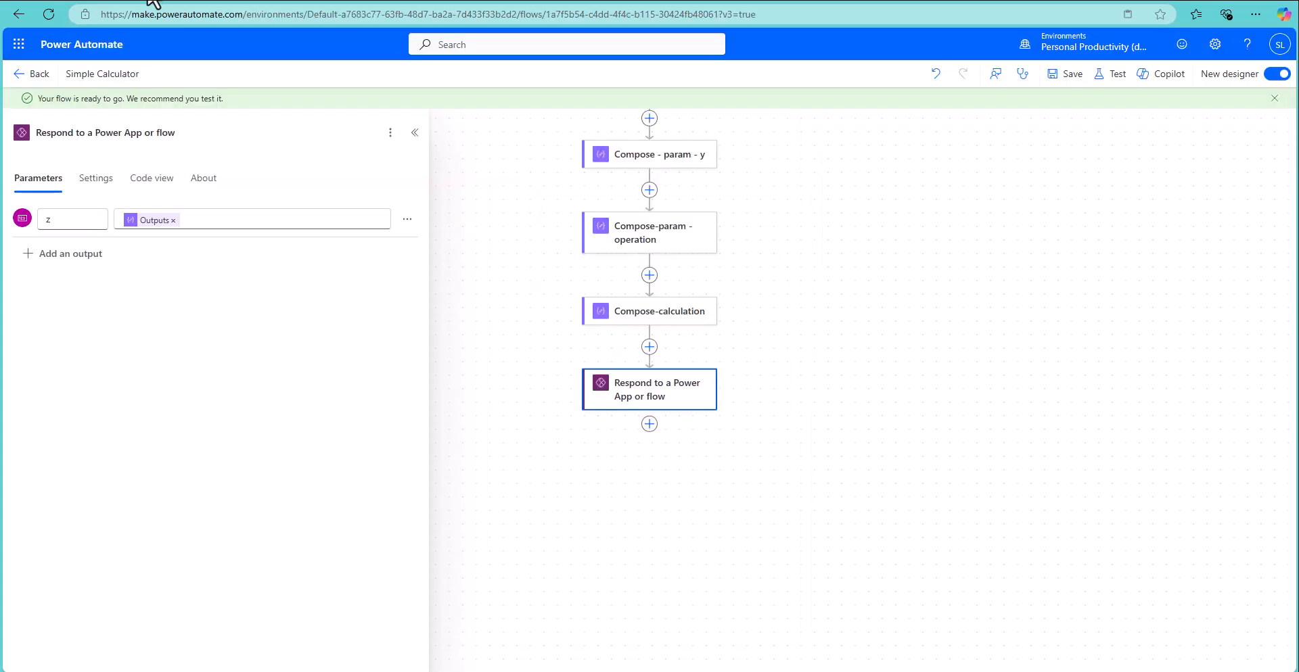
{"action": "left_click", "coordinate": [20, 73]}
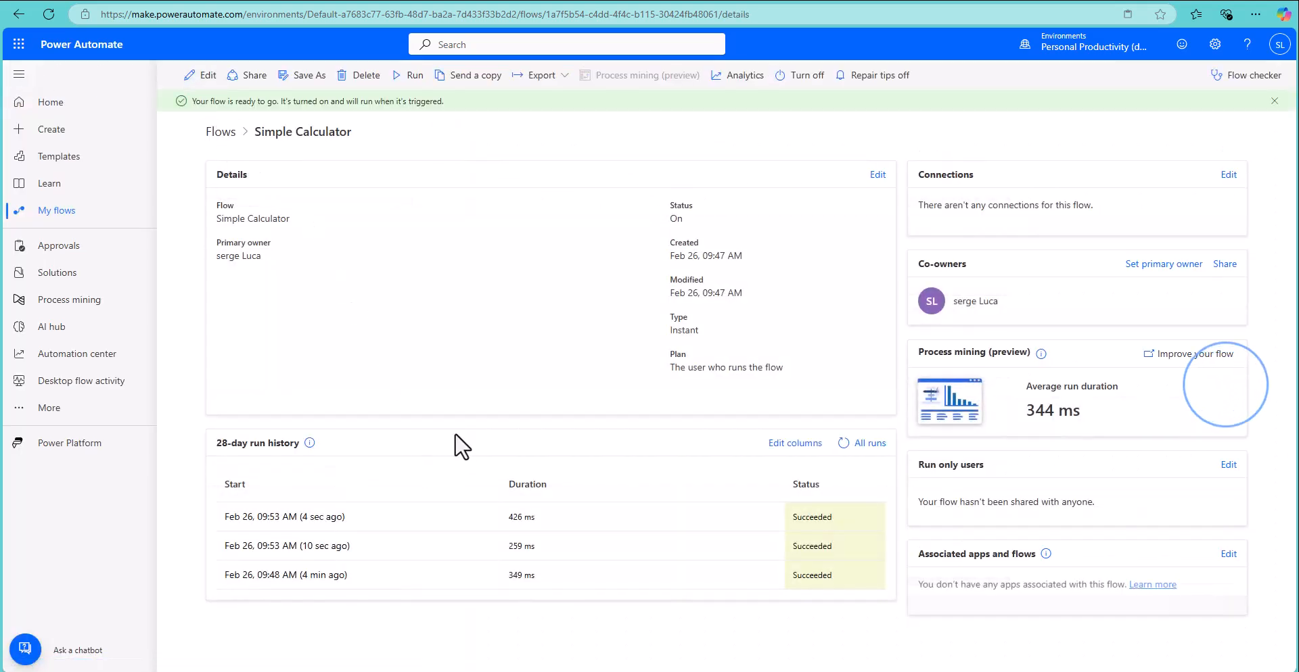
{"action": "left_click", "coordinate": [314, 518]}
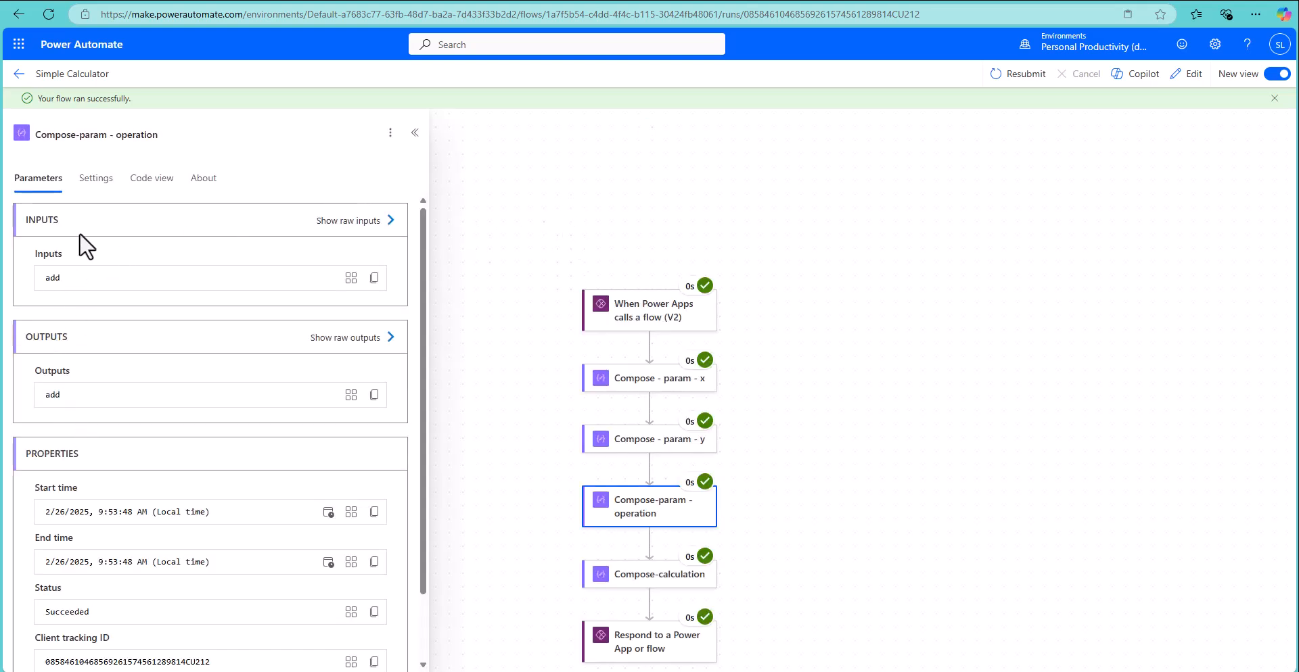
{"action": "left_click", "coordinate": [18, 75]}
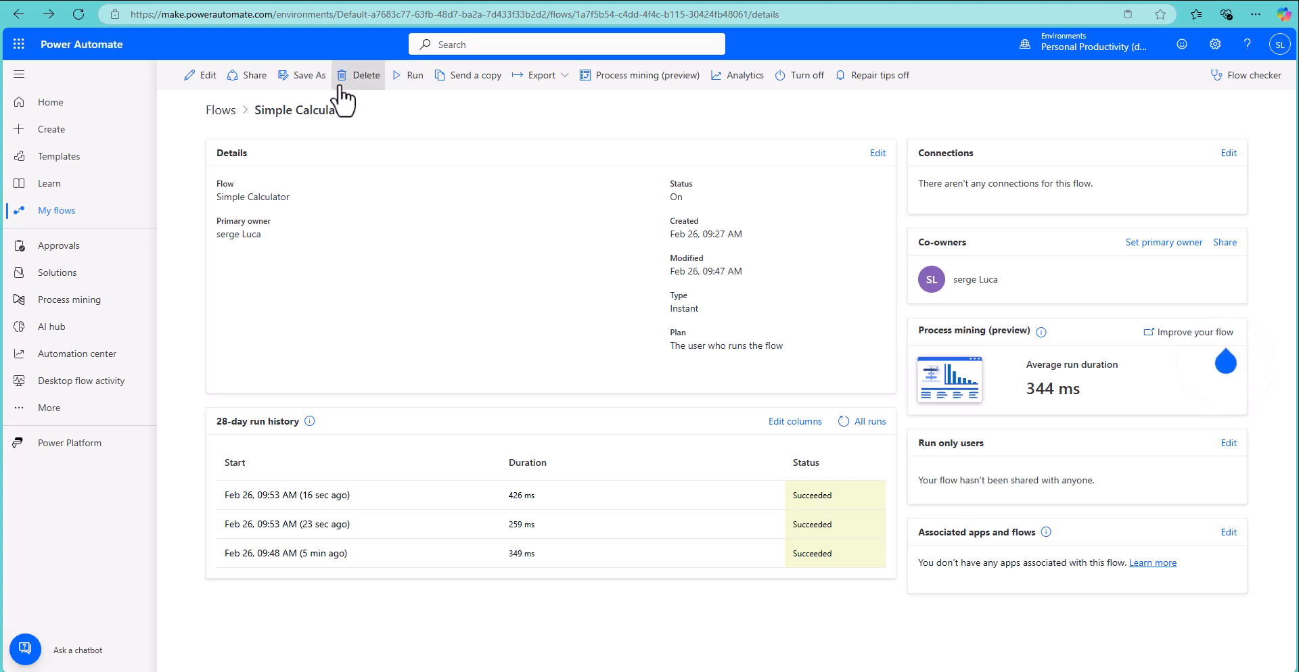
Edit the Simple Calculator flow and insert a Switch action between Compose-param - operation and Compose-calculation
{"action": "left_click", "coordinate": [204, 76]}
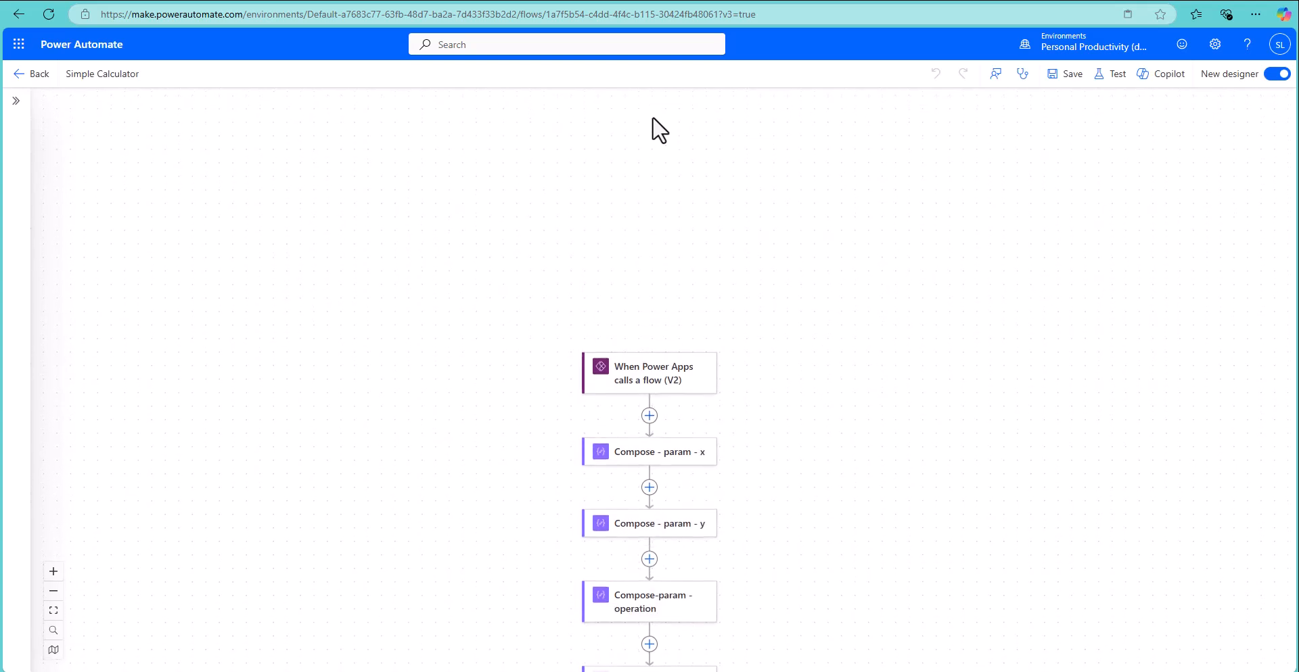
{"action": "scroll", "coordinate": [873, 235], "scroll_direction": "down", "scroll_amount": 1}
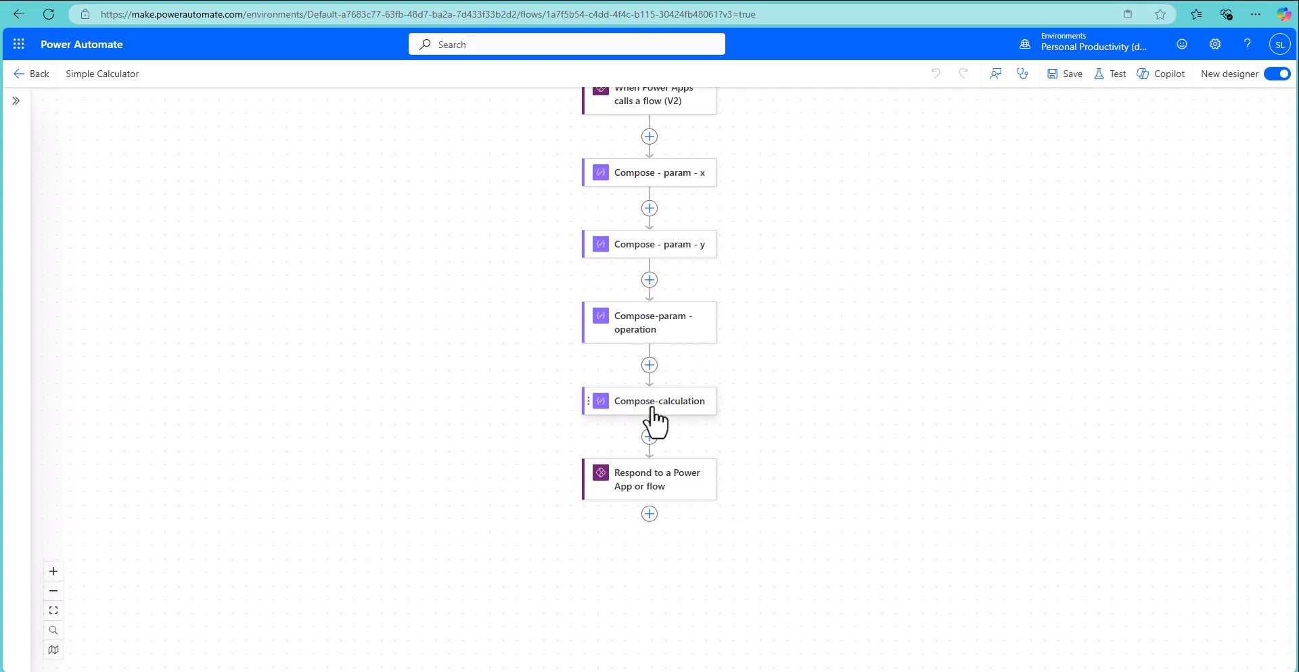
{"action": "left_click", "coordinate": [649, 366]}
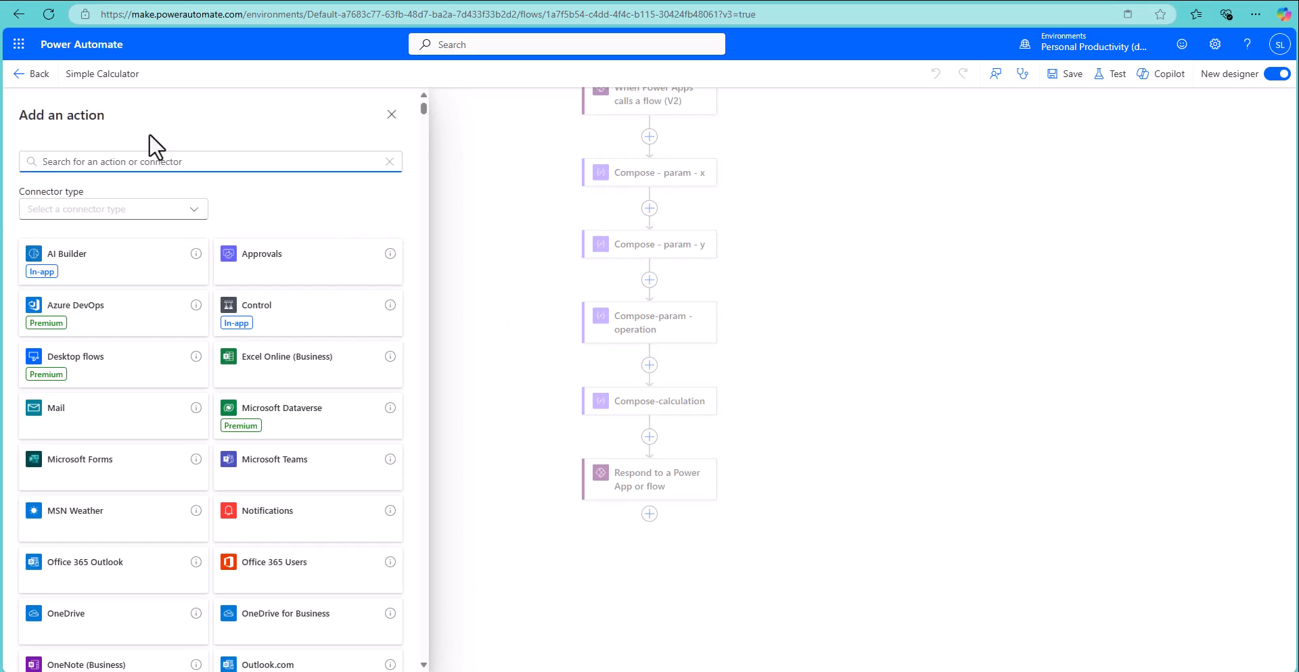
{"action": "type", "text": "swi"}
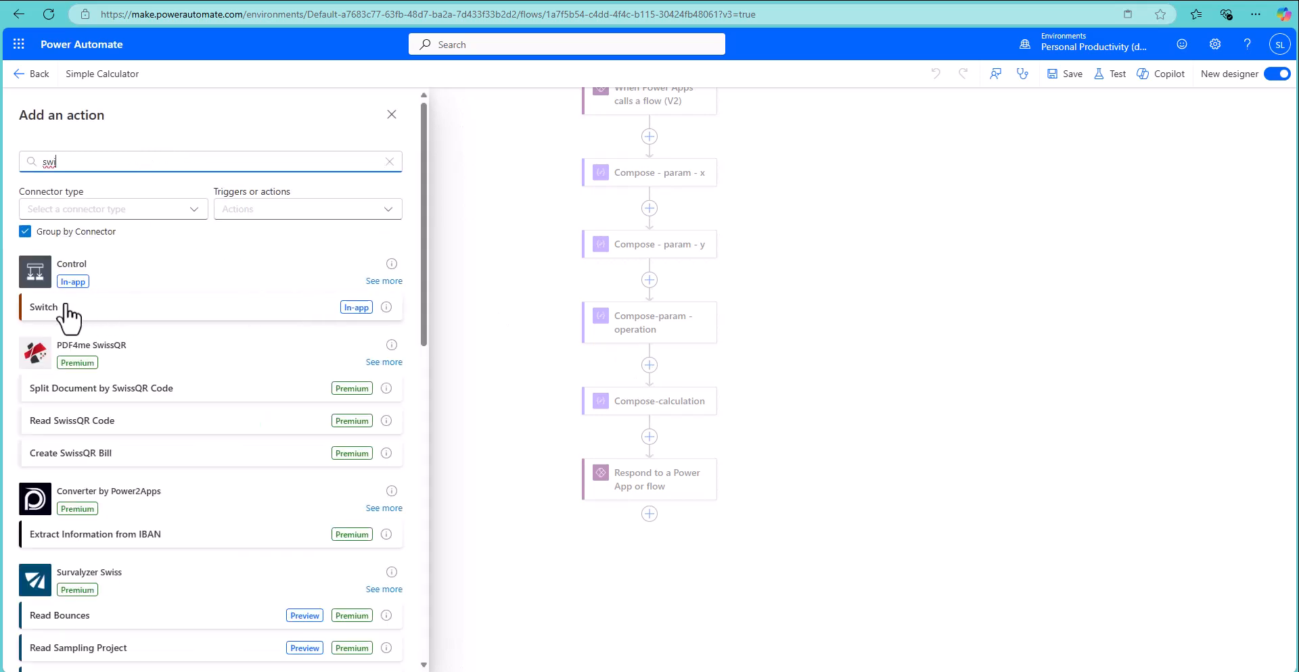
{"action": "left_click", "coordinate": [353, 307]}
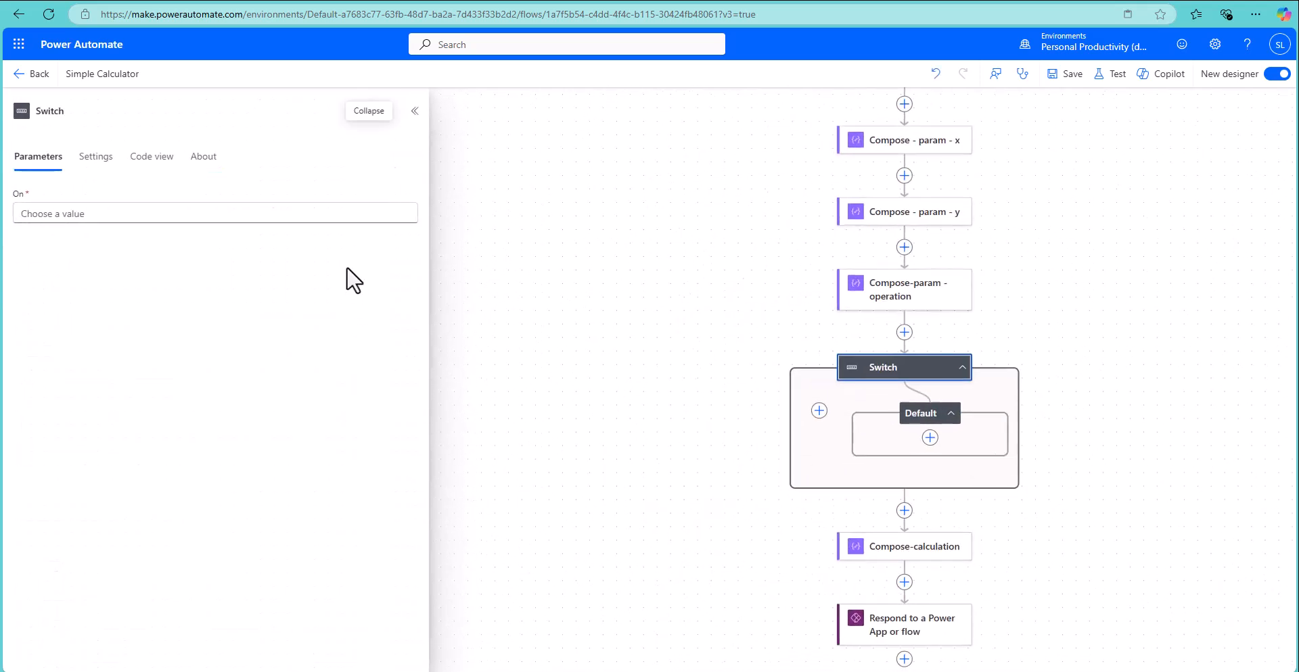
Set the Switch's On value to the Outputs of Compose-param - operation
{"action": "left_click", "coordinate": [116, 215]}
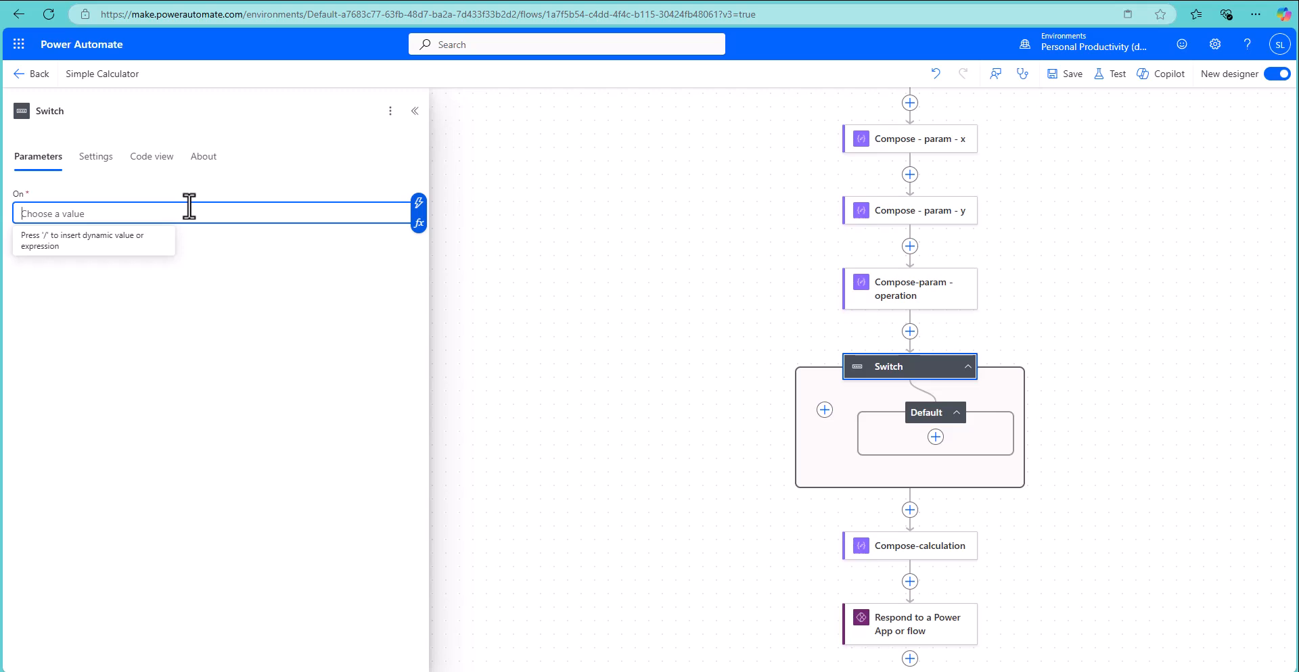
{"action": "left_click", "coordinate": [419, 202]}
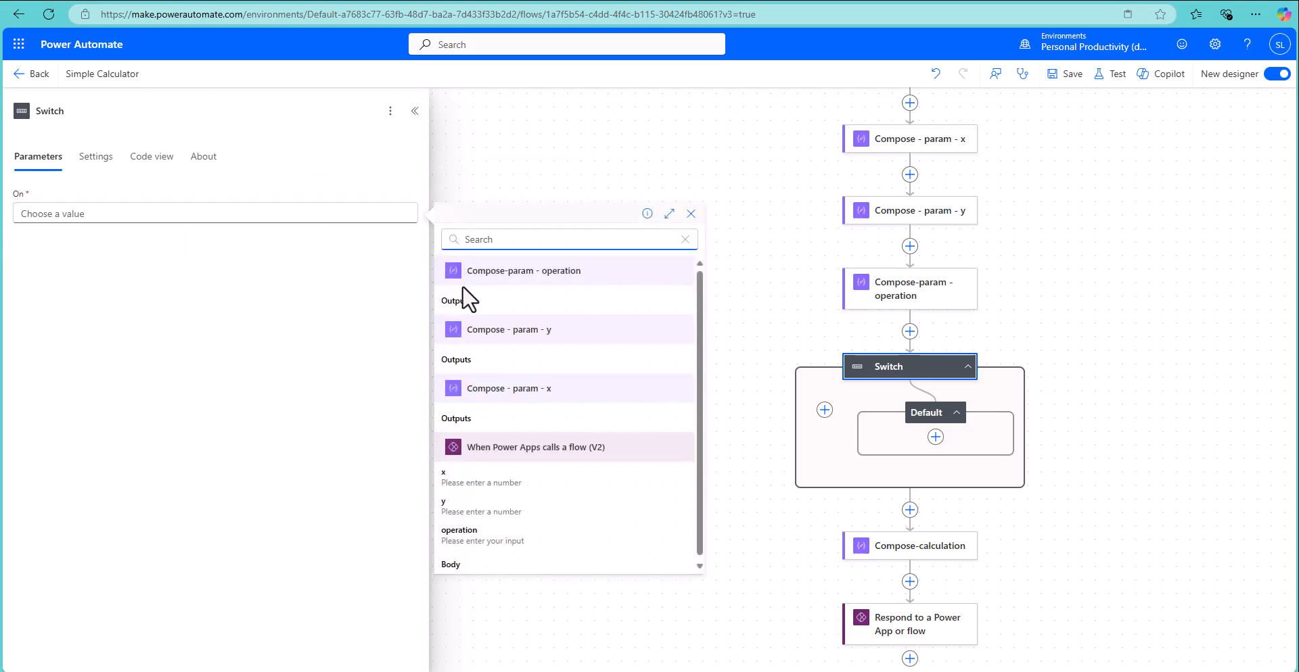
{"action": "left_click", "coordinate": [464, 308]}
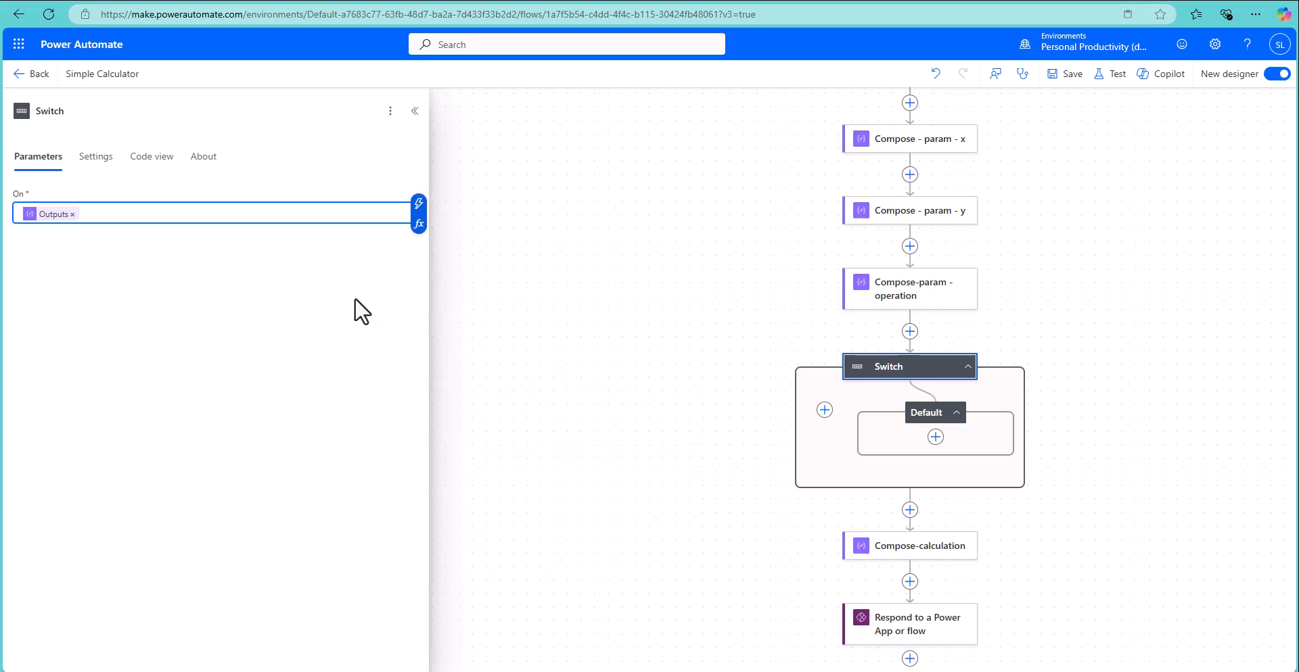
{"action": "left_click", "coordinate": [291, 292]}
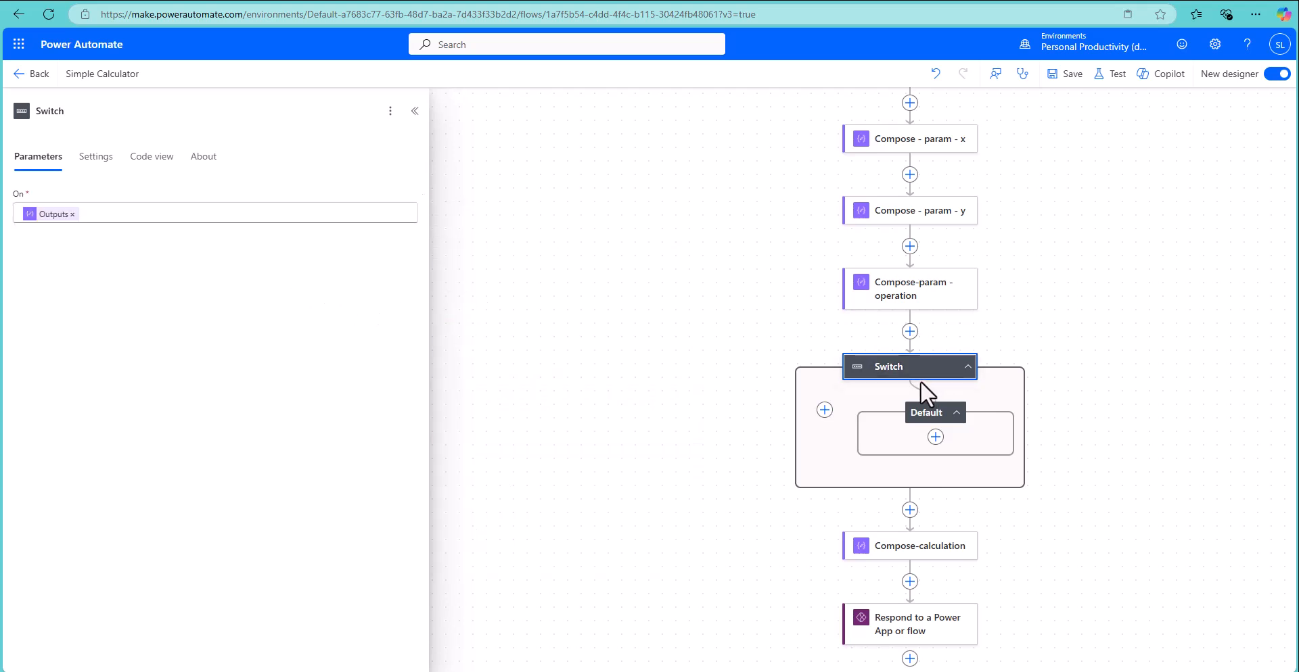
Add a case to the Switch that equals add and rename it Case - add
{"action": "left_click", "coordinate": [824, 410]}
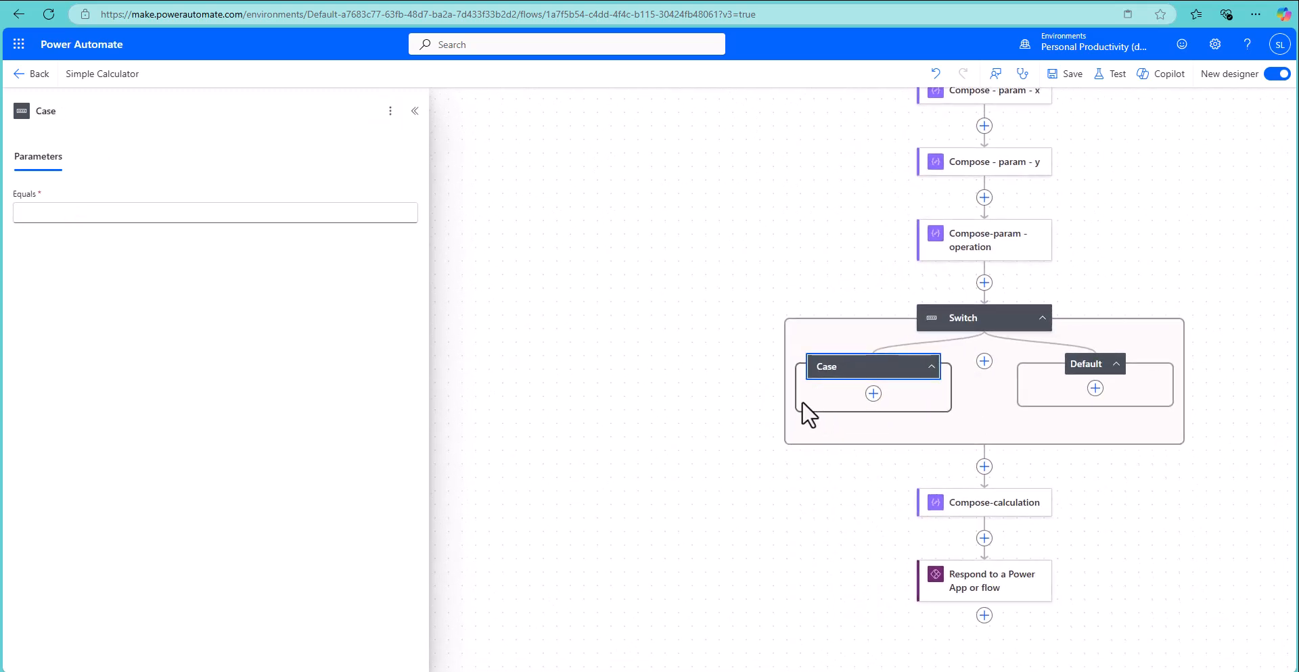
{"action": "left_click", "coordinate": [90, 213]}
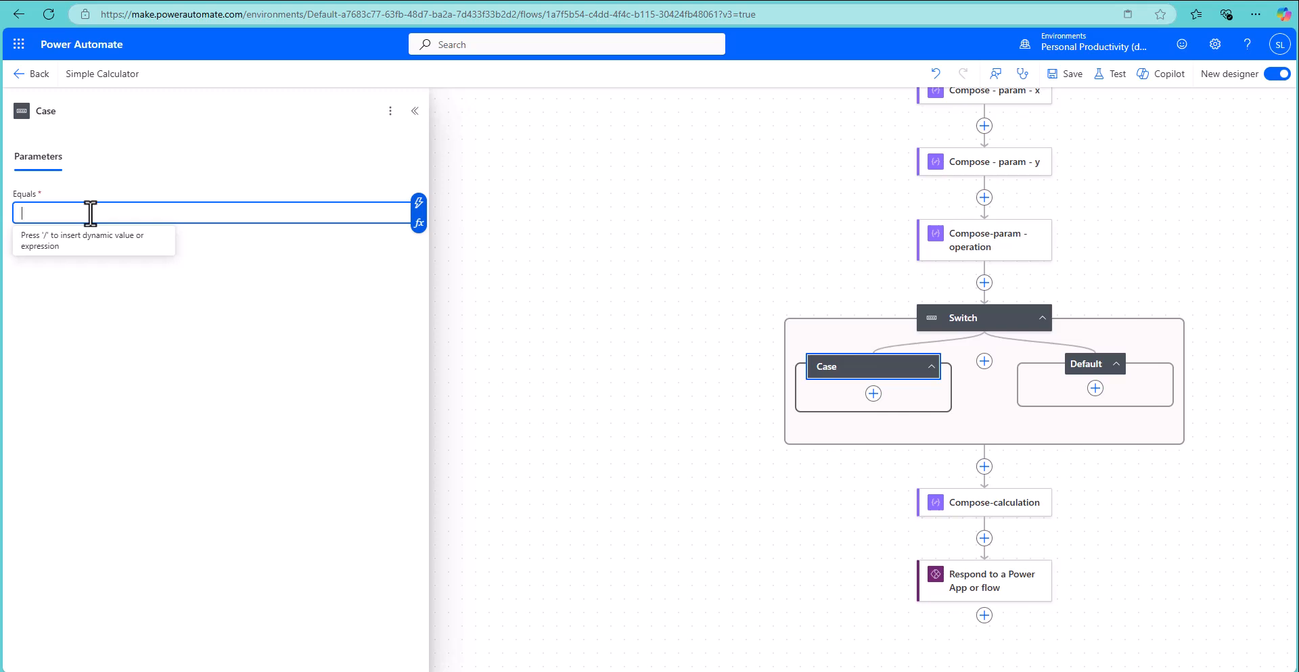
{"action": "type", "text": "add"}
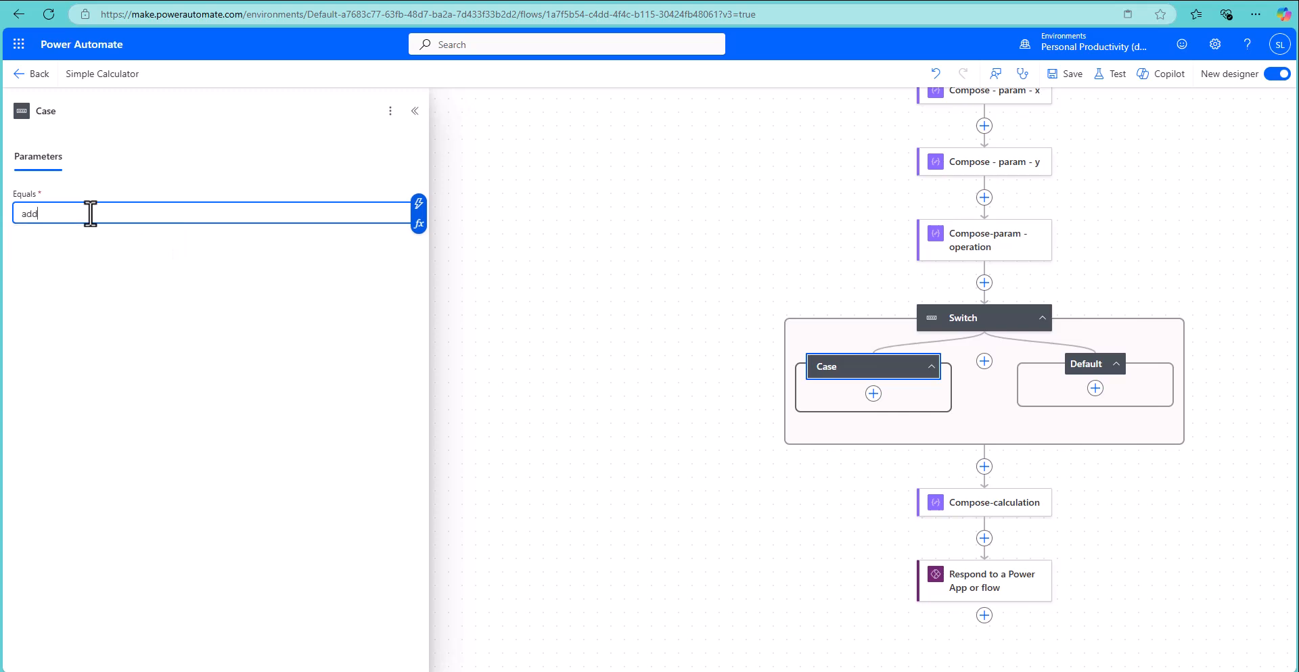
{"action": "left_click", "coordinate": [132, 266]}
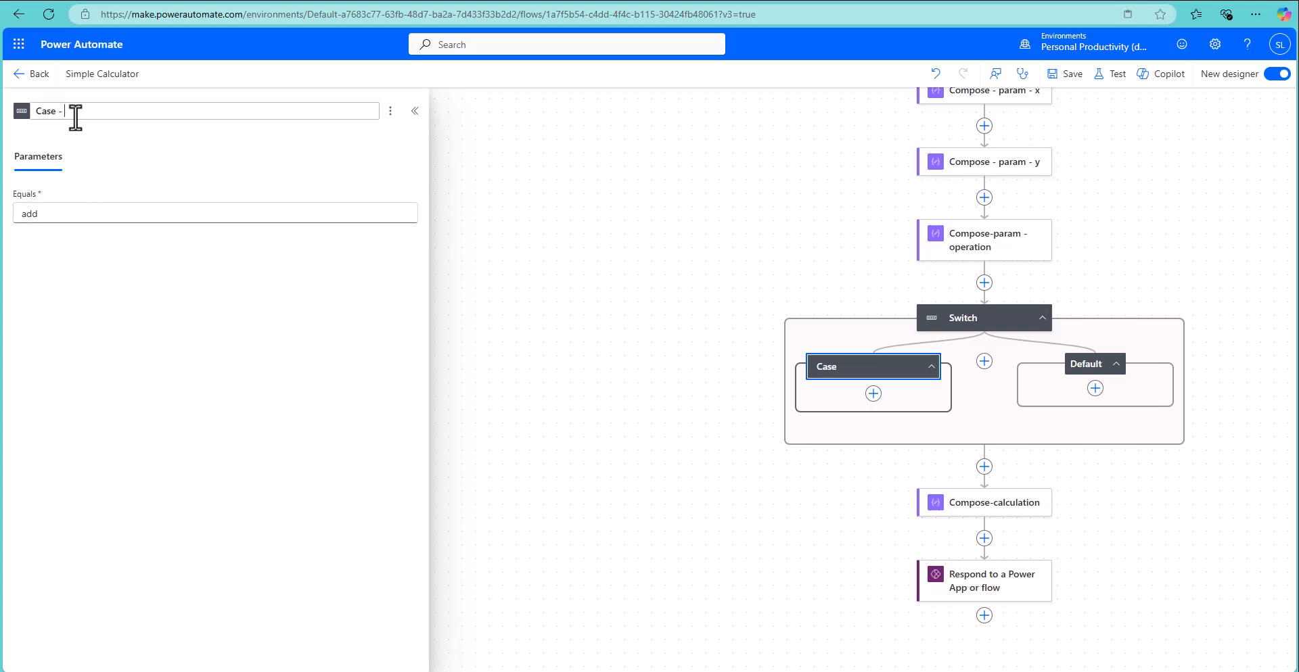
{"action": "type", "text": "add"}
{"action": "left_click", "coordinate": [152, 281]}
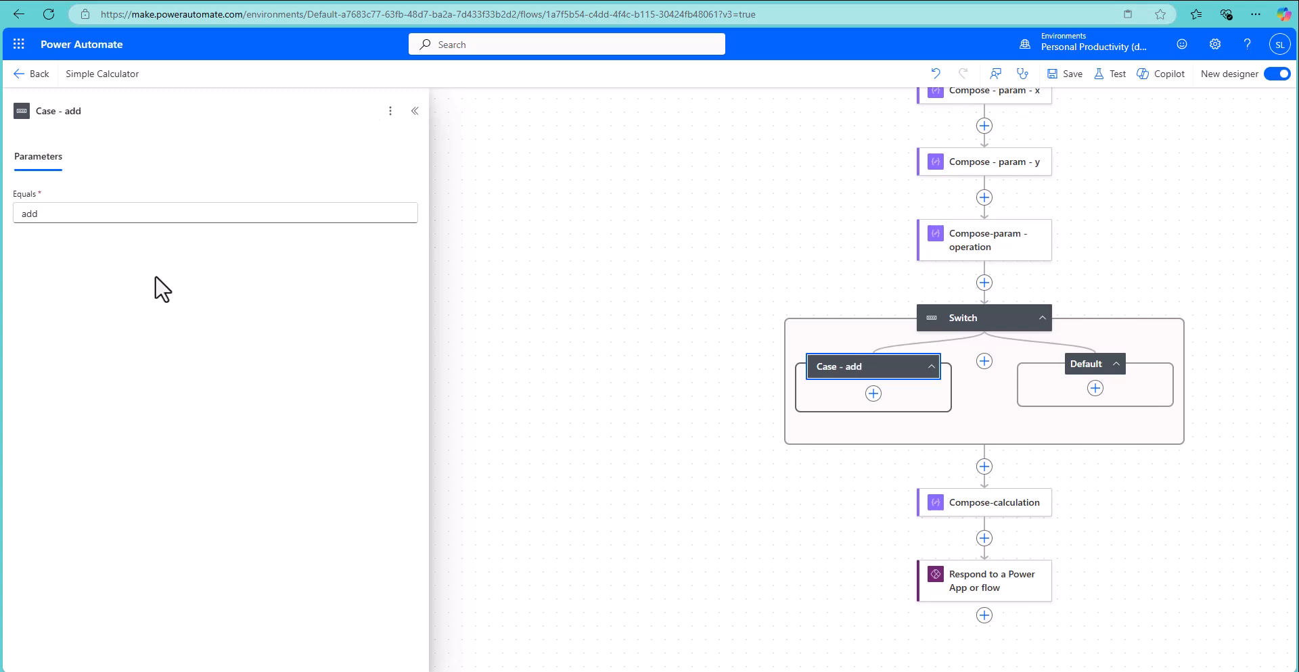
Add a second case to the Switch and rename it Case - substract
{"action": "left_click", "coordinate": [985, 361]}
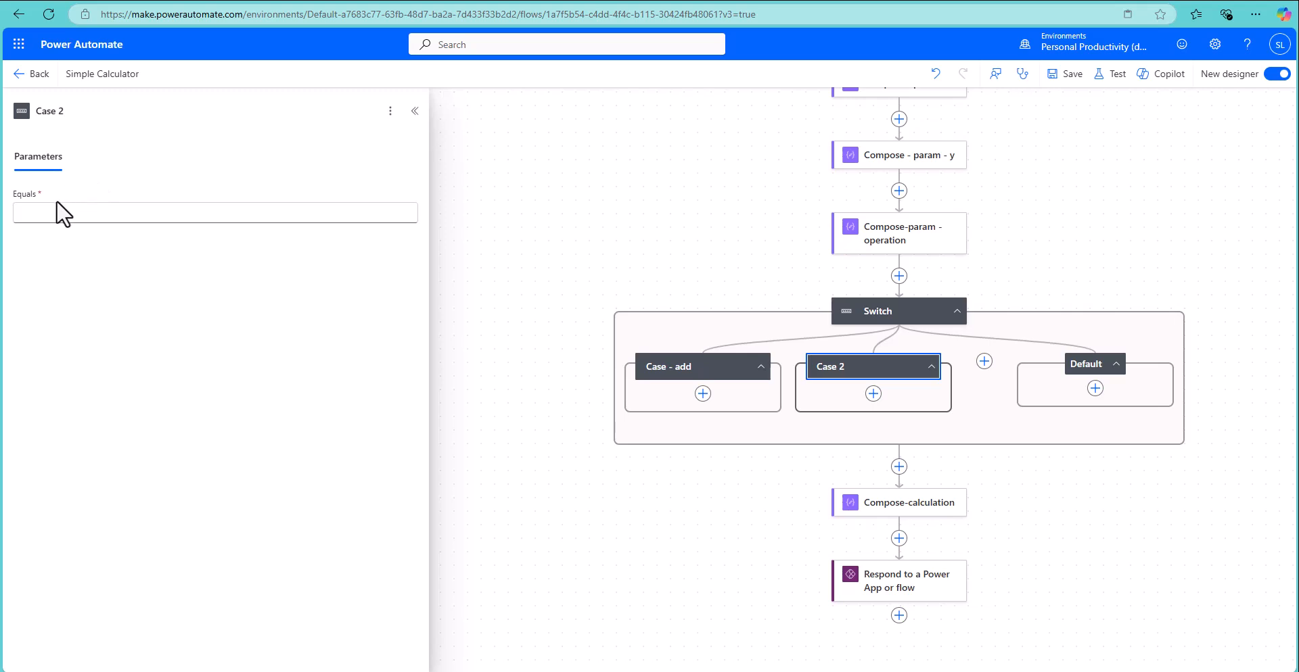
{"action": "left_click", "coordinate": [63, 112]}
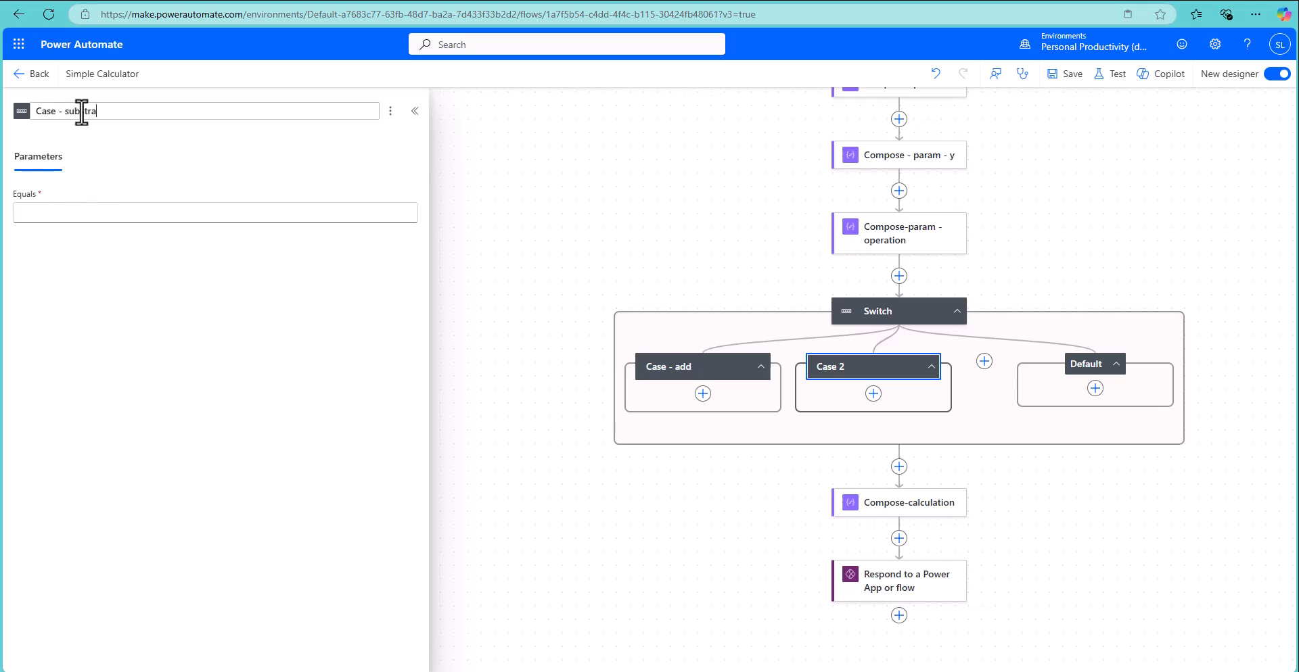
{"action": "left_click", "coordinate": [93, 165]}
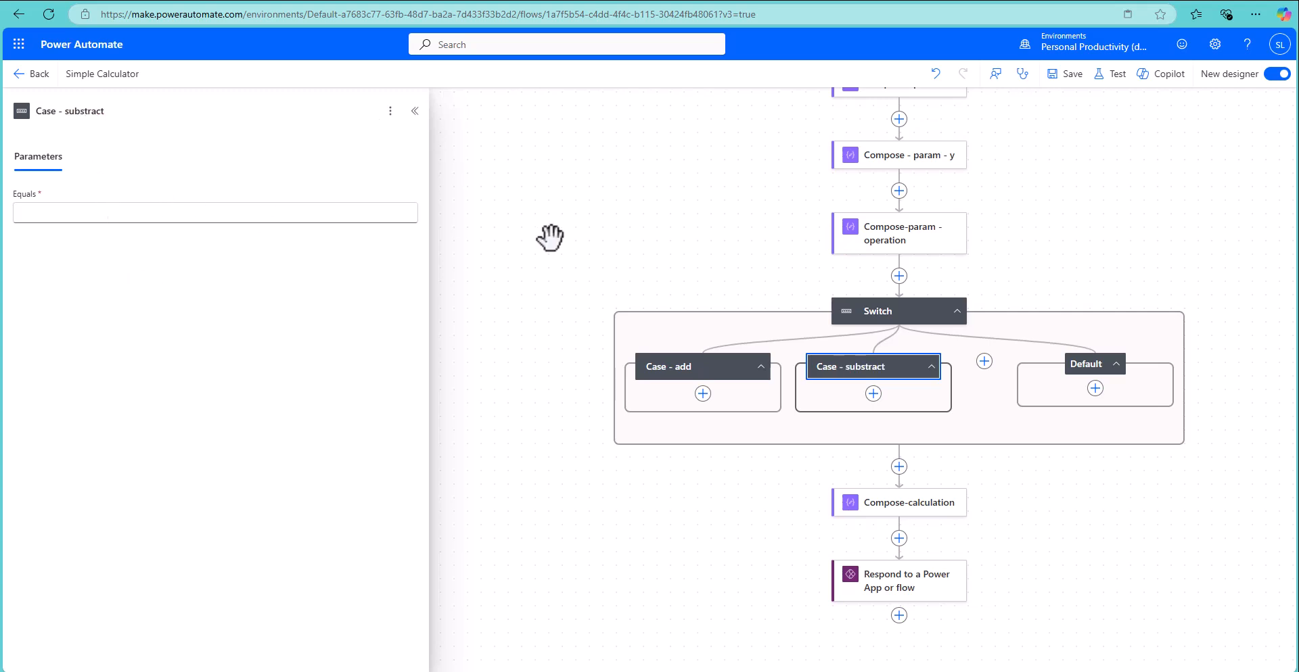
Add a third Switch case renamed Case - multiply, and reopen the settings of Case - add
{"action": "left_click", "coordinate": [984, 361]}
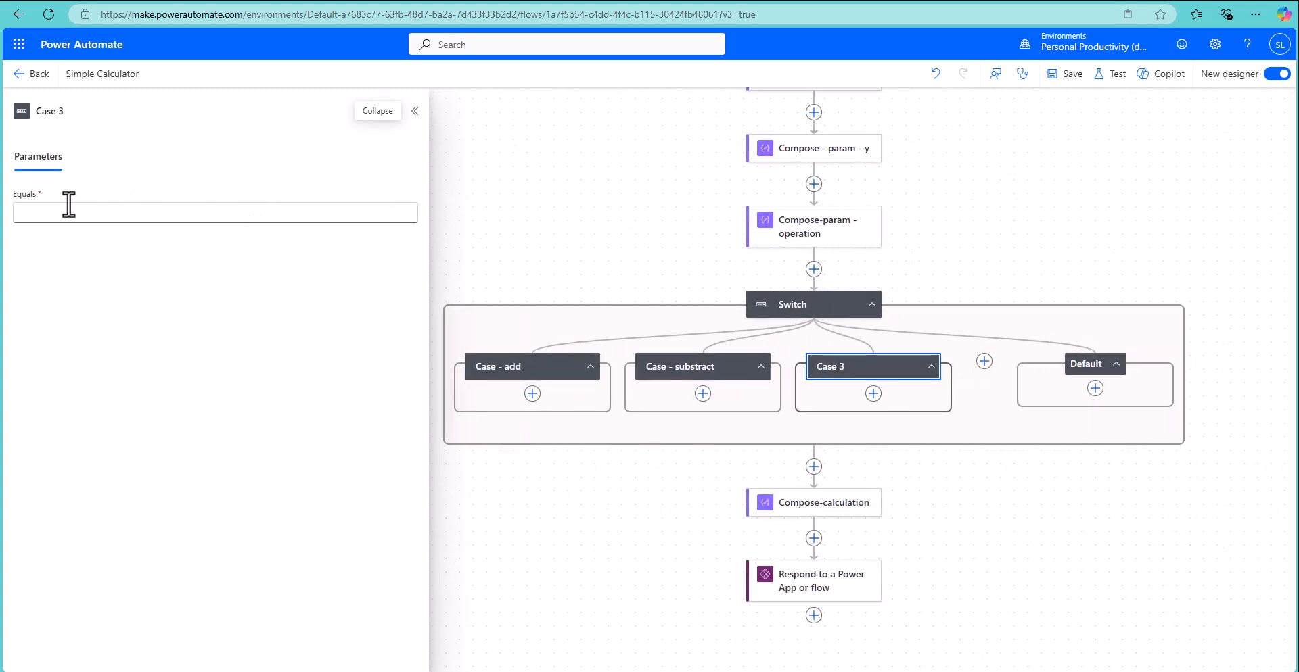
{"action": "left_click", "coordinate": [74, 111]}
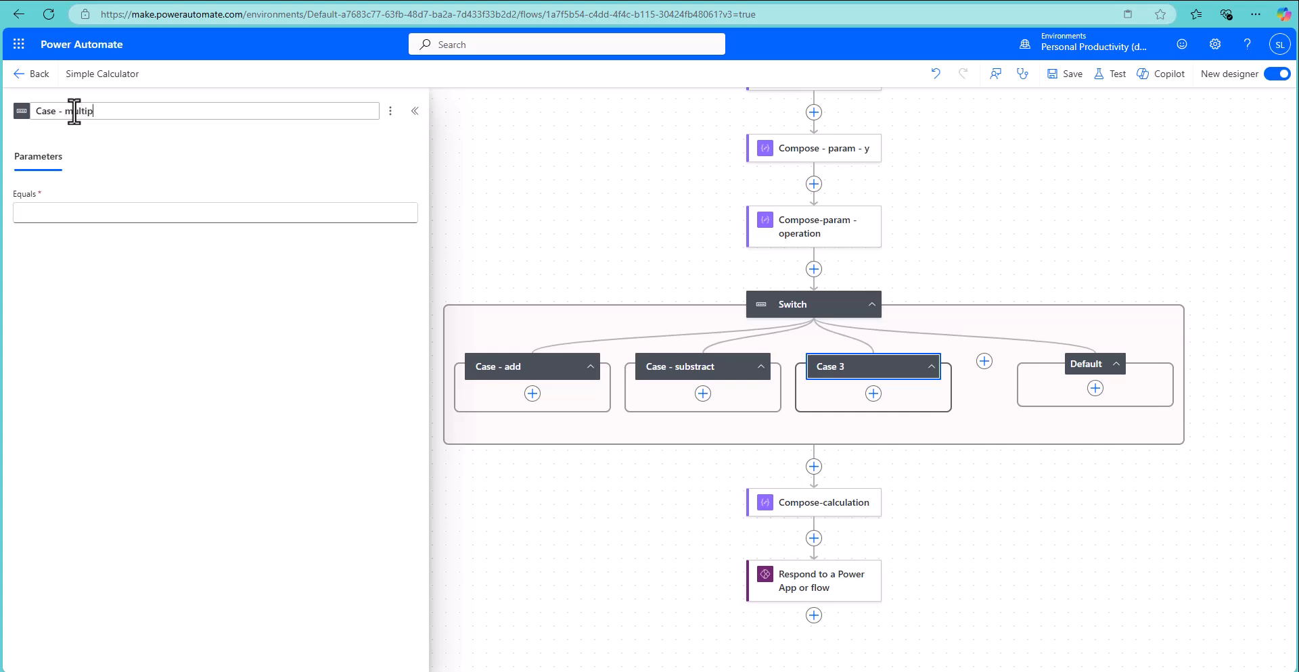
{"action": "left_click", "coordinate": [169, 161]}
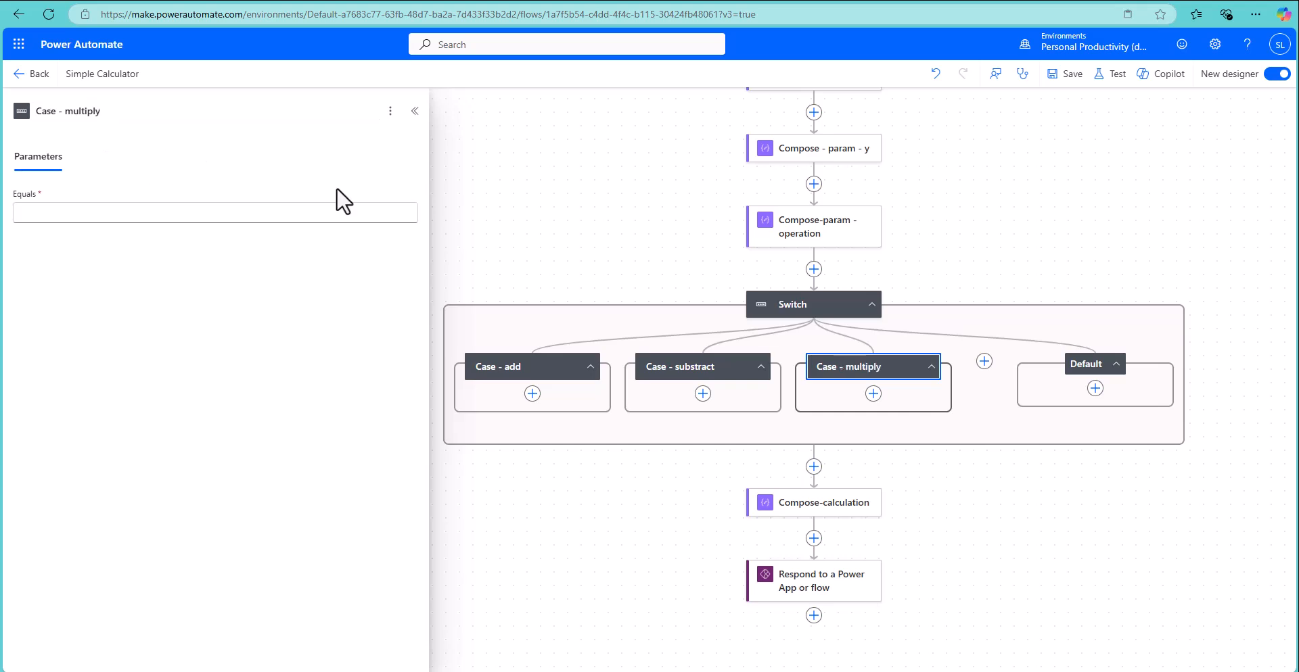
{"action": "left_click", "coordinate": [522, 366]}
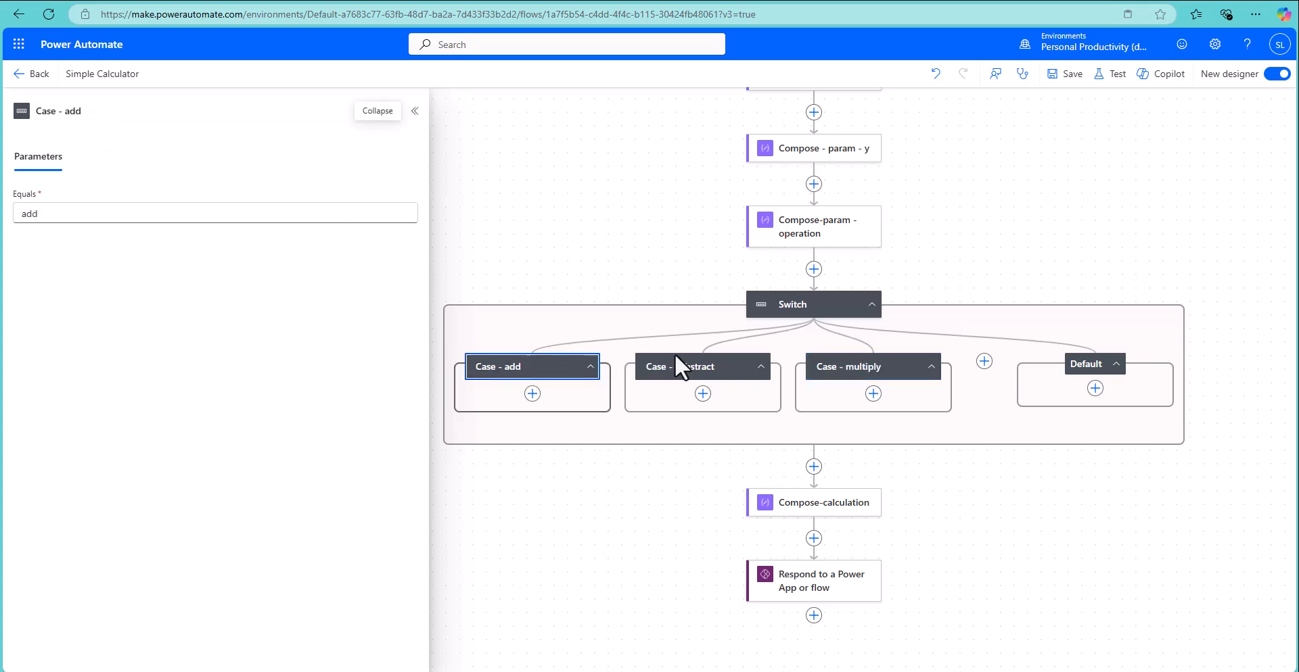
Set Case - substract to equal substract and Case - multiply to equal multiply
{"action": "left_click", "coordinate": [697, 368]}
{"action": "left_click", "coordinate": [109, 204]}
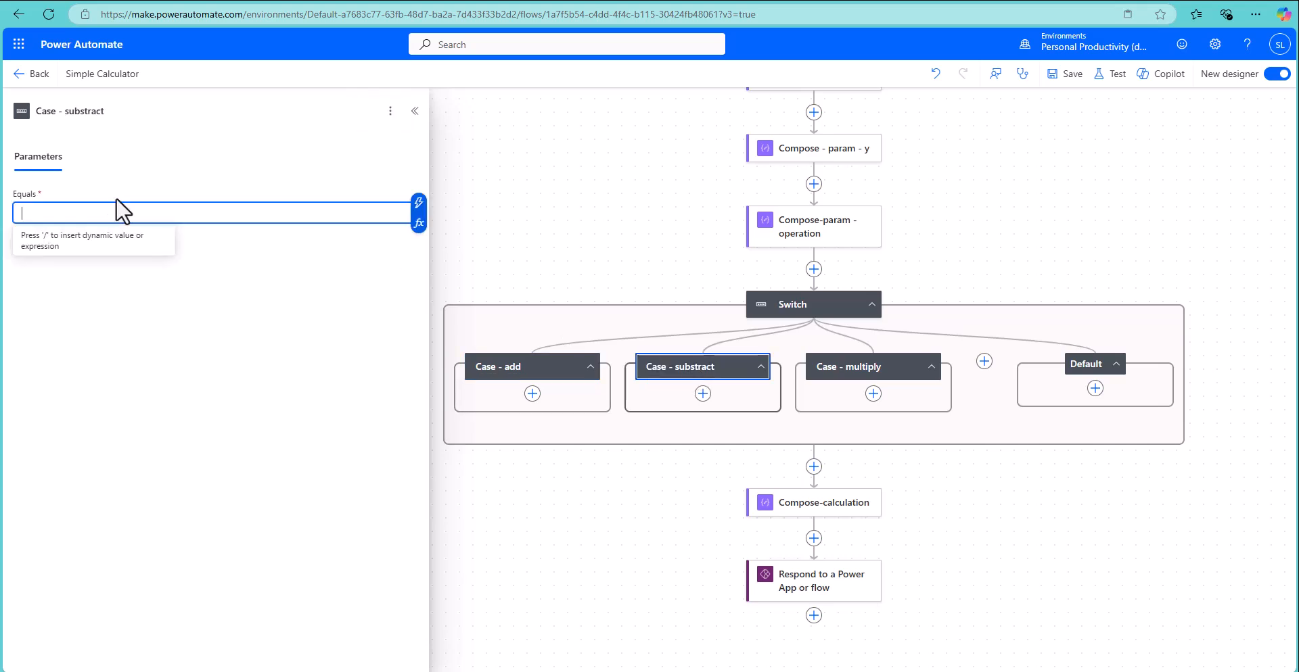
{"action": "type", "text": "substract"}
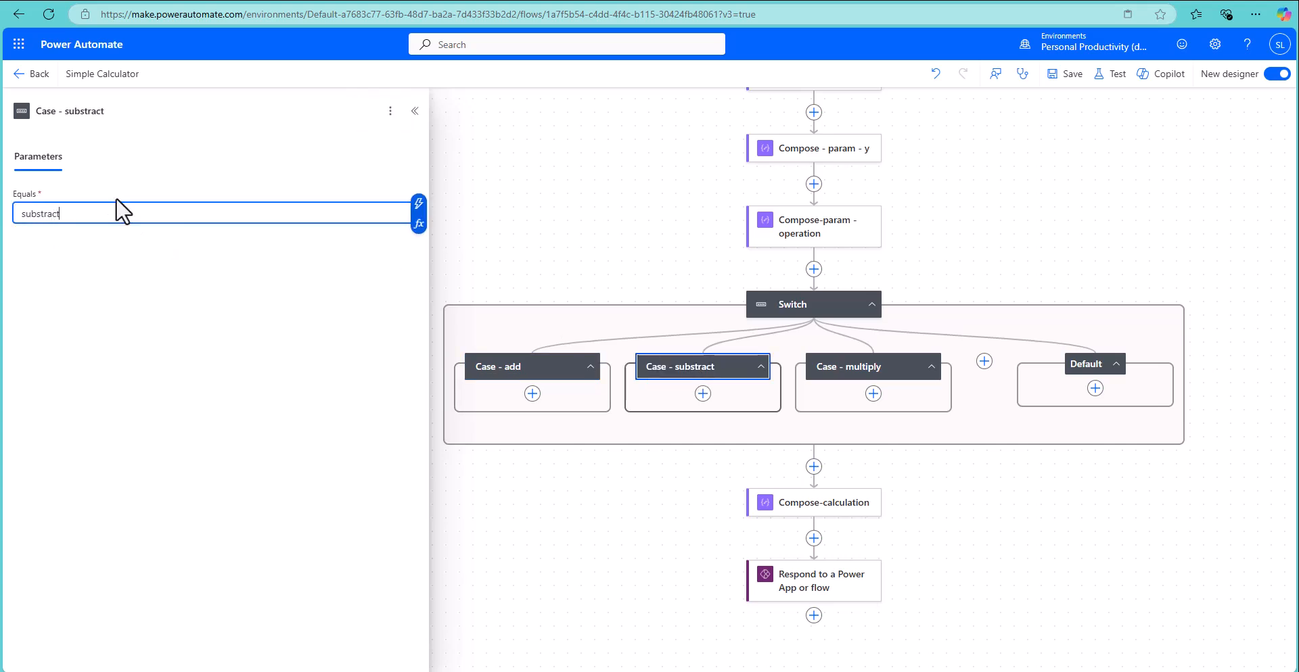
{"action": "left_click", "coordinate": [850, 366]}
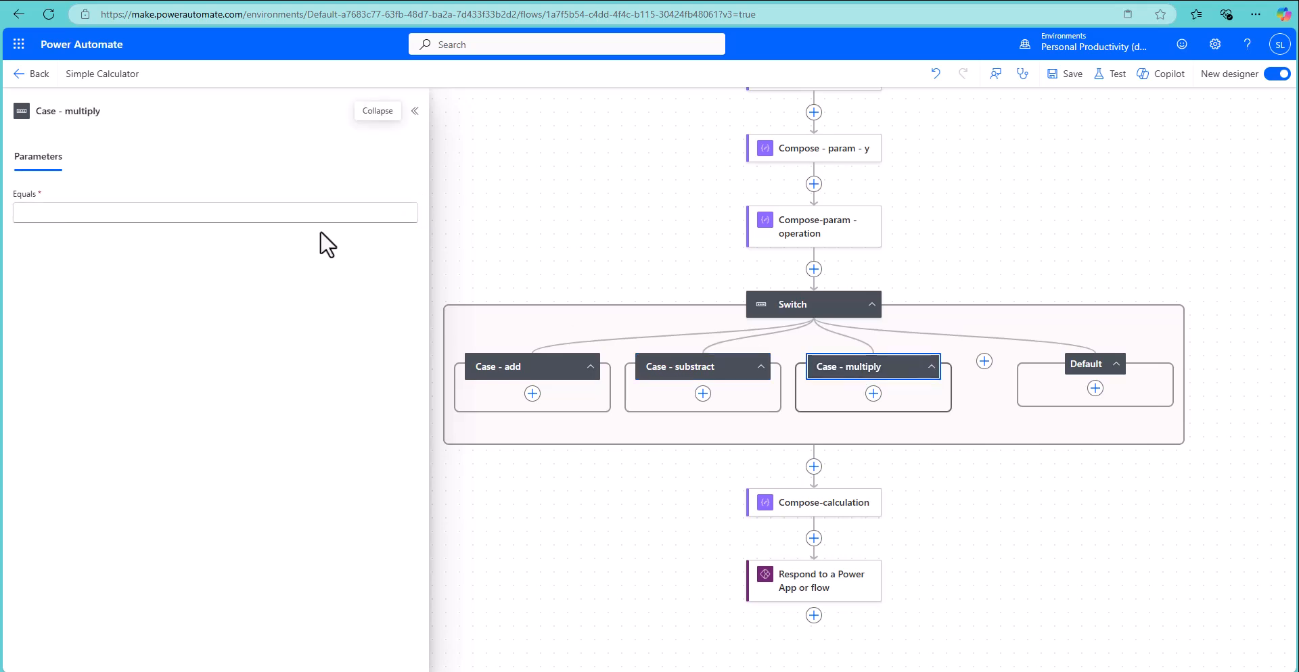
{"action": "left_click", "coordinate": [70, 215]}
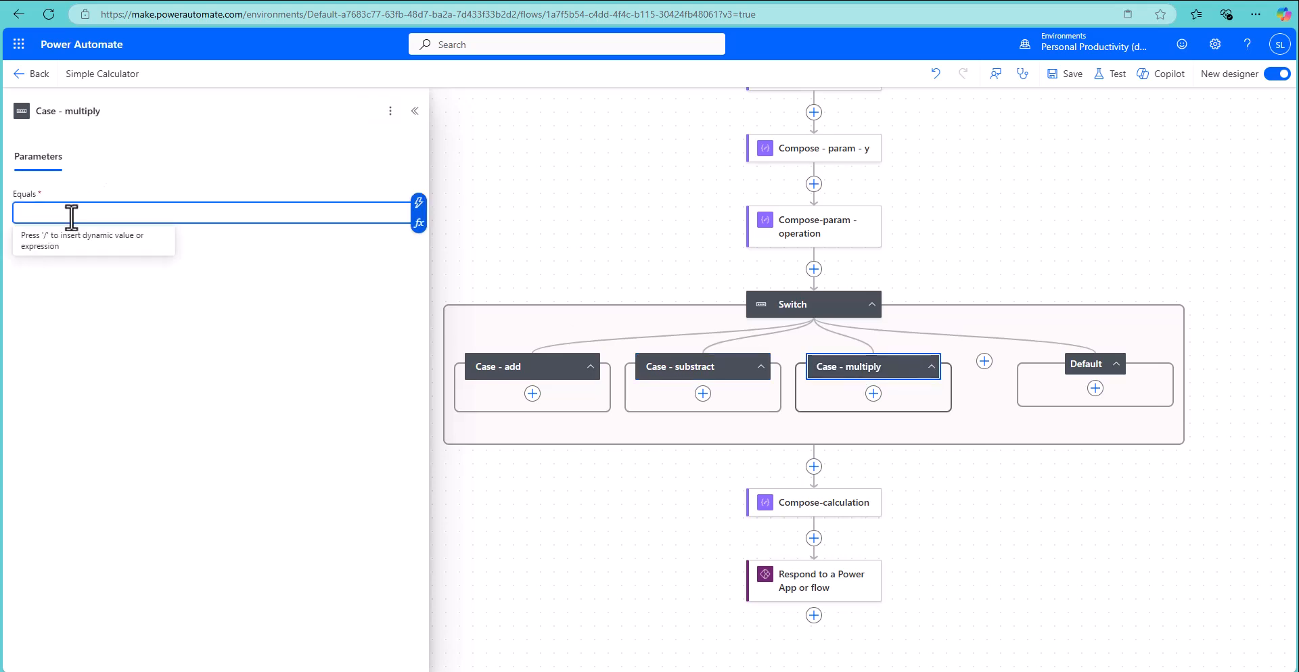
{"action": "type", "text": "multiply"}
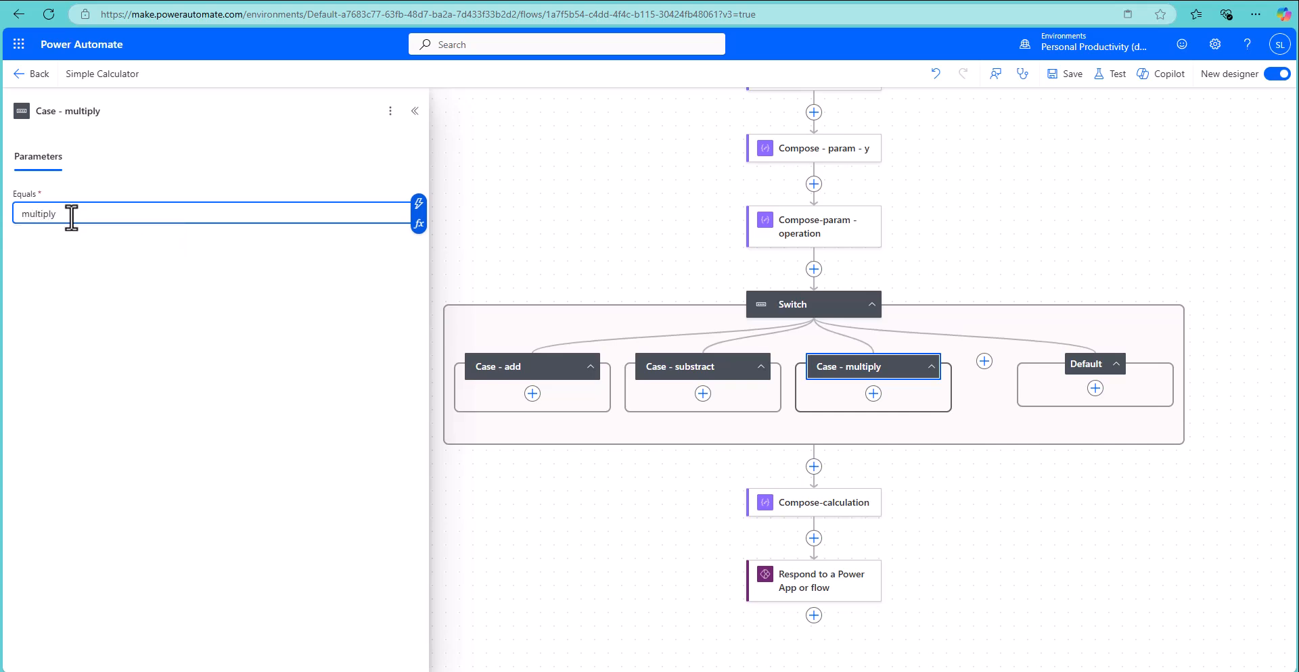
{"action": "left_click", "coordinate": [76, 267]}
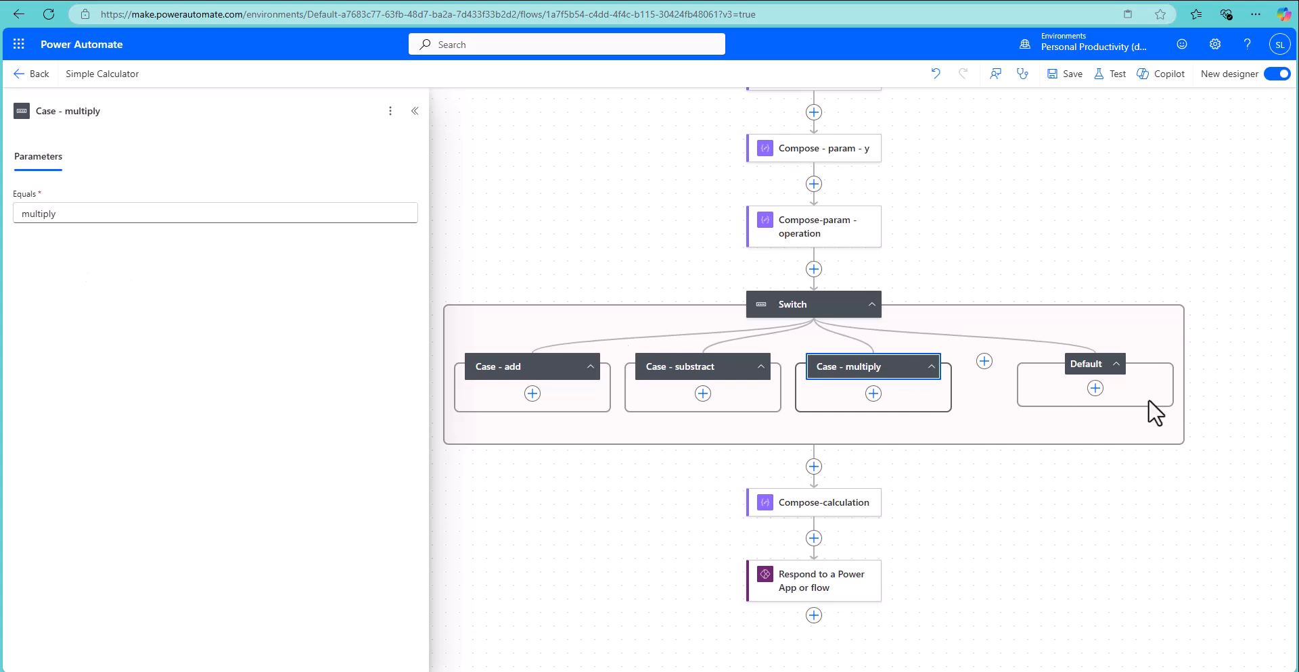
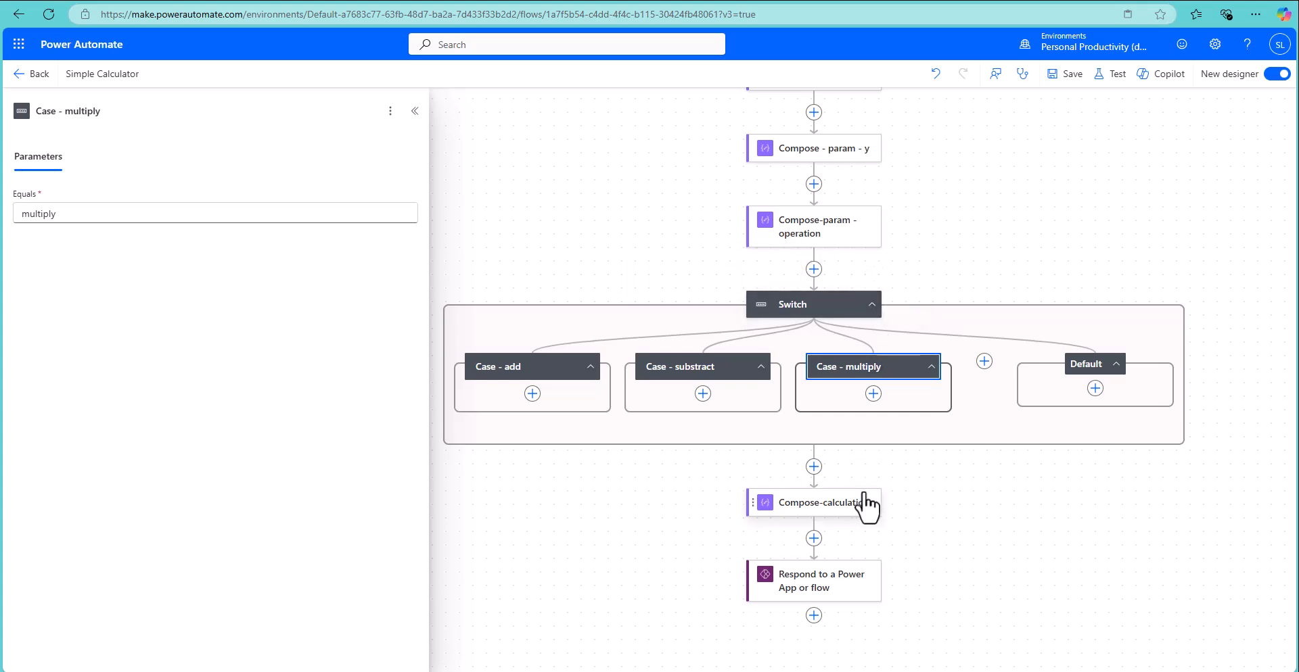
Insert an Initialize variable action between Compose-param - operation and the Switch
{"action": "scroll", "coordinate": [863, 506], "scroll_direction": "down", "scroll_amount": 1}
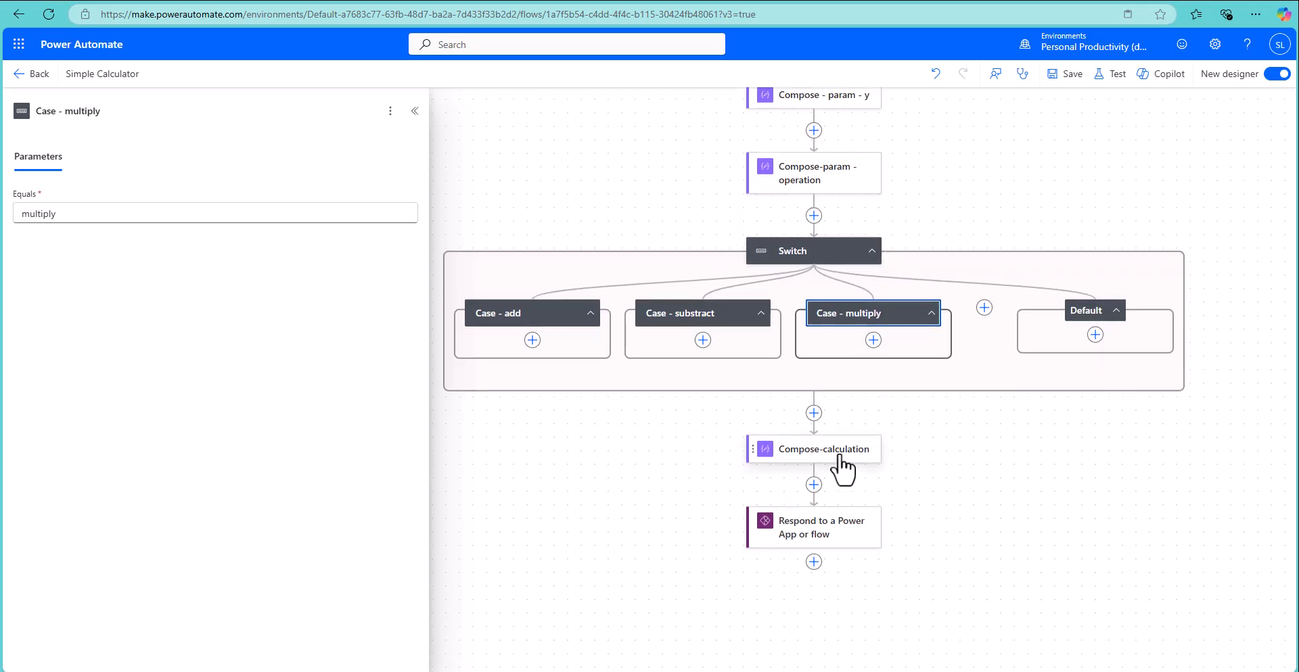
{"action": "left_click", "coordinate": [814, 215]}
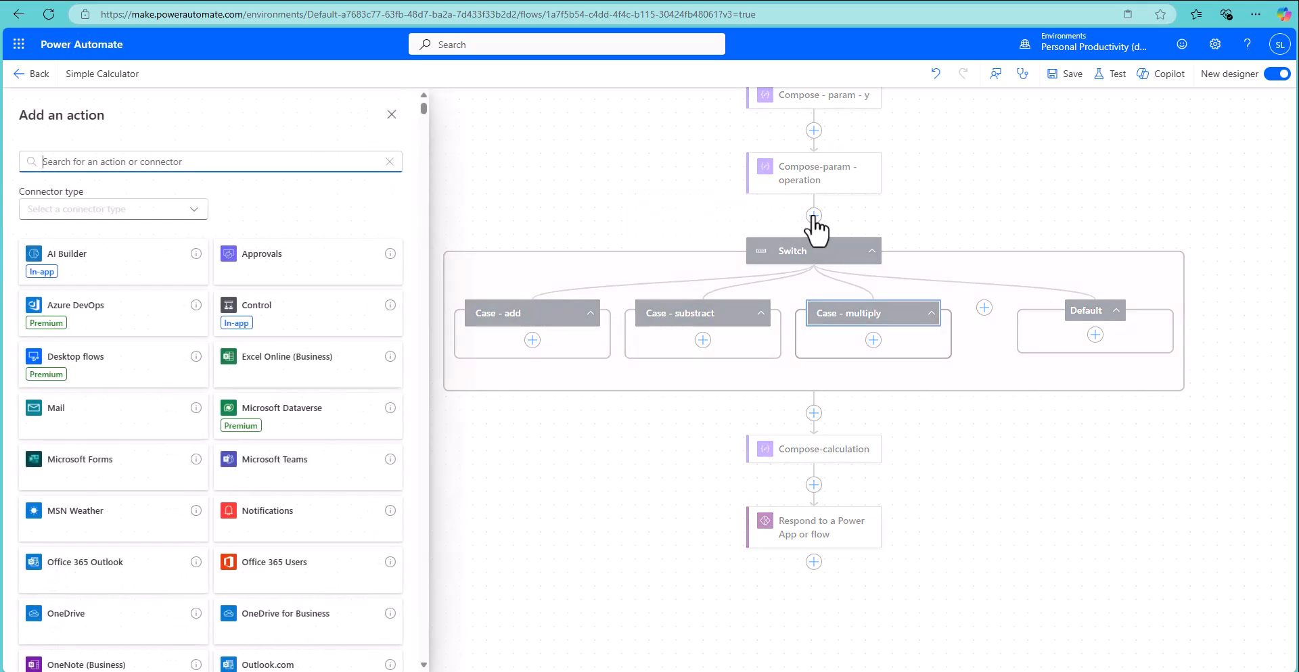
{"action": "left_click", "coordinate": [175, 169]}
{"action": "type", "text": "variabl"}
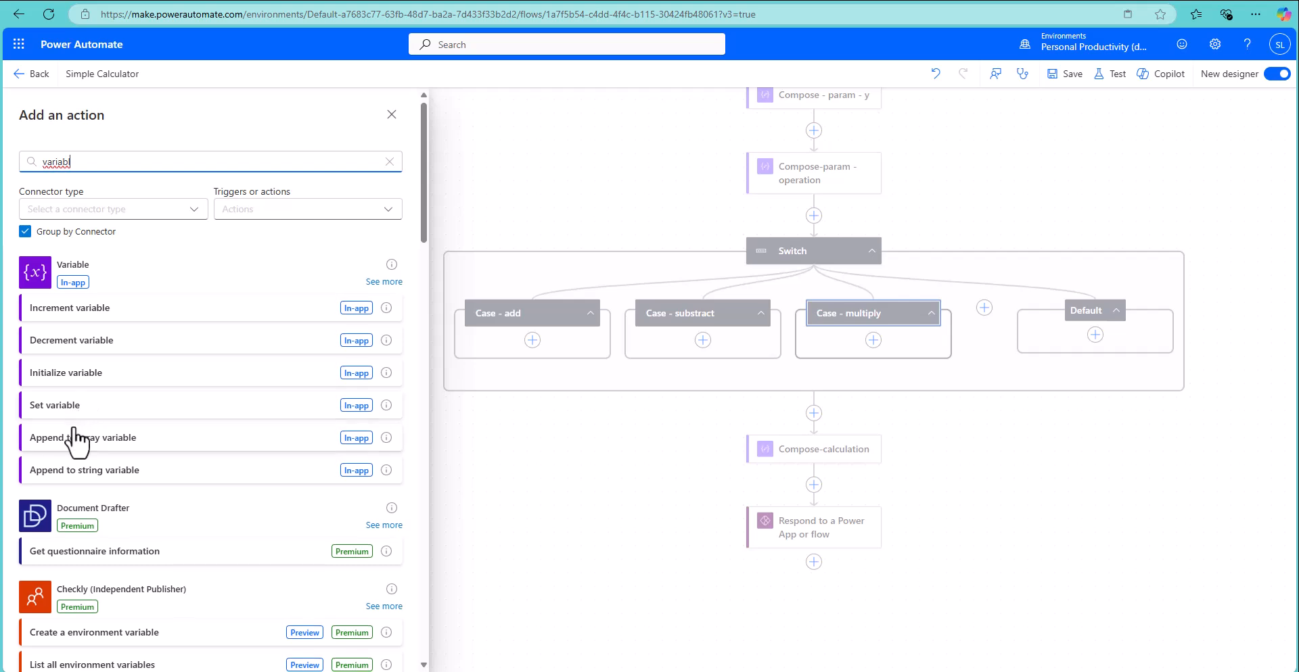
{"action": "left_click", "coordinate": [384, 281]}
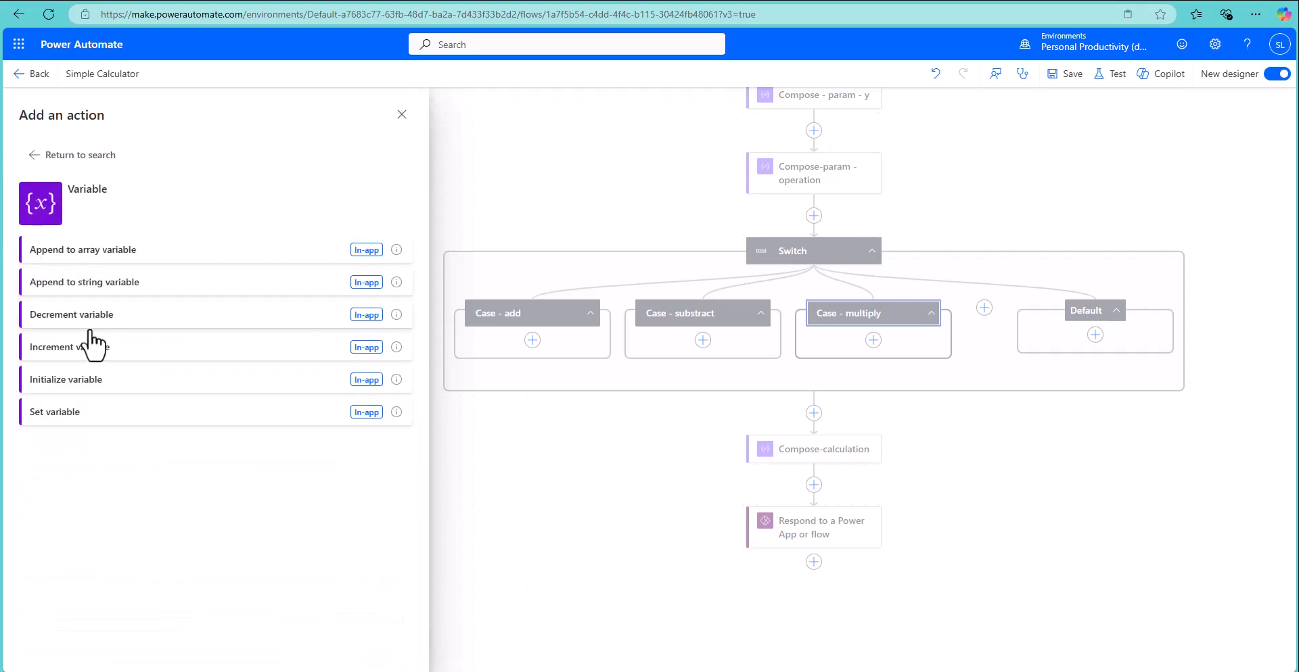
{"action": "left_click", "coordinate": [76, 381]}
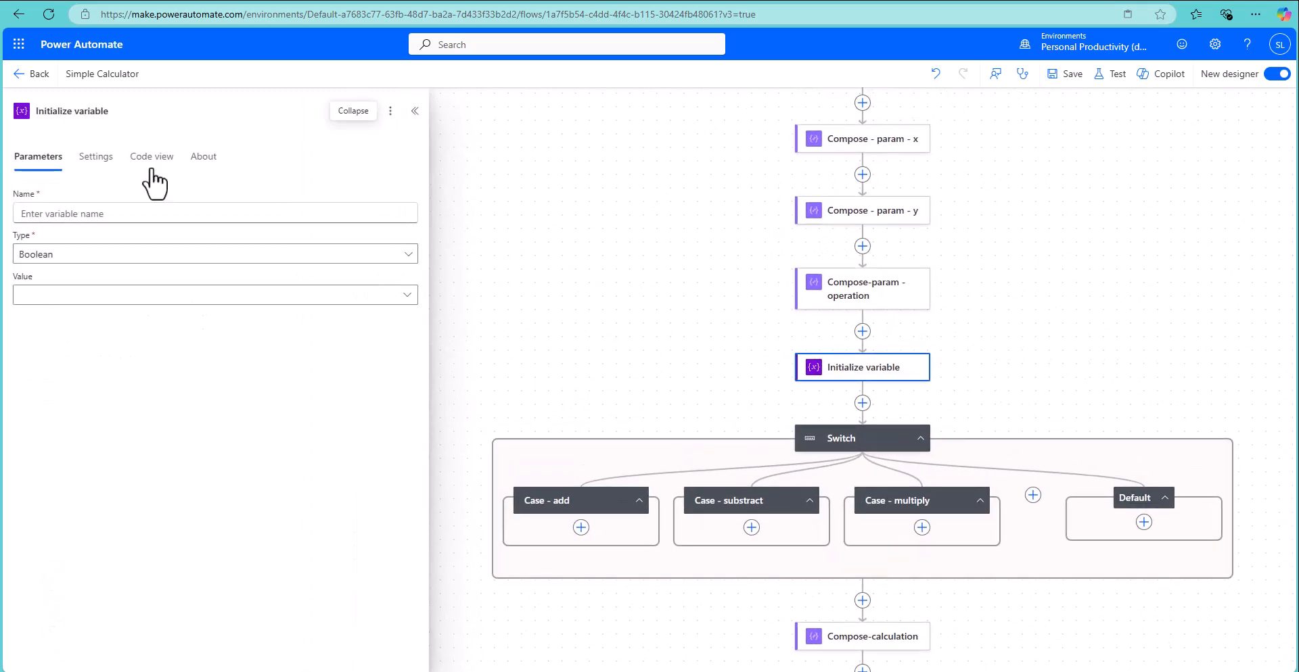
Rename the new action Initialize variable - z and define its variable as z with type Float
{"action": "left_click", "coordinate": [132, 114]}
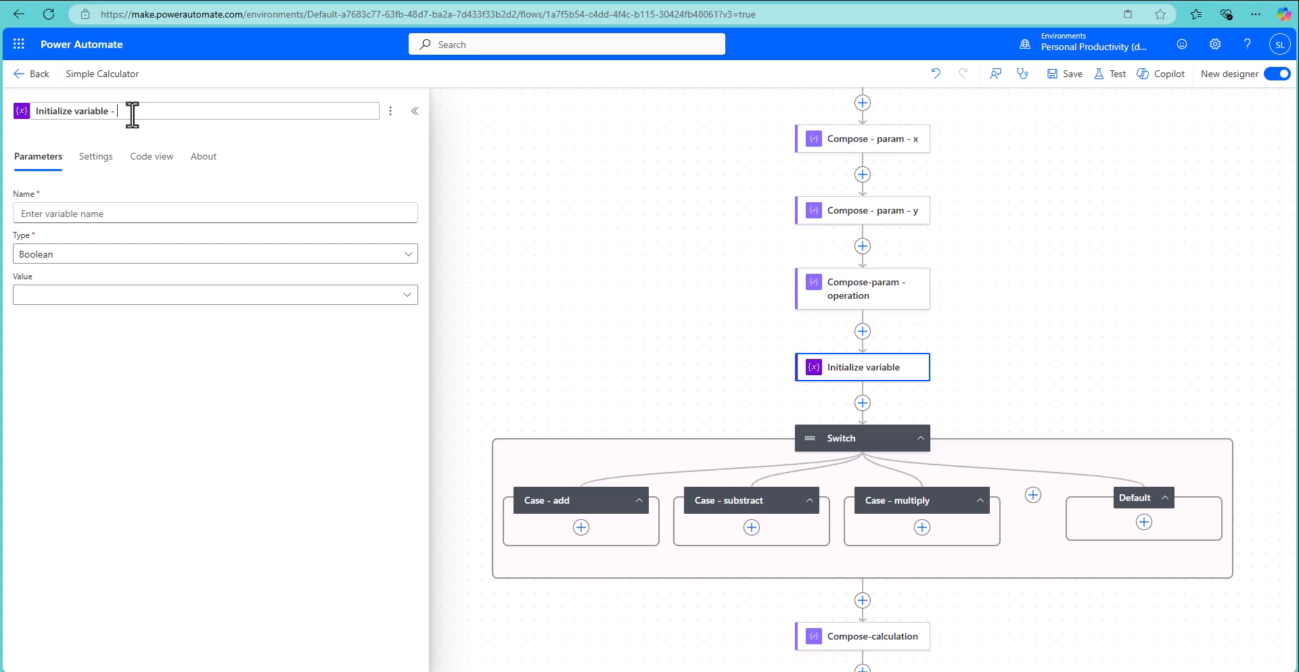
{"action": "key", "text": "Return"}
{"action": "left_click", "coordinate": [130, 214]}
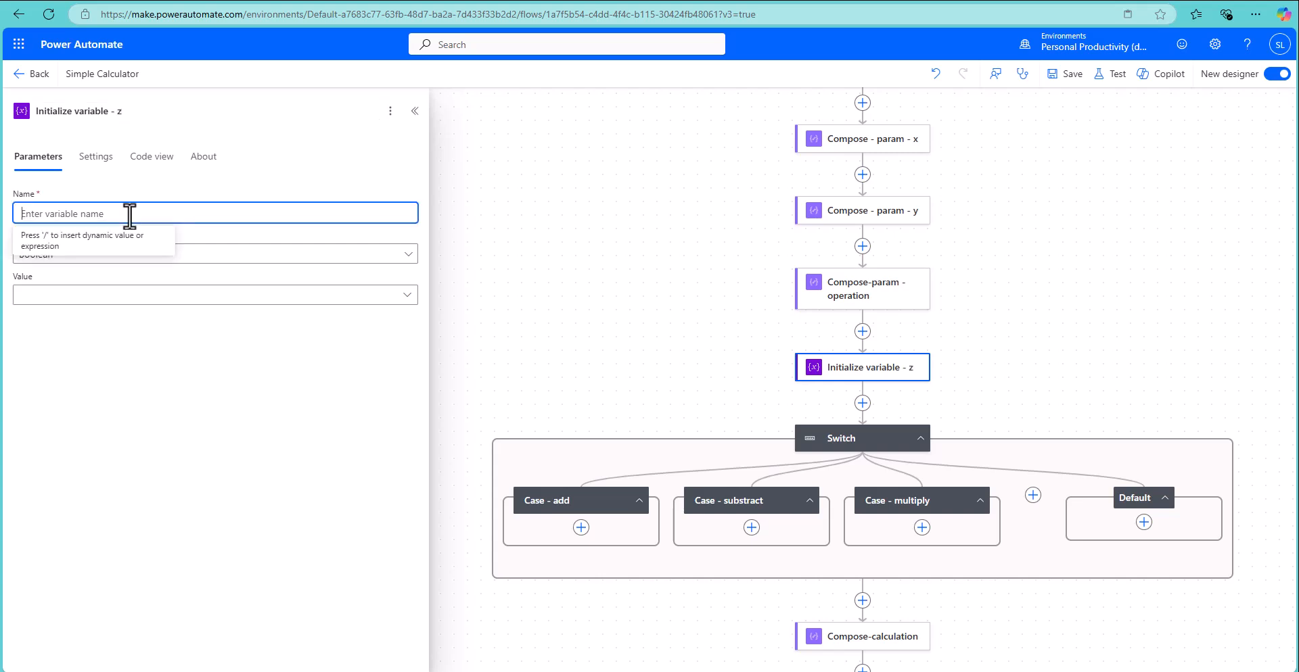
{"action": "type", "text": "z"}
{"action": "left_click", "coordinate": [406, 254]}
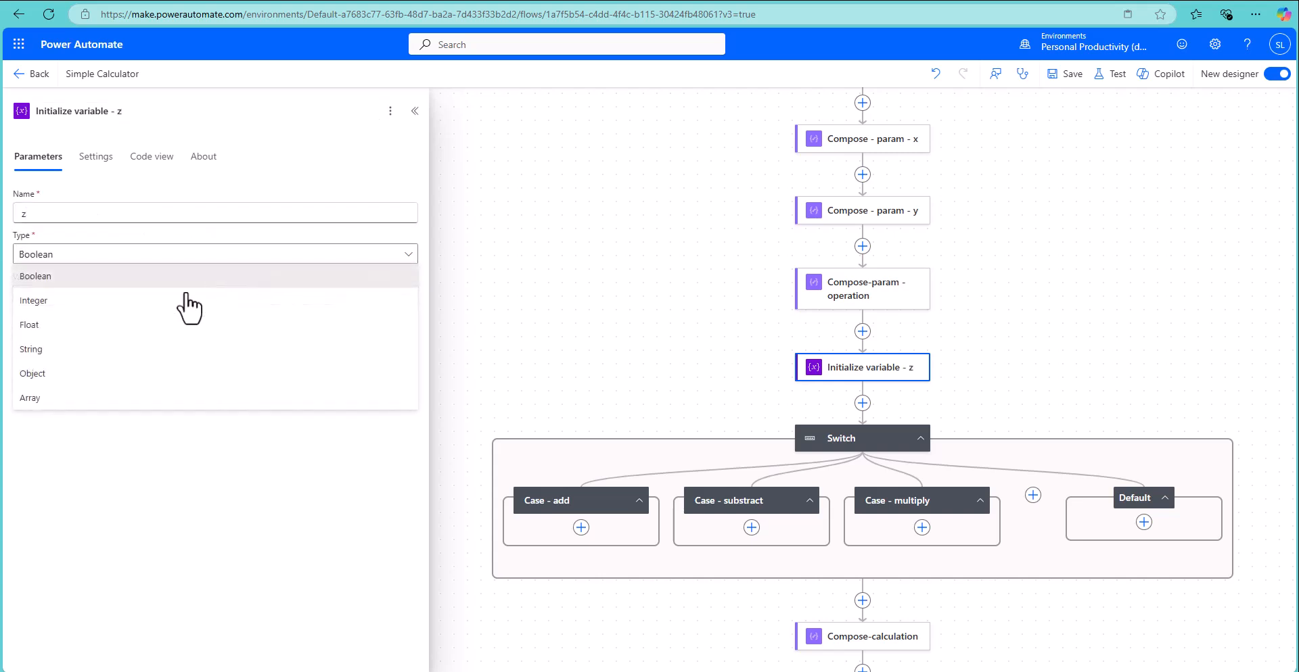
{"action": "left_click", "coordinate": [65, 332]}
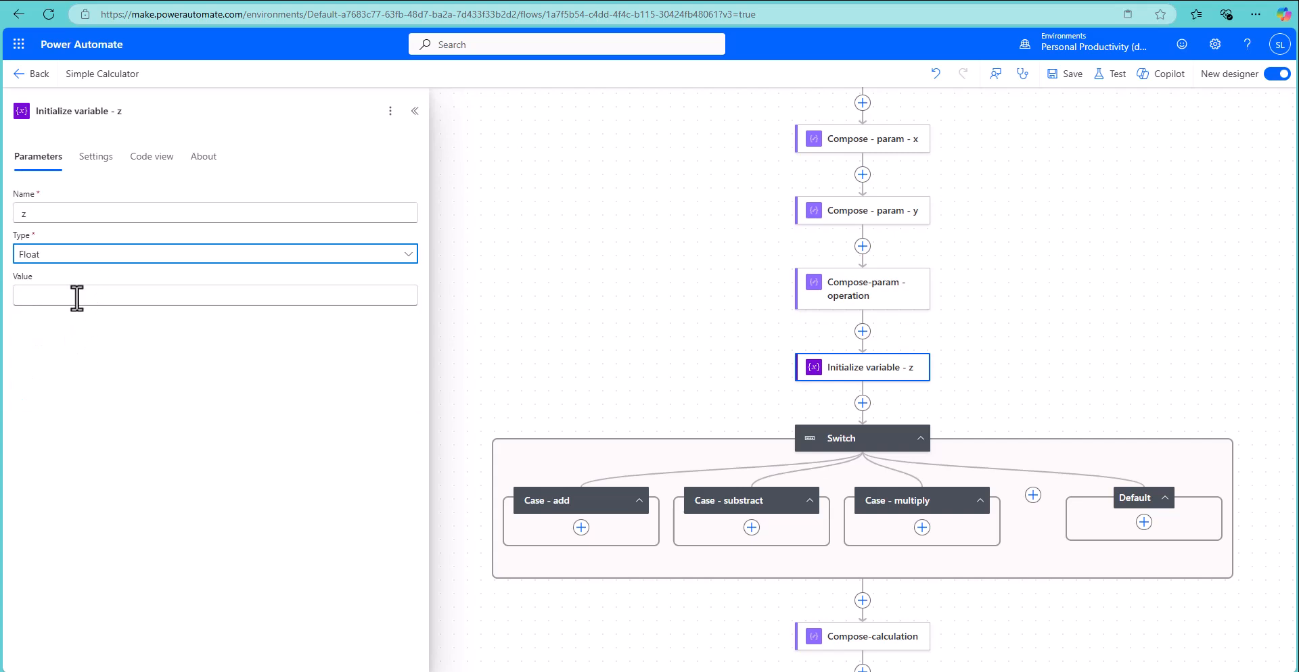
{"action": "left_click", "coordinate": [504, 161]}
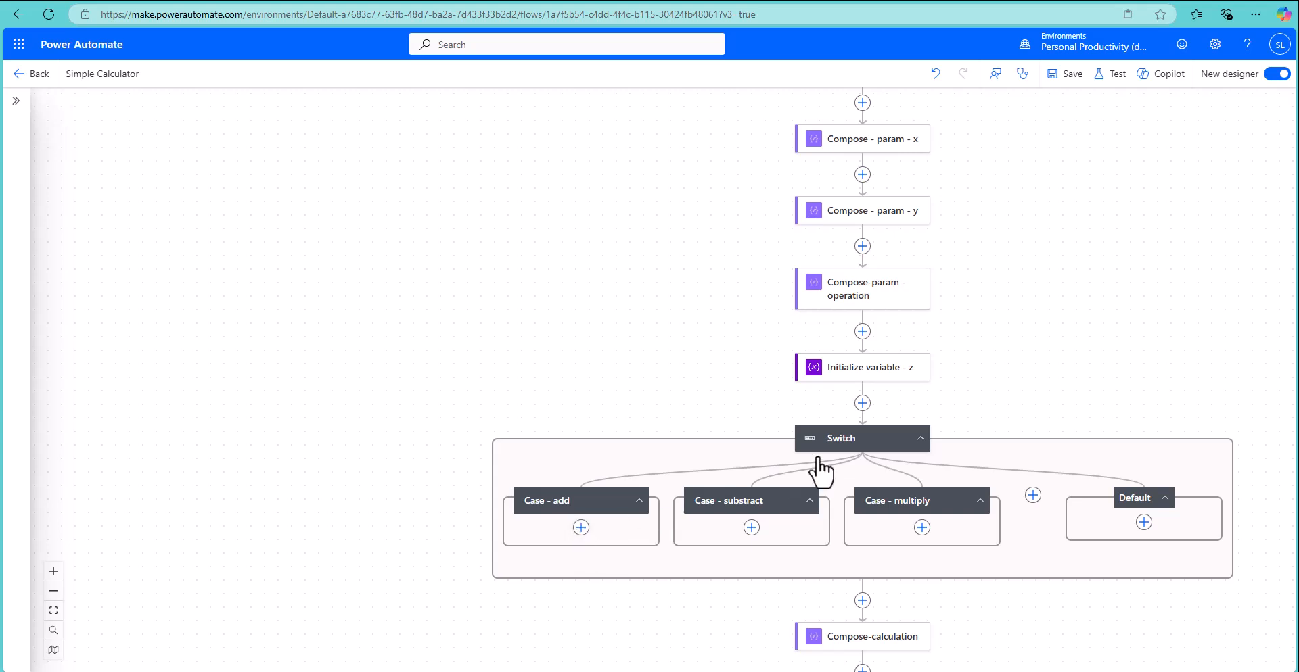
Rename the Switch action Switch - operation
{"action": "left_click", "coordinate": [854, 438]}
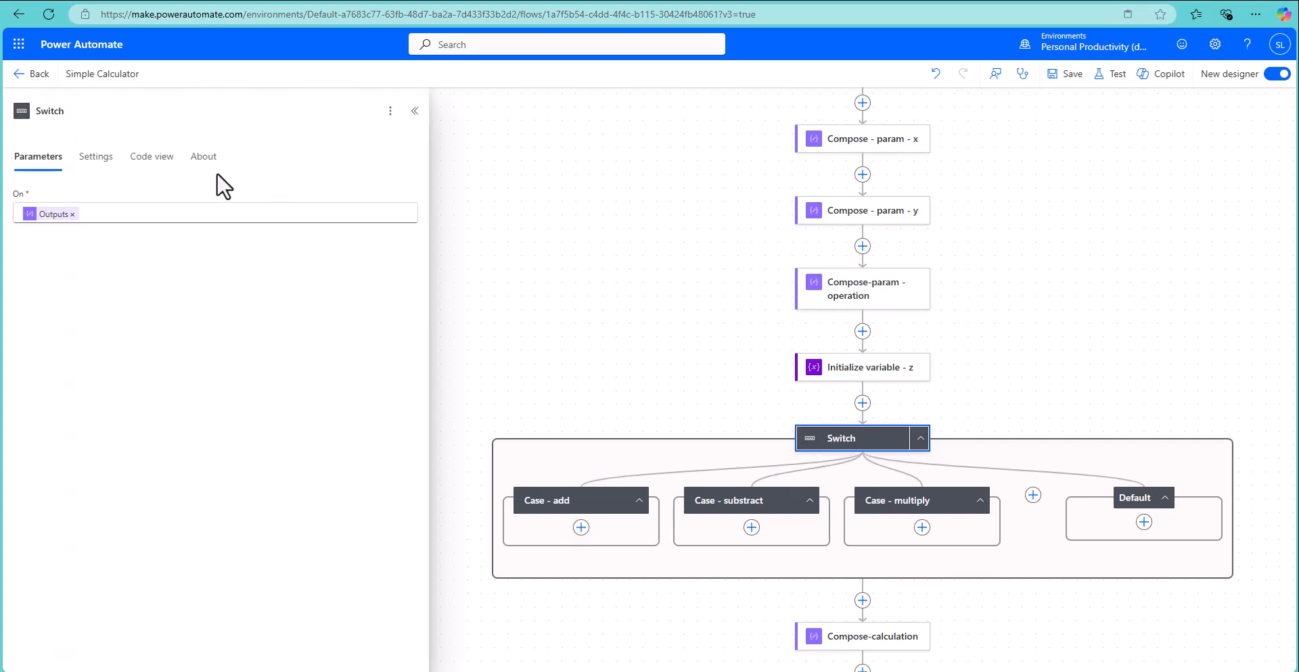
{"action": "left_click", "coordinate": [112, 112]}
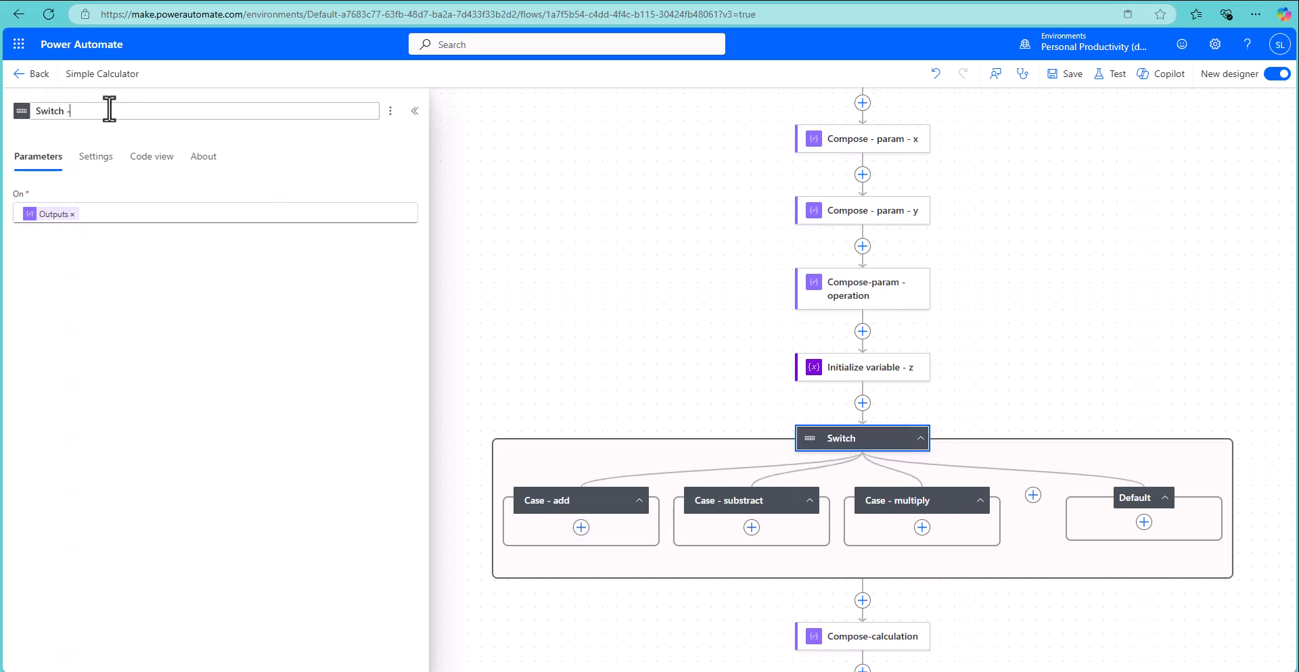
{"action": "type", "text": "- operation"}
{"action": "left_click", "coordinate": [312, 416]}
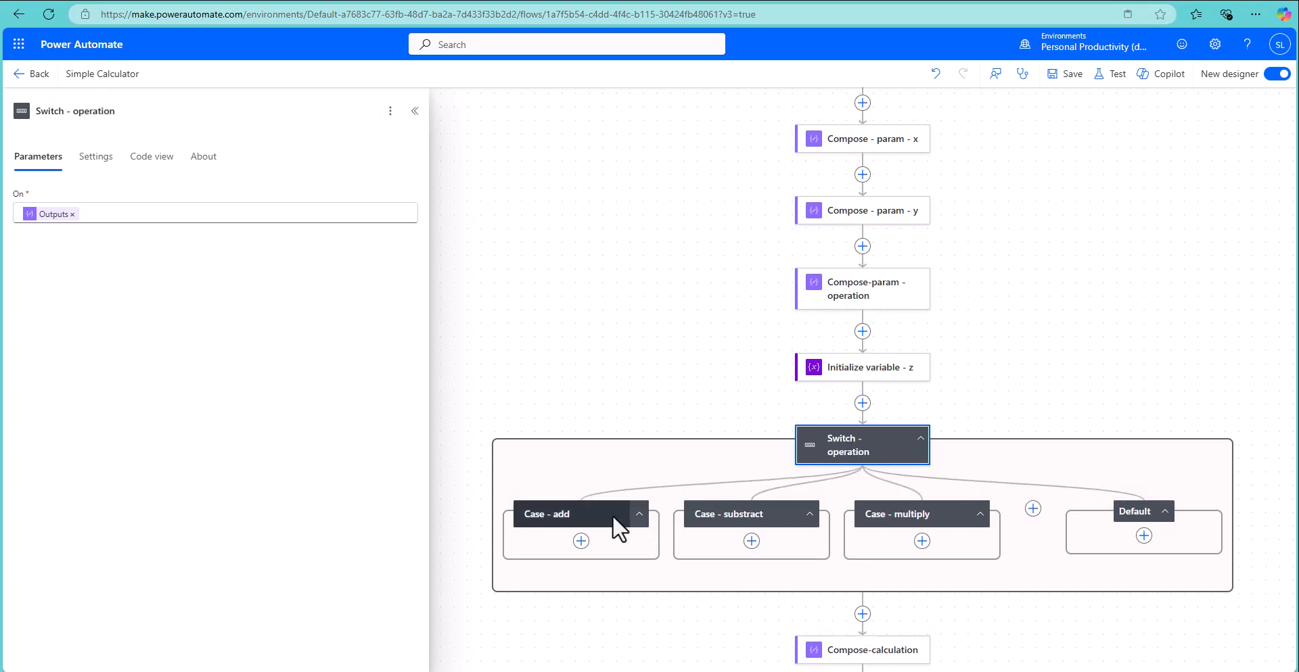
{"action": "left_click", "coordinate": [581, 541]}
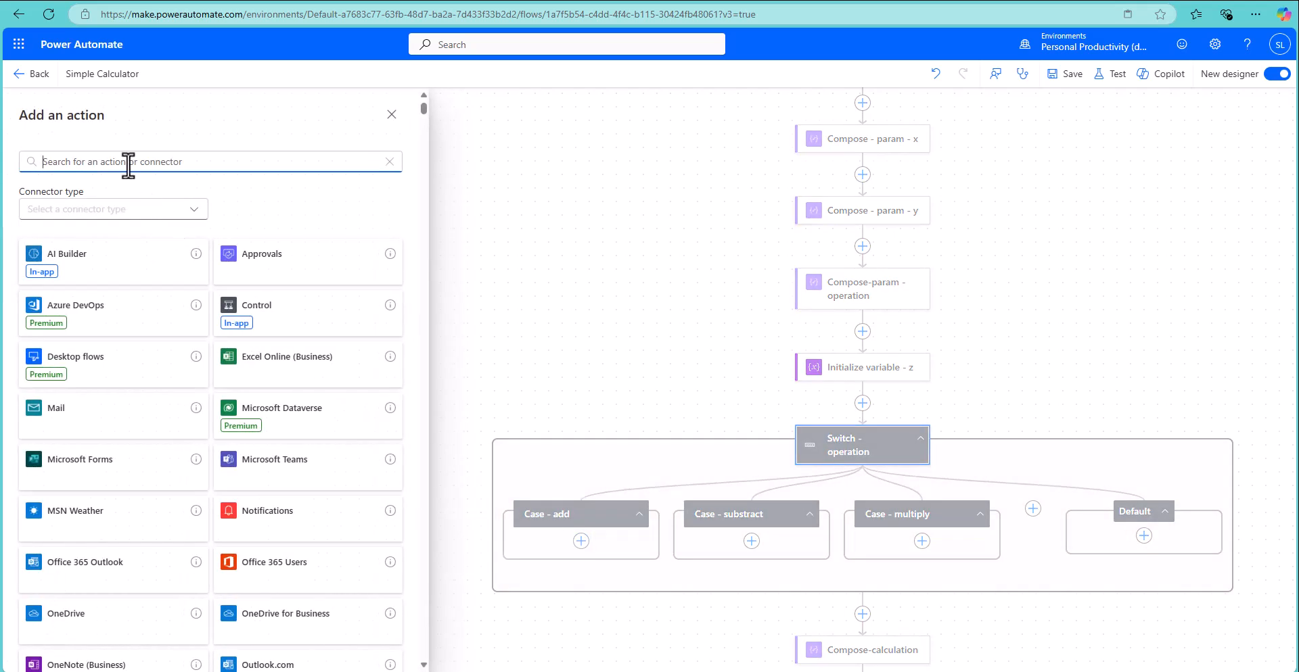
{"action": "type", "text": "vari"}
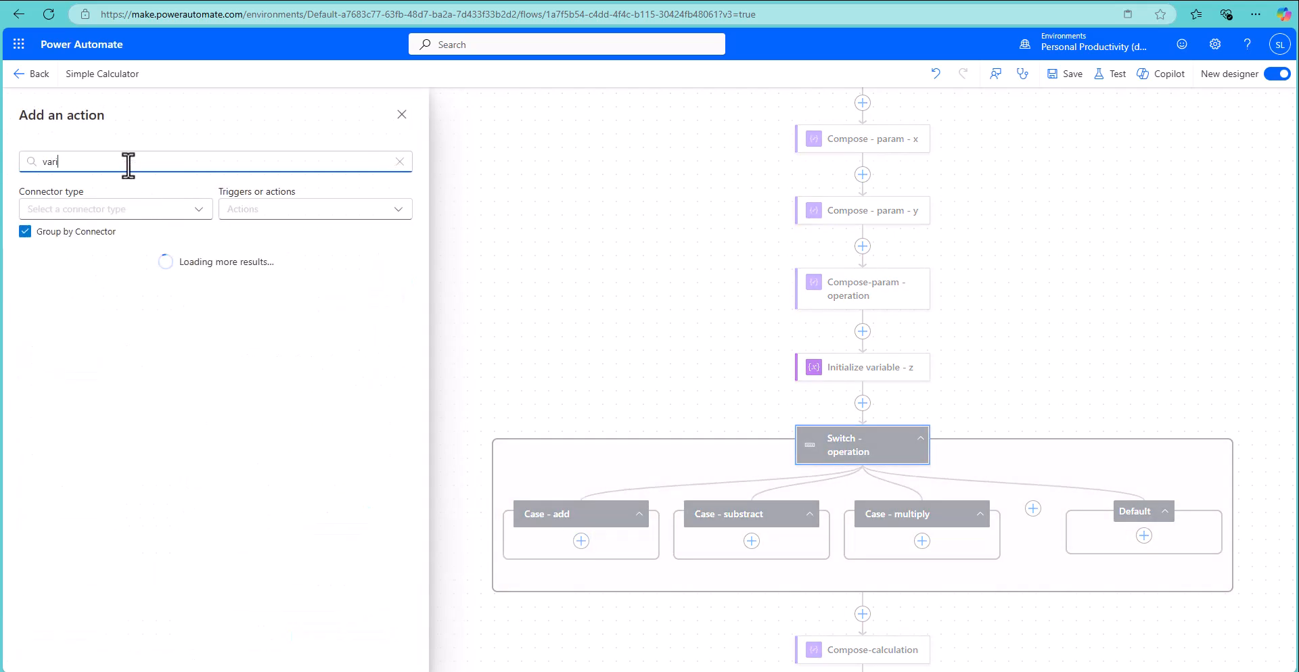
{"action": "type", "text": "ab"}
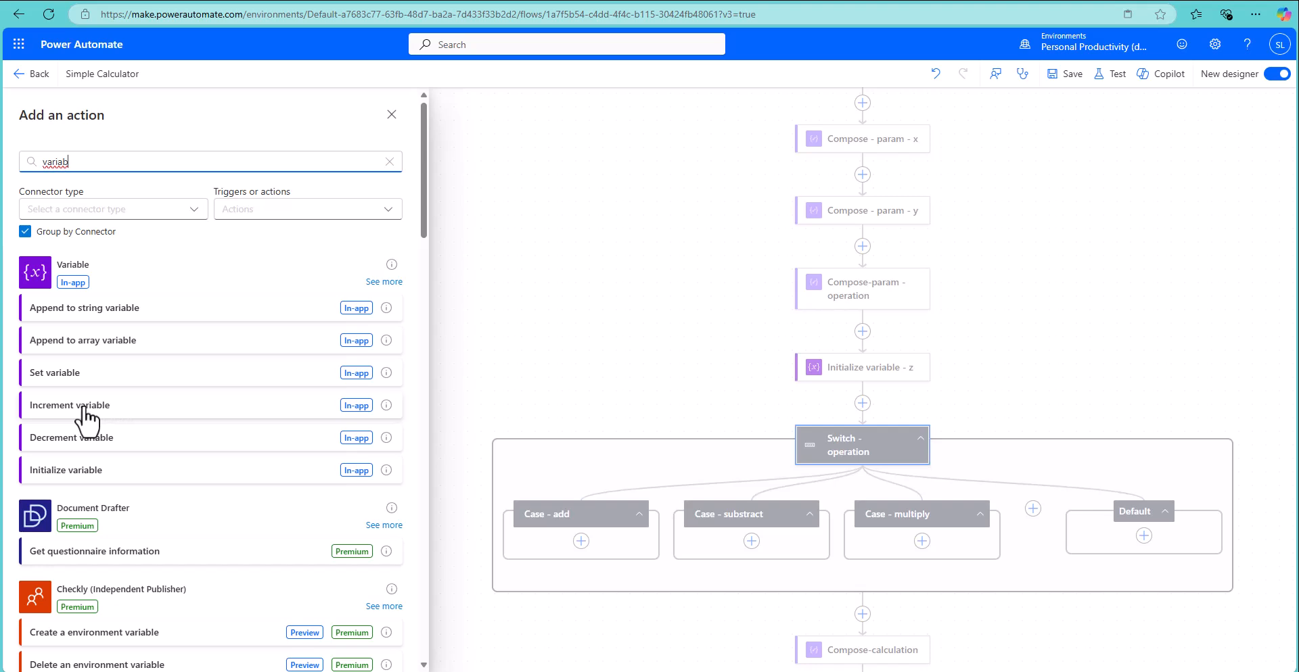
{"action": "left_click", "coordinate": [87, 405]}
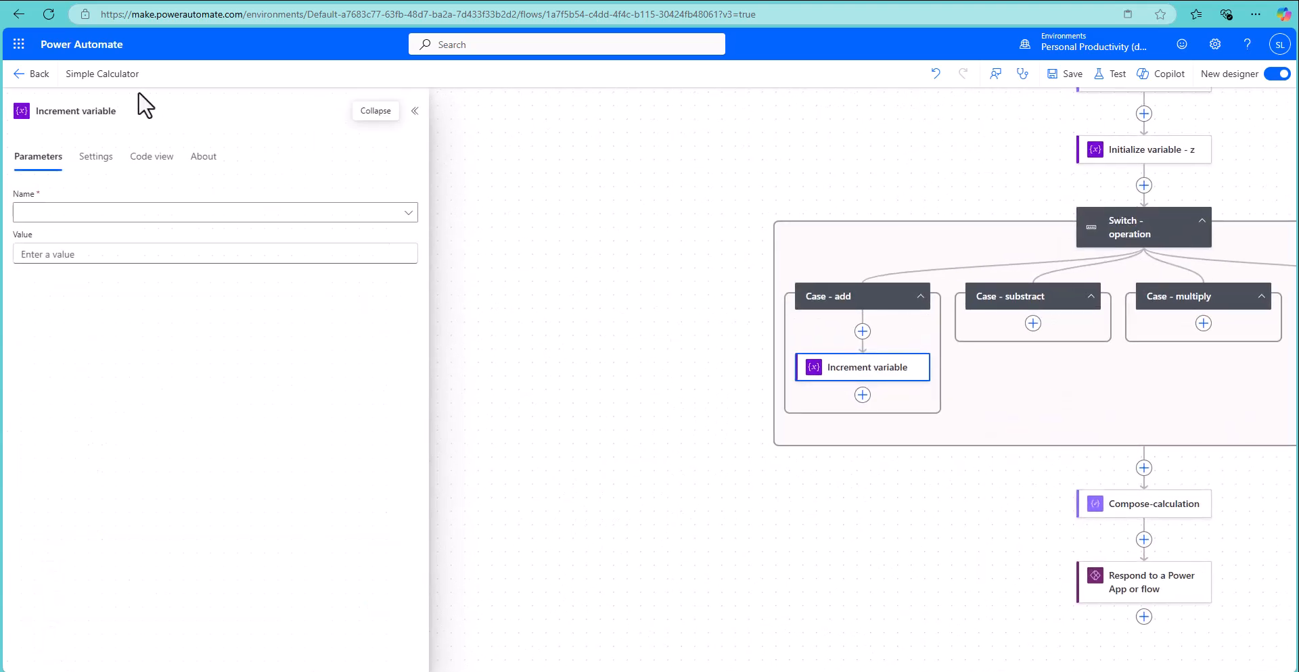
{"action": "left_click", "coordinate": [162, 110]}
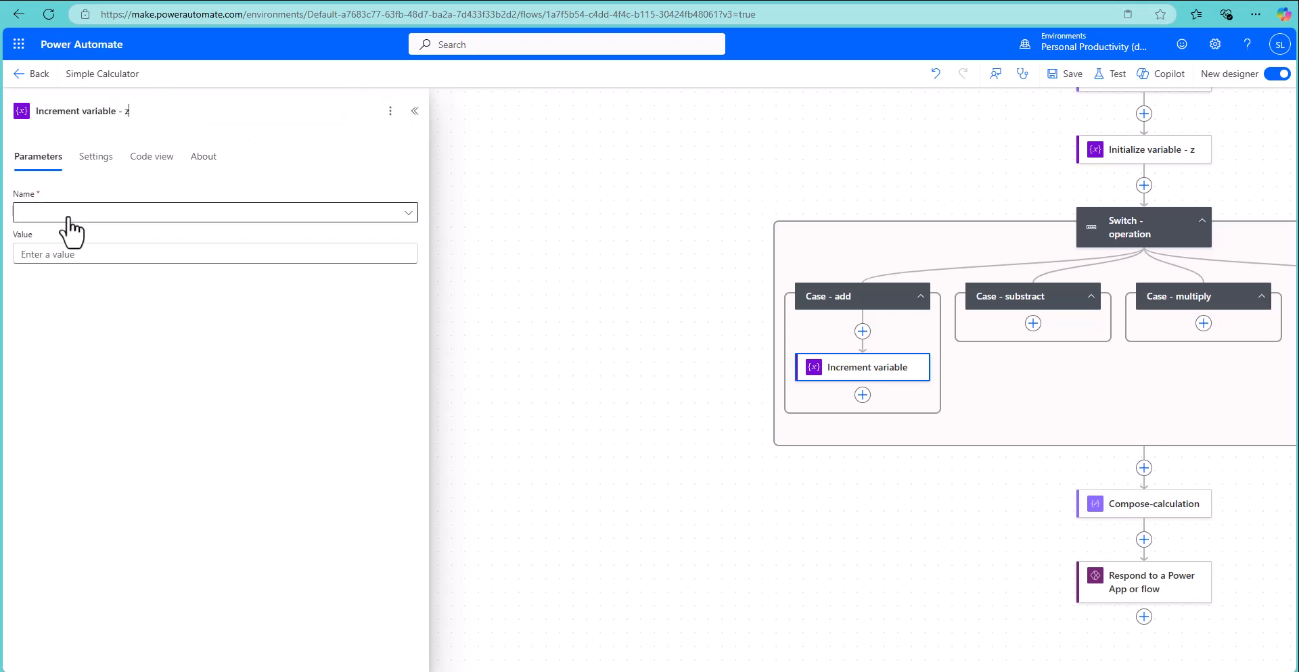
{"action": "left_click", "coordinate": [405, 214]}
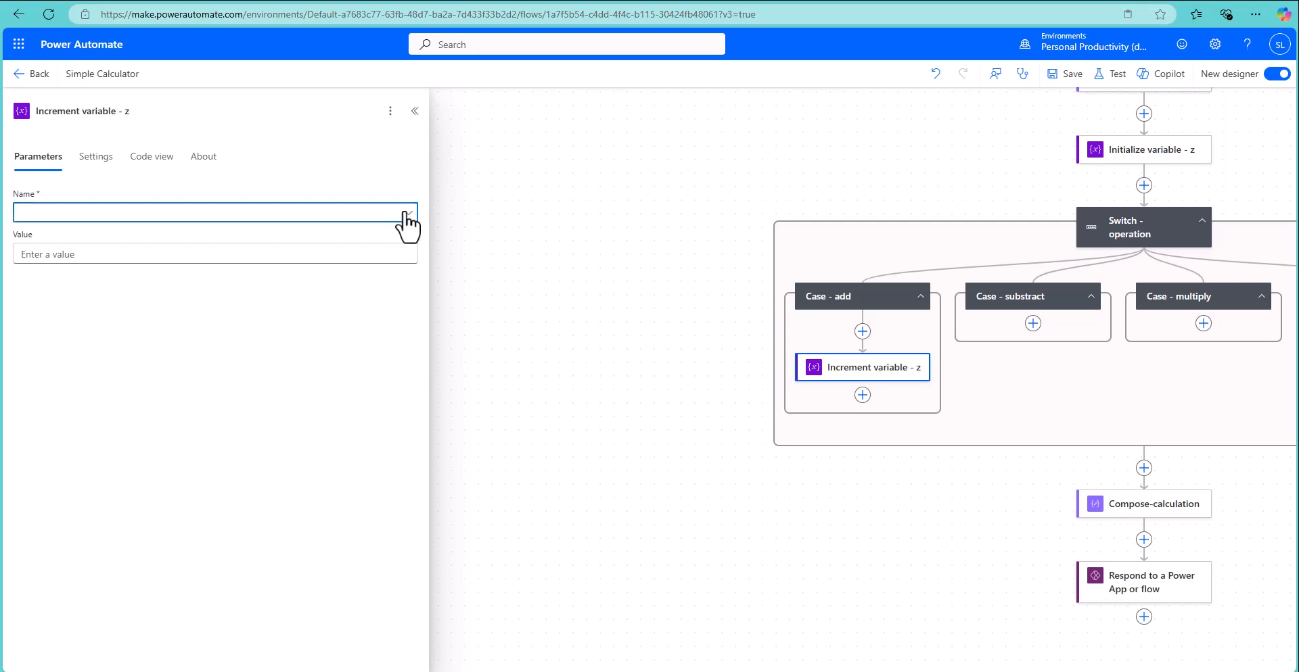
{"action": "left_click", "coordinate": [58, 237]}
{"action": "left_click", "coordinate": [57, 254]}
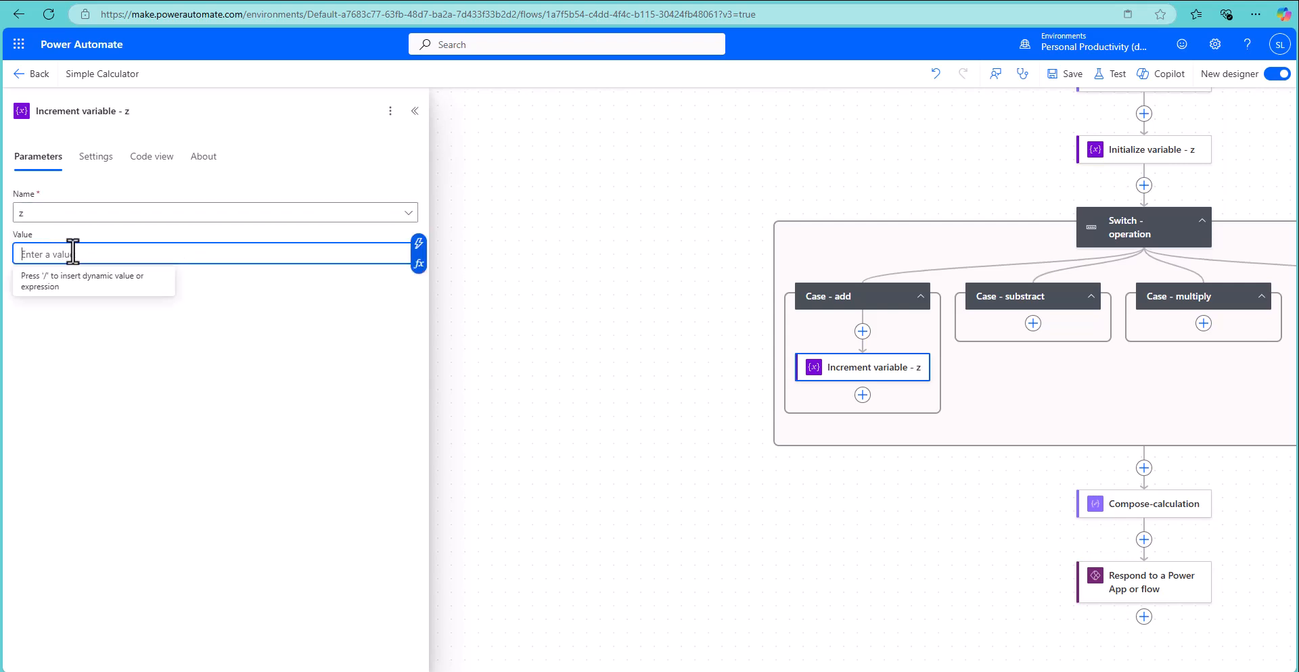
{"action": "left_click", "coordinate": [419, 251]}
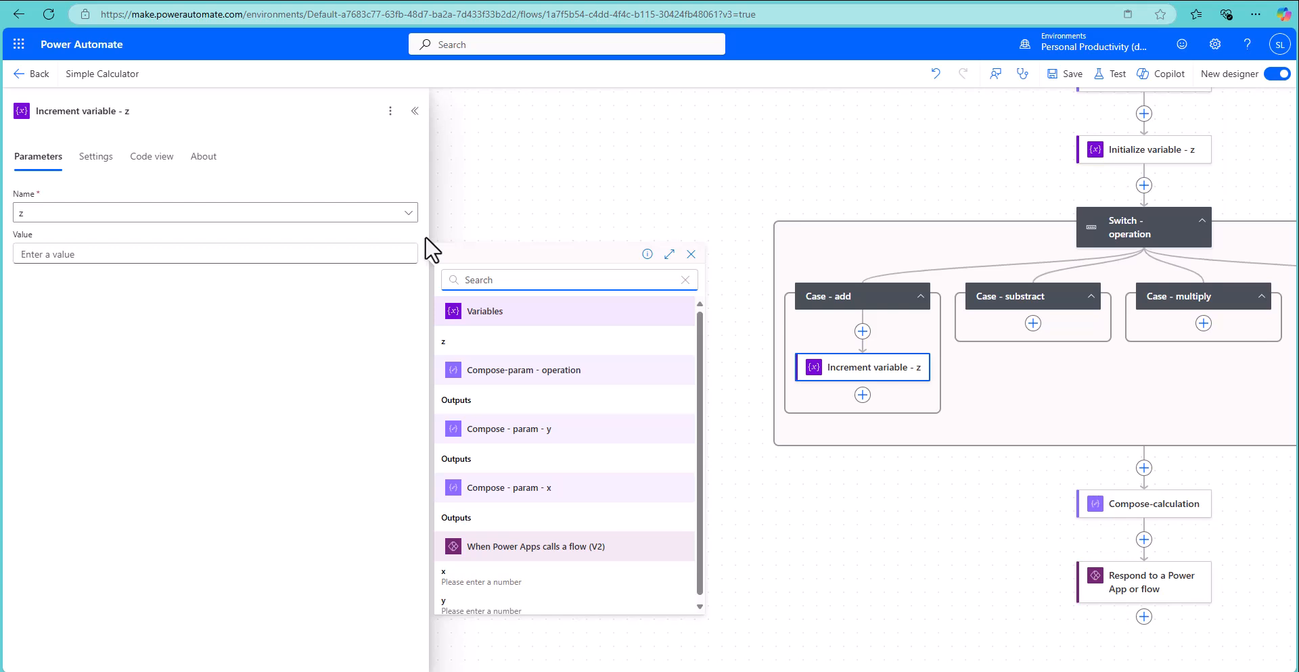
{"action": "left_click", "coordinate": [874, 381]}
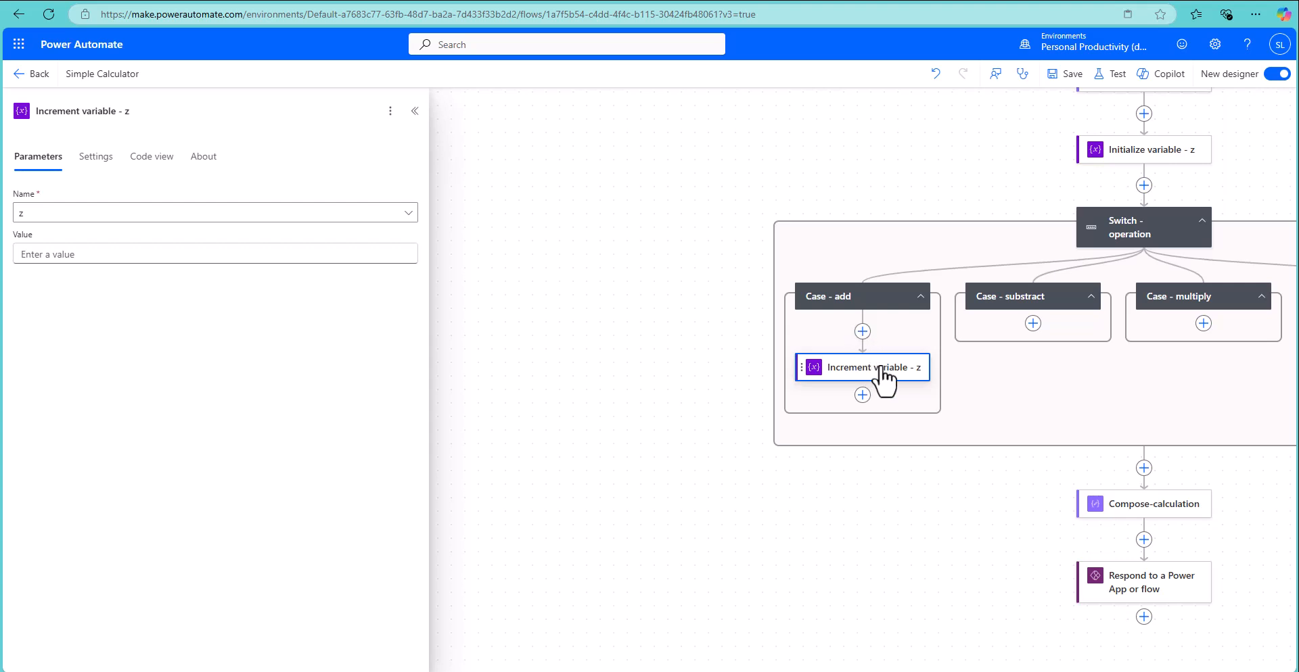
{"action": "key", "text": "Delete"}
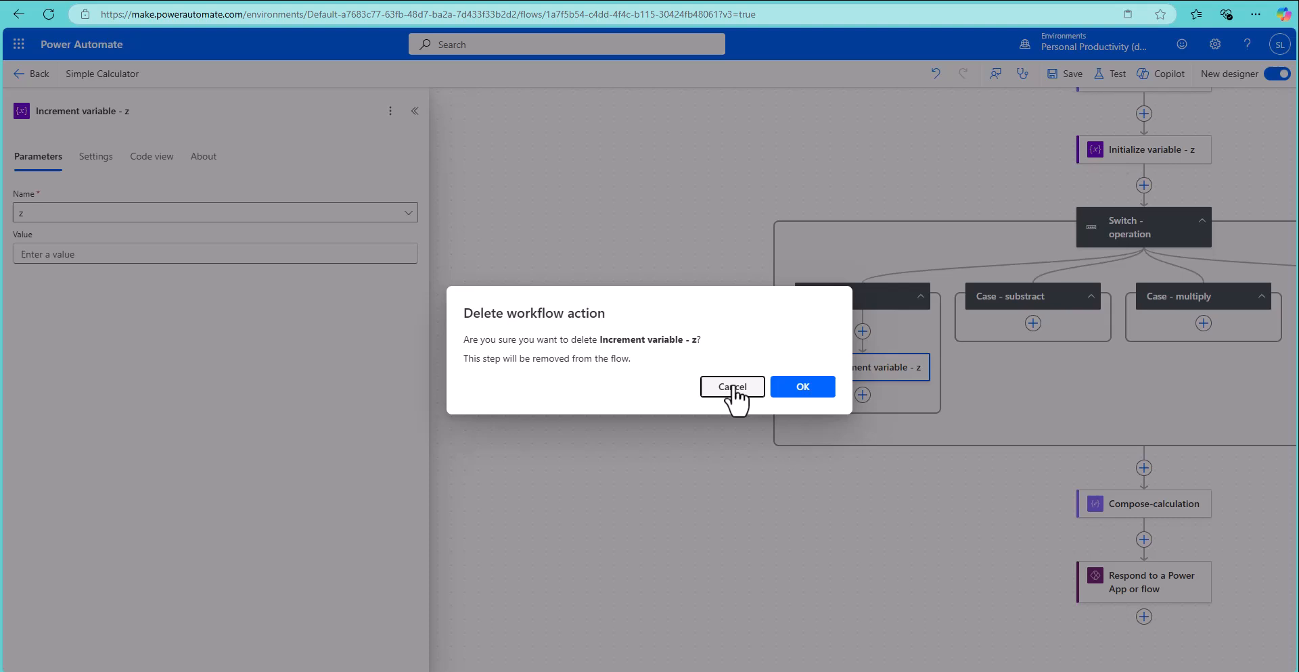
{"action": "left_click", "coordinate": [803, 387]}
Insert a Set variable action in Case - add, name it Set variable - z, and select variable z as its target
{"action": "left_click", "coordinate": [863, 323]}
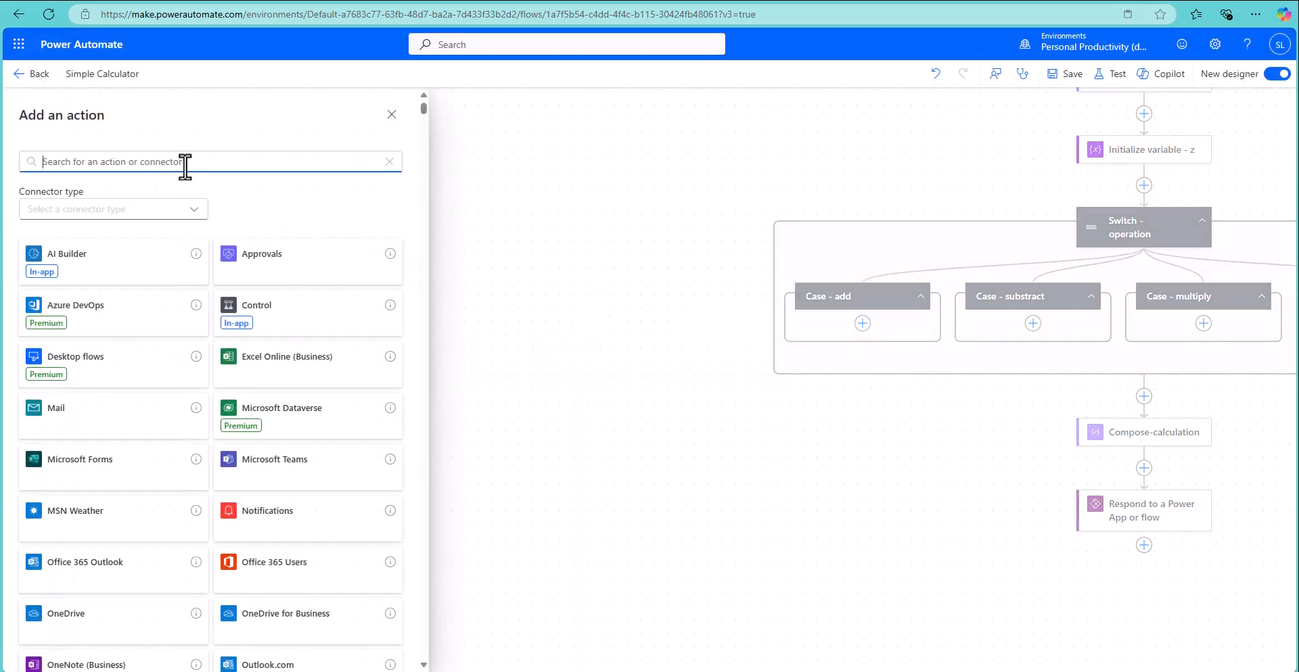
{"action": "type", "text": "variab"}
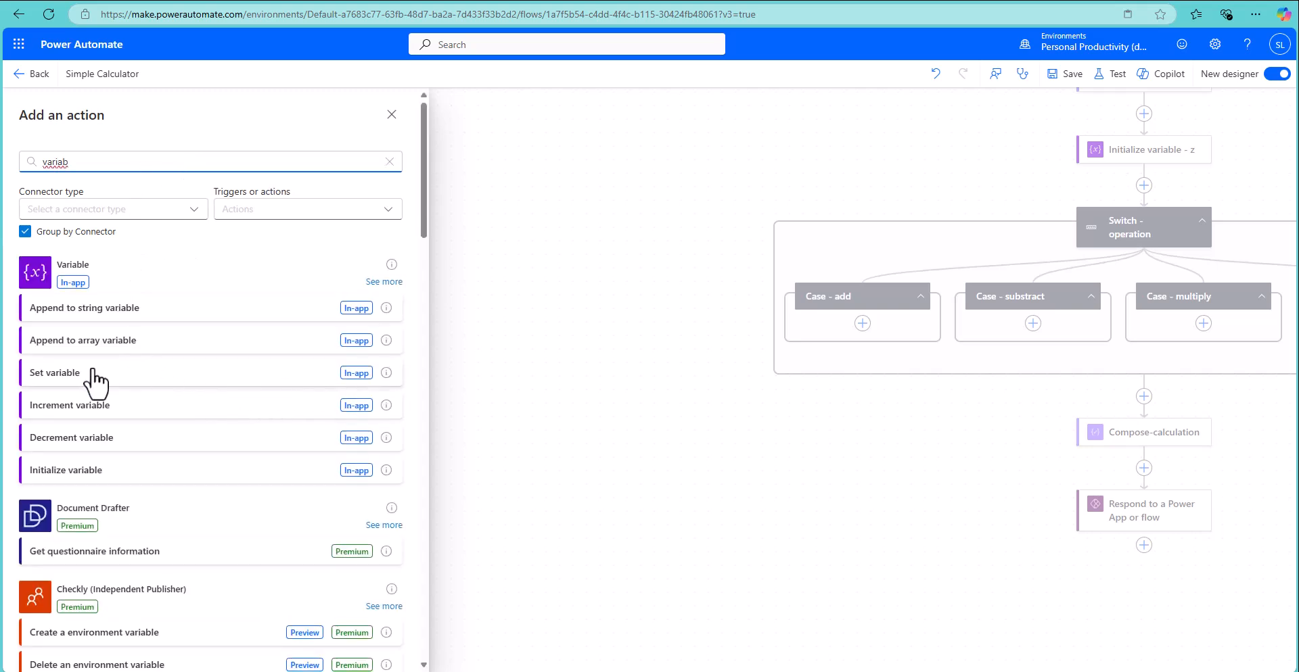
{"action": "left_click", "coordinate": [357, 376]}
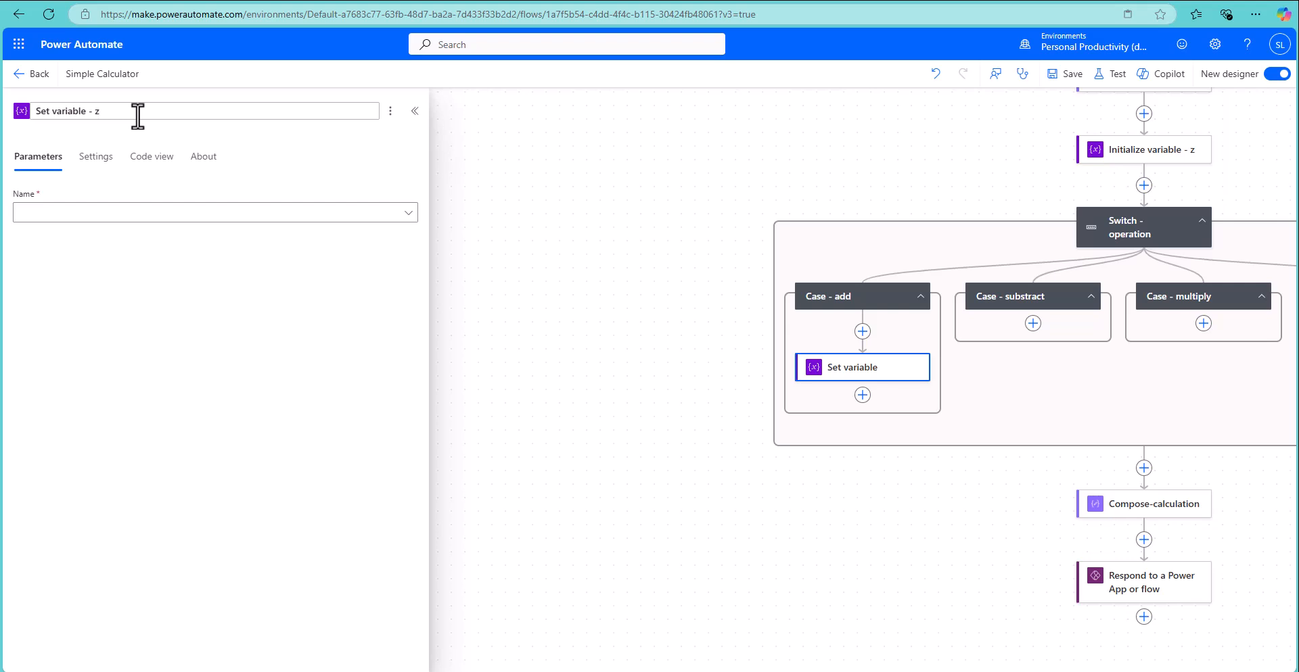
{"action": "left_click", "coordinate": [403, 213]}
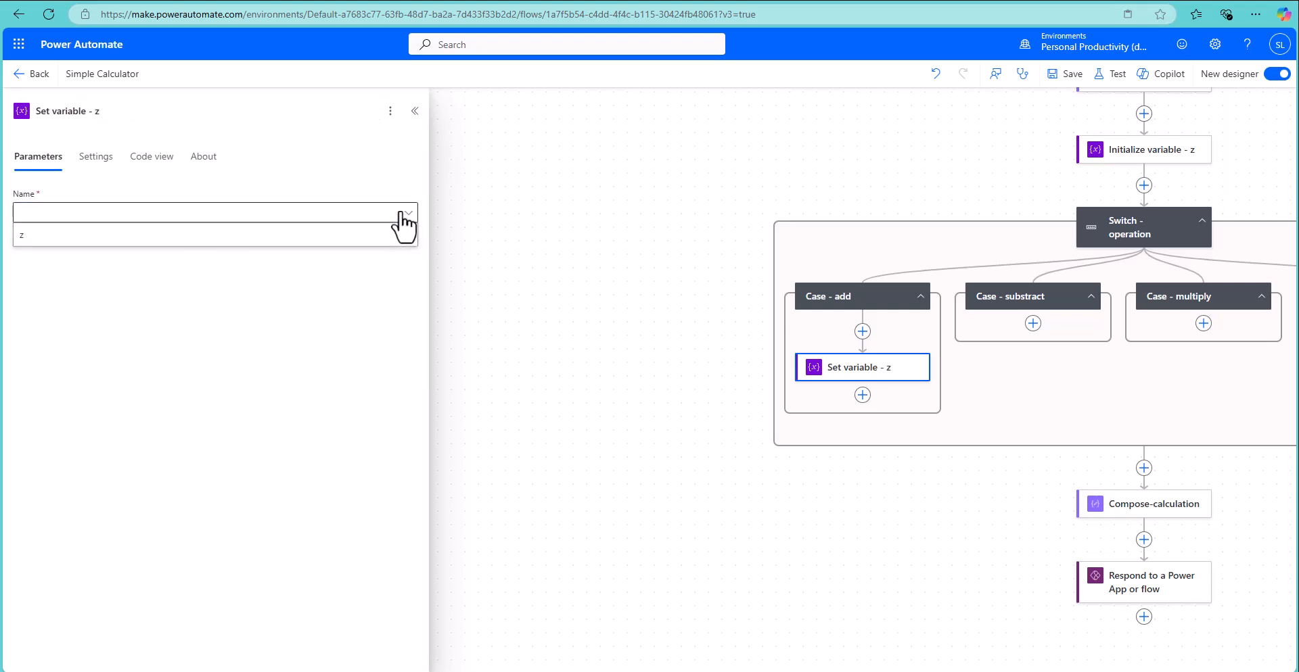
{"action": "left_click", "coordinate": [81, 236]}
Set the value of Set variable - z to the expression add(outputs('Compose_-_param_-_x'),outputs('Compose_-_param_-_y'))
{"action": "left_click", "coordinate": [75, 253]}
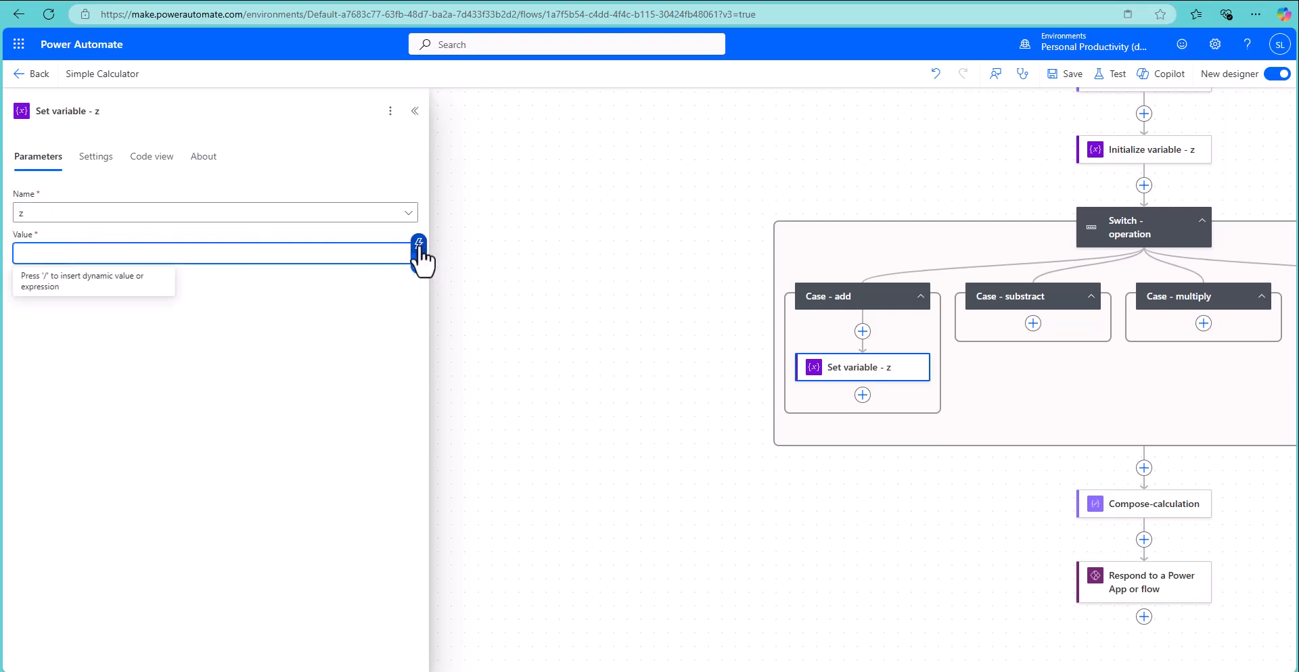
{"action": "left_click", "coordinate": [419, 264]}
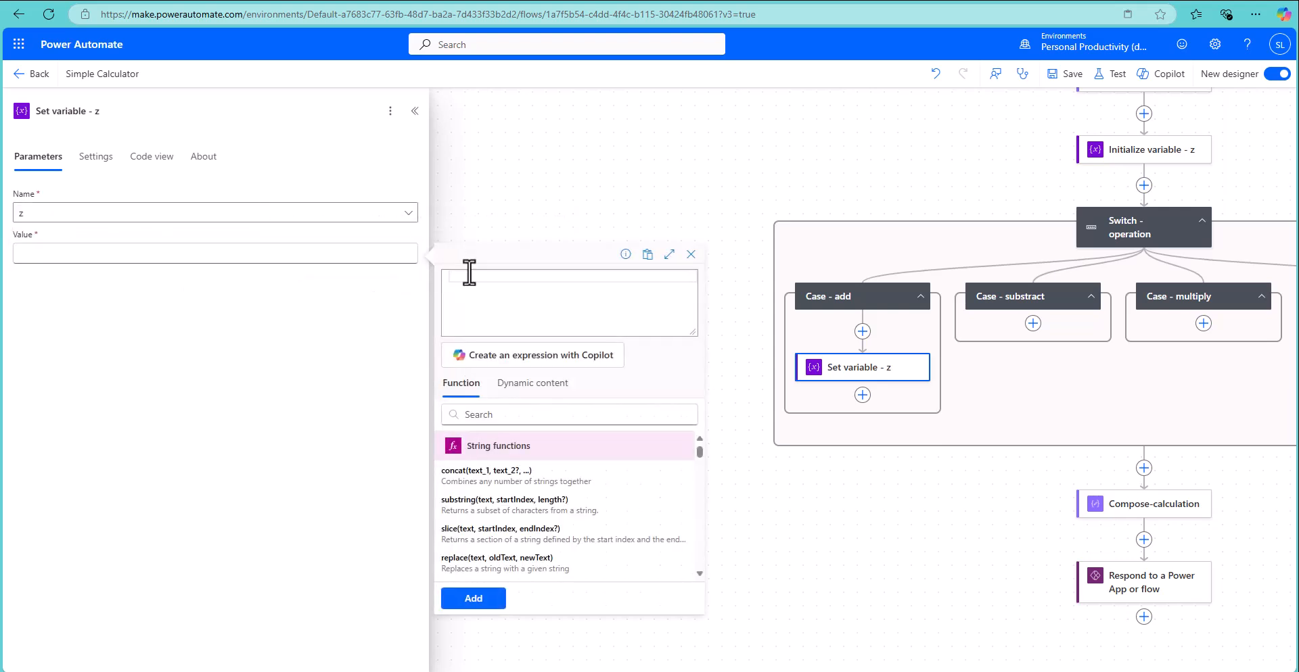
{"action": "type", "text": "add("}
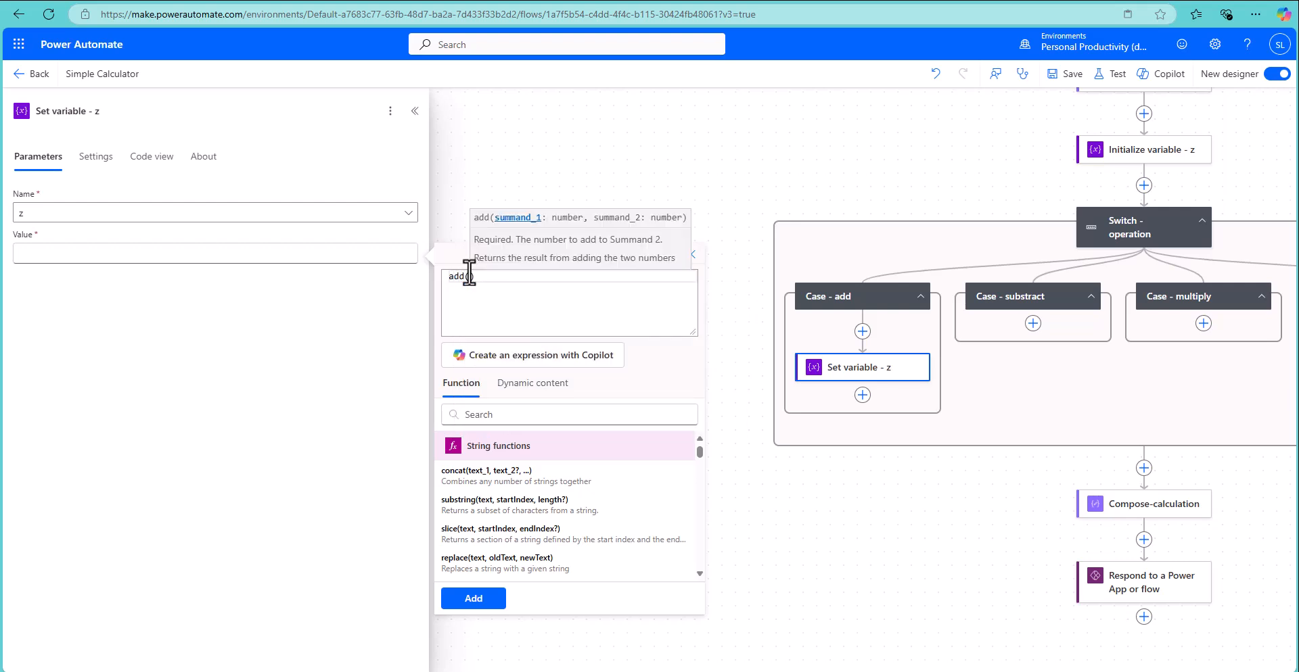
{"action": "left_click", "coordinate": [527, 387]}
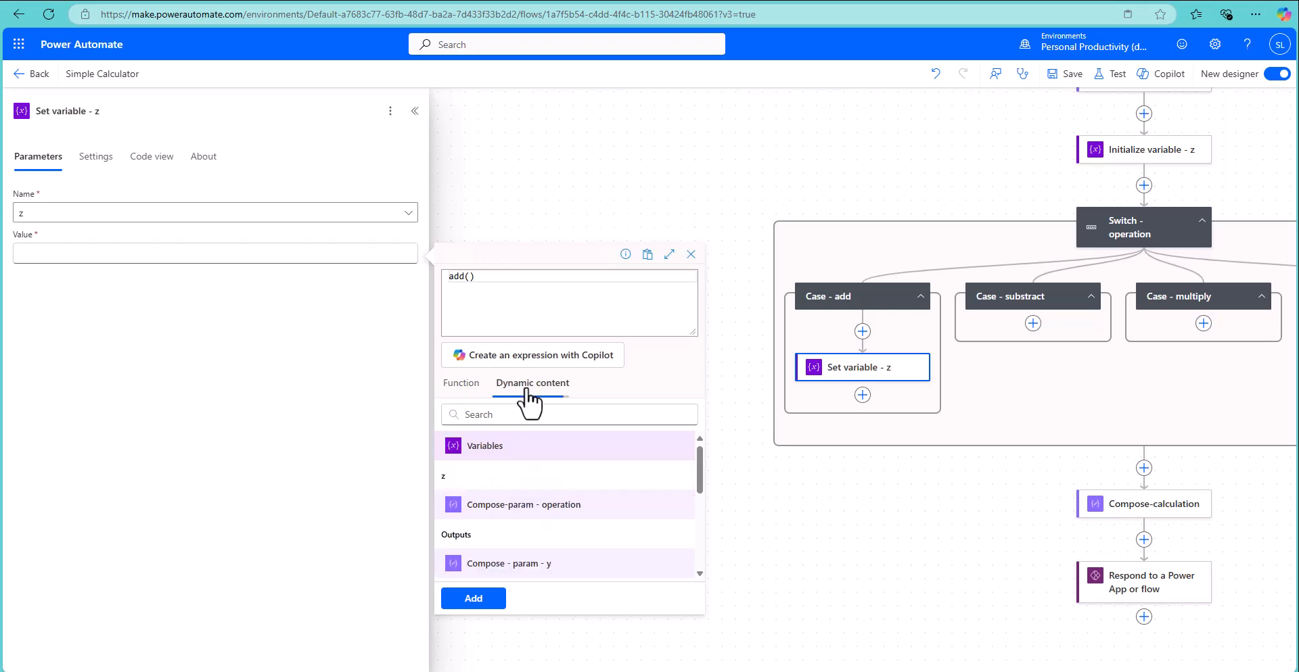
{"action": "scroll", "coordinate": [535, 524], "scroll_direction": "down", "scroll_amount": 2}
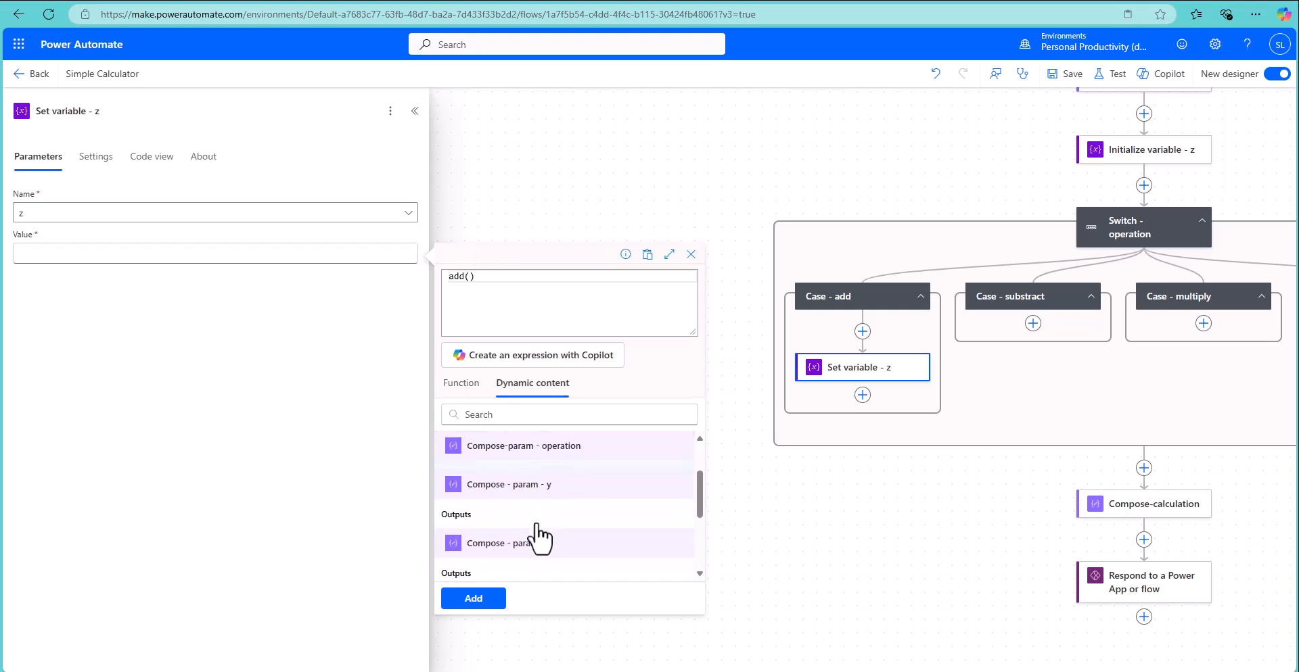
{"action": "left_click", "coordinate": [464, 574]}
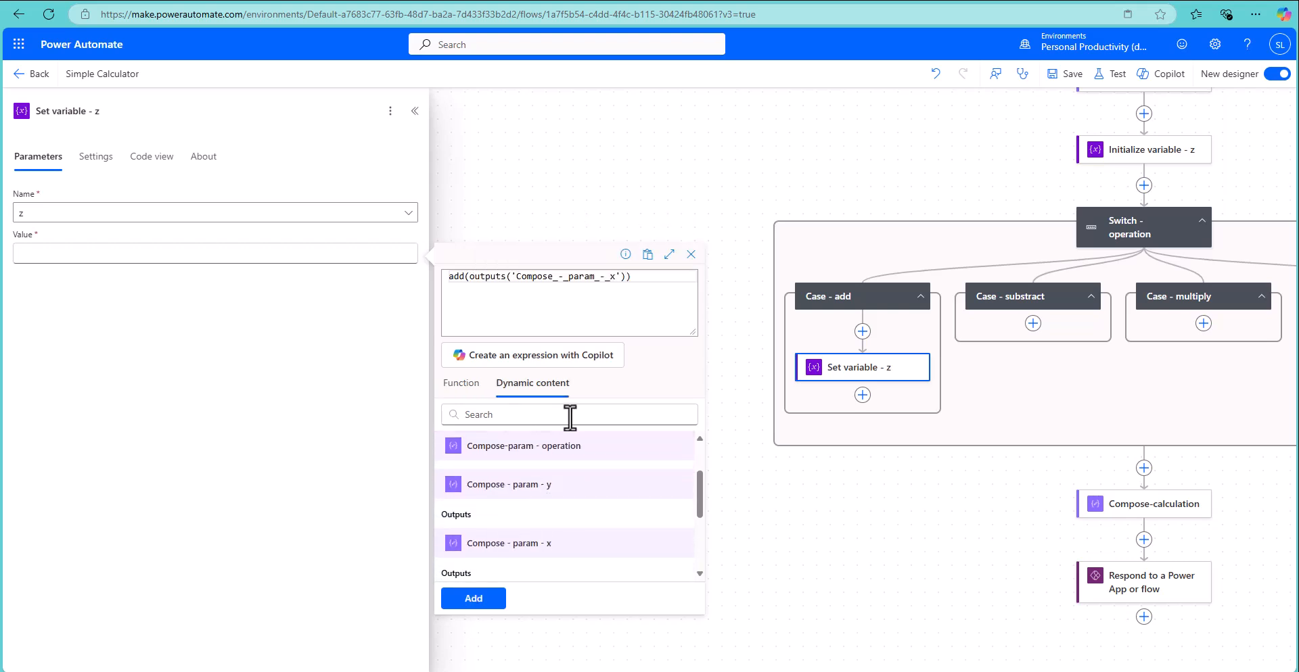
{"action": "type", "text": ","}
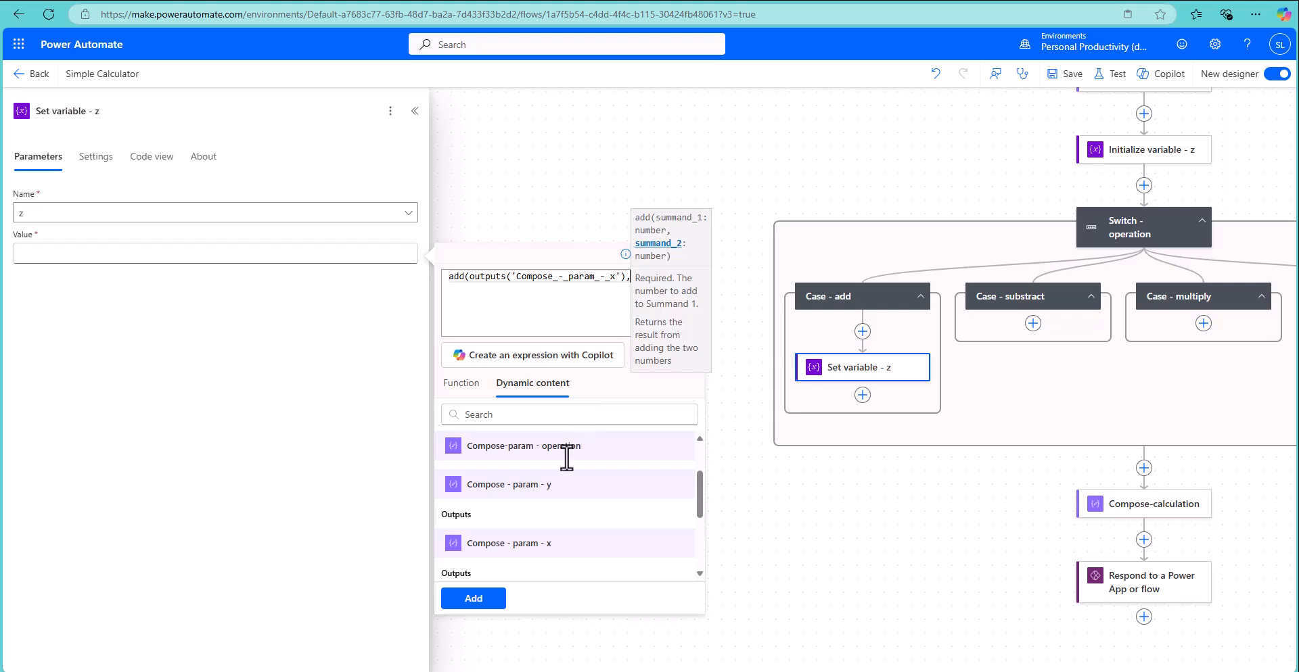
{"action": "left_click", "coordinate": [497, 518]}
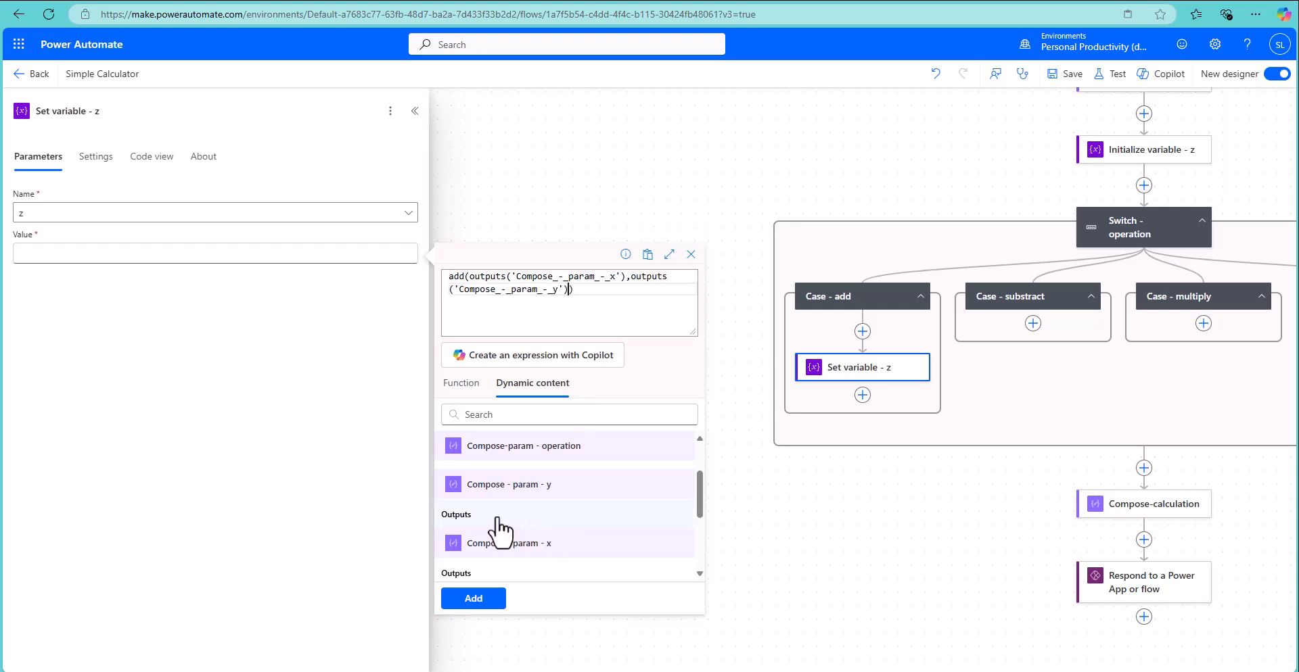
{"action": "left_click", "coordinate": [477, 600]}
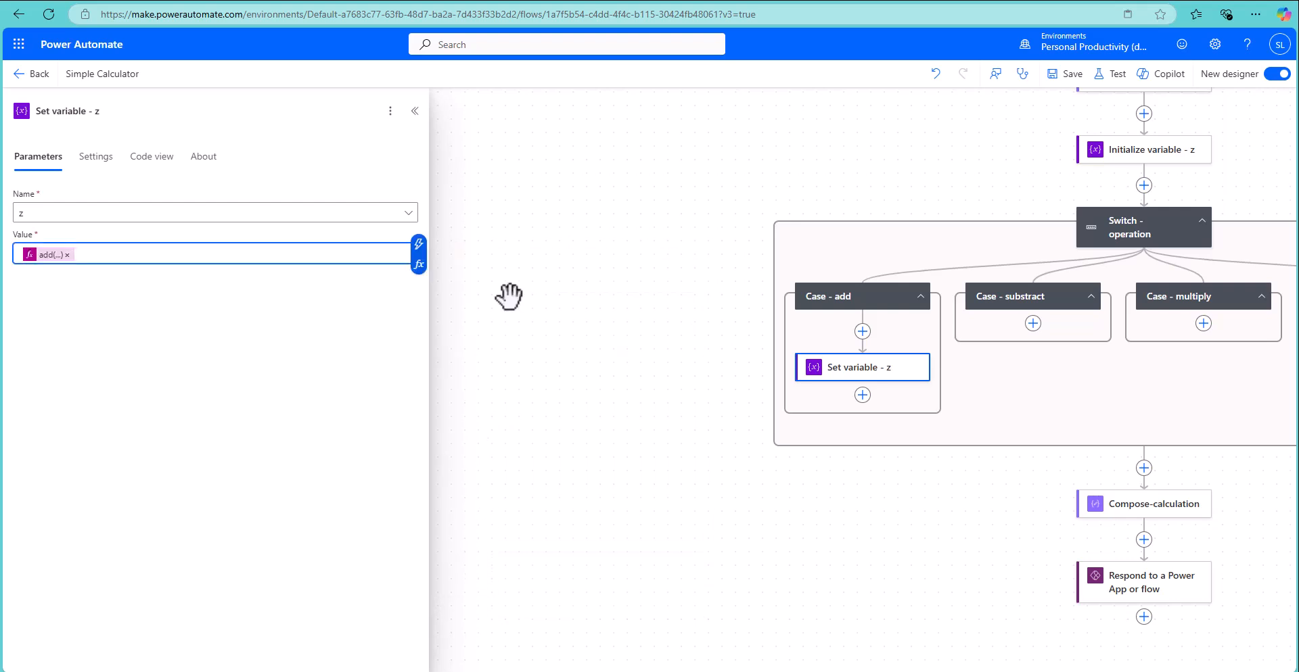
Copy Set variable - z from Case - add into Case - substract and rename the copy Set variable - z_
{"action": "right_click", "coordinate": [831, 373]}
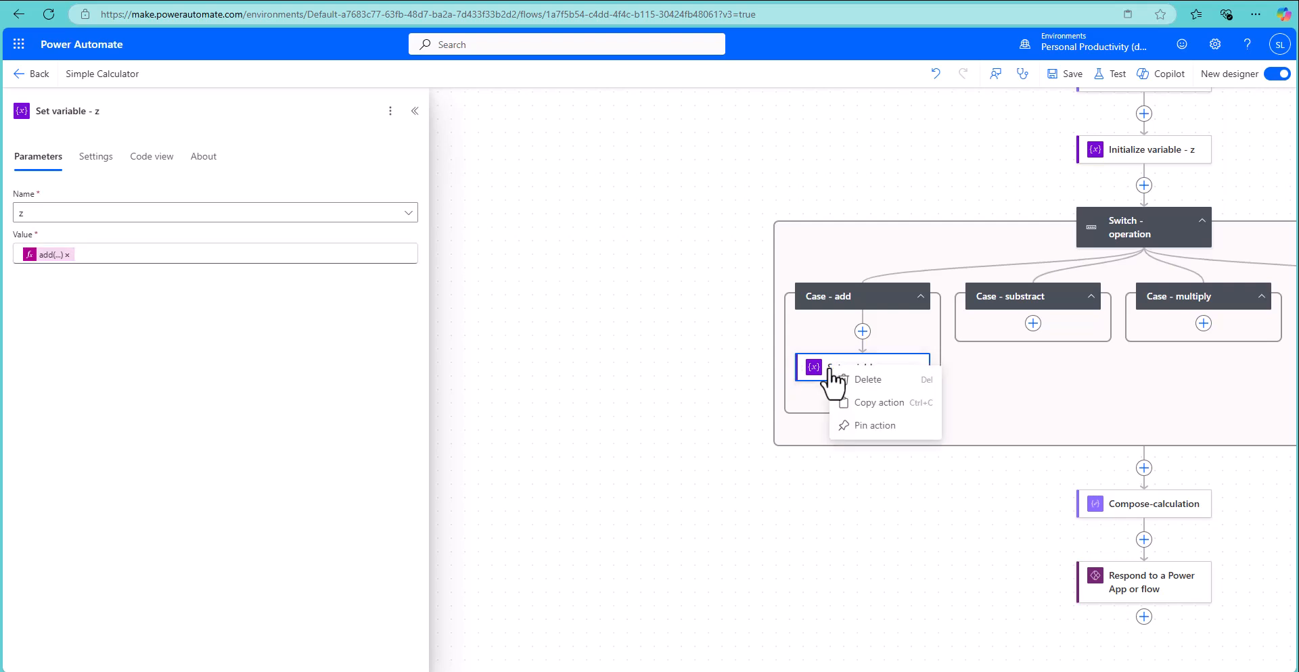
{"action": "left_click", "coordinate": [863, 404]}
{"action": "left_click", "coordinate": [1032, 324]}
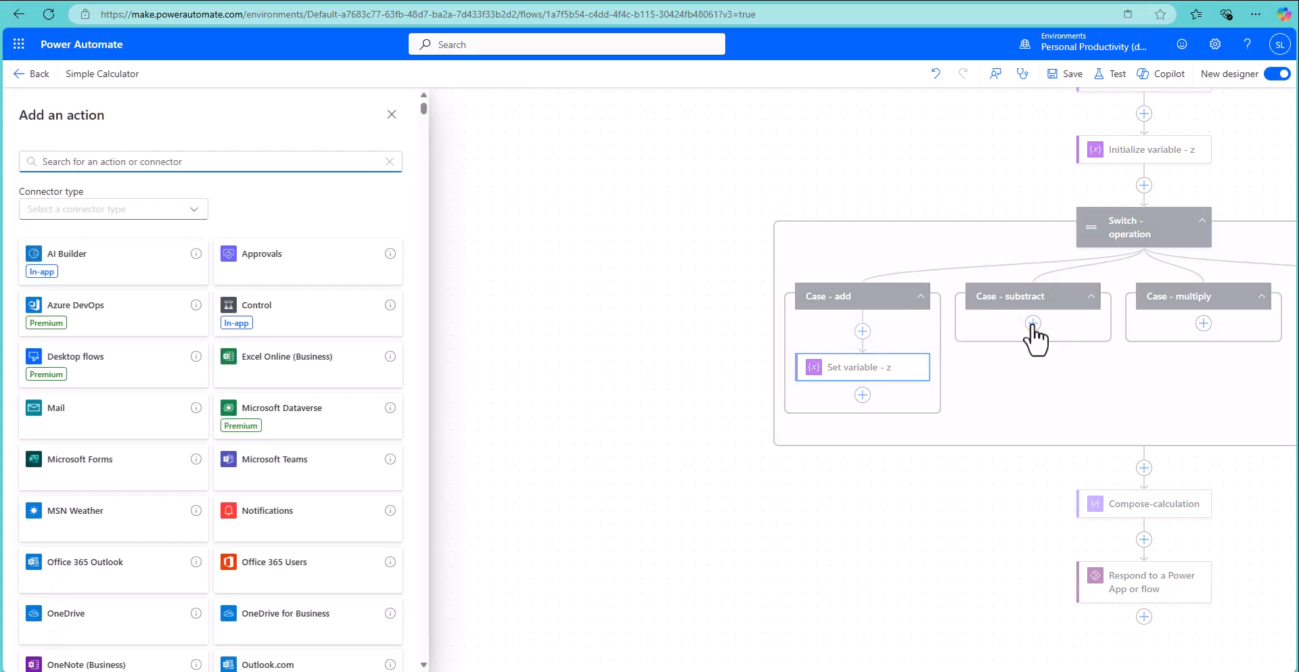
{"action": "left_click", "coordinate": [1032, 323]}
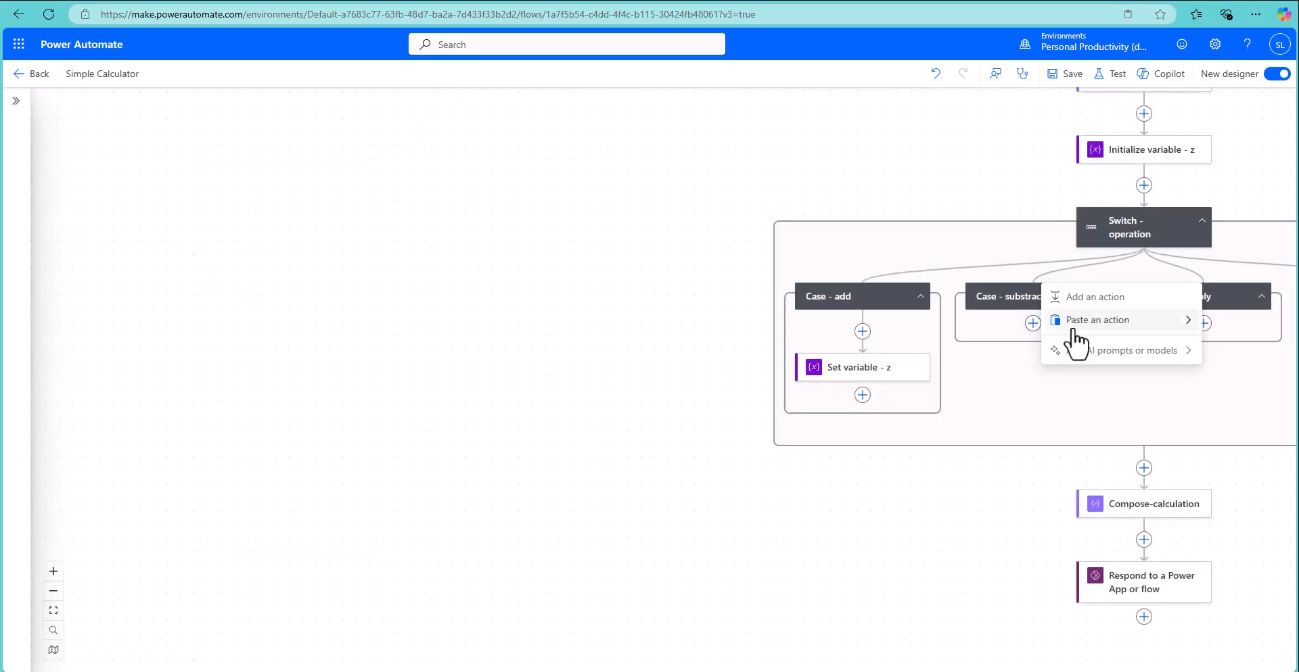
{"action": "mouse_move", "coordinate": [1085, 326]}
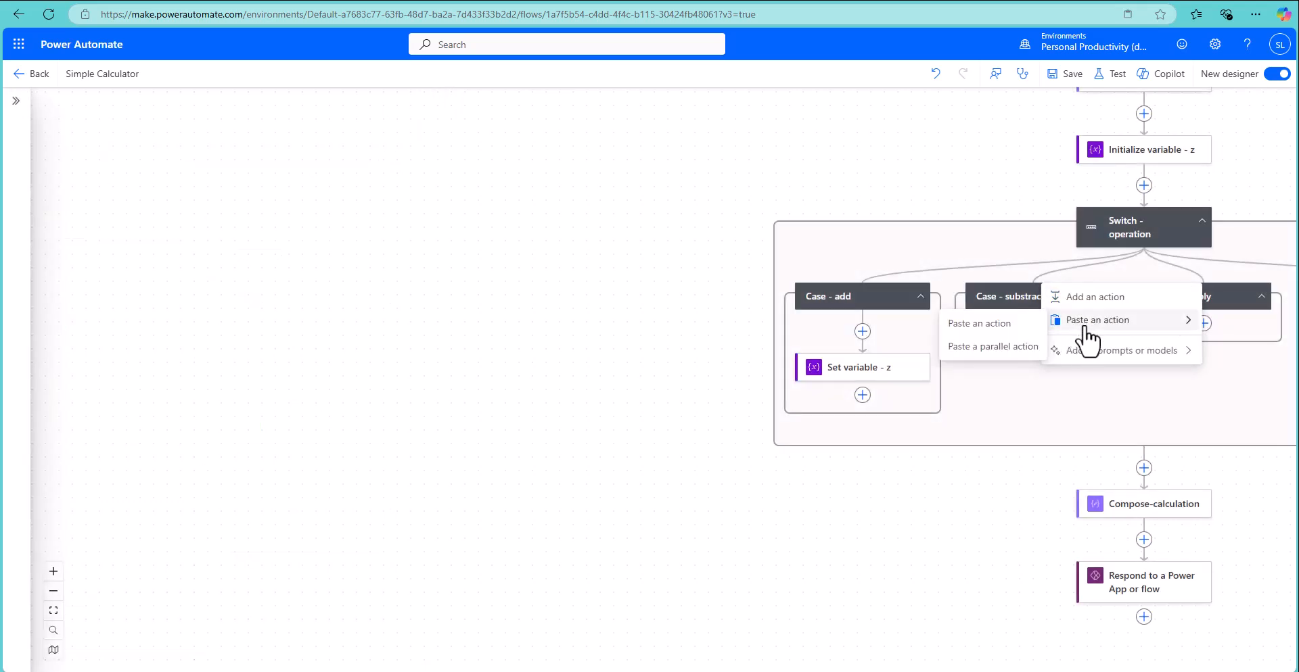
{"action": "left_click", "coordinate": [998, 334]}
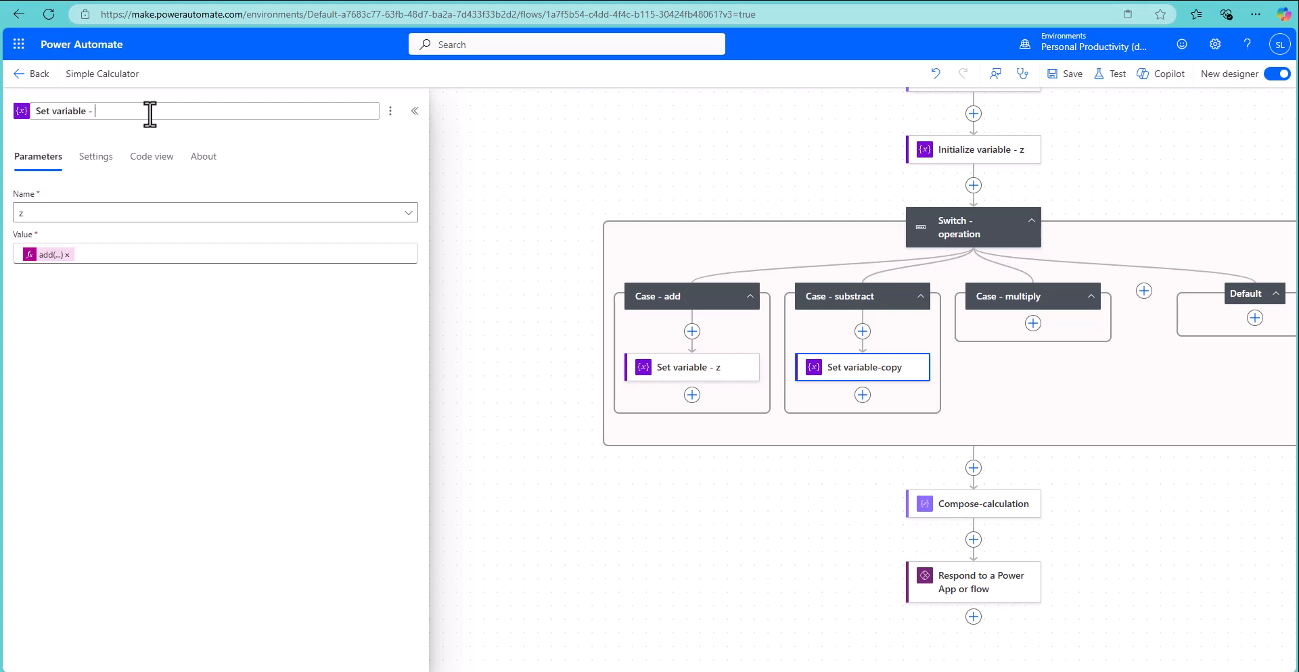
{"action": "type", "text": "z_"}
{"action": "left_click", "coordinate": [46, 261]}
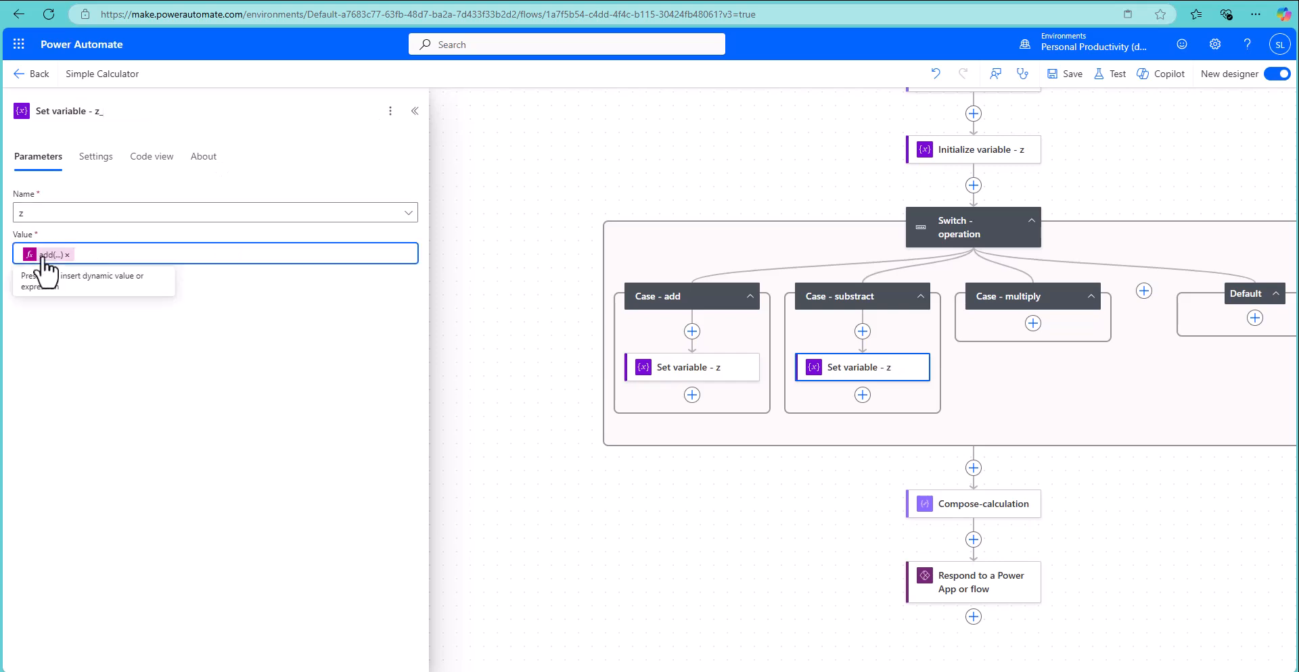
{"action": "left_click", "coordinate": [48, 255]}
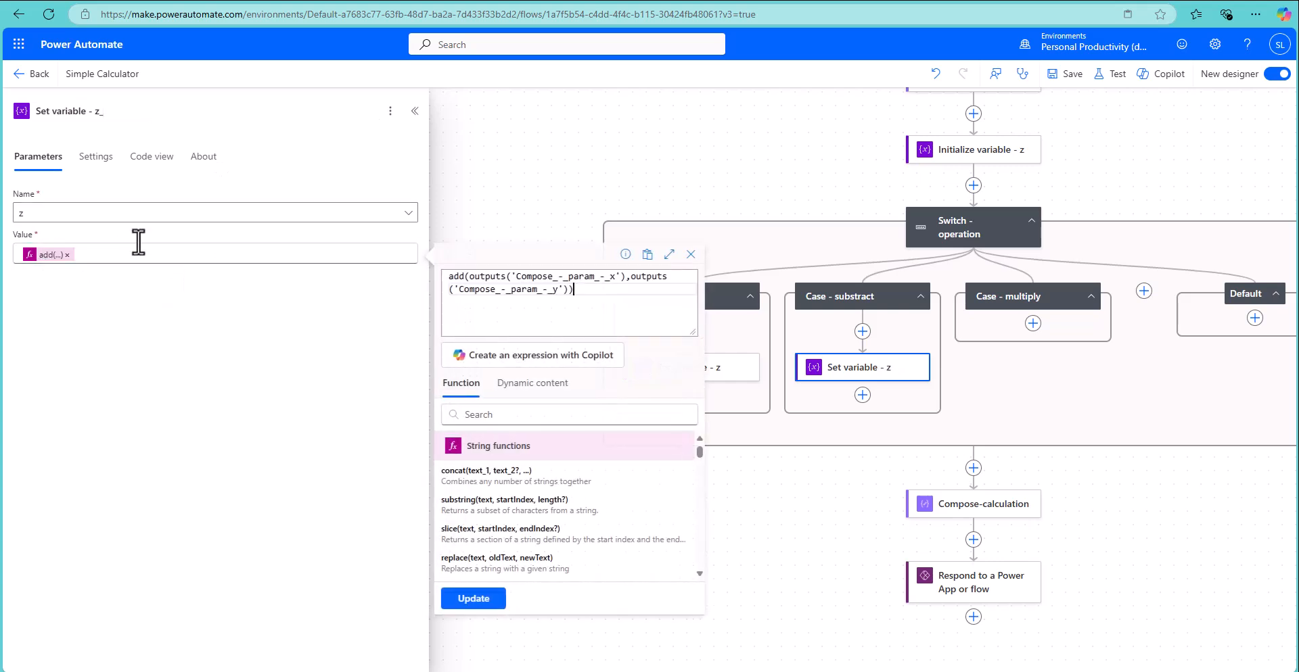
{"action": "double_click", "coordinate": [456, 277]}
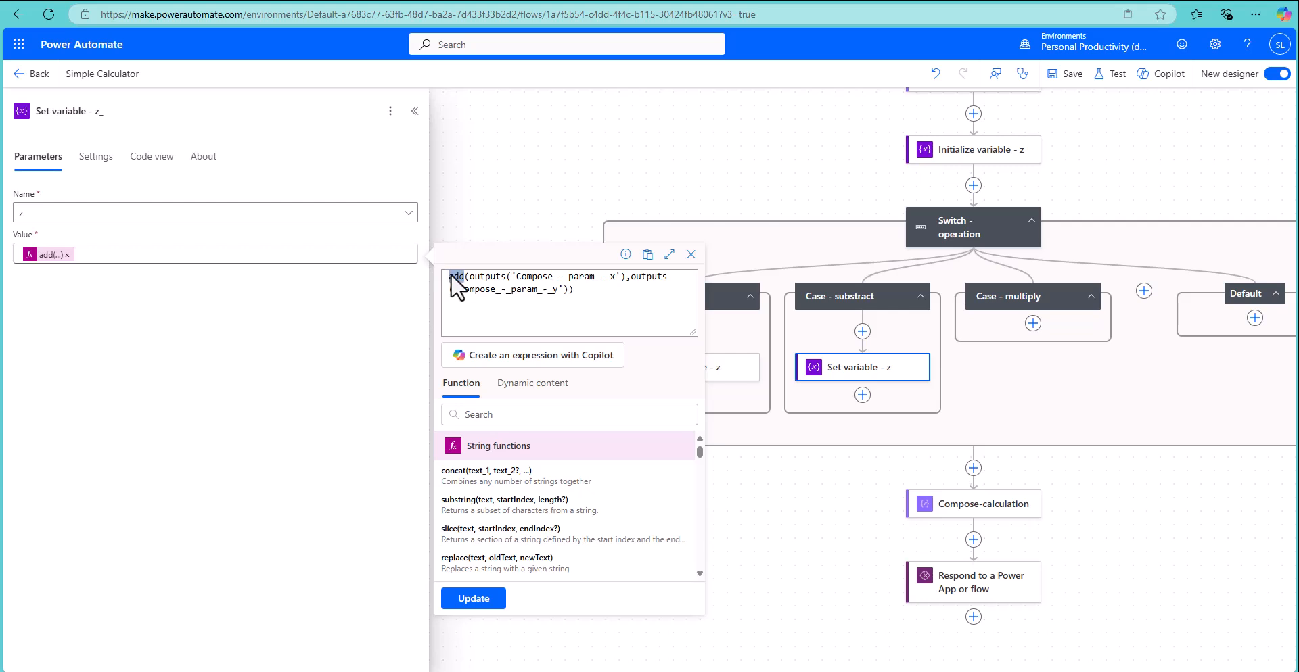
{"action": "type", "text": "substr"}
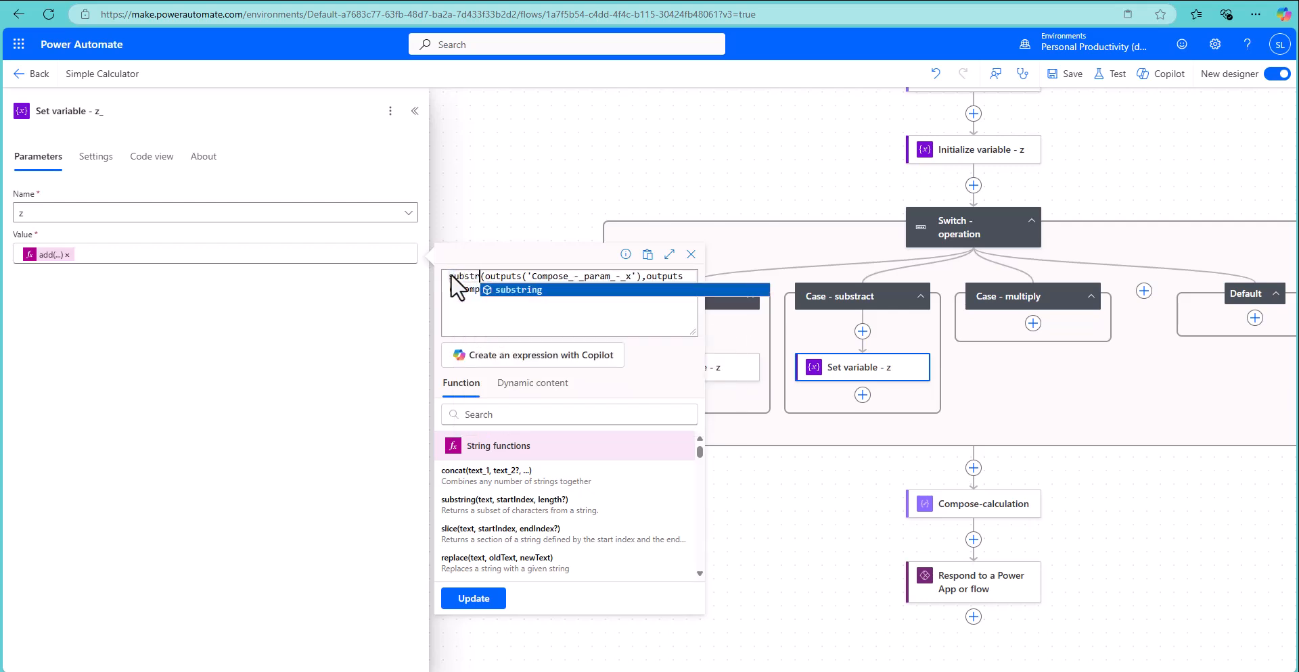
{"action": "key", "text": "Escape"}
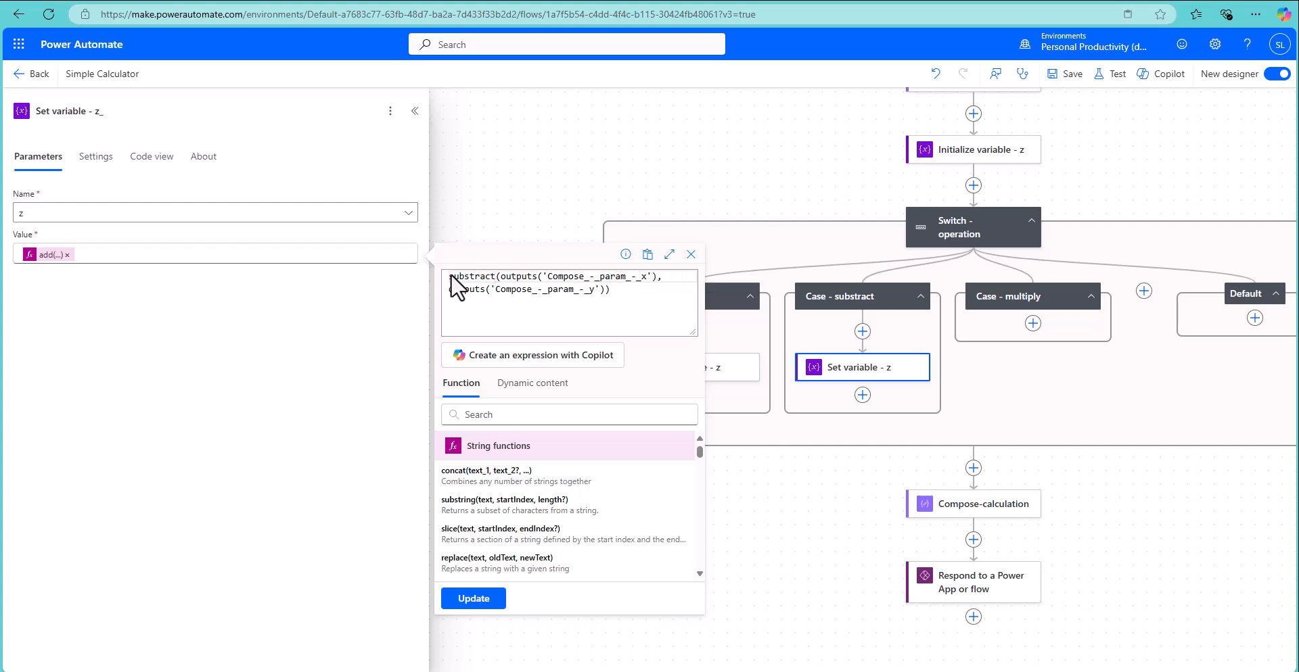
{"action": "key", "text": "BackSpace"}
{"action": "key", "text": "BackSpace"}
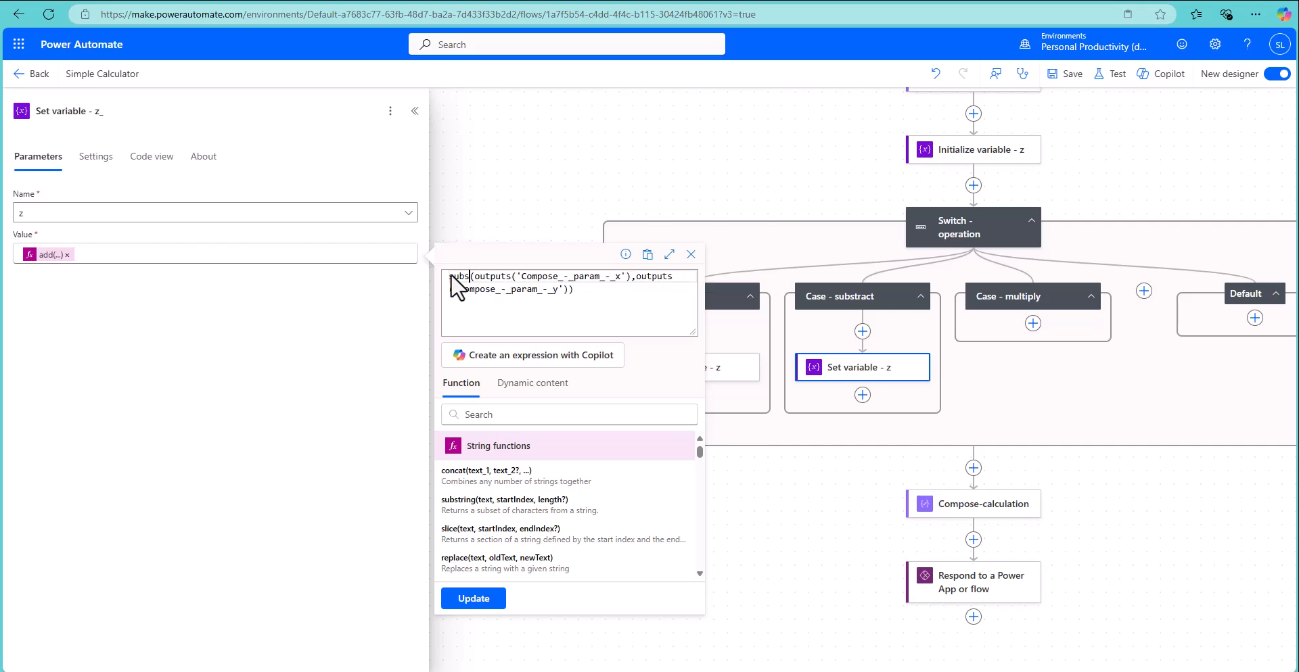
{"action": "key", "text": "BackSpace"}
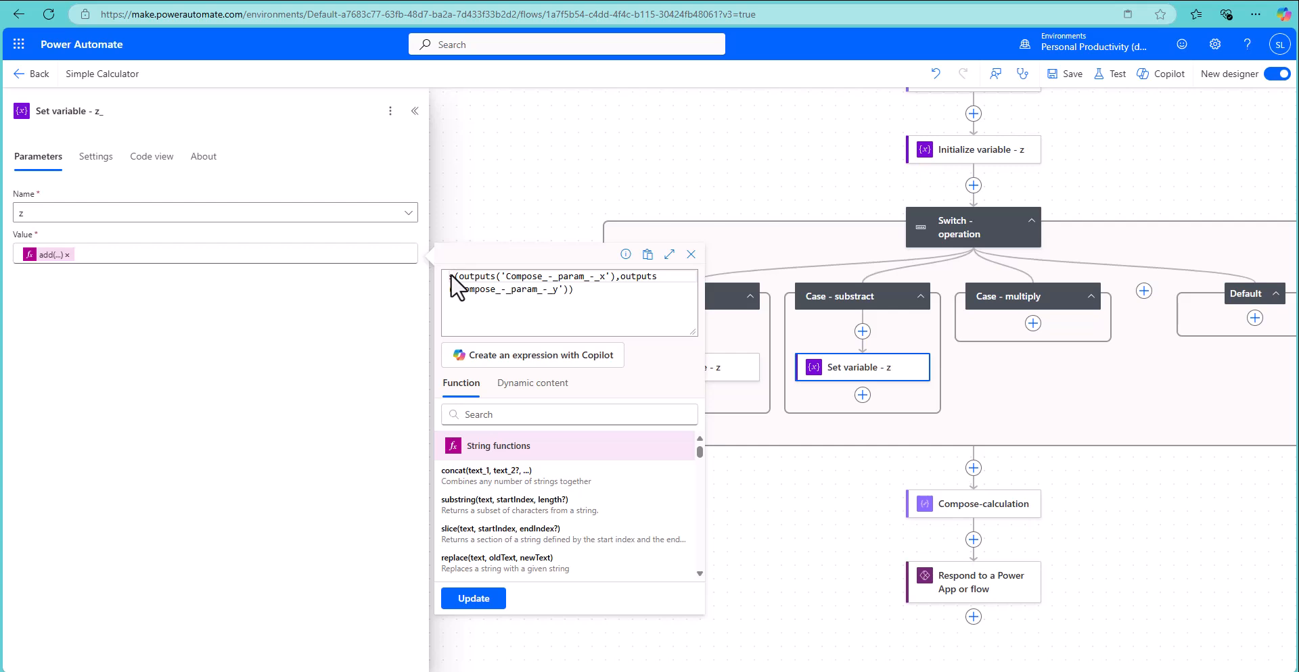
{"action": "key", "text": "Delete"}
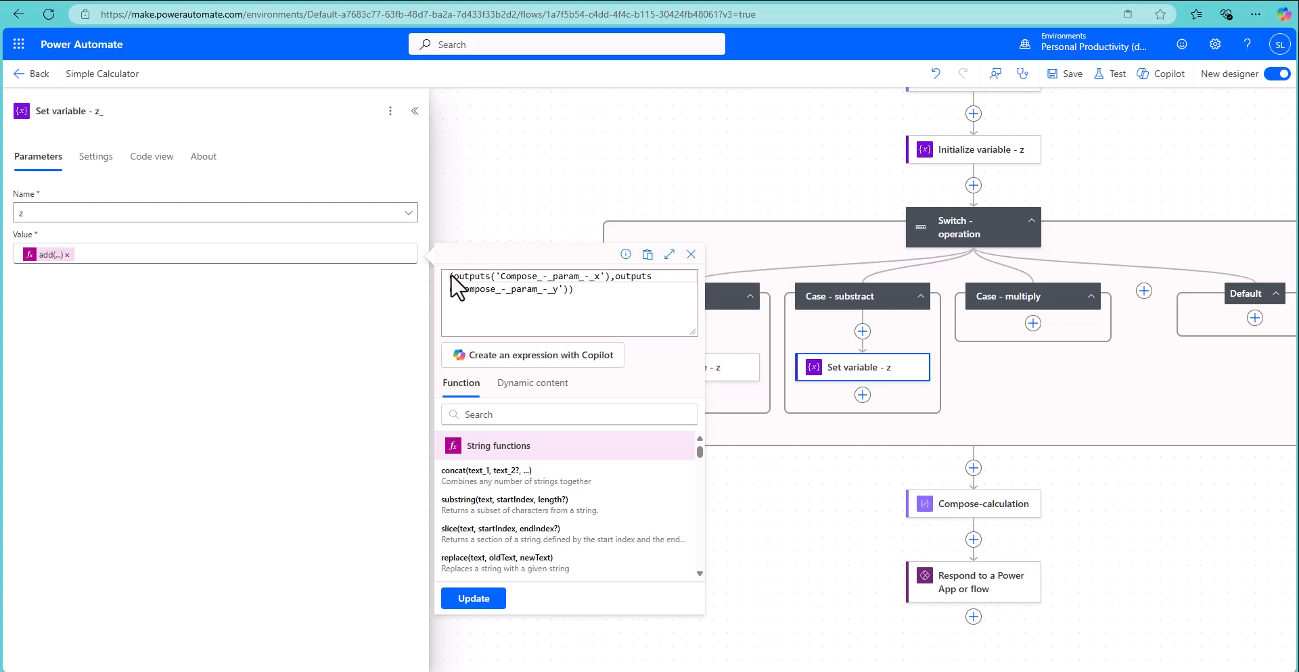
{"action": "type", "text": "su"}
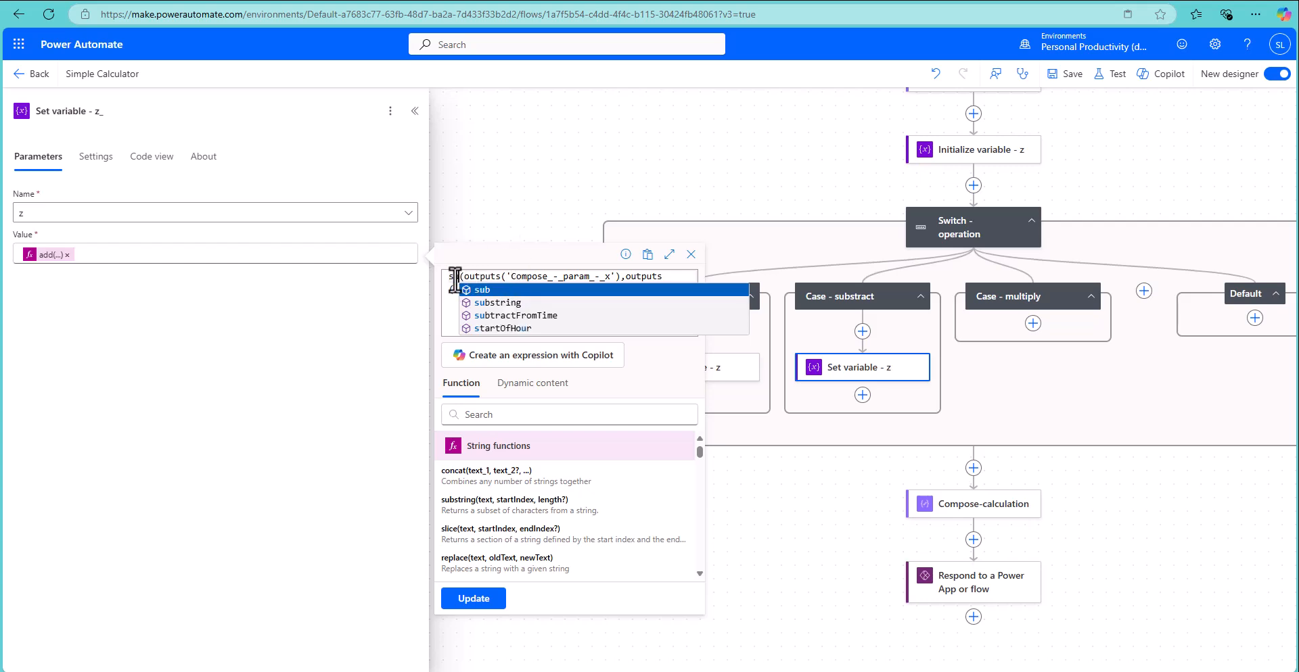
{"action": "key", "text": "BackSpace"}
{"action": "key", "text": "BackSpace"}
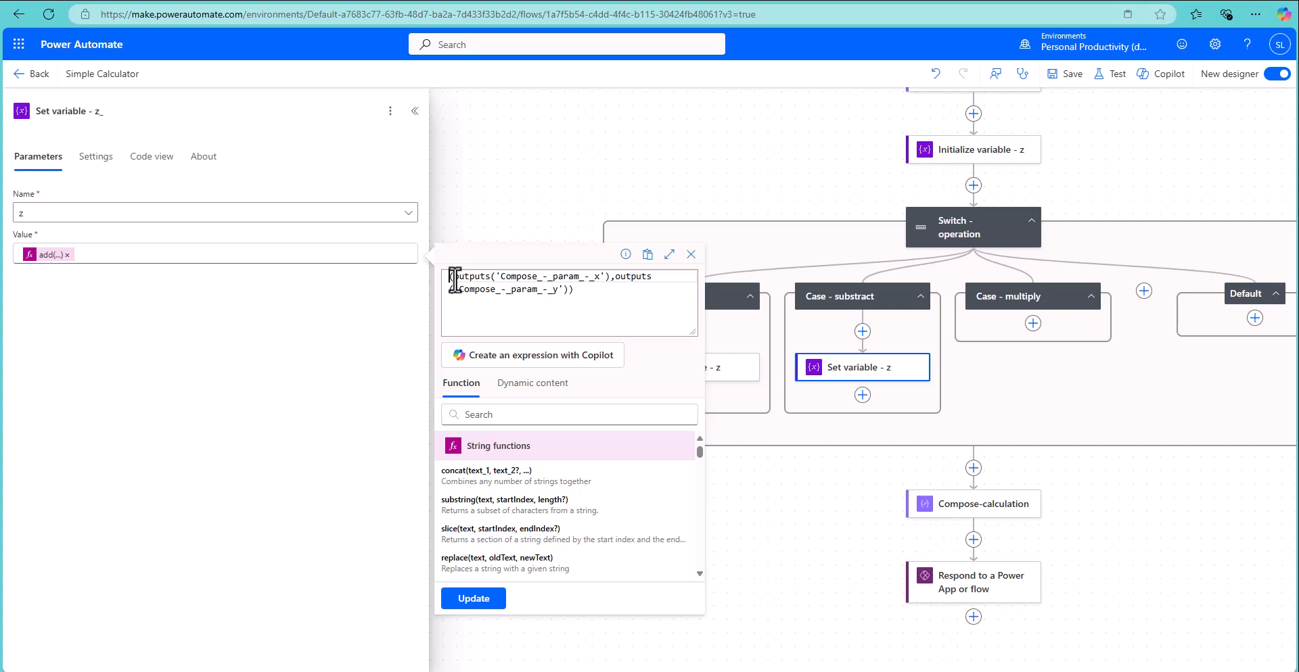
{"action": "key", "text": "Escape"}
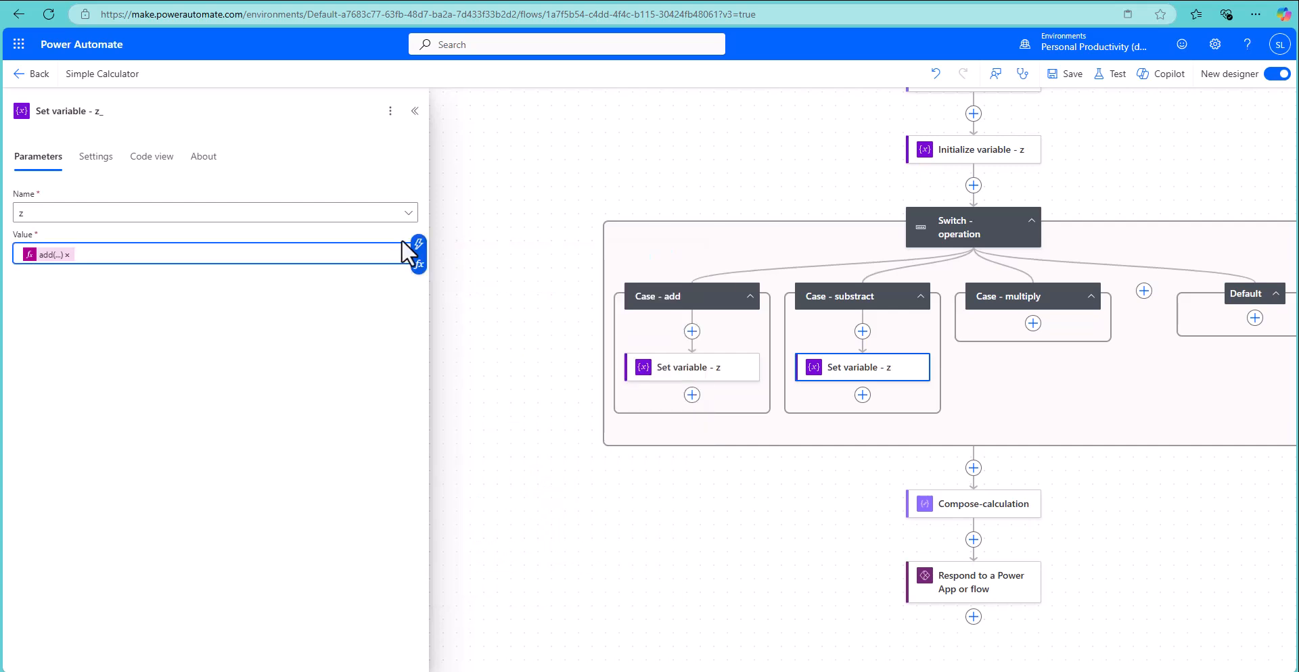
{"action": "left_click", "coordinate": [419, 265]}
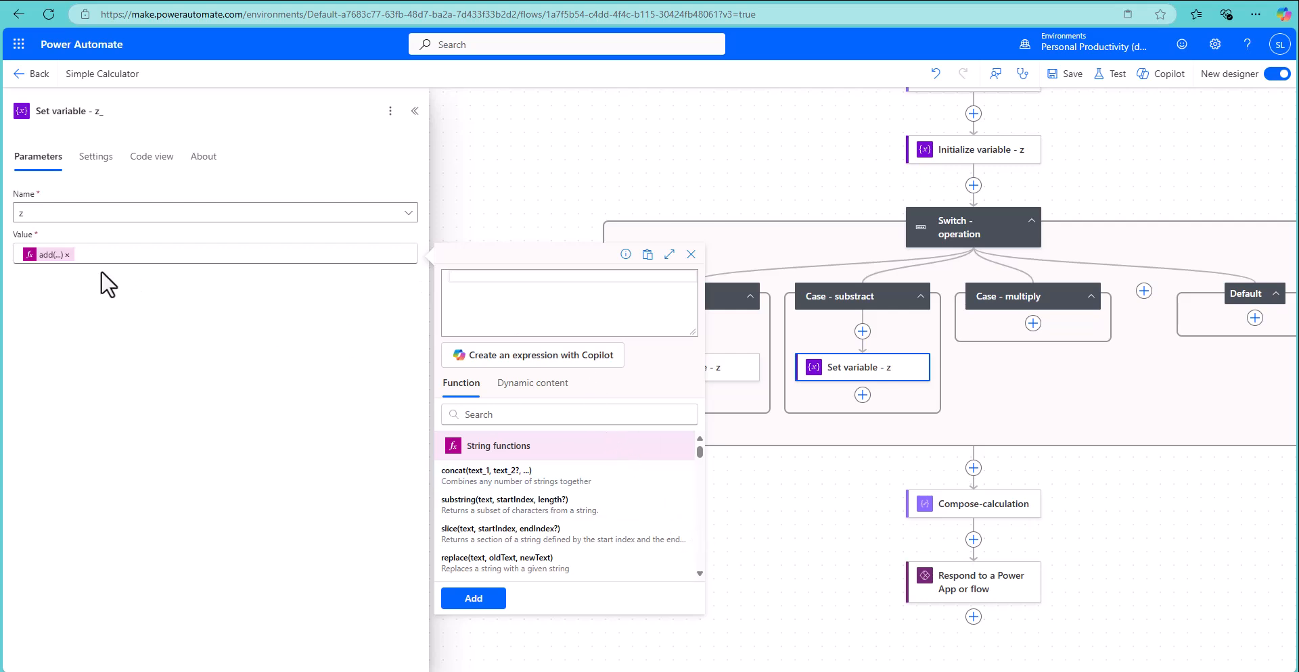
Change the value of Set variable - z_ in Case - substract to sub(outputs('Compose_-_param_-_x'),outputs('Compose_-_param_-_y'))
{"action": "left_click", "coordinate": [48, 256]}
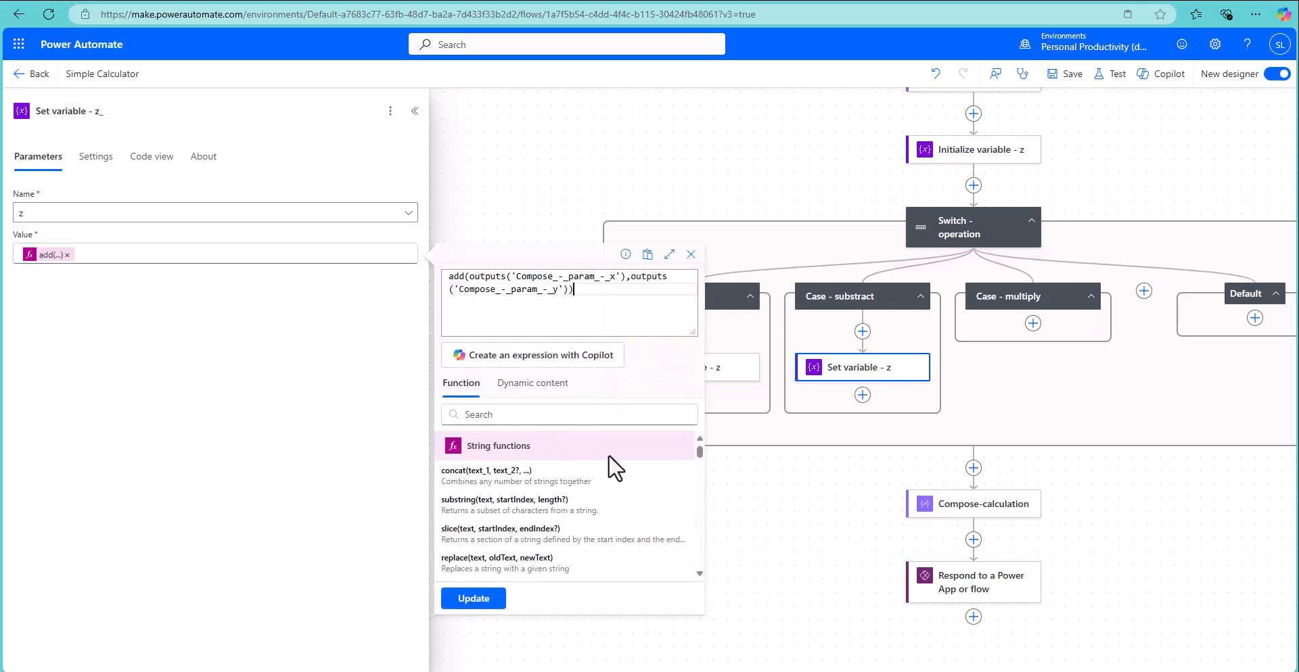
{"action": "scroll", "coordinate": [662, 494], "scroll_direction": "down", "scroll_amount": 1}
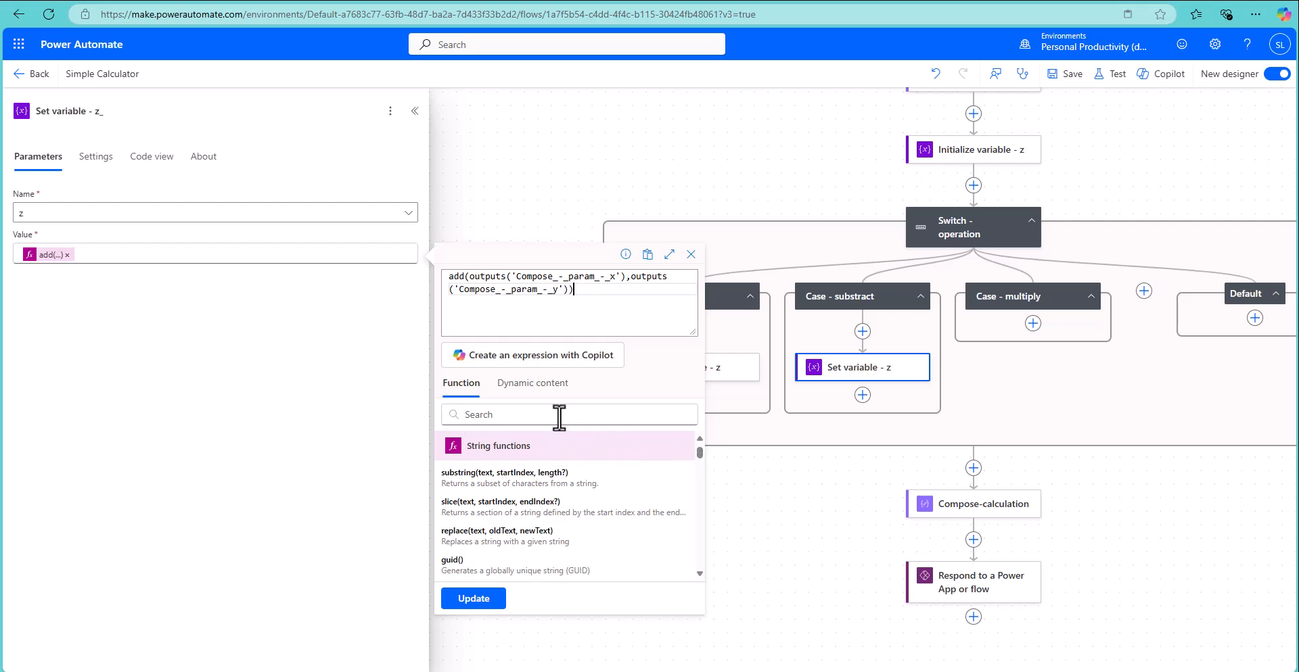
{"action": "left_click_drag", "start_coordinate": [699, 452], "coordinate": [692, 513]}
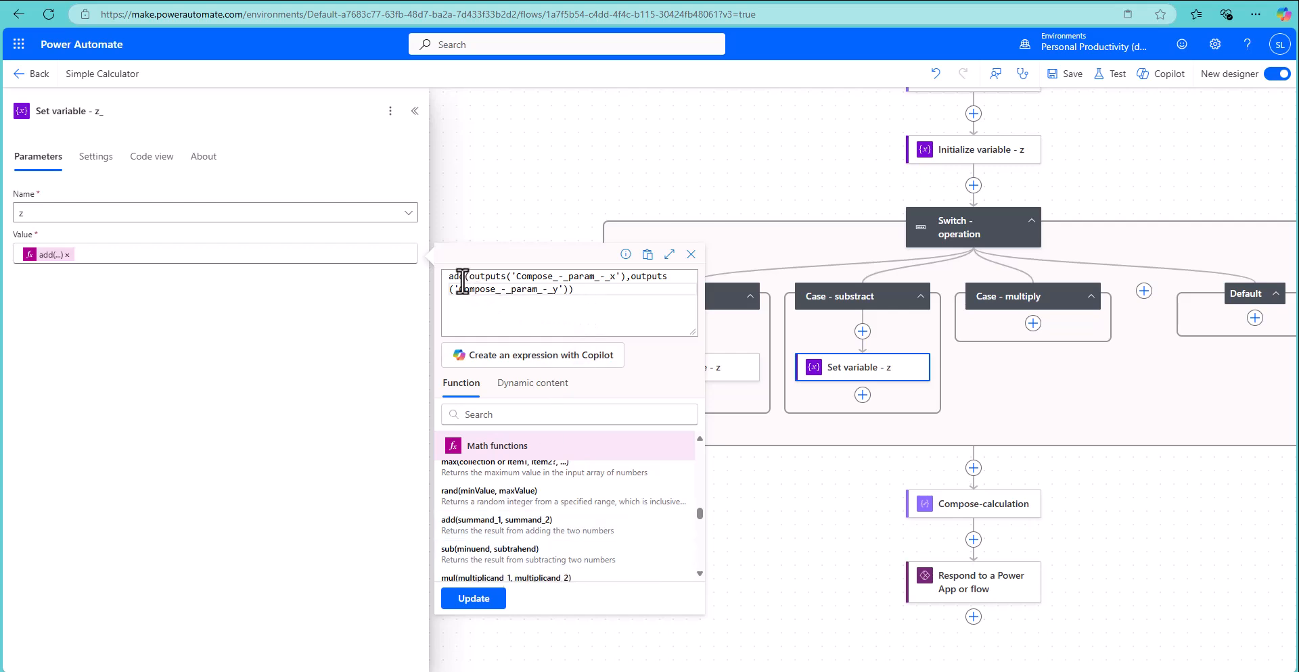
{"action": "left_click_drag", "start_coordinate": [462, 277], "coordinate": [451, 279]}
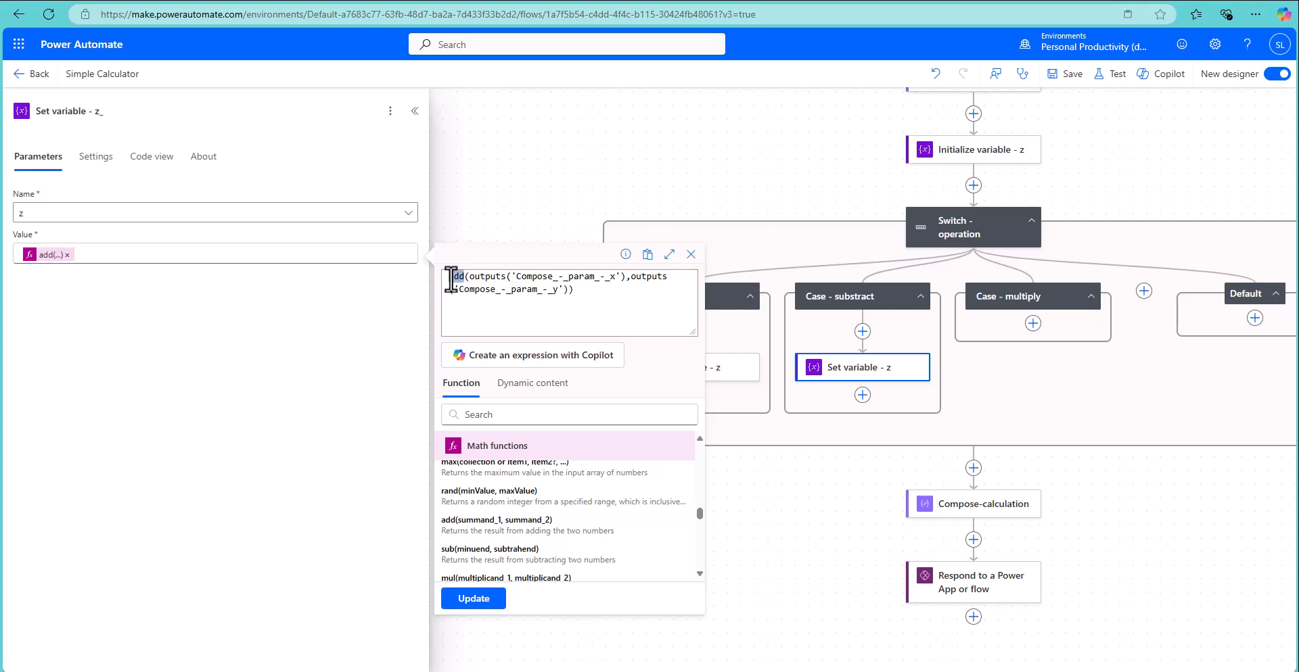
{"action": "type", "text": "sub"}
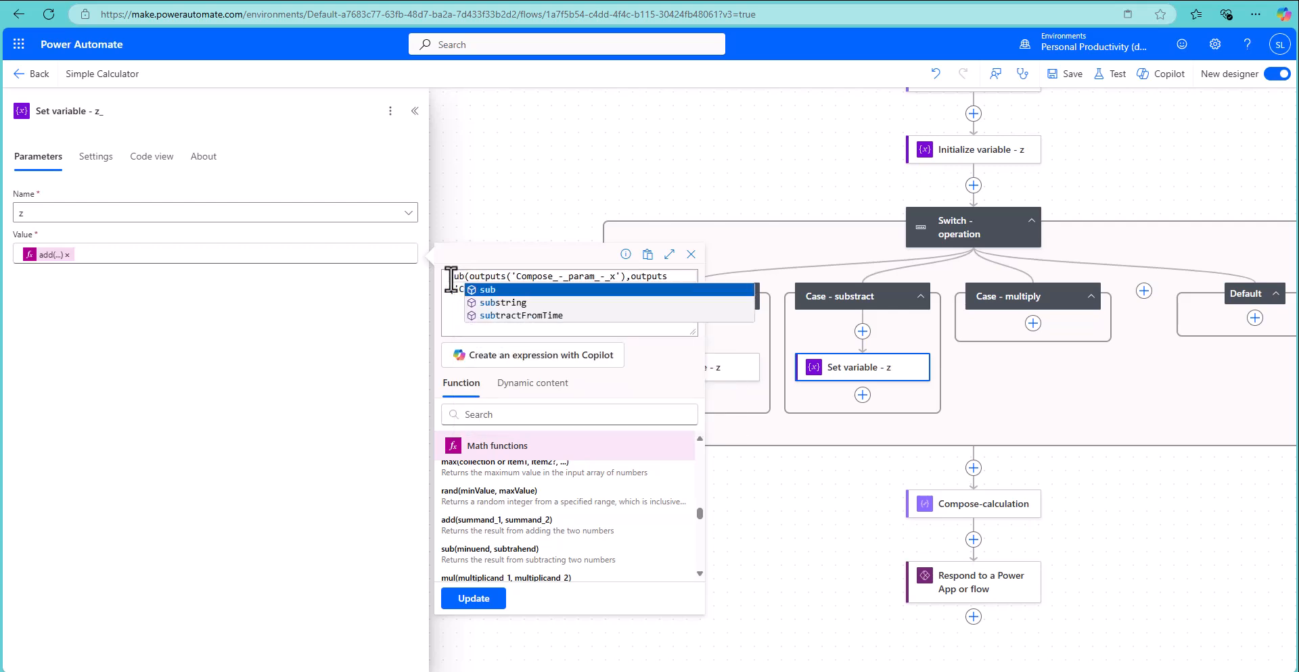
{"action": "left_click", "coordinate": [482, 290]}
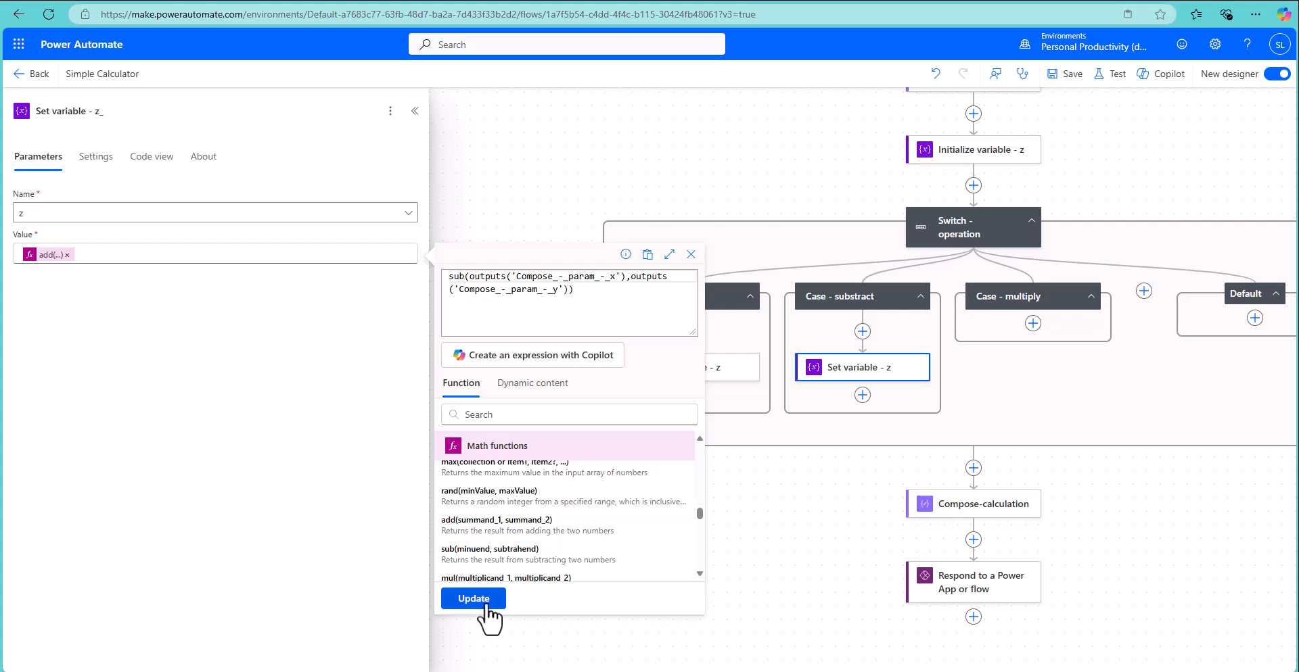
{"action": "left_click", "coordinate": [473, 599]}
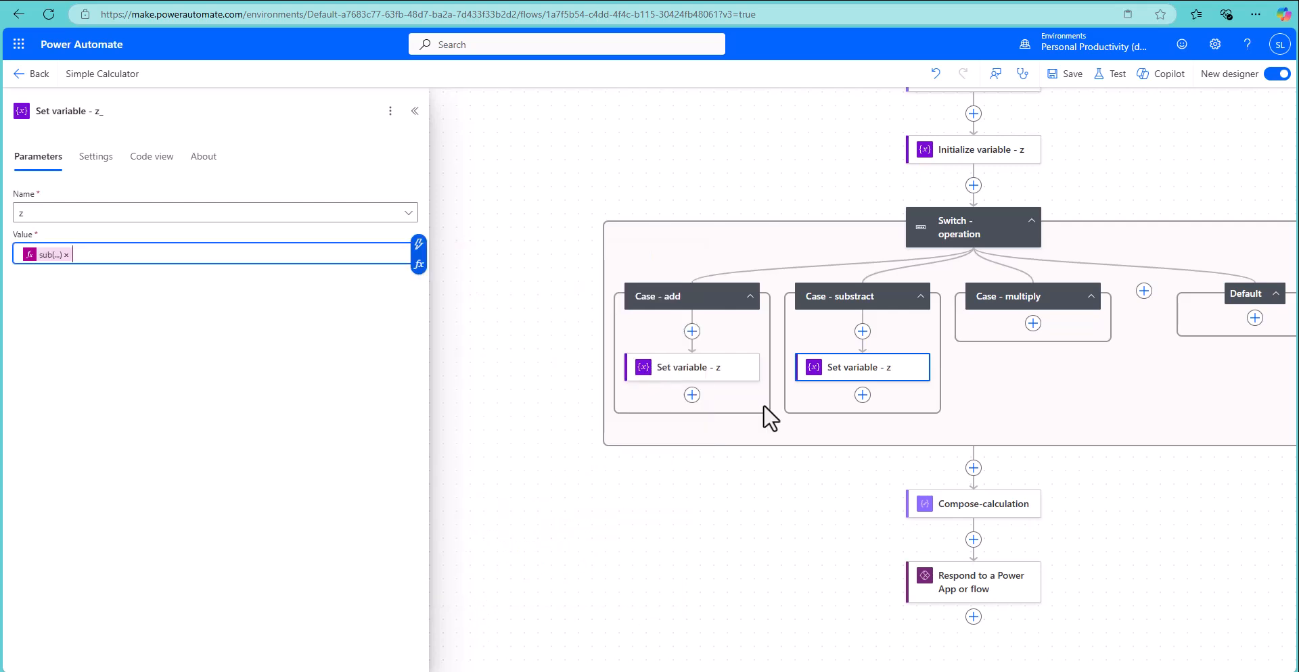
Copy the Set variable action from Case - substract and paste it into Case - multiply
{"action": "left_click", "coordinate": [859, 377]}
{"action": "right_click", "coordinate": [858, 377]}
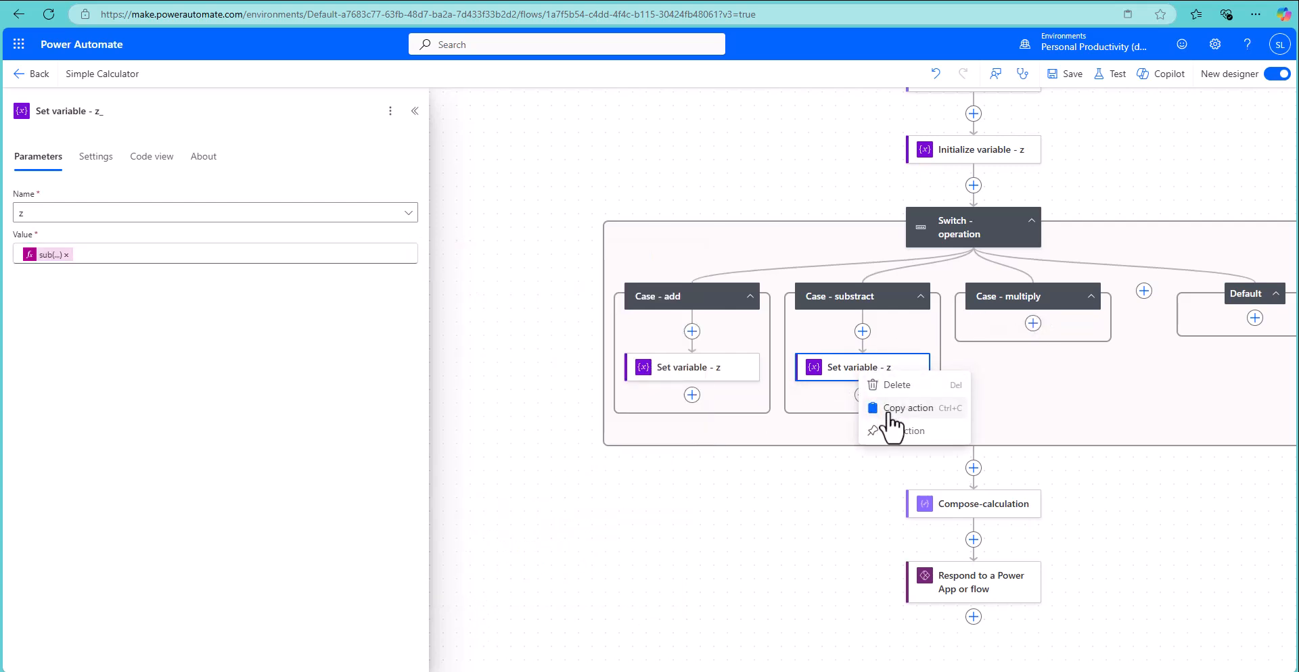
{"action": "left_click", "coordinate": [886, 410]}
{"action": "left_click", "coordinate": [1033, 324]}
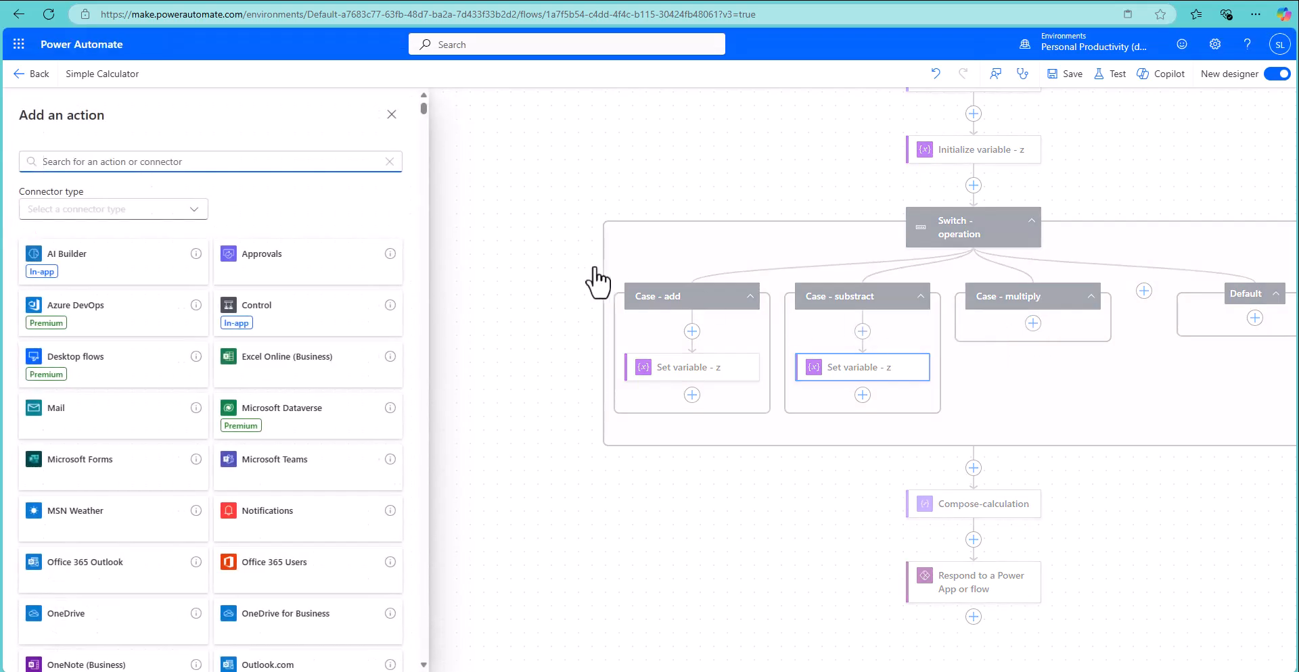
{"action": "left_click", "coordinate": [1031, 324]}
{"action": "right_click", "coordinate": [1030, 324]}
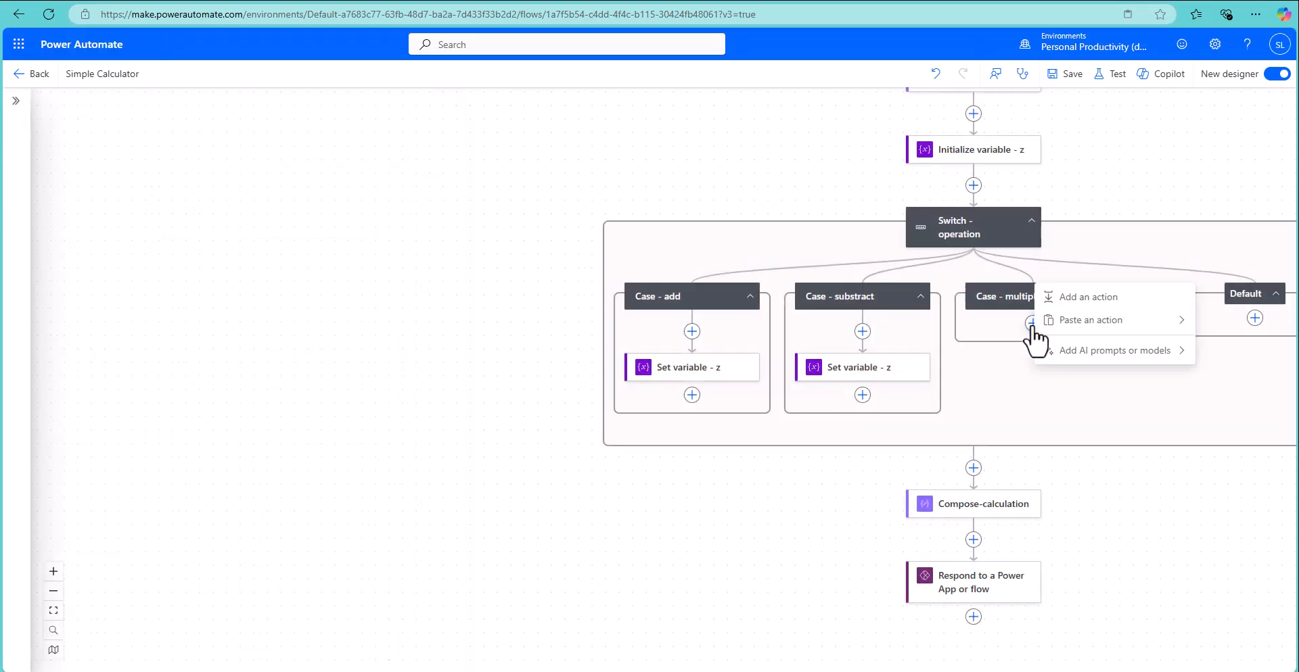
{"action": "mouse_move", "coordinate": [1080, 327]}
{"action": "left_click", "coordinate": [1015, 324]}
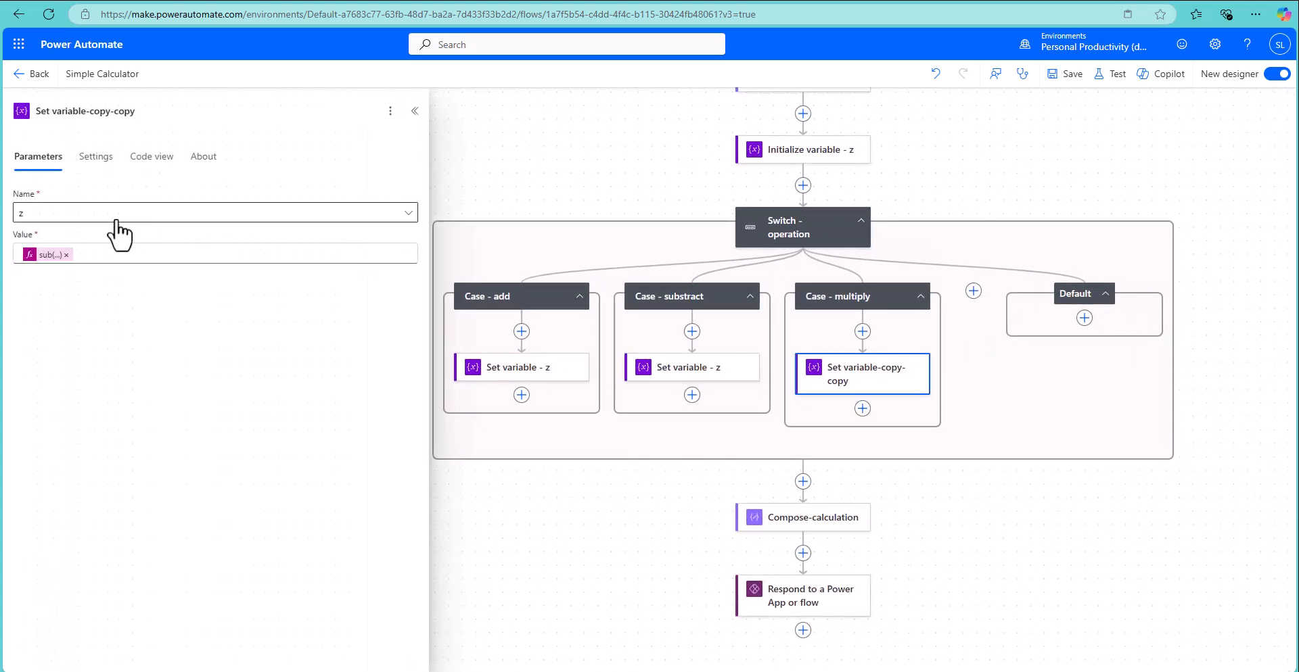
Try to change the pasted action's value in Case - multiply to mul(outputs('Compose_-_param_-_x'),outputs('Compose_-_param_-_y'))
{"action": "left_click", "coordinate": [47, 255]}
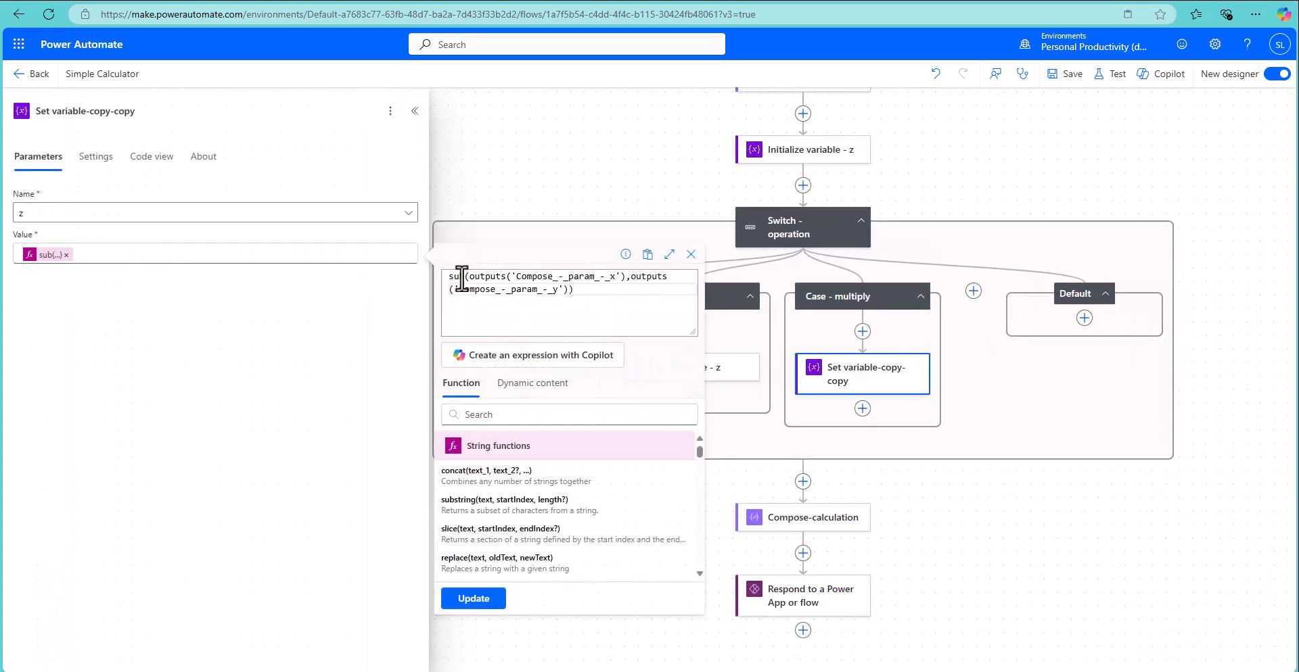
{"action": "left_click_drag", "start_coordinate": [462, 277], "coordinate": [440, 279]}
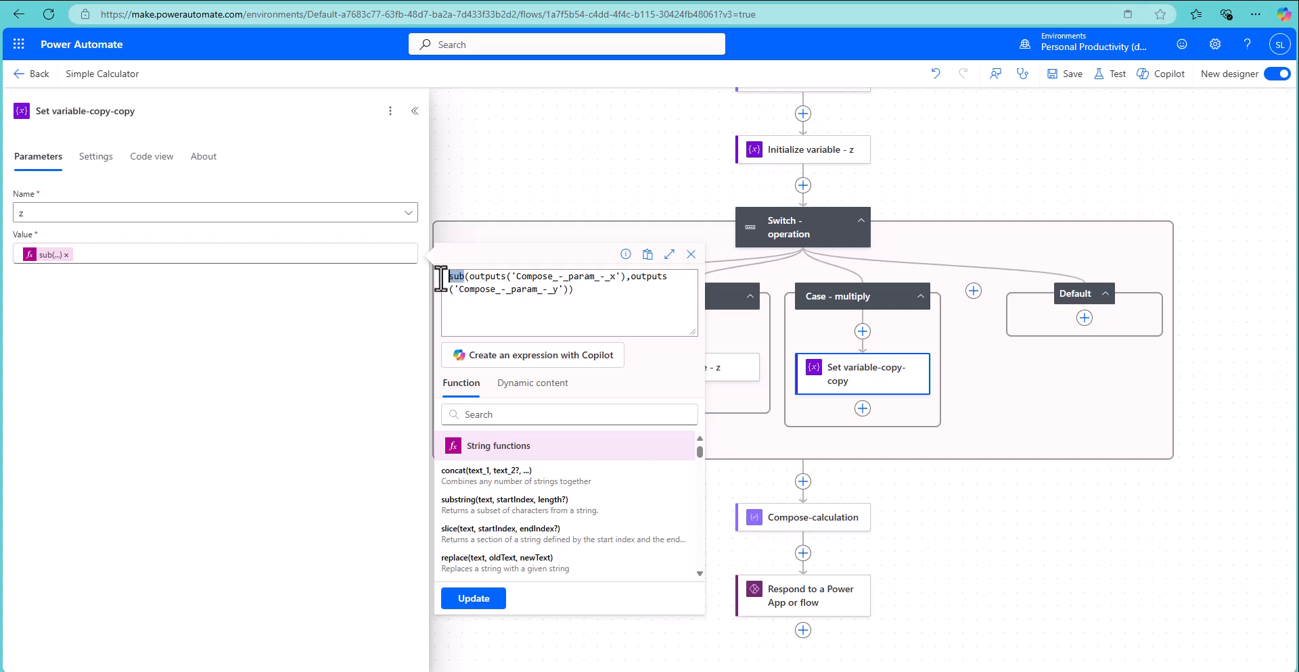
{"action": "type", "text": "mul"}
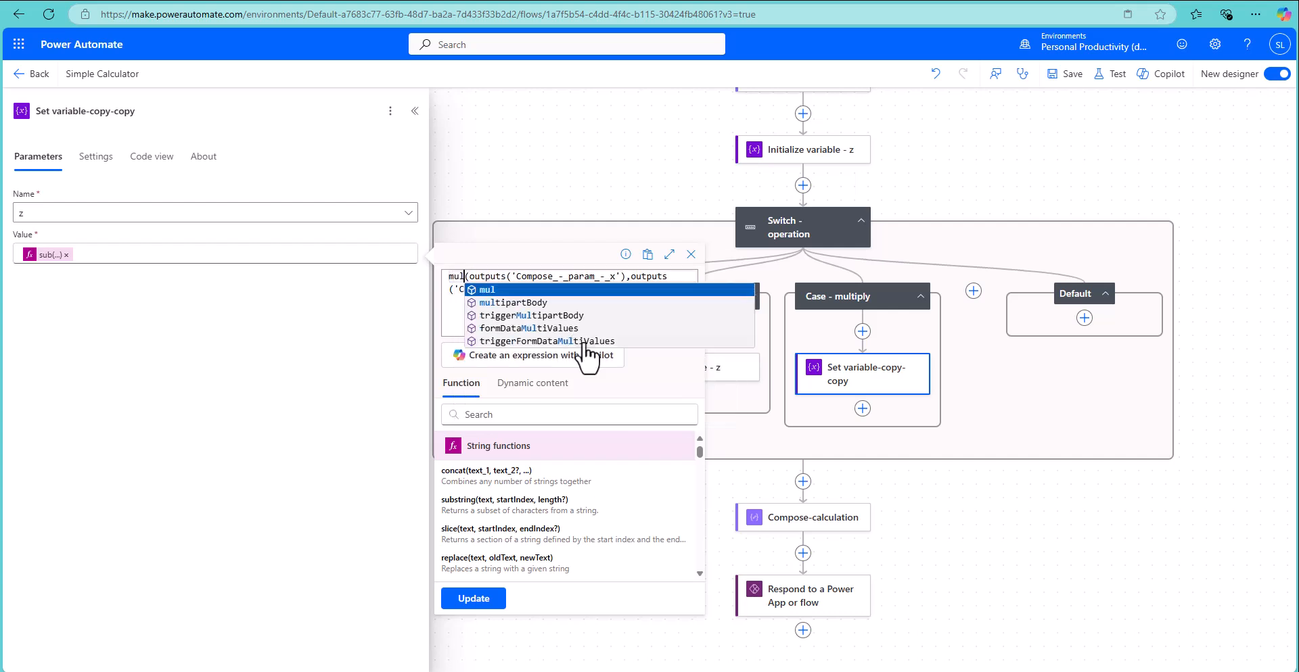
{"action": "left_click", "coordinate": [533, 290]}
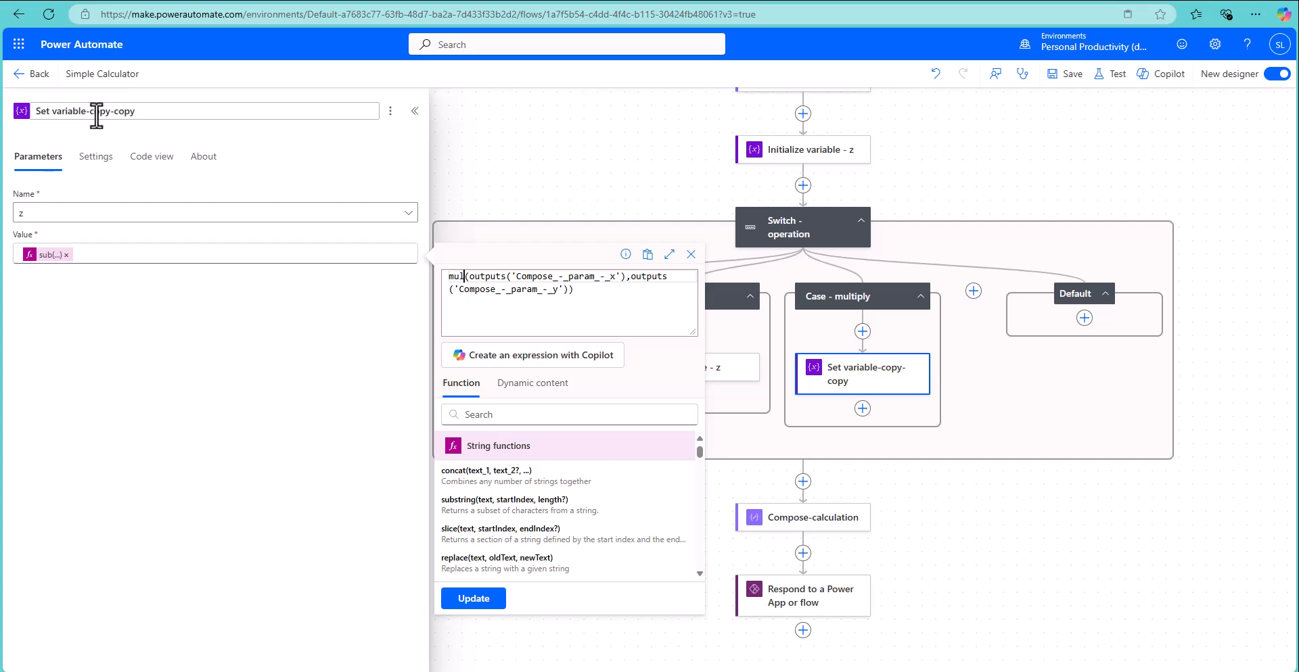
Rename the pasted action in Case - multiply to Set variable - z__ with two trailing underscores
{"action": "left_click_drag", "start_coordinate": [85, 113], "coordinate": [297, 115]}
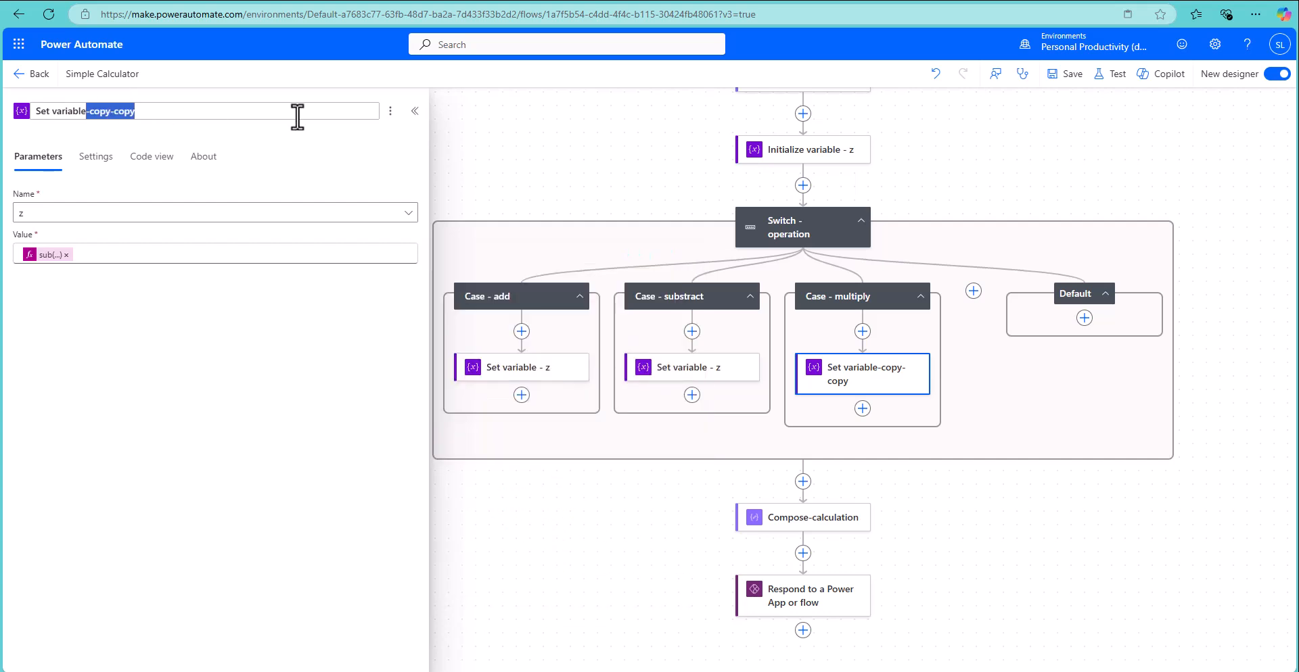
{"action": "key", "text": "BackSpace"}
{"action": "type", "text": "- z"}
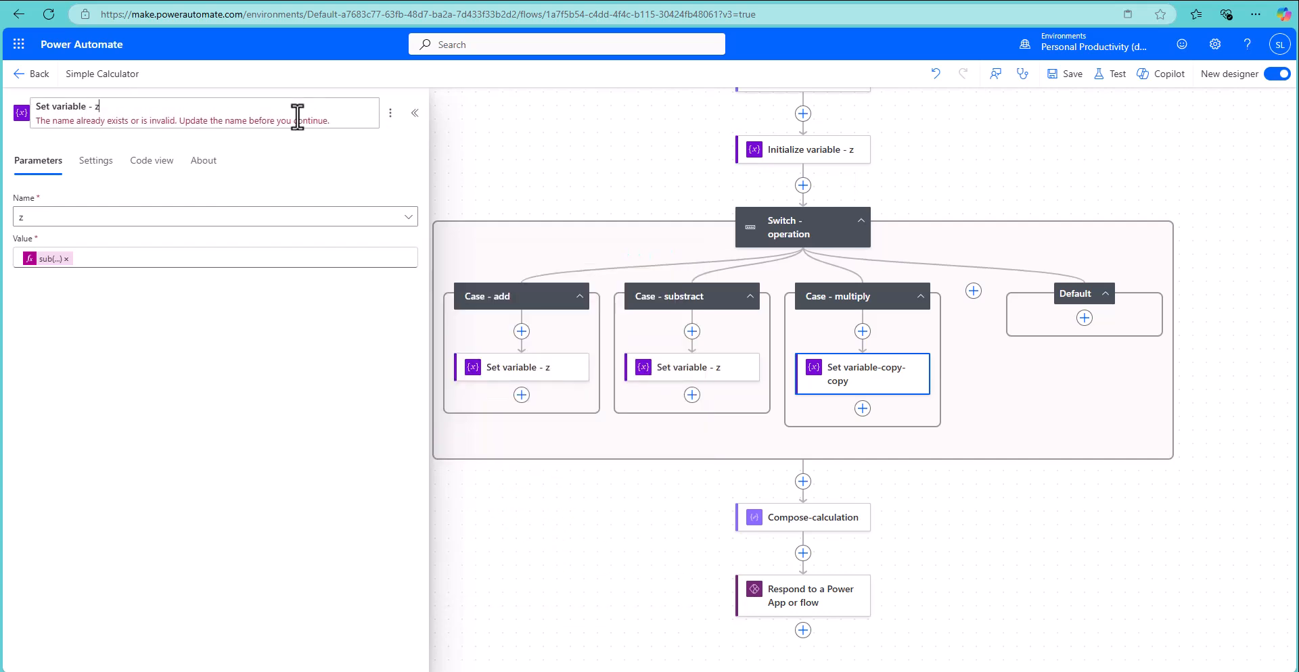
{"action": "type", "text": "_"}
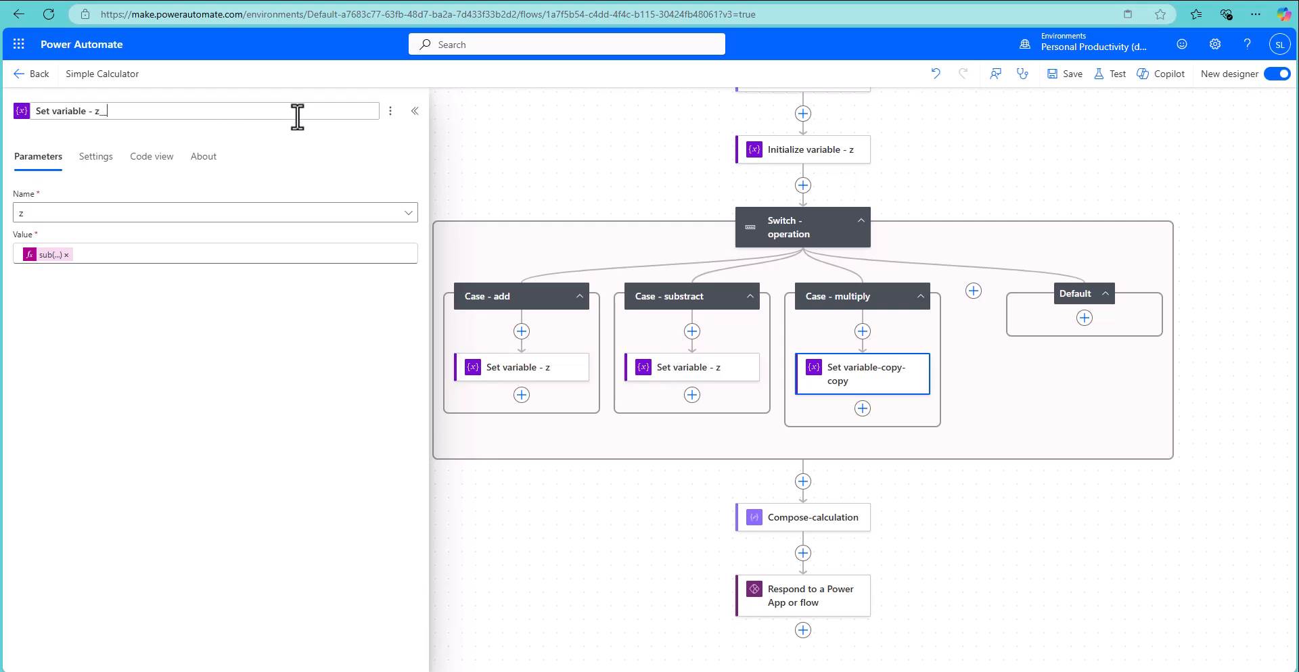
{"action": "left_click", "coordinate": [245, 304]}
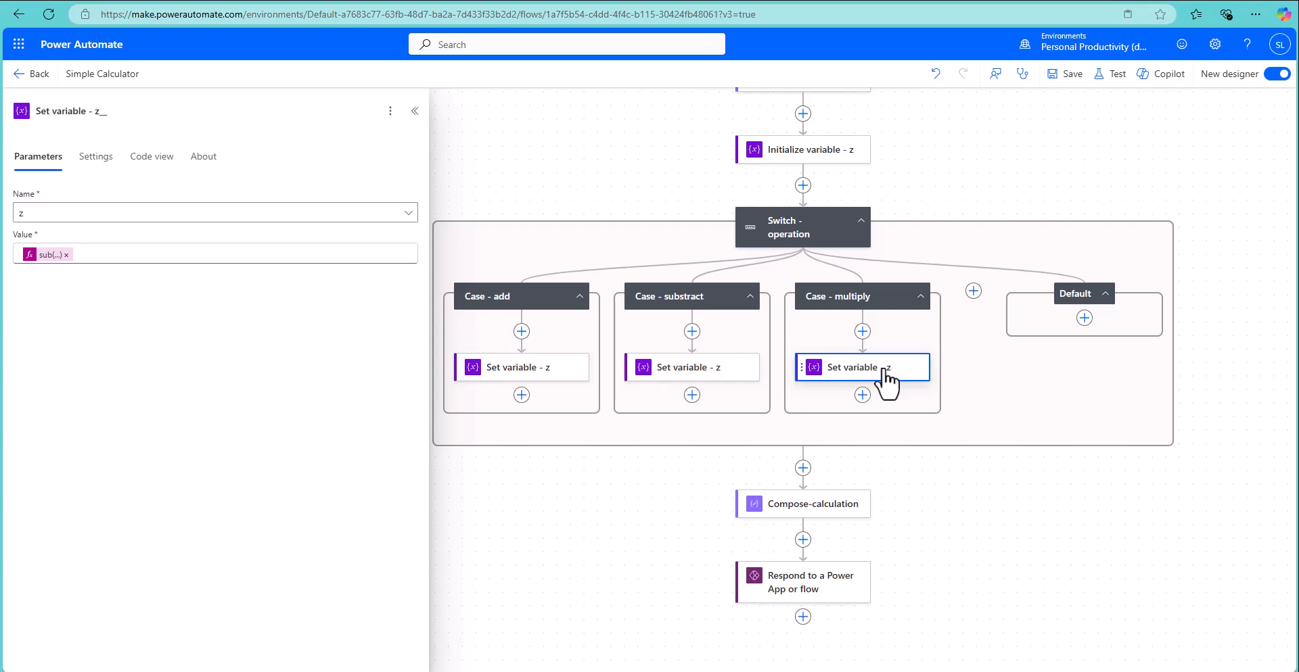
Copy Set variable - z from Case - add and paste it into the Default branch of the Switch
{"action": "left_click", "coordinate": [531, 378]}
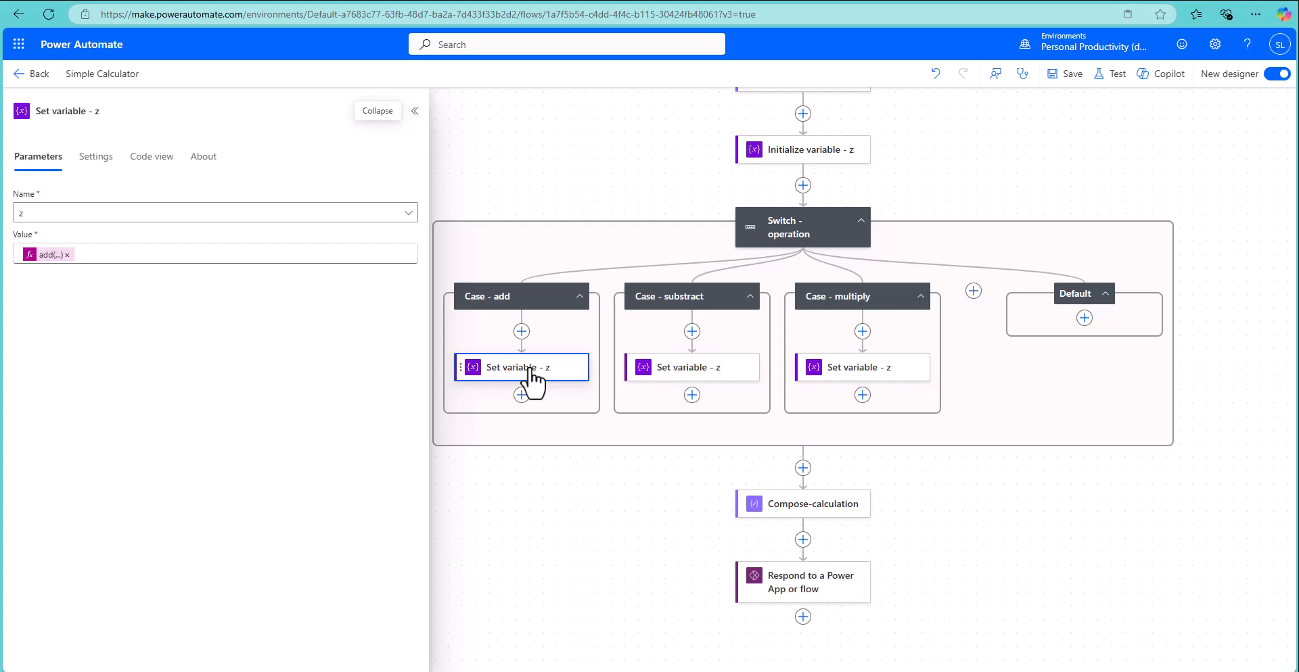
{"action": "right_click", "coordinate": [531, 371]}
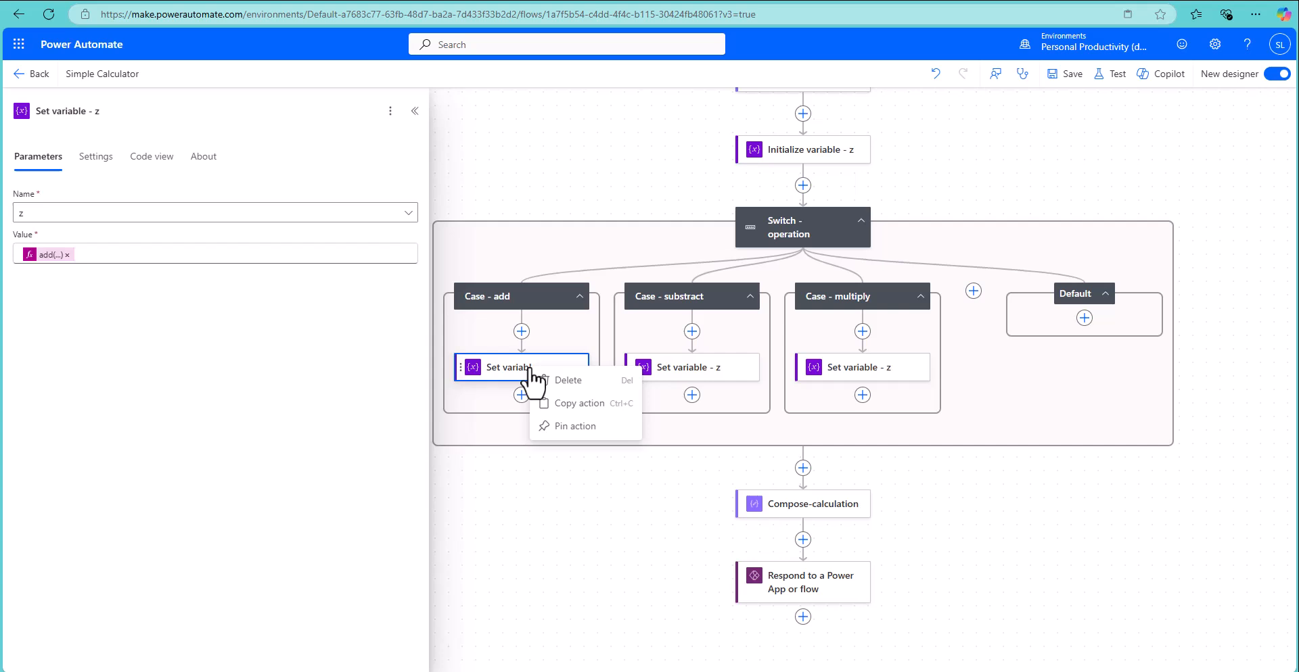
{"action": "left_click", "coordinate": [556, 404]}
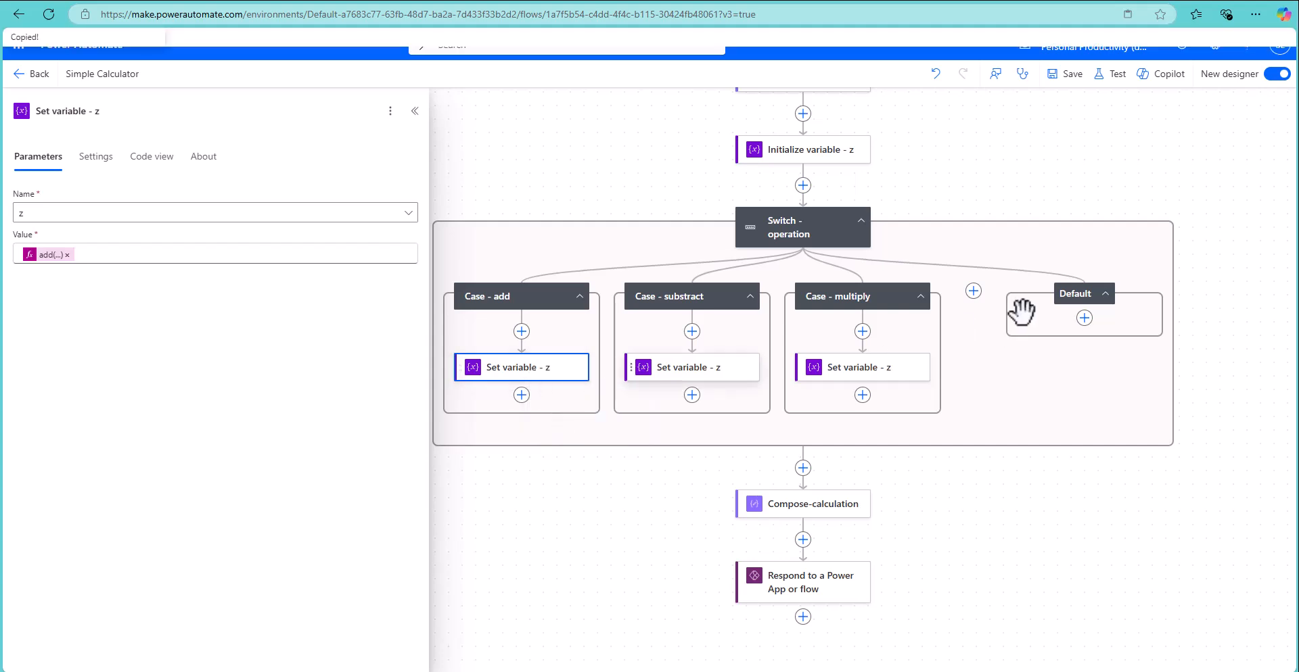
{"action": "left_click", "coordinate": [1084, 318]}
{"action": "mouse_move", "coordinate": [1136, 315]}
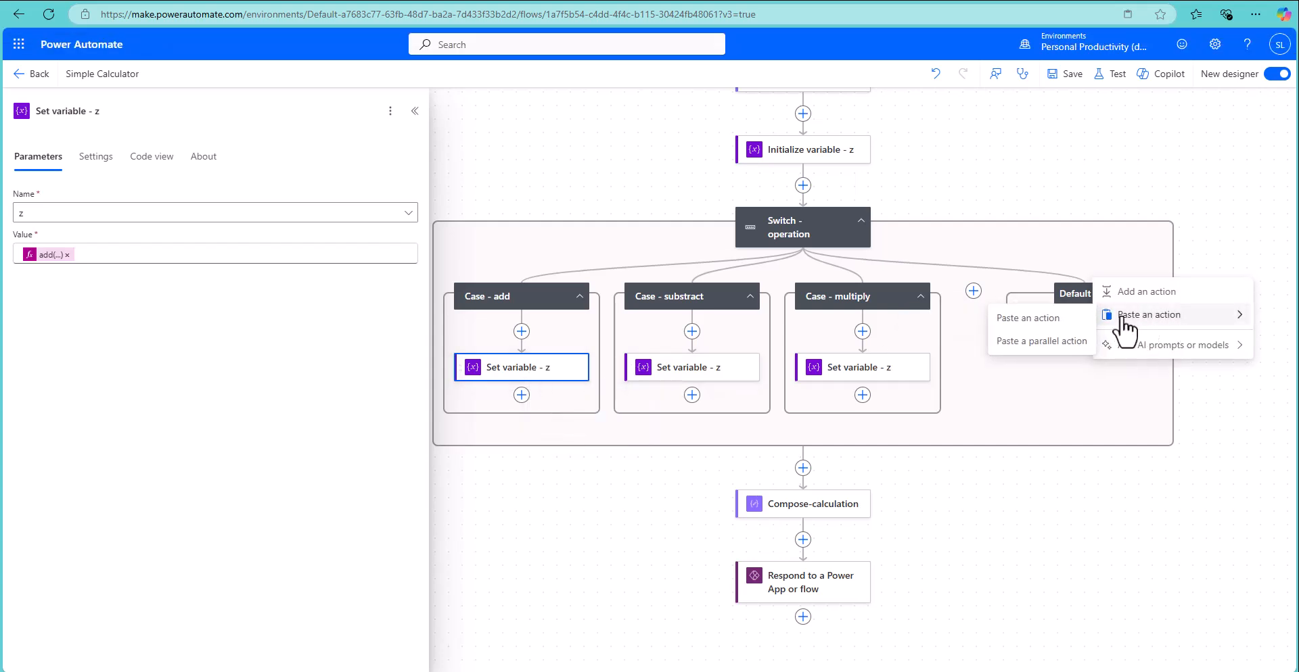
{"action": "left_click", "coordinate": [1061, 323]}
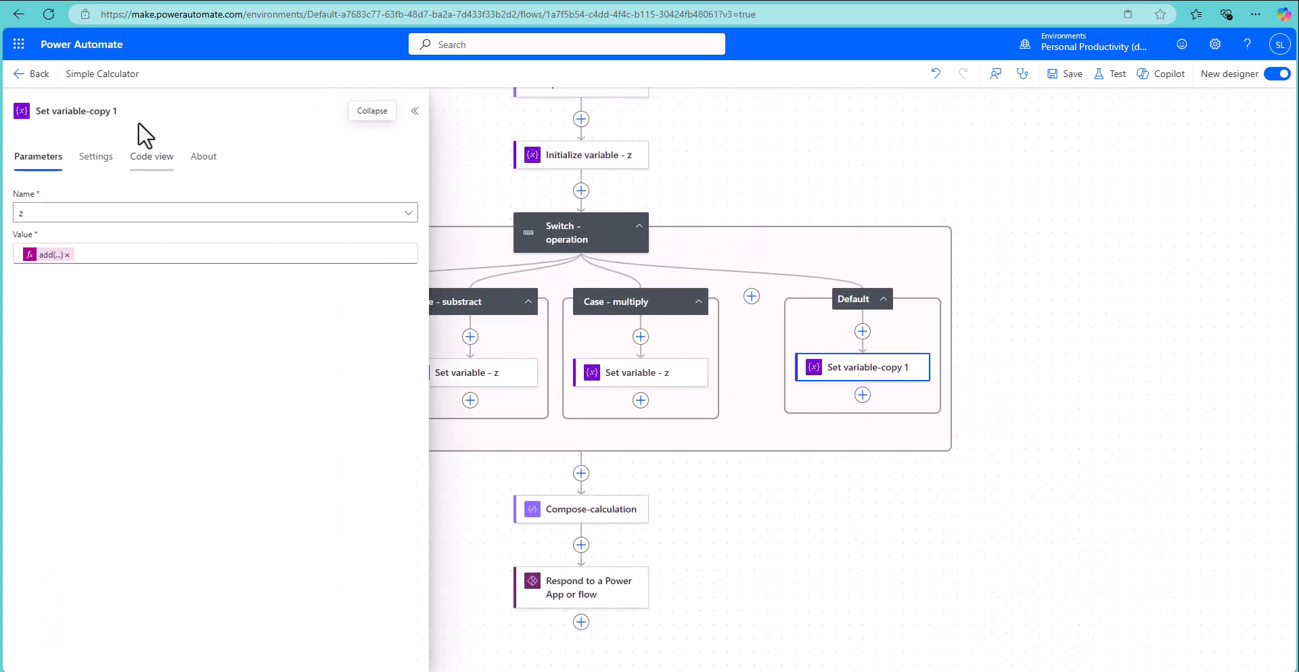
Rename the pasted action in the Default branch to Set variable - z___ with three trailing underscores
{"action": "left_click_drag", "start_coordinate": [82, 112], "coordinate": [282, 119]}
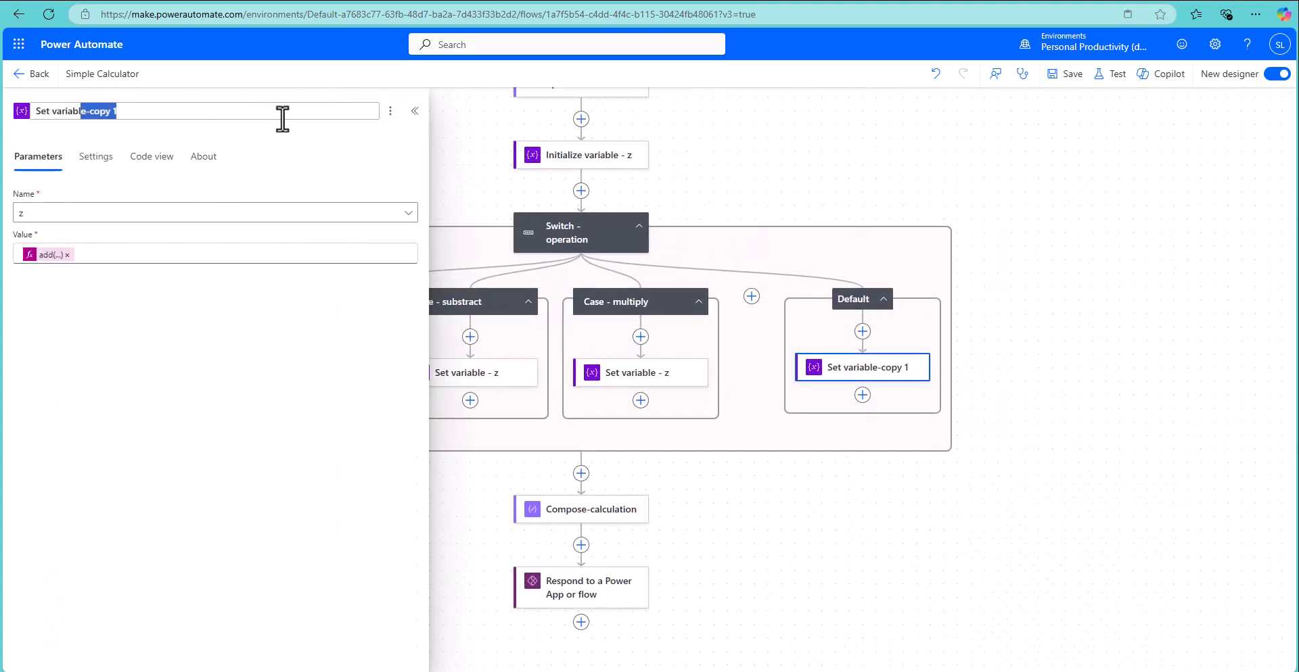
{"action": "key", "text": "BackSpace"}
{"action": "type", "text": "e - z"}
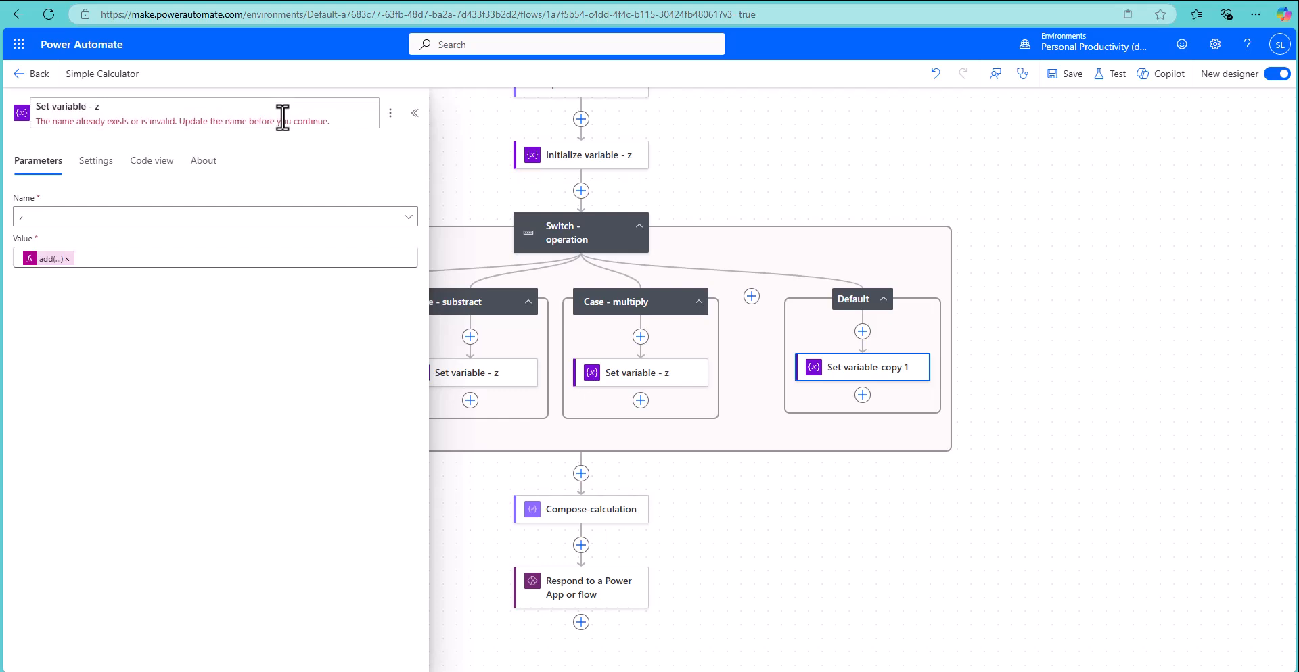
{"action": "type", "text": "___"}
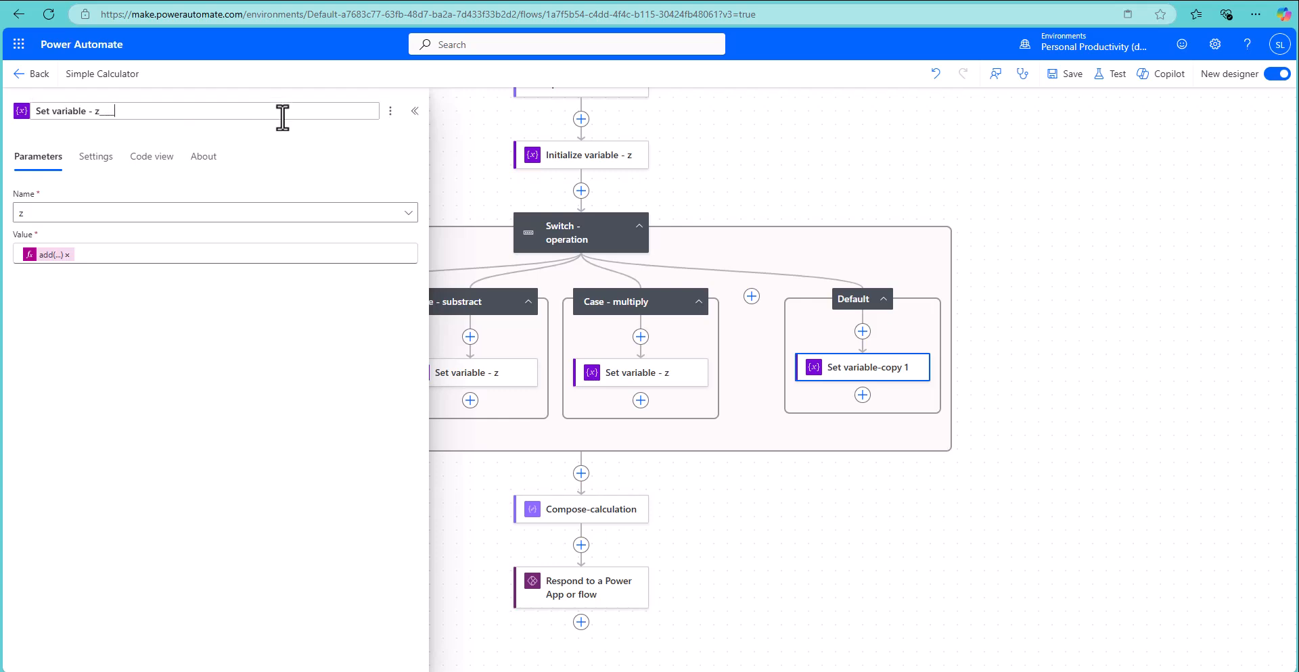
{"action": "left_click", "coordinate": [352, 180]}
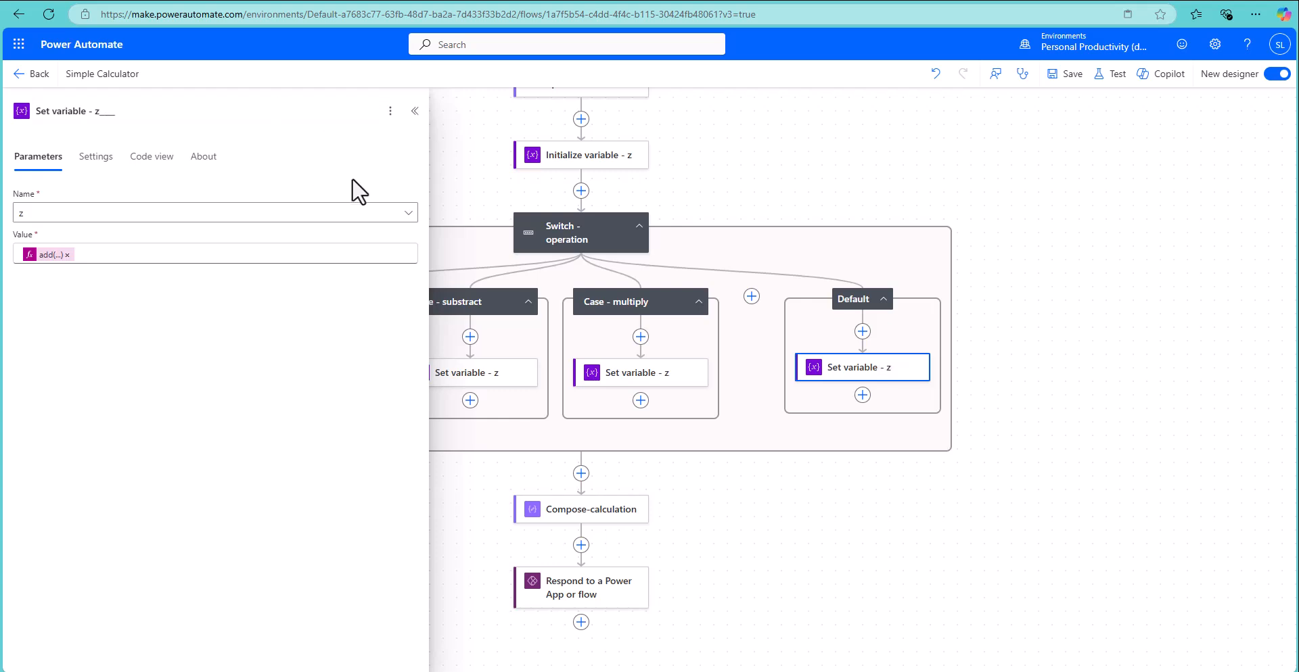
{"action": "left_click", "coordinate": [807, 169]}
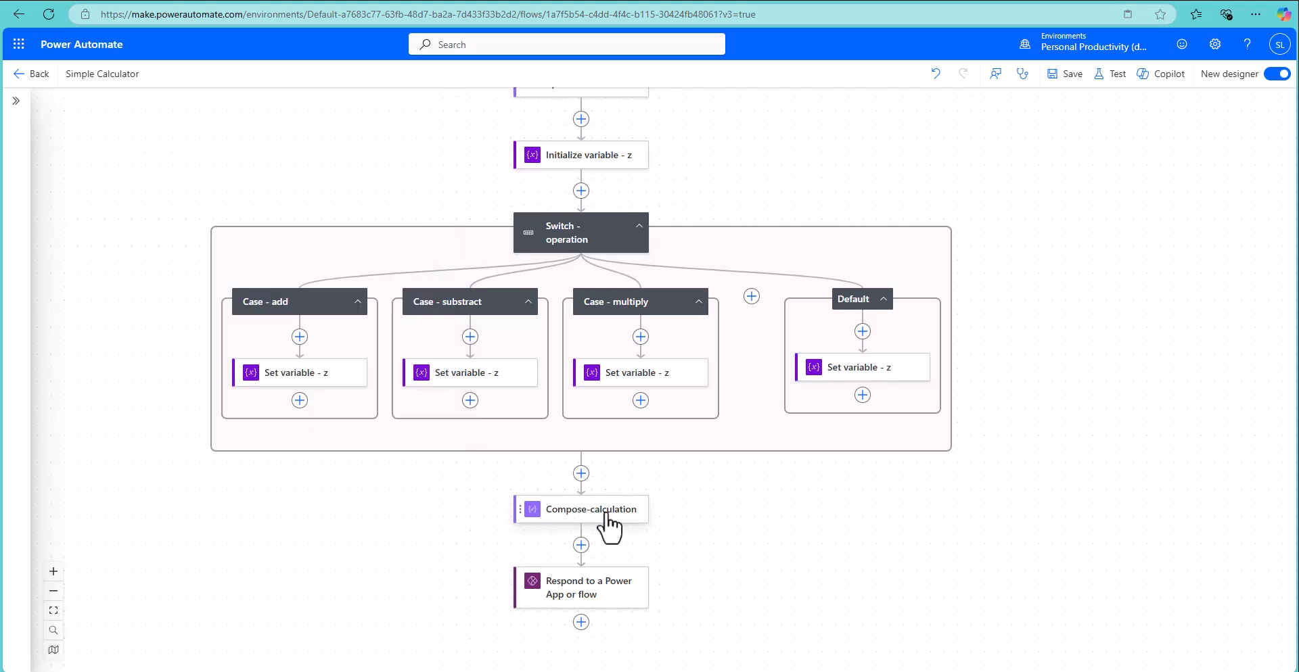
Replace the Compose output returned as z in Respond to a Power App or flow with the variable z
{"action": "left_click", "coordinate": [608, 597]}
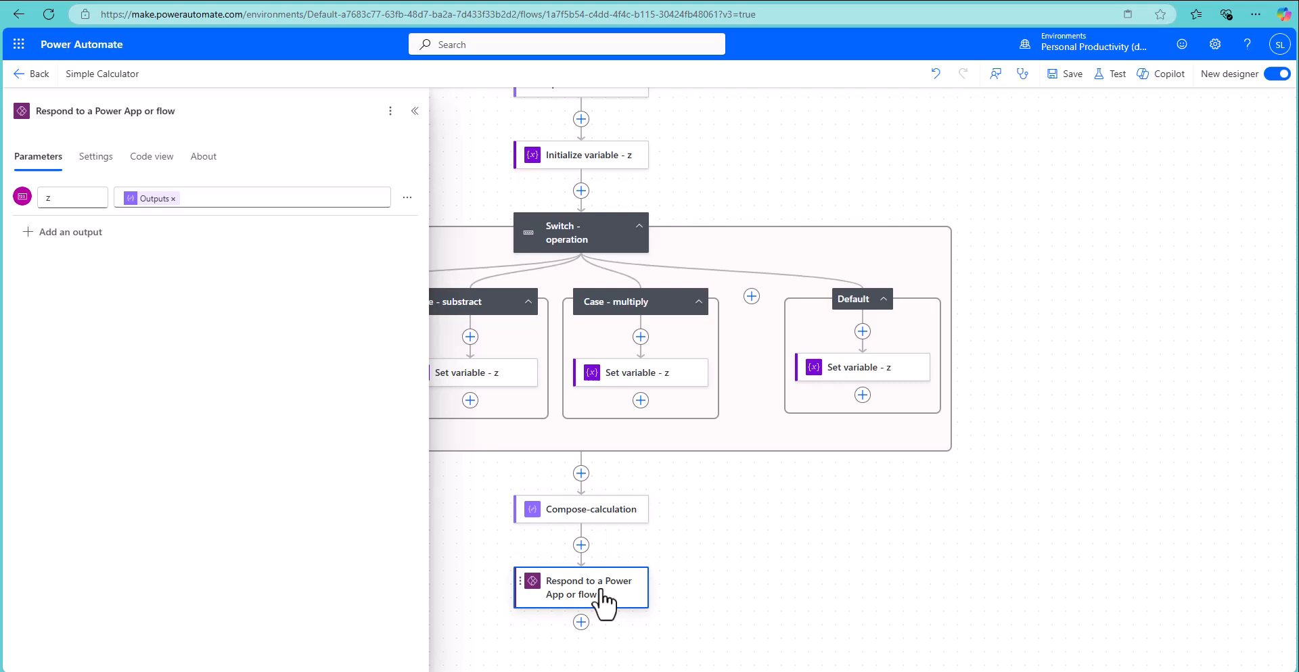
{"action": "left_click", "coordinate": [174, 198]}
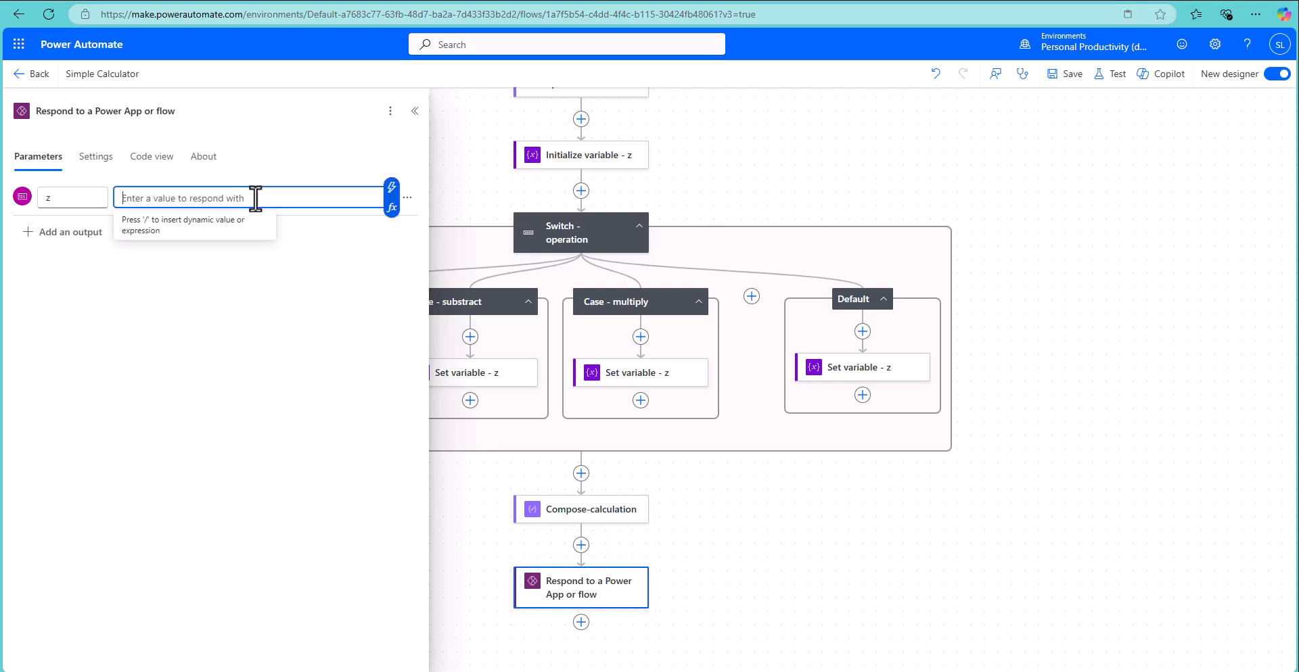
{"action": "left_click", "coordinate": [391, 192]}
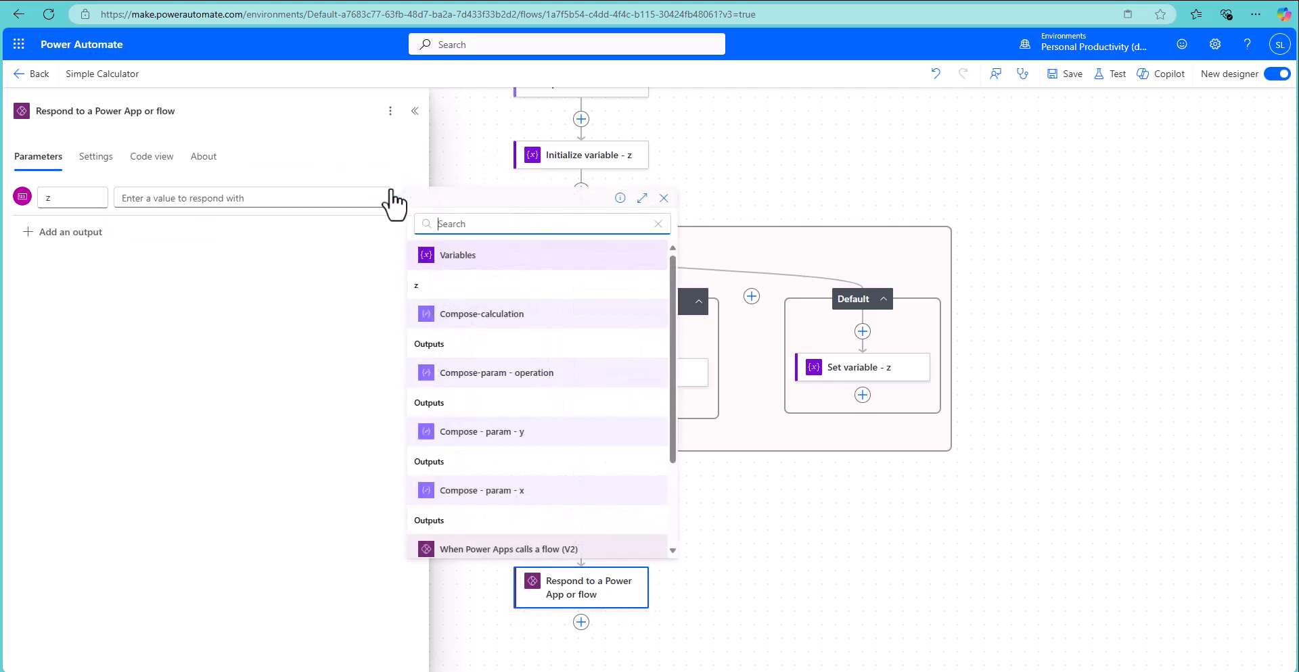
{"action": "left_click", "coordinate": [431, 287]}
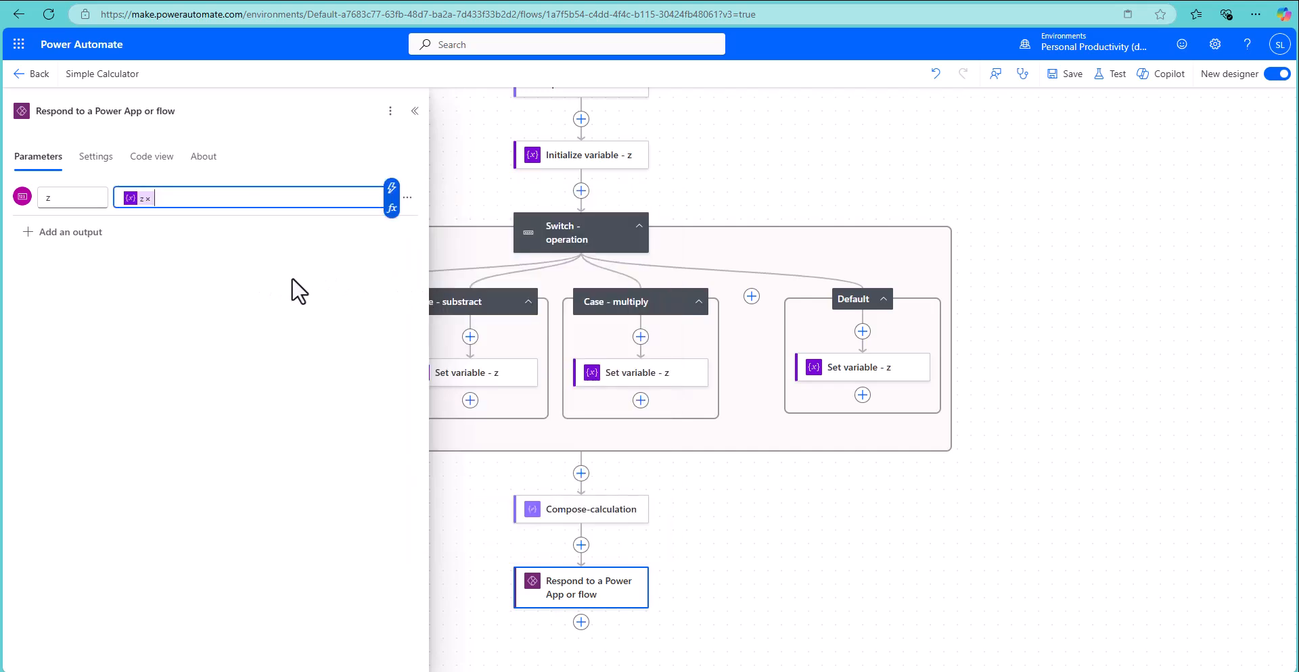
Delete the Compose-calculation action from the flow and confirm its removal
{"action": "left_click", "coordinate": [618, 514]}
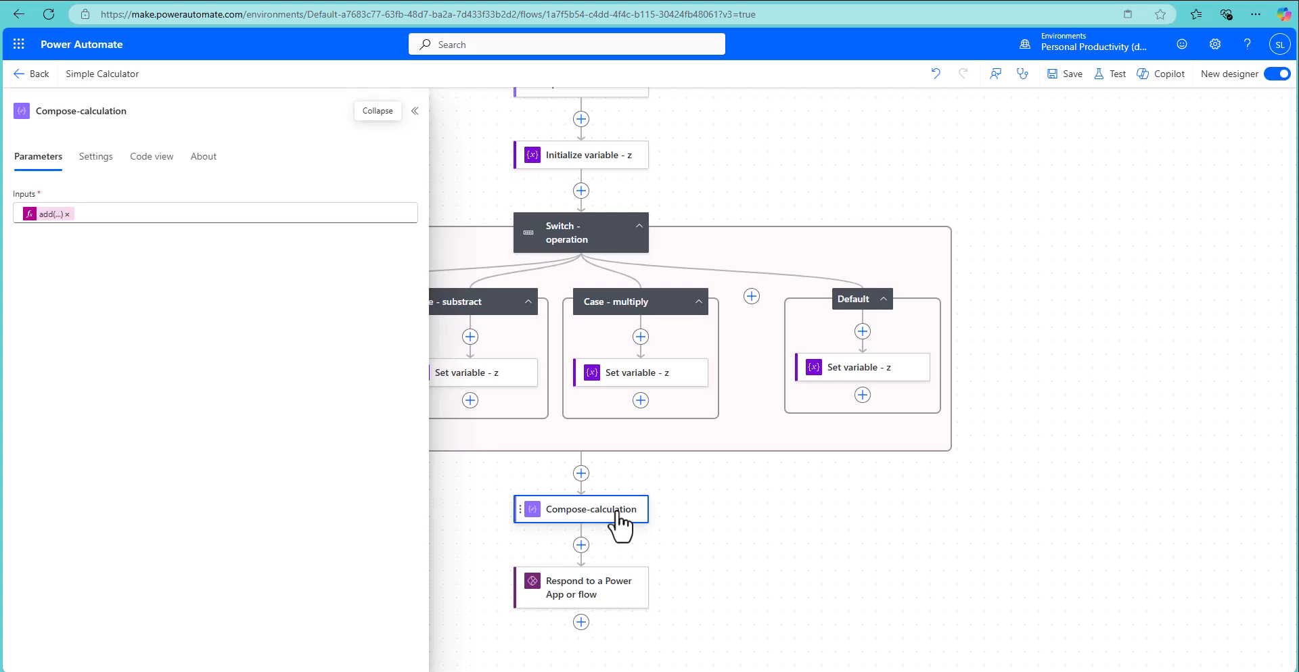
{"action": "right_click", "coordinate": [618, 514]}
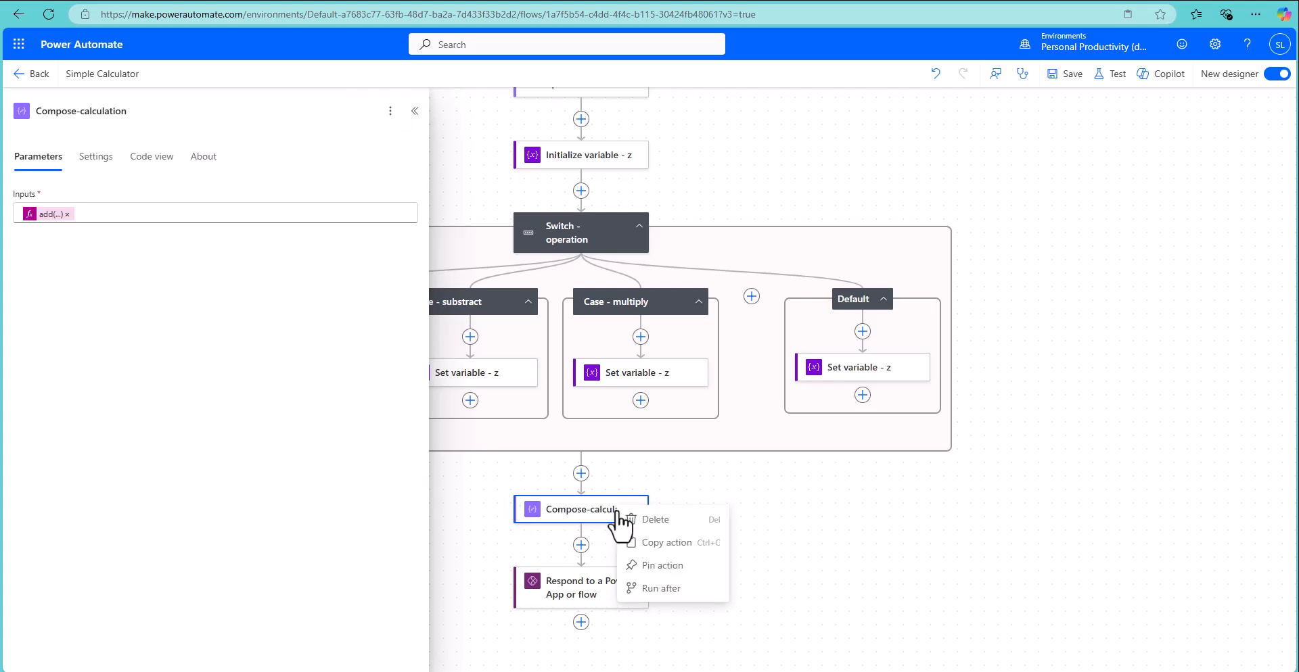
{"action": "left_click", "coordinate": [653, 525]}
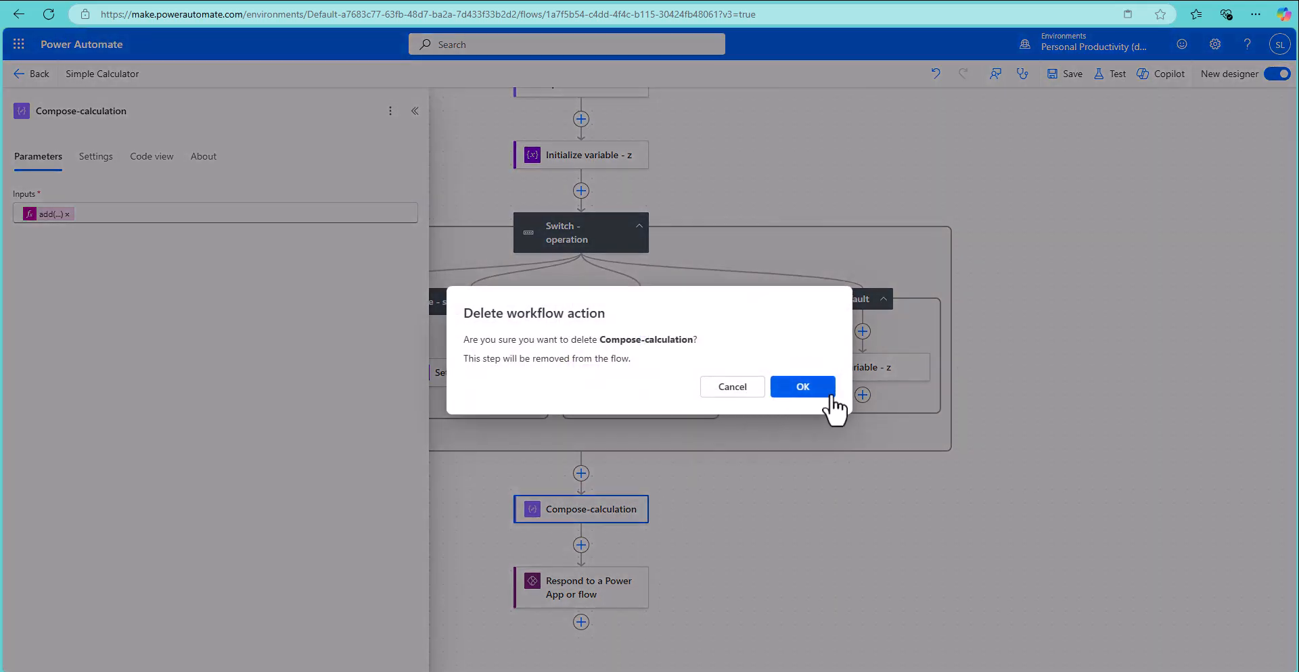
{"action": "left_click", "coordinate": [802, 387]}
Try to save the flow and open the Respond to a Power App or flow operation listed in the Flow Checker
{"action": "scroll", "coordinate": [771, 257], "scroll_direction": "up", "scroll_amount": 3}
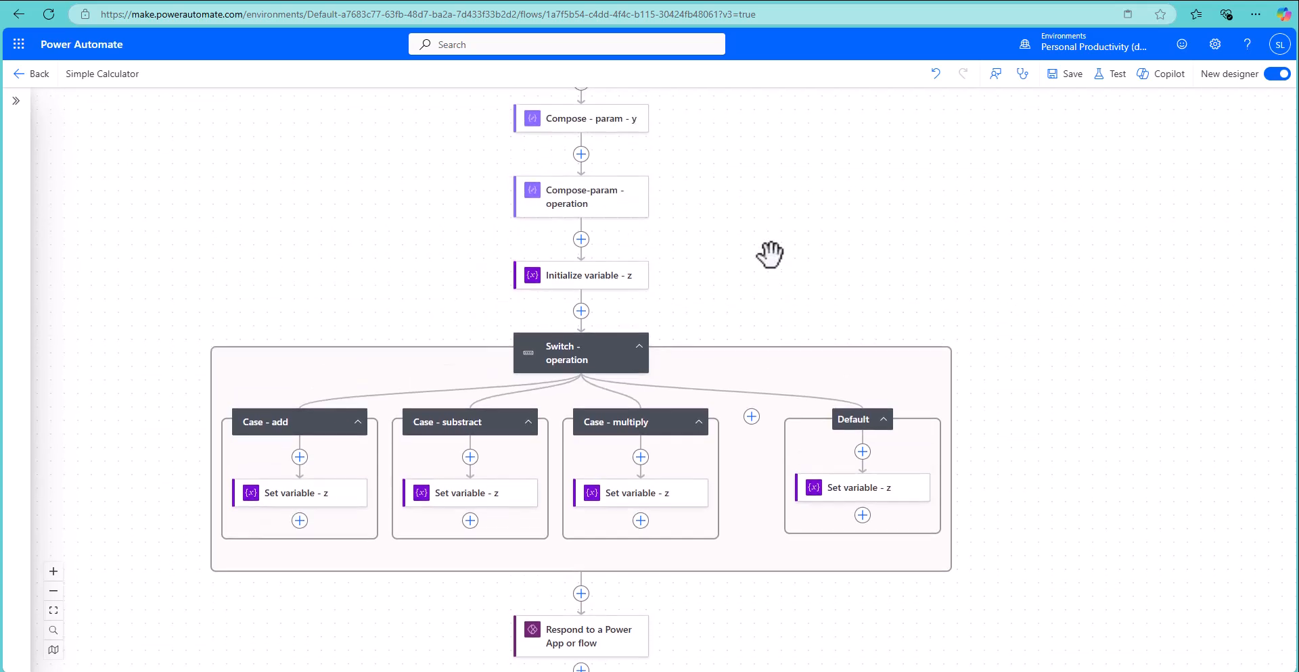
{"action": "left_click", "coordinate": [1071, 76]}
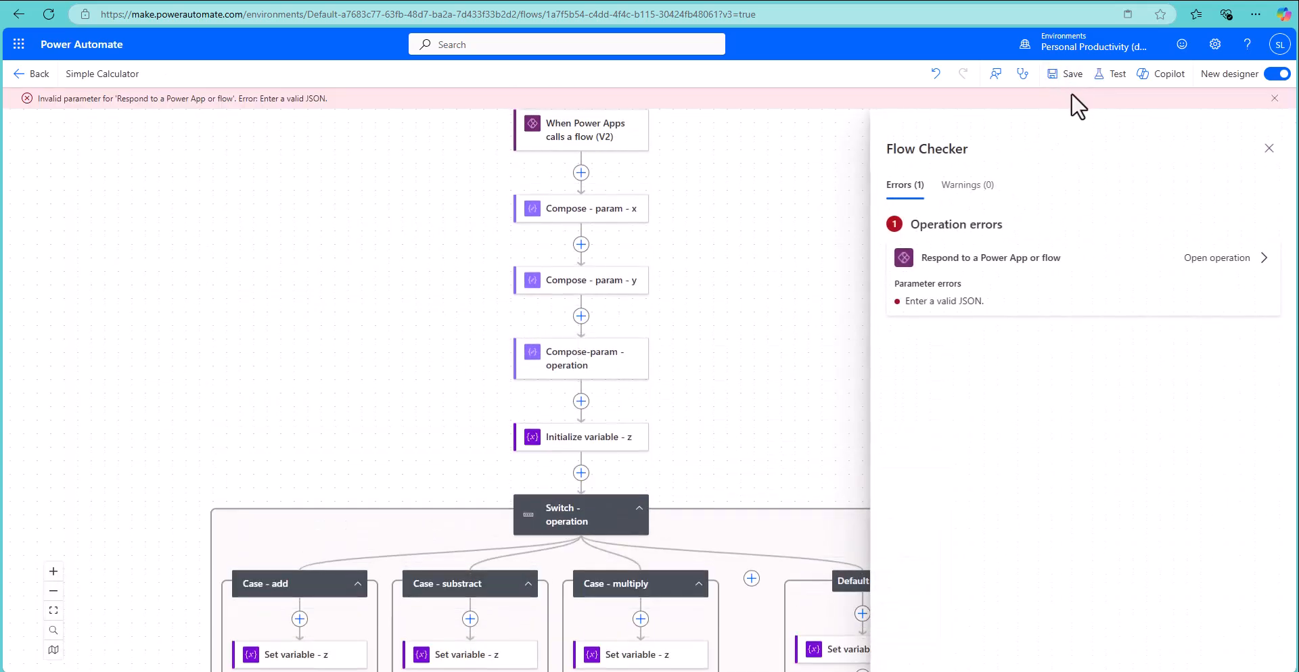
{"action": "left_click", "coordinate": [1274, 98]}
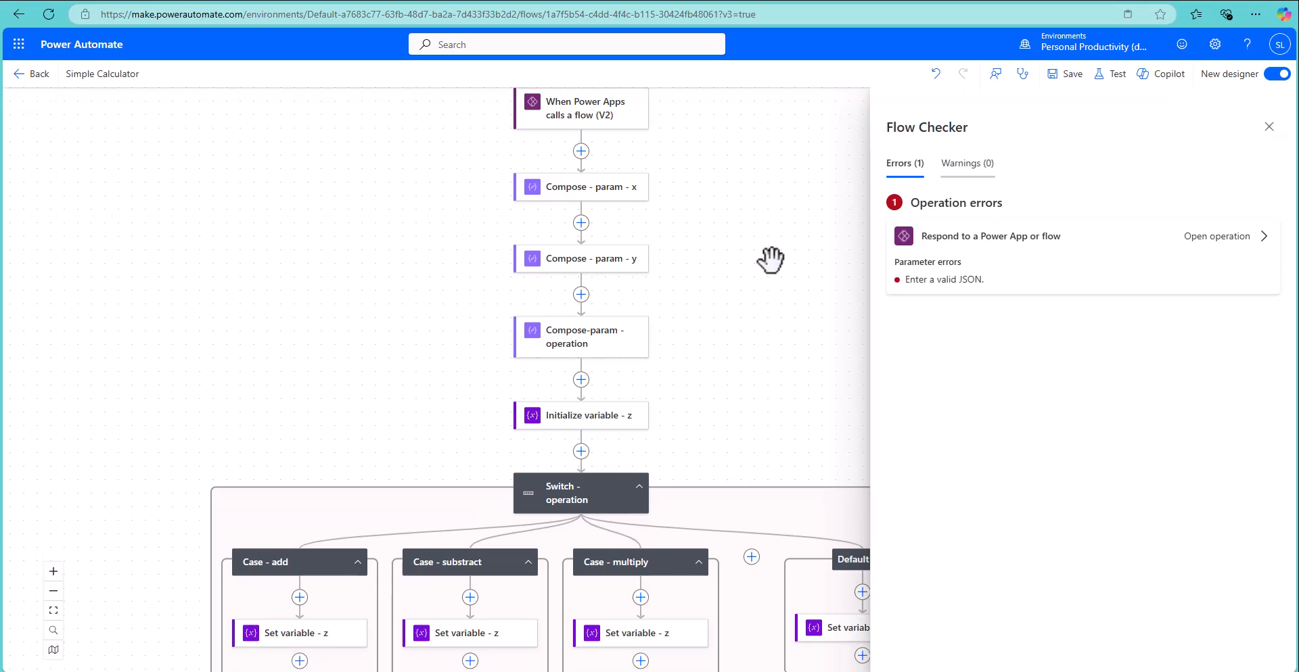
{"action": "scroll", "coordinate": [656, 354], "scroll_direction": "down", "scroll_amount": 4}
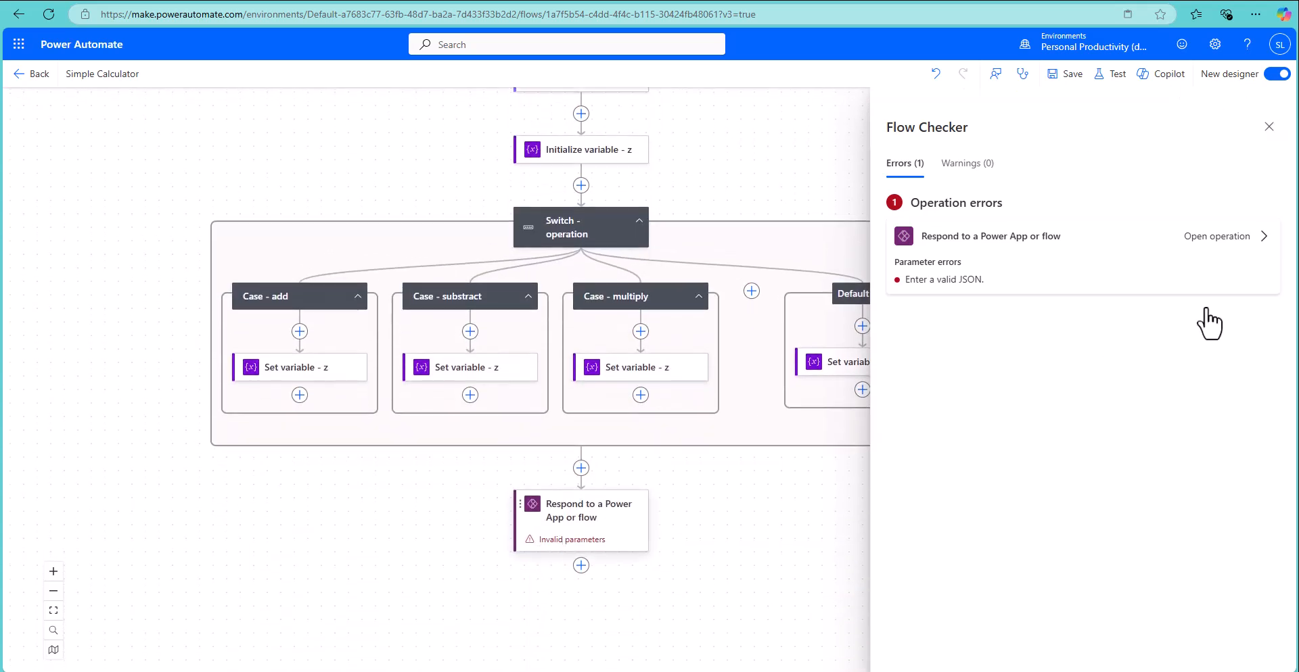
{"action": "left_click", "coordinate": [1217, 236]}
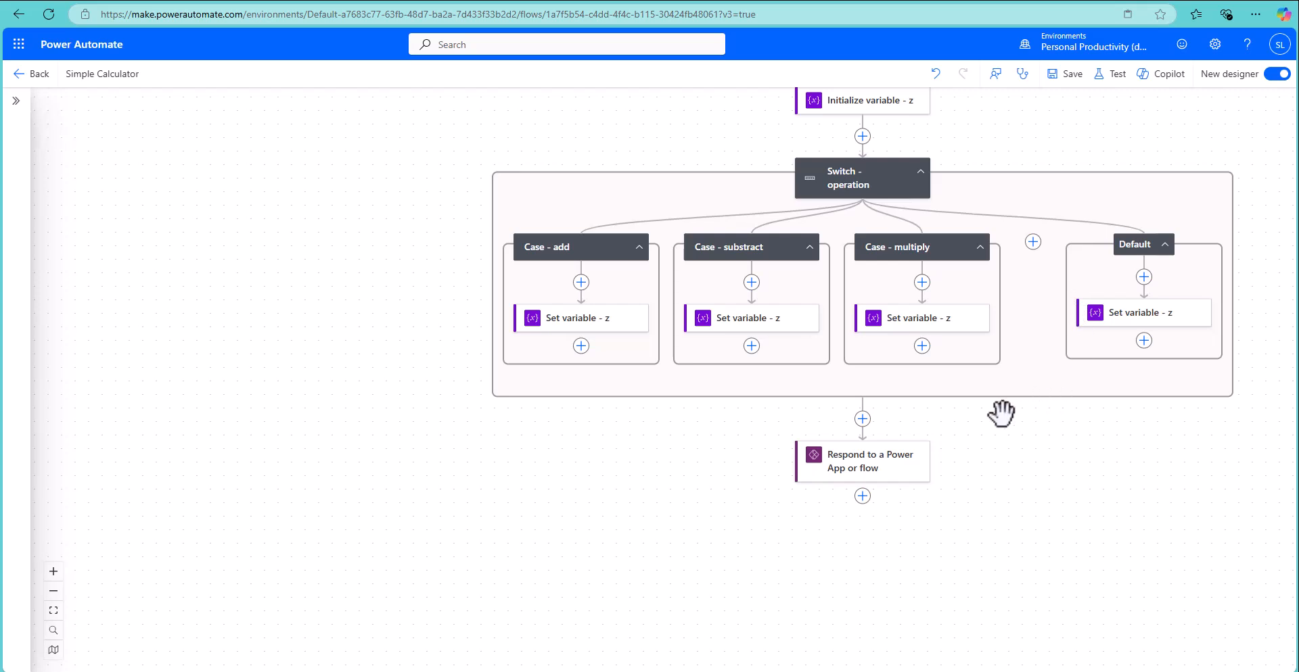
Delete Respond to a Power App or flow and insert a new action of the same type after Switch - operation
{"action": "right_click", "coordinate": [870, 464]}
{"action": "left_click", "coordinate": [903, 474]}
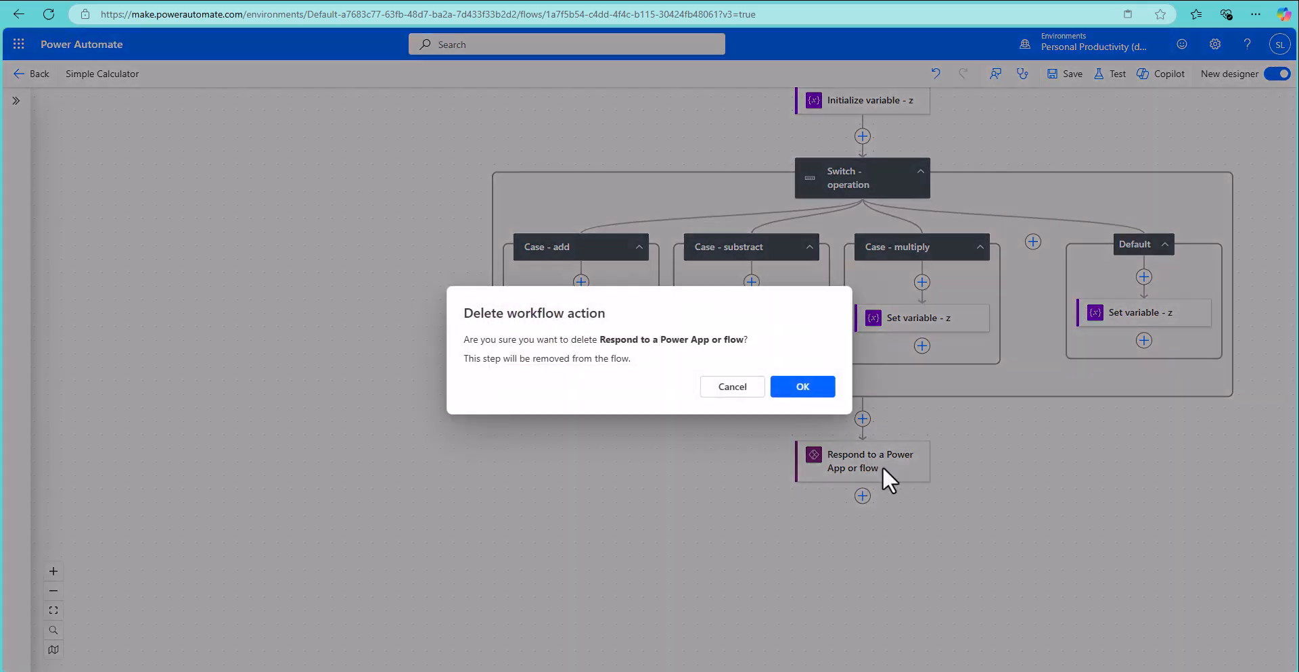
{"action": "left_click", "coordinate": [798, 389]}
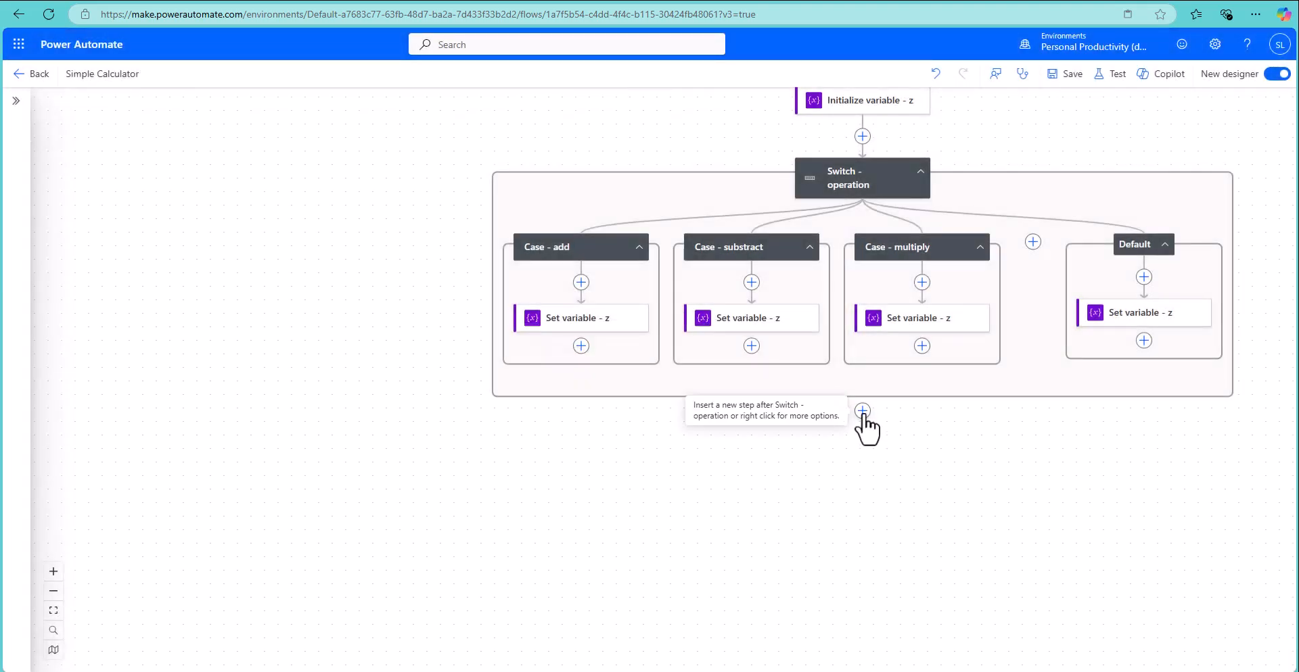
{"action": "left_click", "coordinate": [862, 411]}
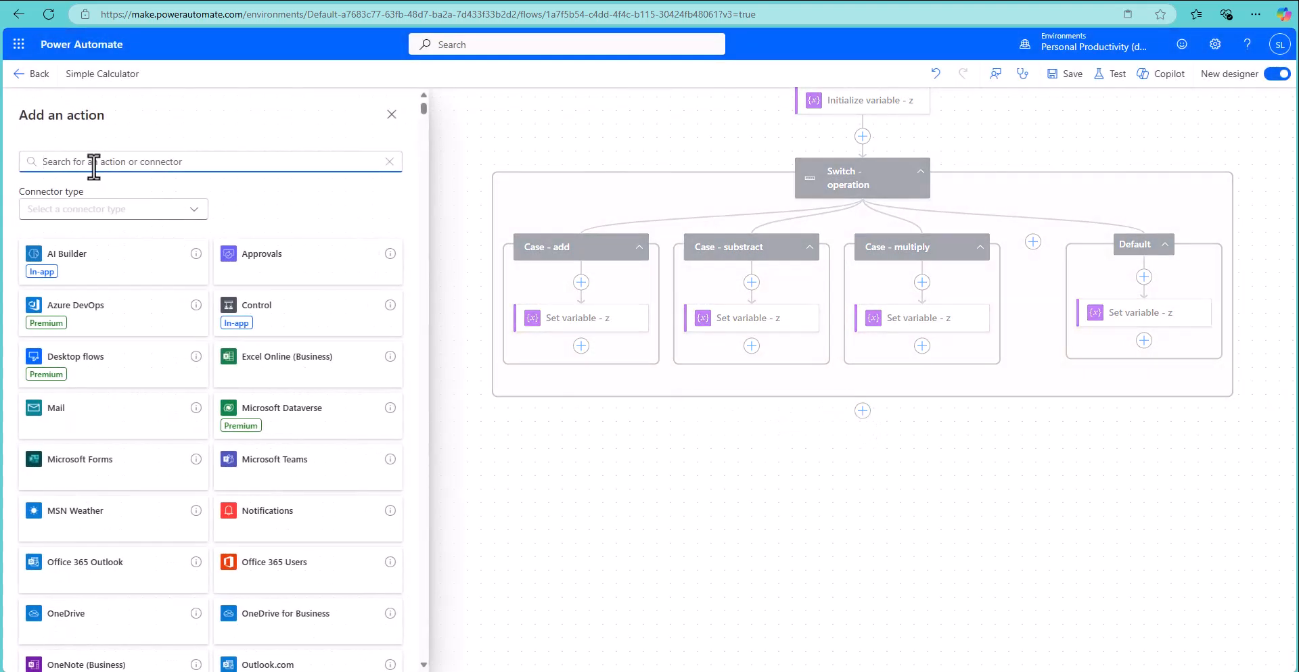
{"action": "type", "text": "flow"}
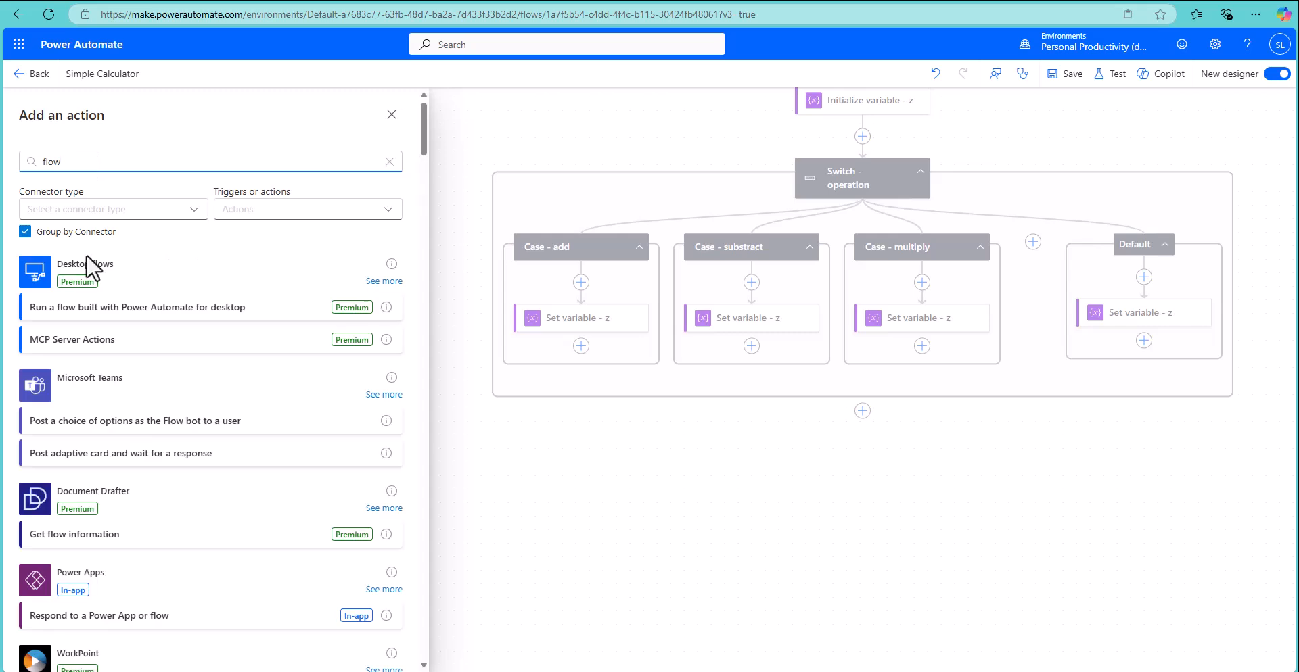
{"action": "scroll", "coordinate": [196, 405], "scroll_direction": "down", "scroll_amount": 2}
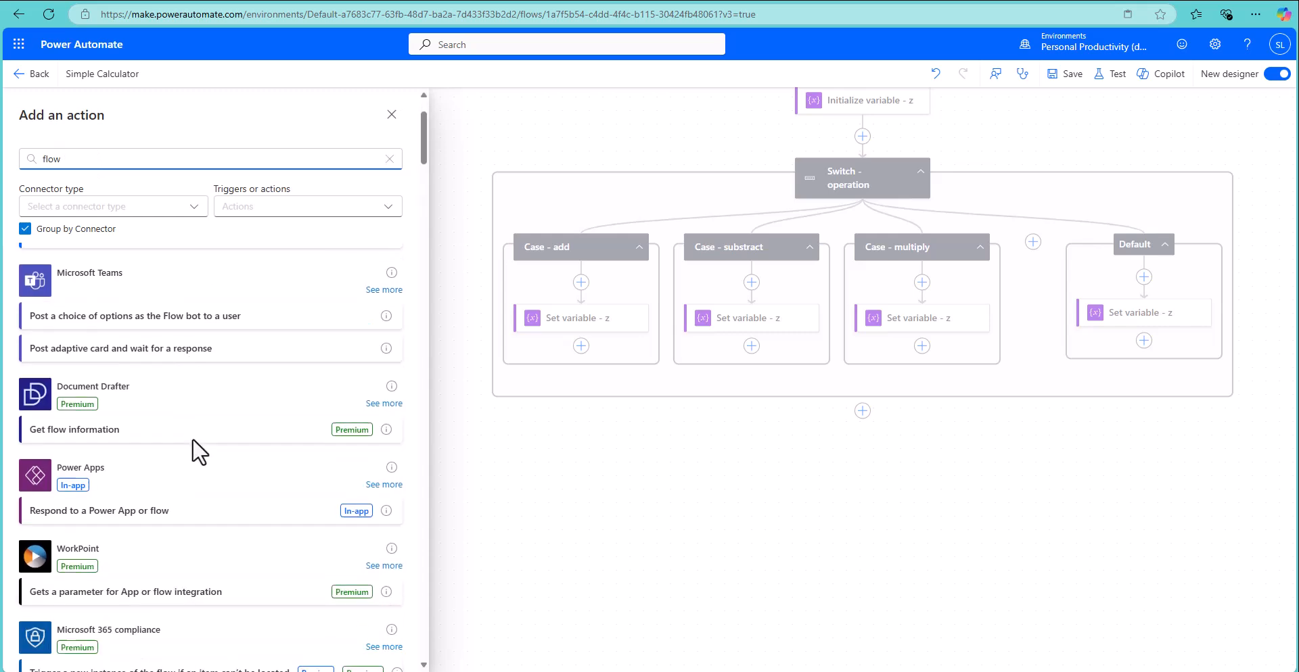
{"action": "left_click", "coordinate": [116, 490]}
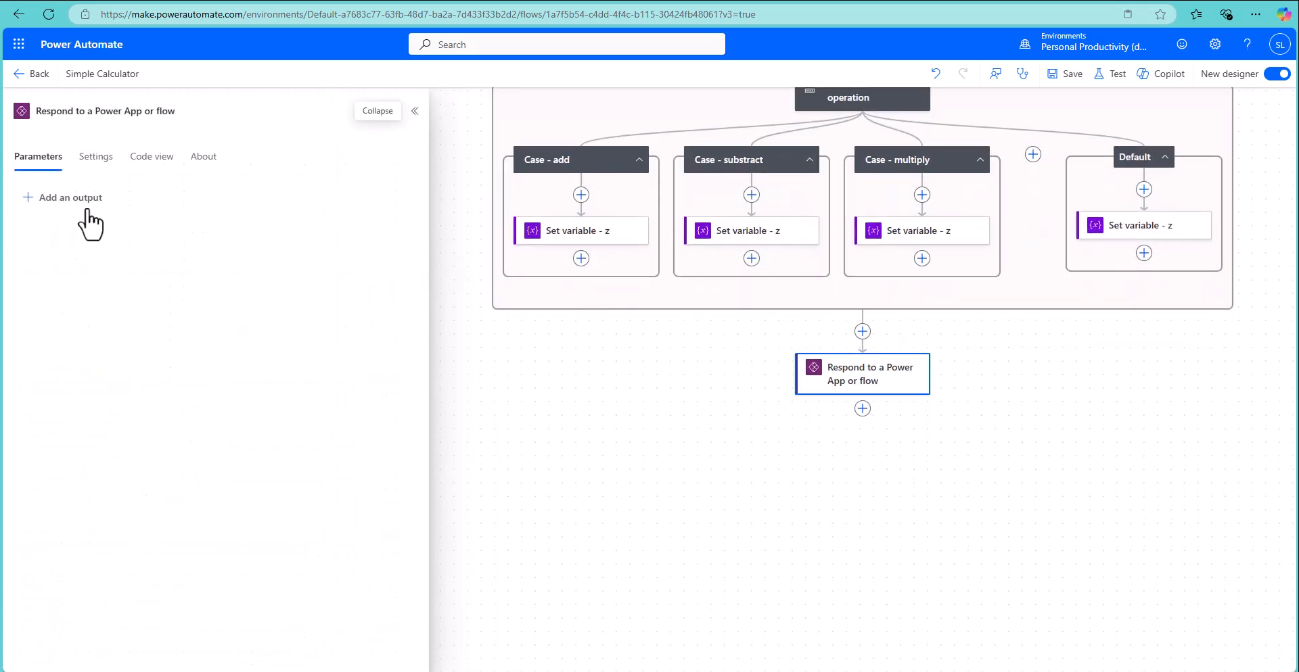
Add a Number output named z that returns the variable z to the new response action, and save the flow
{"action": "left_click", "coordinate": [60, 199]}
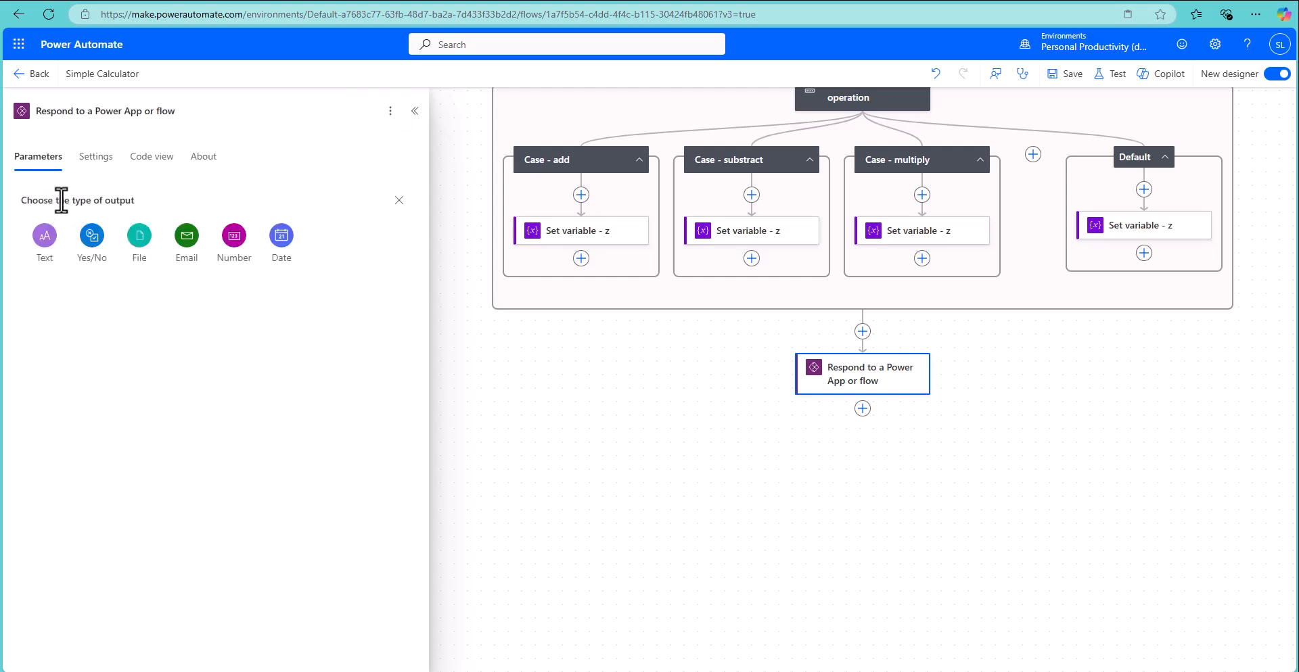
{"action": "left_click", "coordinate": [234, 238]}
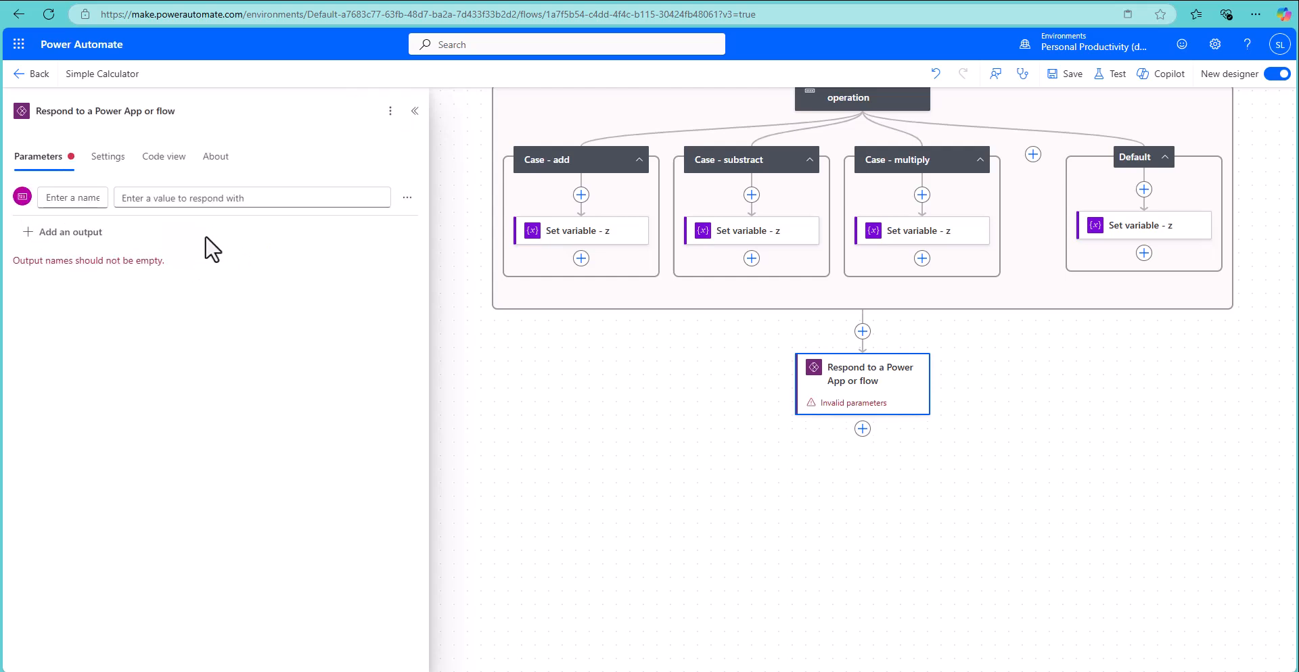
{"action": "type", "text": "z"}
{"action": "left_click", "coordinate": [172, 198]}
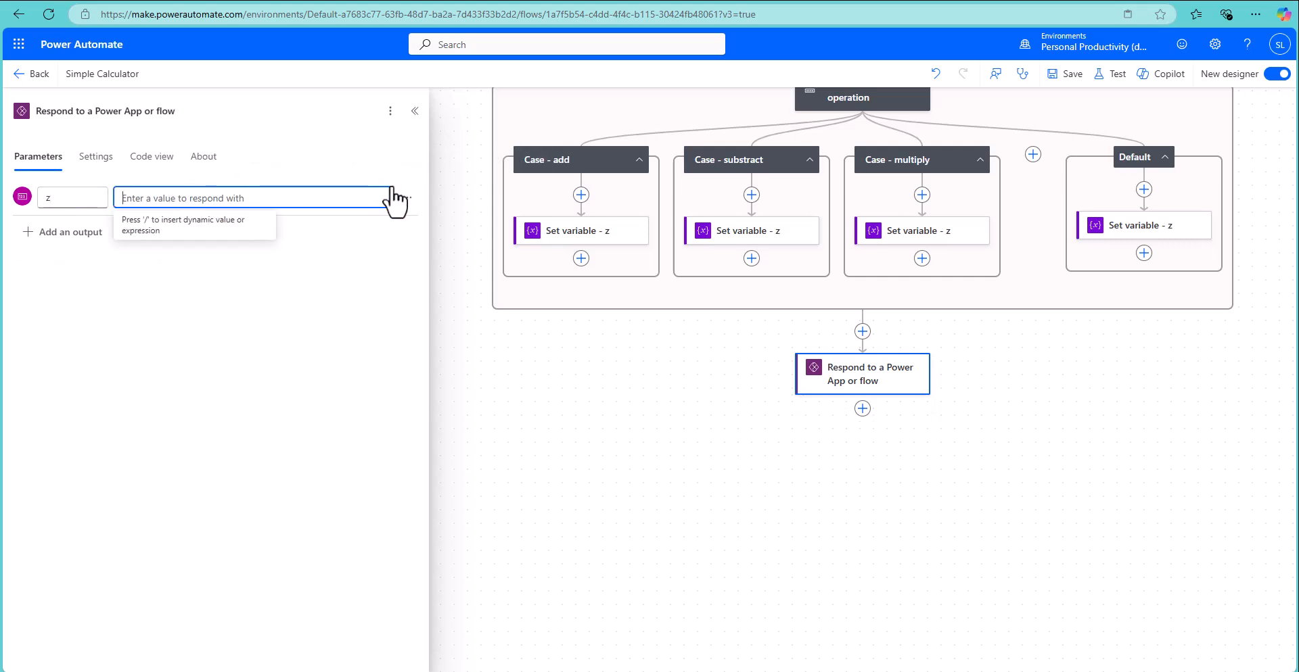
{"action": "left_click", "coordinate": [391, 186]}
{"action": "left_click", "coordinate": [429, 287]}
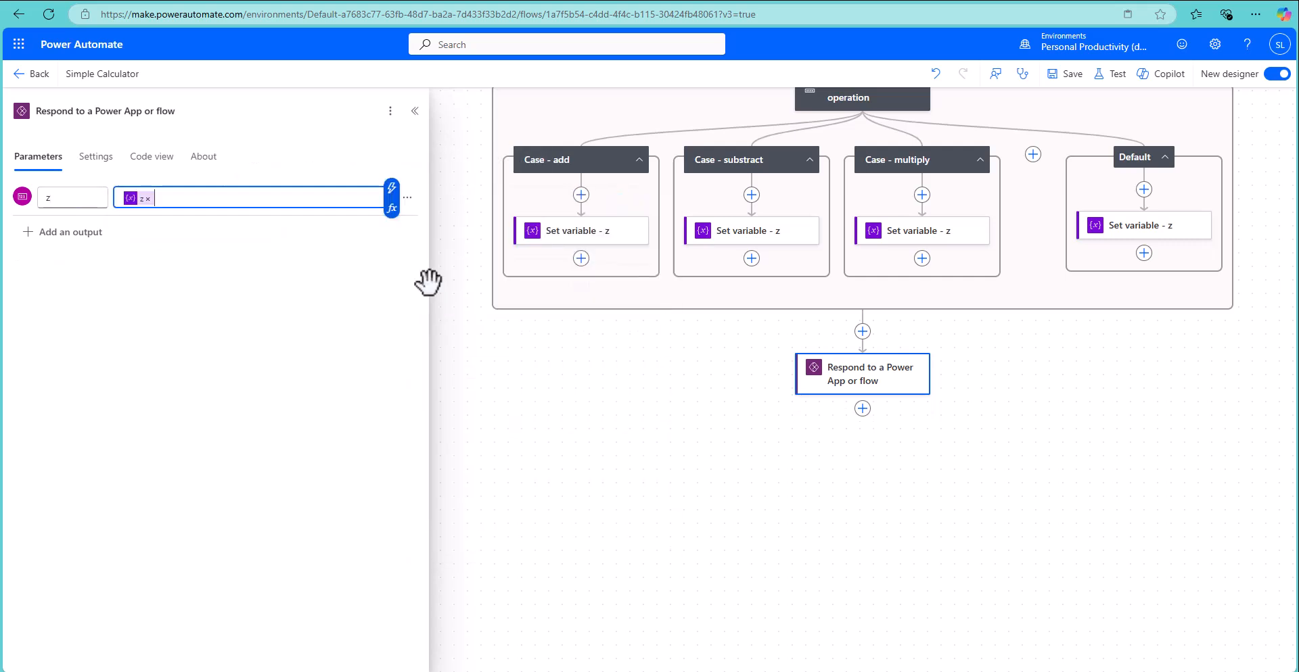
{"action": "left_click", "coordinate": [1070, 76]}
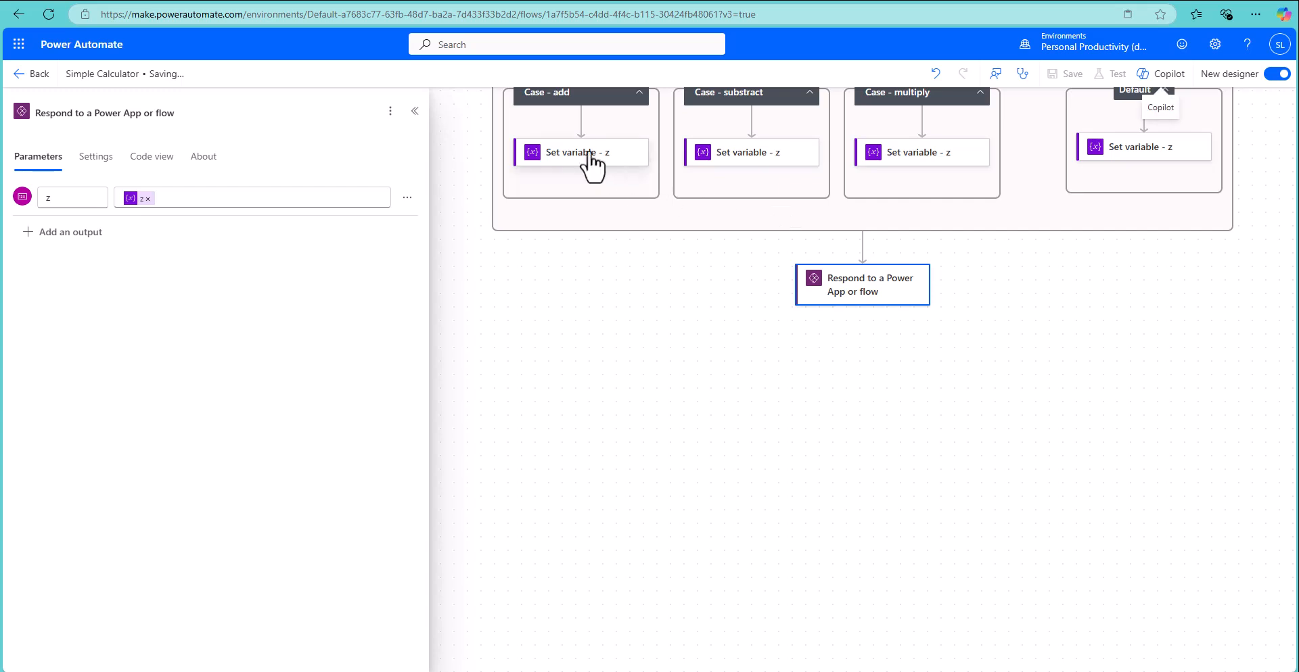
Review the Set variable - z expressions in Case - add, Case - substract, Case - multiply and Default
{"action": "left_click", "coordinate": [572, 154]}
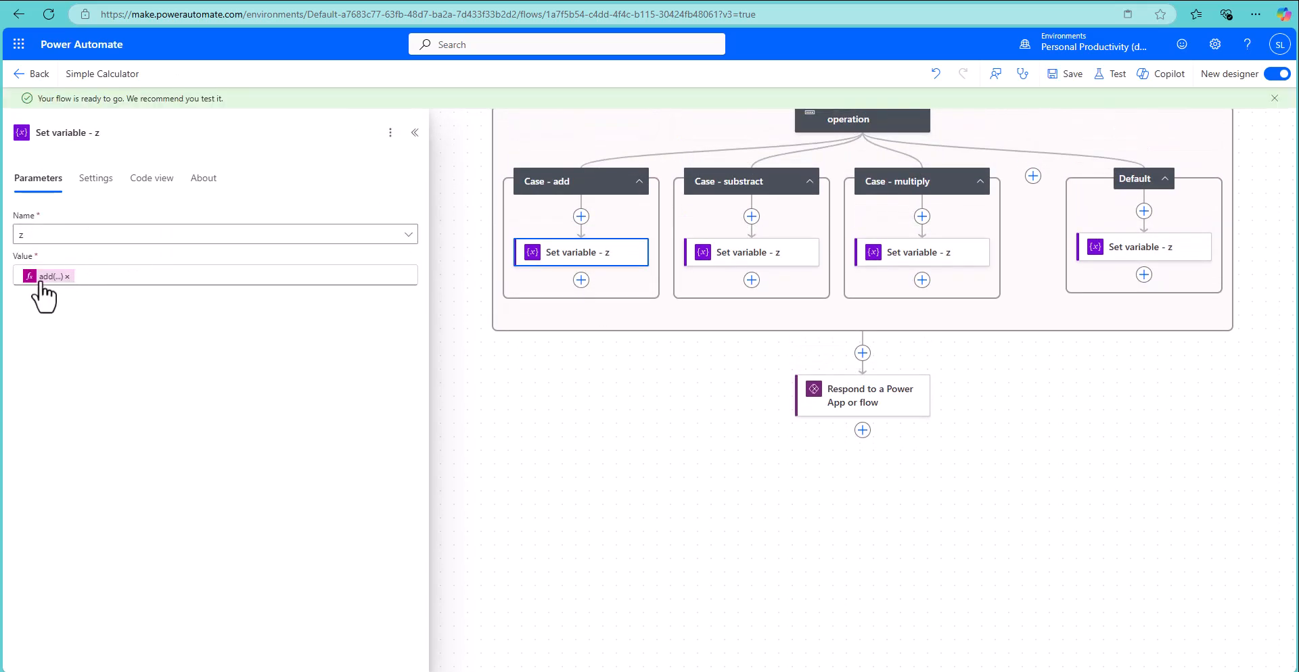
{"action": "left_click", "coordinate": [706, 259]}
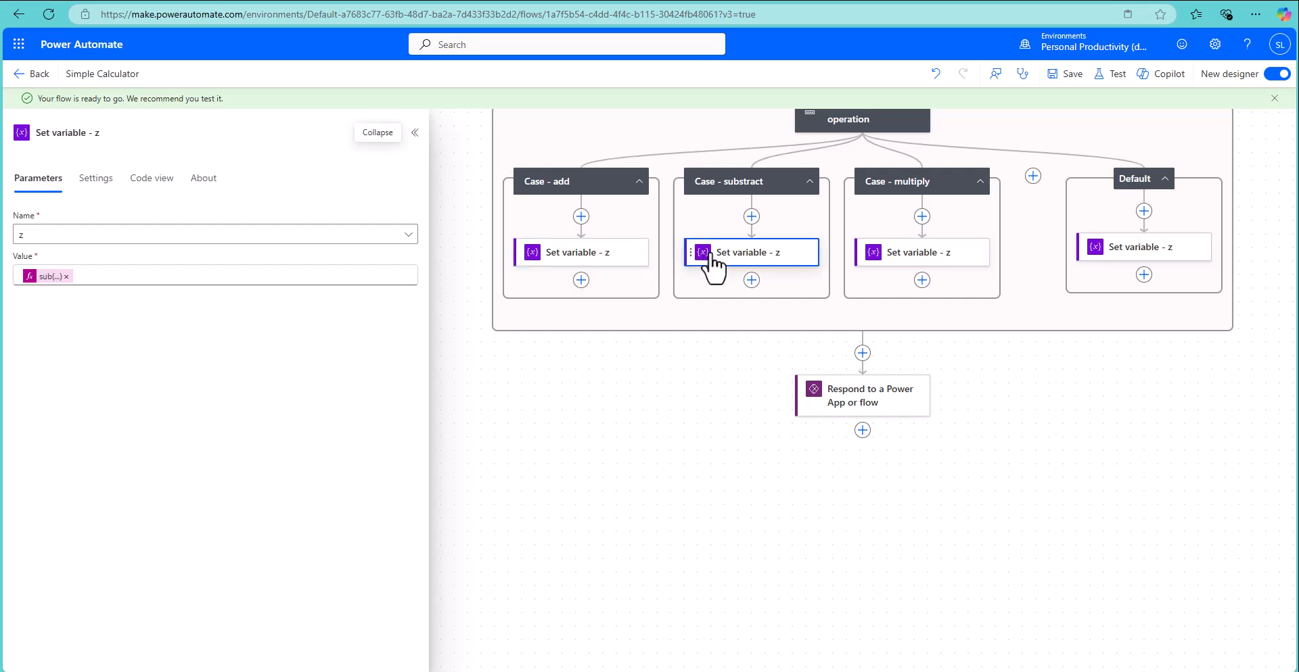
{"action": "left_click", "coordinate": [927, 261]}
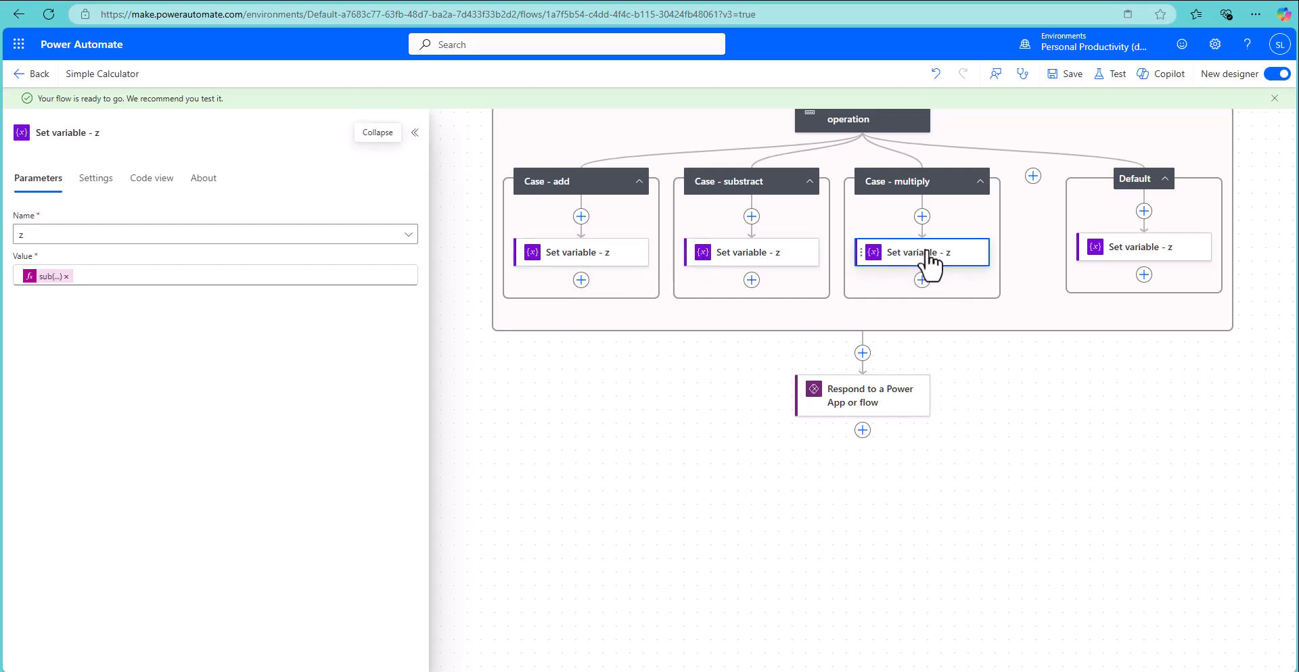
{"action": "left_click", "coordinate": [1112, 253]}
Change the Set variable - z expression in Case - multiply to mul(outputs('Compose_-_param_-_x'),outputs('Compose_-_param_-_y')) and save the flow
{"action": "left_click", "coordinate": [889, 256]}
{"action": "left_click", "coordinate": [42, 276]}
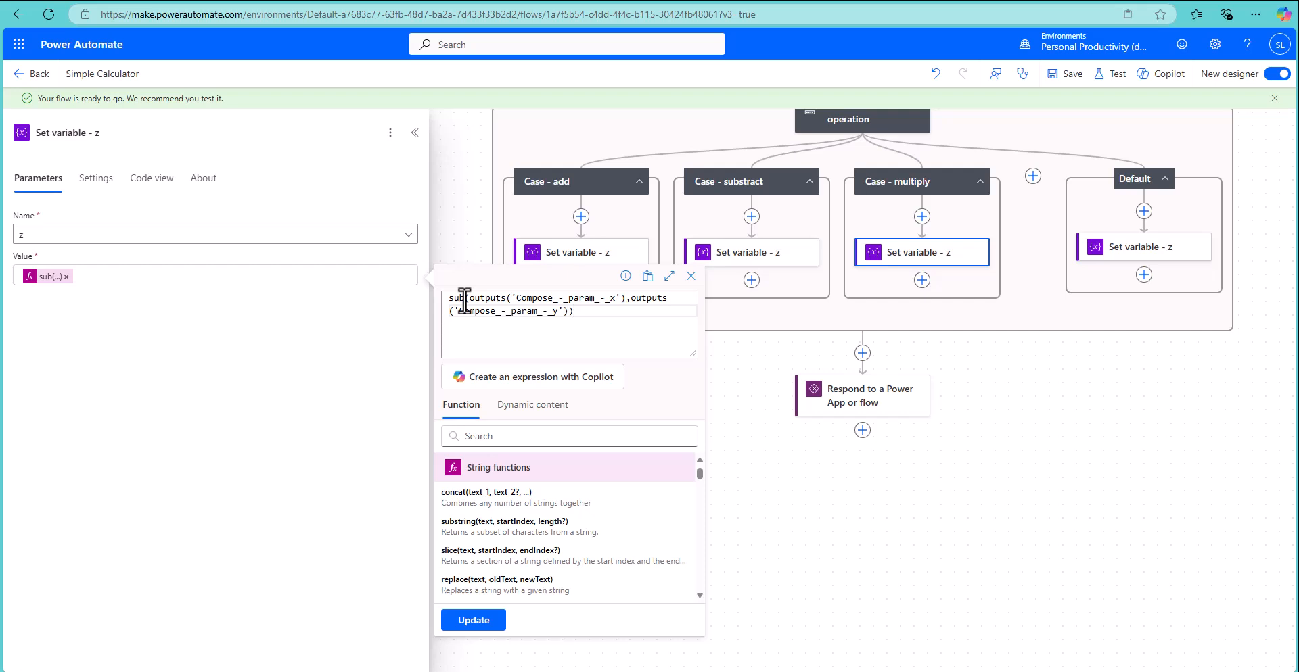
{"action": "left_click", "coordinate": [896, 180]}
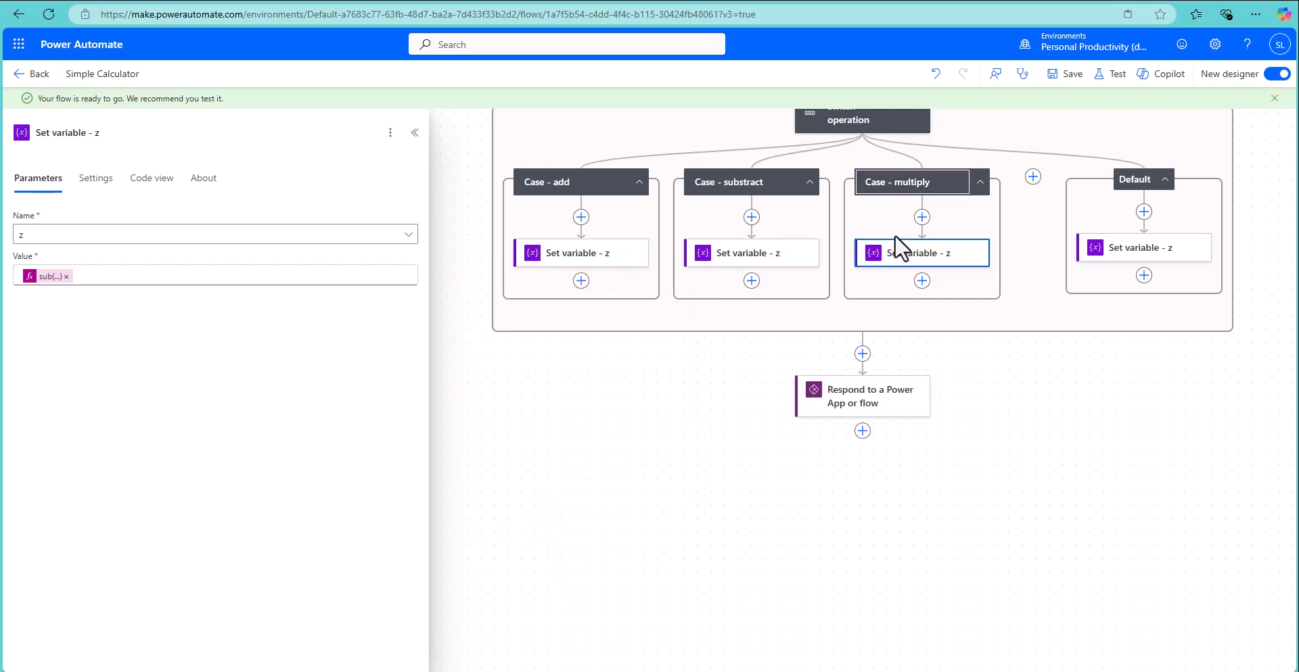
{"action": "left_click", "coordinate": [51, 276]}
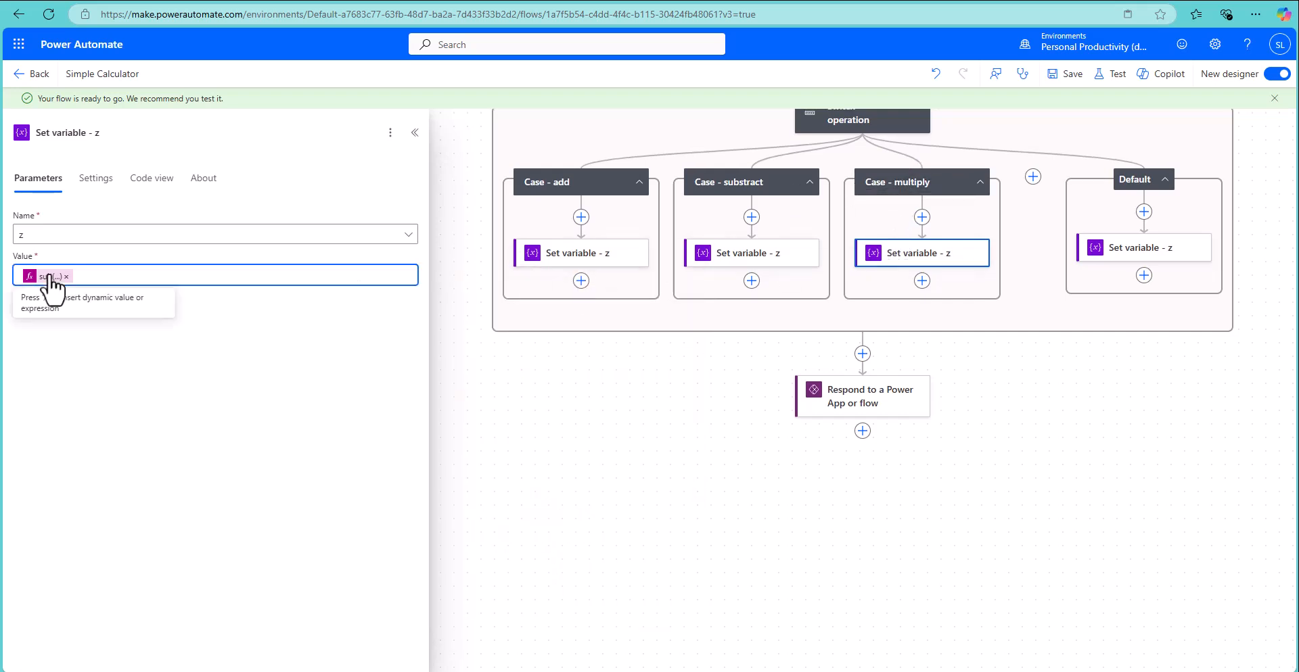
{"action": "left_click", "coordinate": [51, 276]}
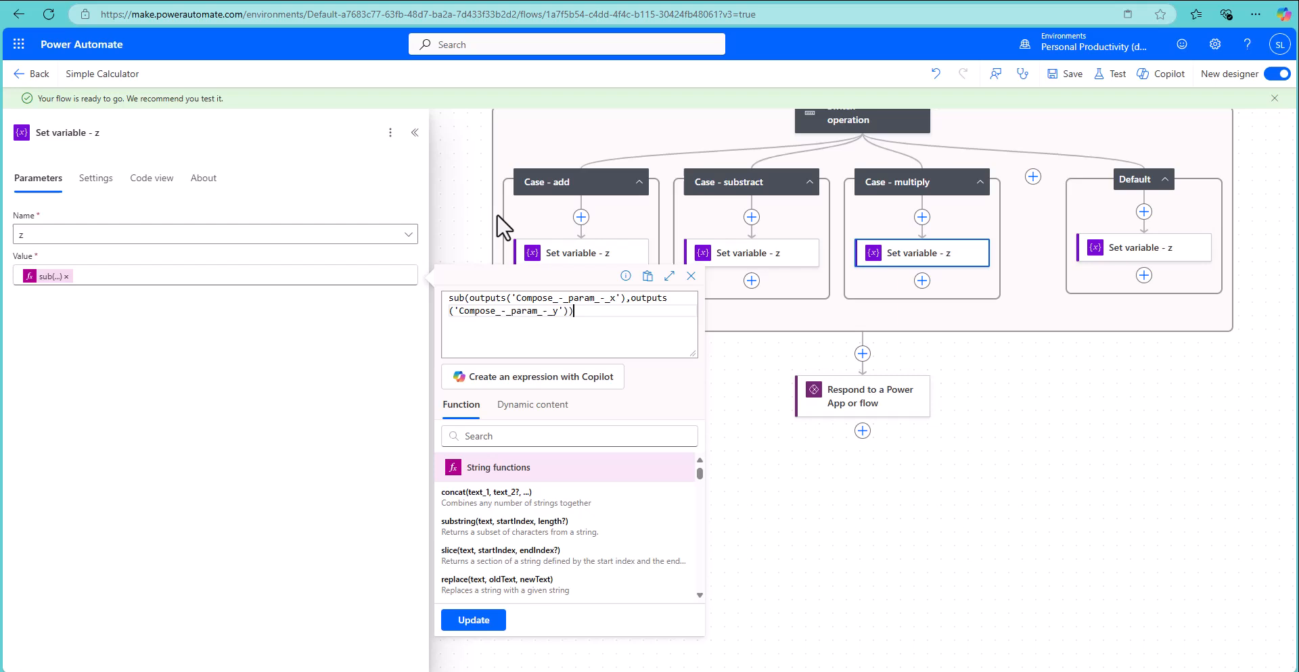
{"action": "double_click", "coordinate": [456, 298]}
{"action": "type", "text": "mu"}
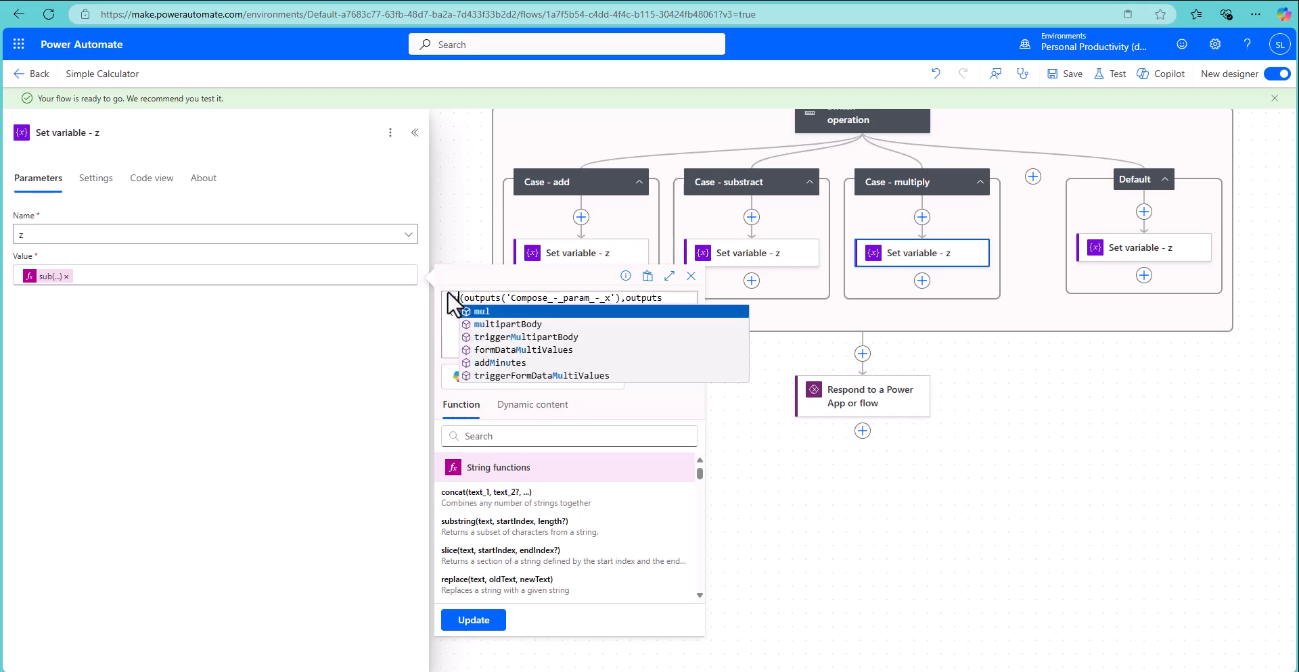
{"action": "type", "text": "l"}
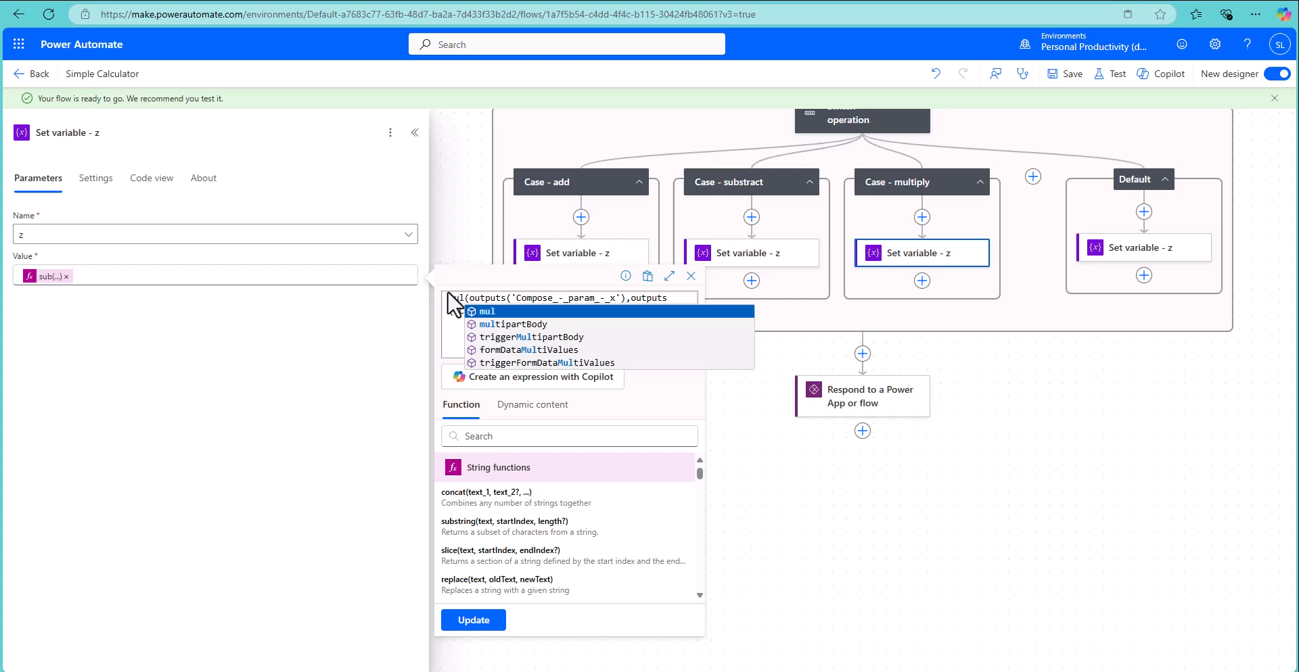
{"action": "left_click", "coordinate": [503, 314]}
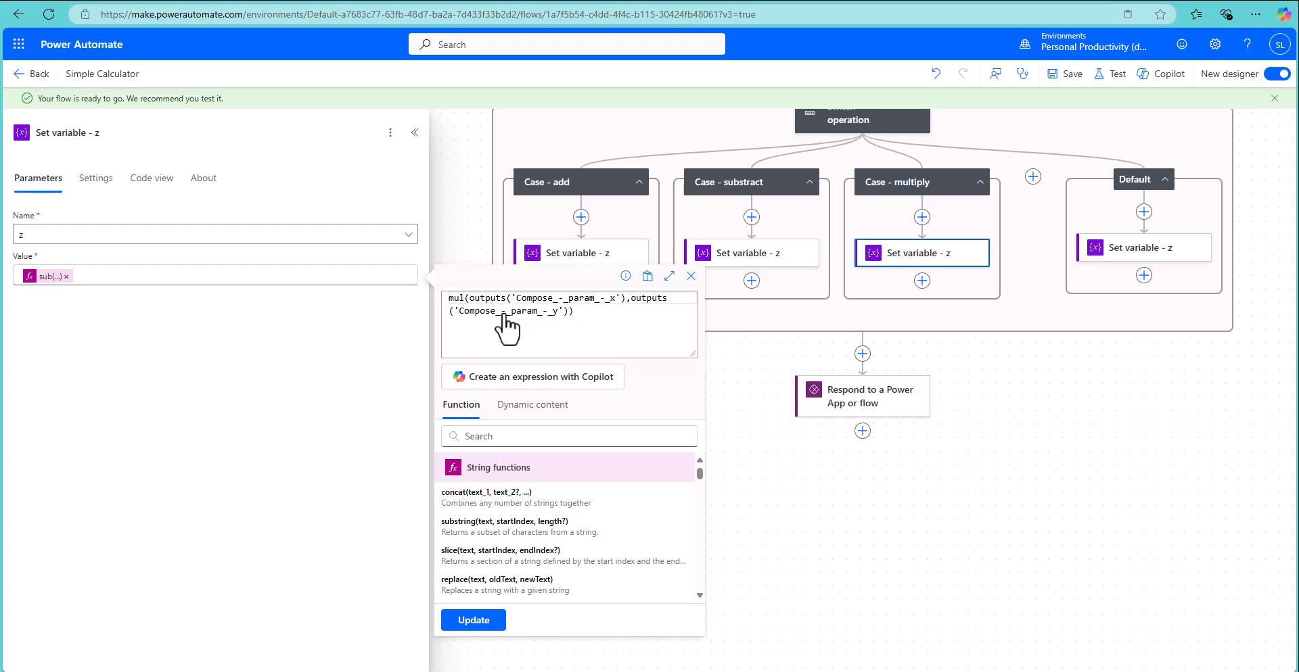
{"action": "left_click", "coordinate": [478, 621]}
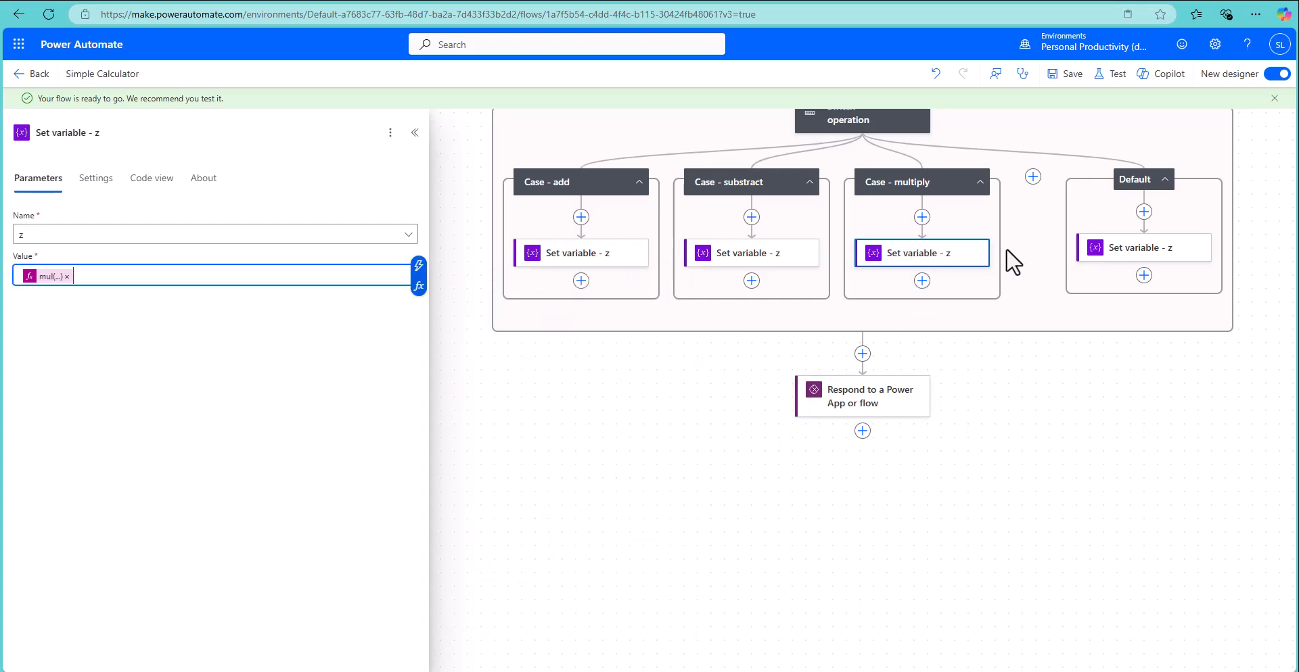
{"action": "left_click", "coordinate": [1068, 74]}
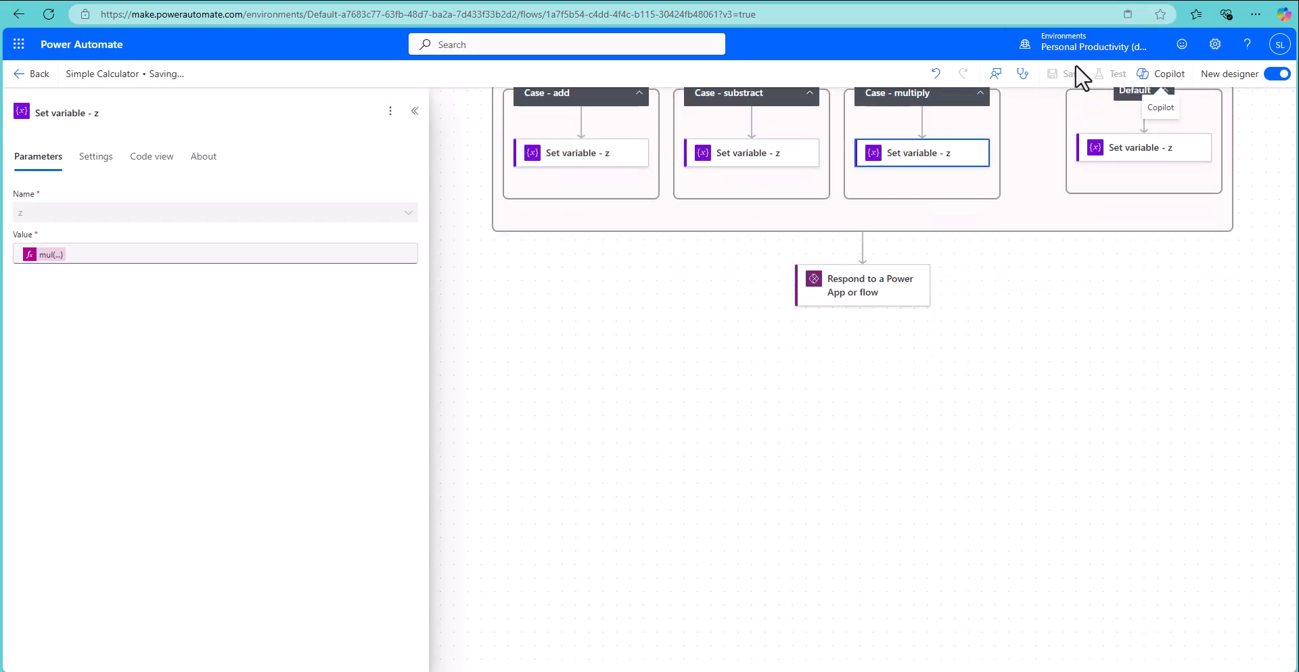
Switch to the Call Flow app in Power Apps Studio, exit its preview, and refresh the Simple Calculator flow
{"action": "left_click", "coordinate": [341, 4]}
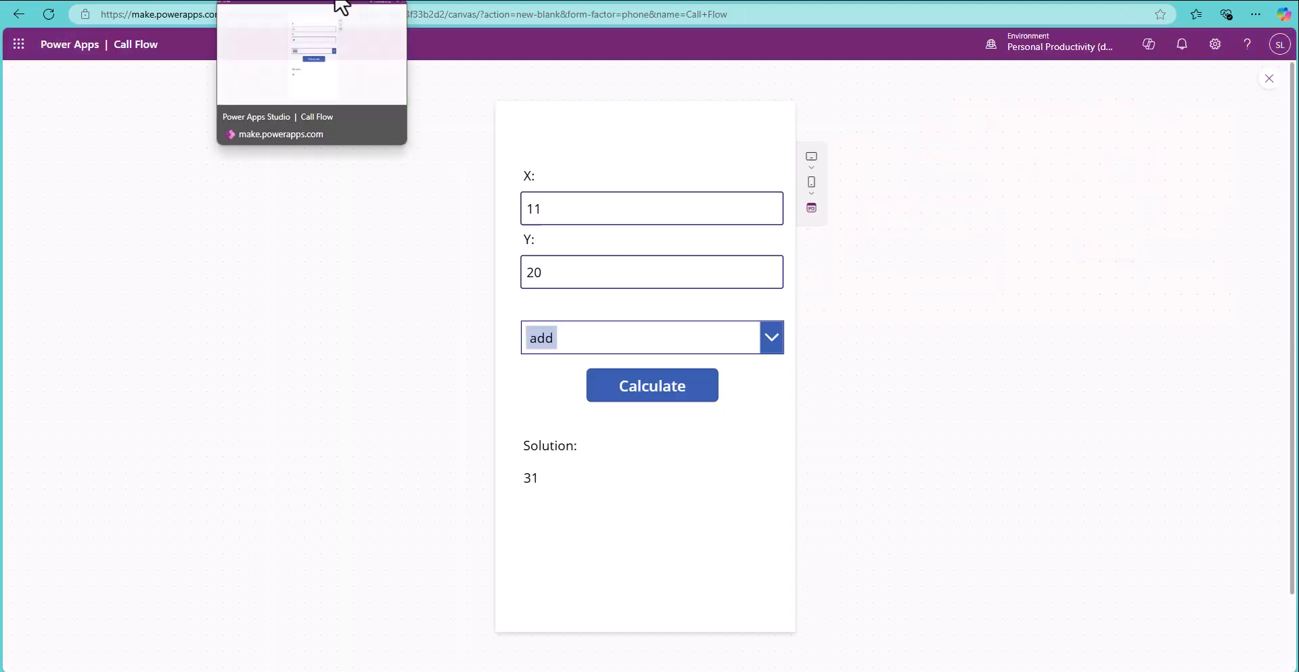
{"action": "left_click", "coordinate": [1269, 79]}
{"action": "left_click", "coordinate": [805, 407]}
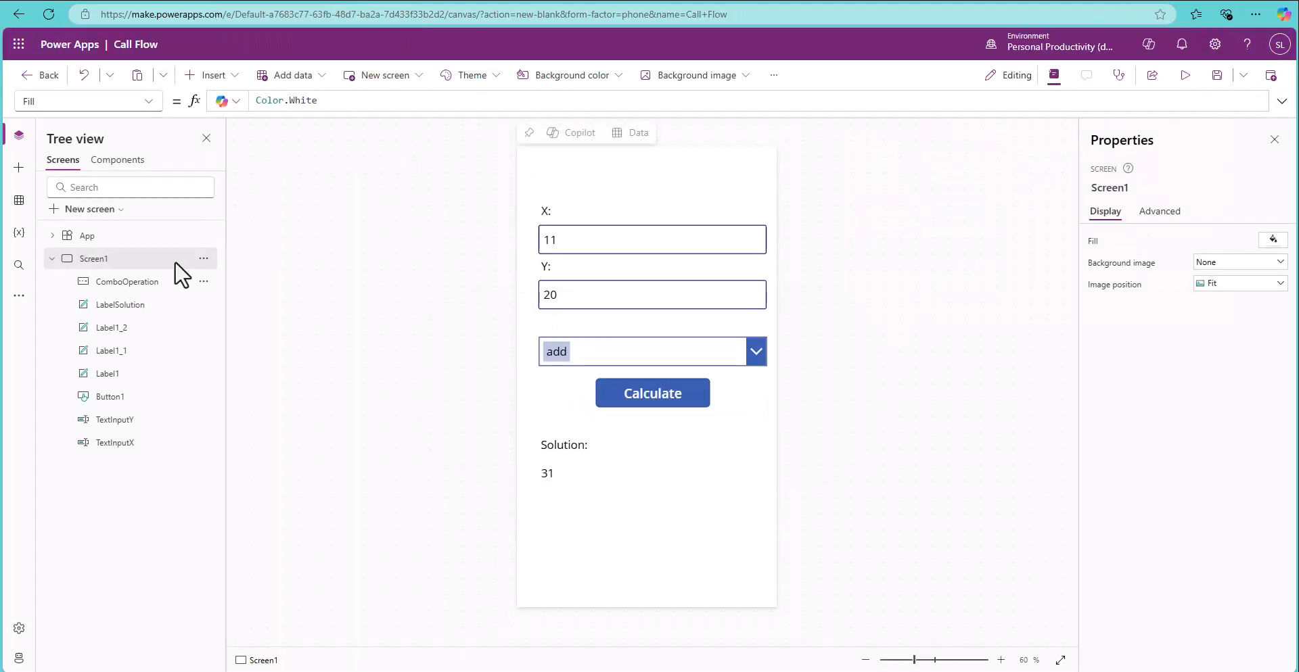
{"action": "left_click", "coordinate": [19, 296]}
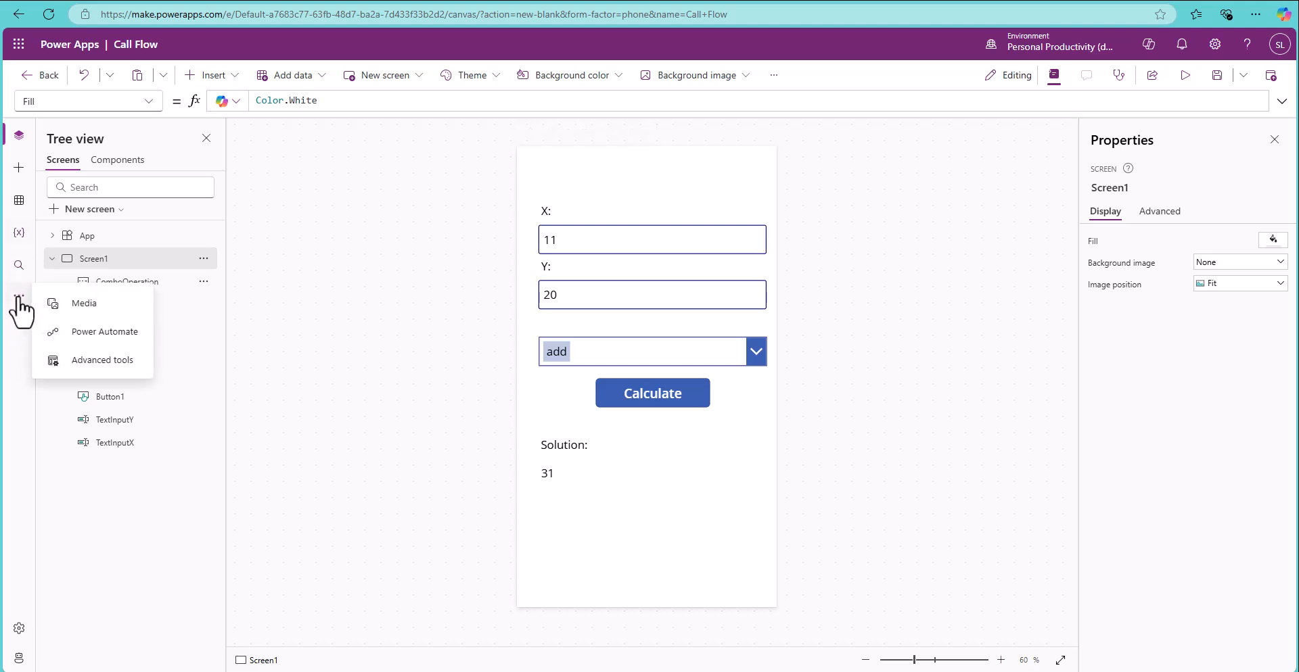
{"action": "left_click", "coordinate": [18, 298]}
{"action": "left_click", "coordinate": [20, 299]}
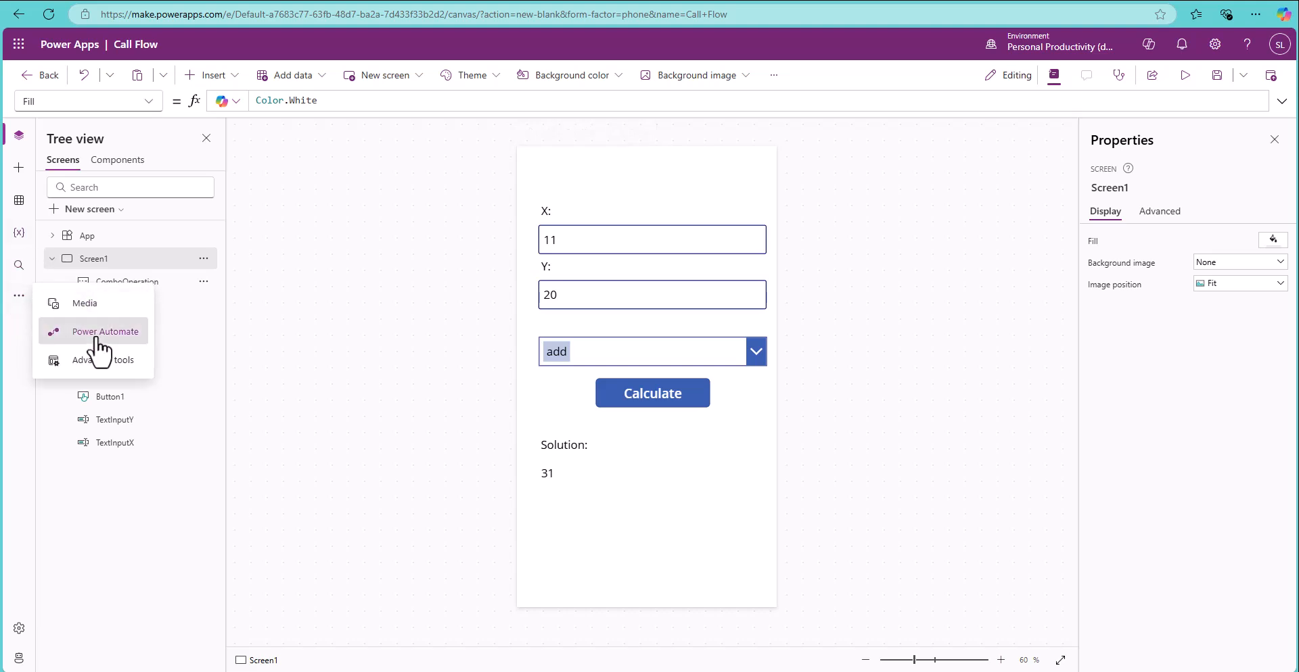
{"action": "left_click", "coordinate": [58, 332]}
{"action": "left_click", "coordinate": [211, 244]}
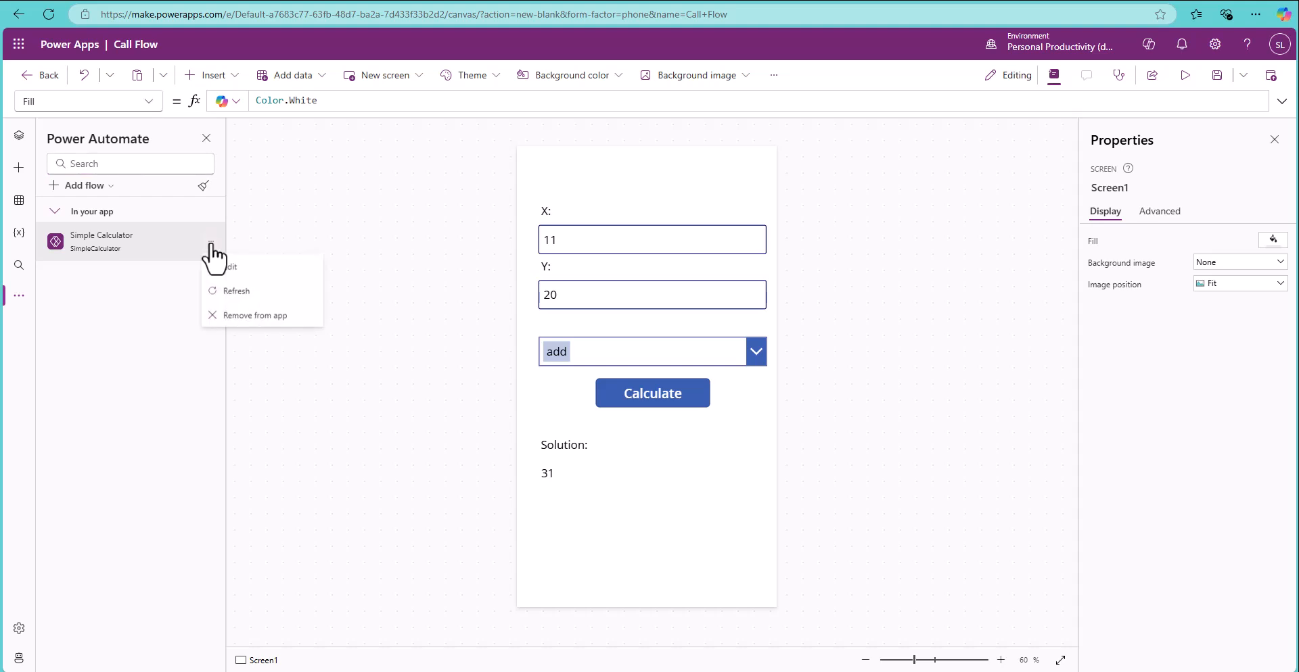
{"action": "left_click", "coordinate": [242, 293]}
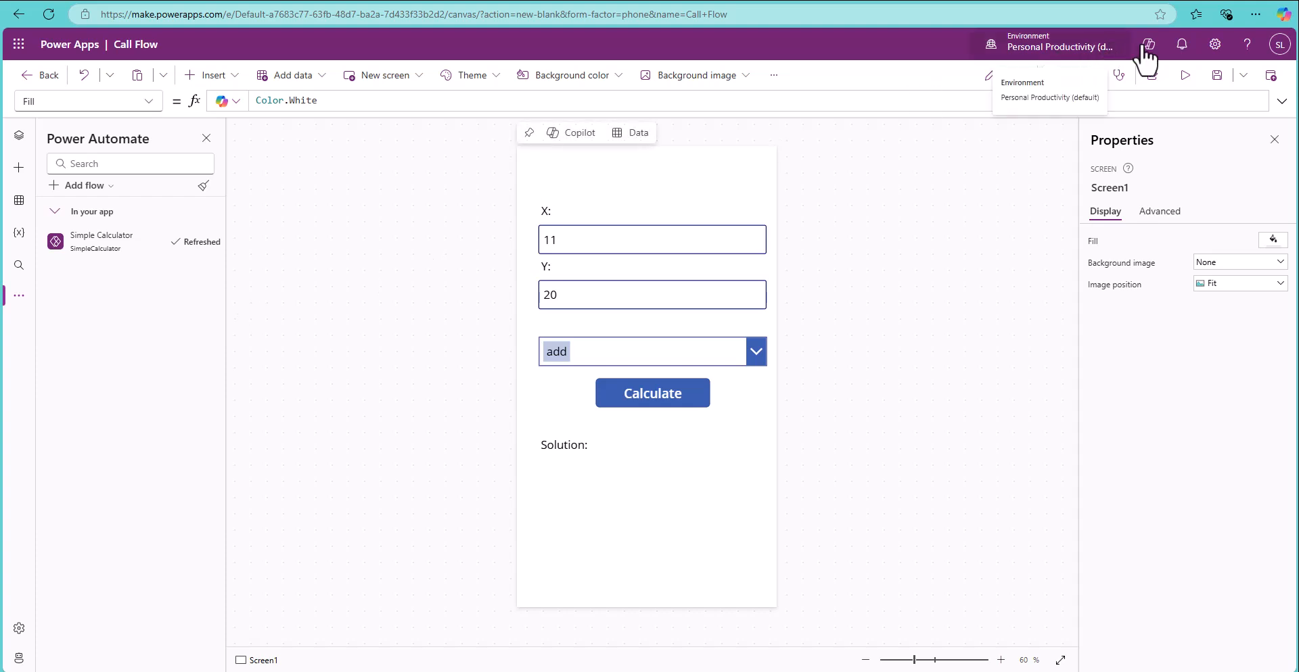
Preview the app and calculate with X 11 and Y 20, using the add operation and the multiply operation
{"action": "left_click", "coordinate": [1189, 77]}
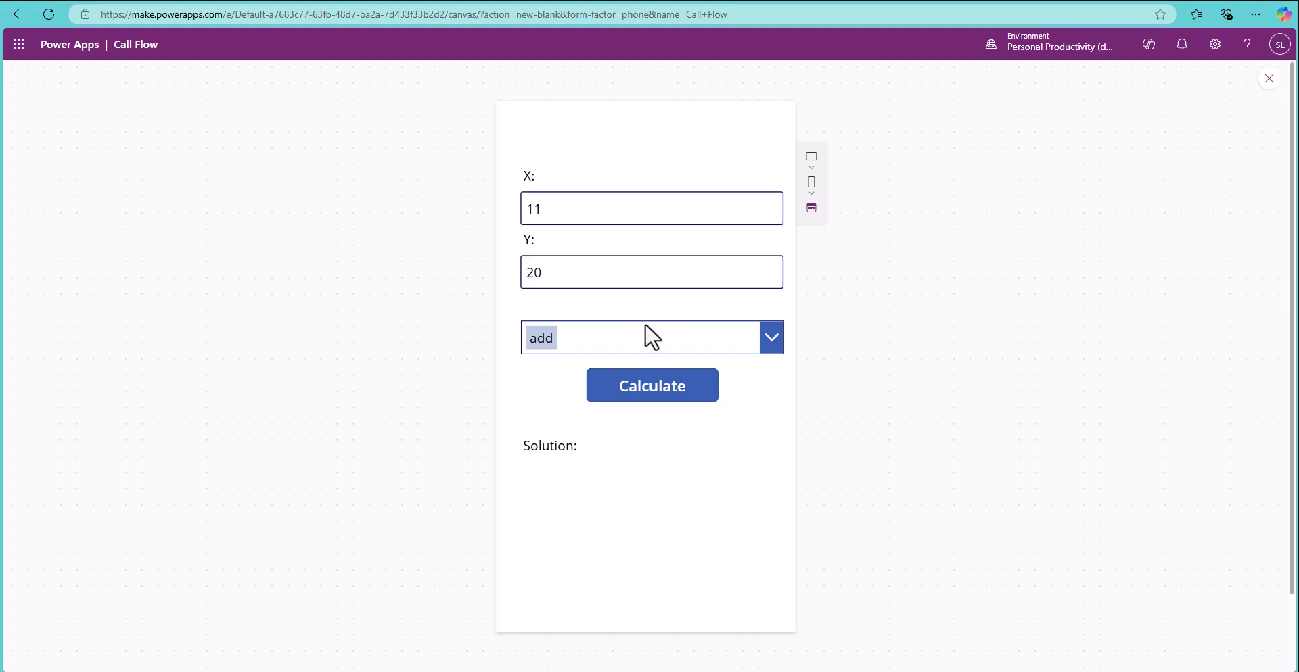
{"action": "left_click", "coordinate": [647, 392]}
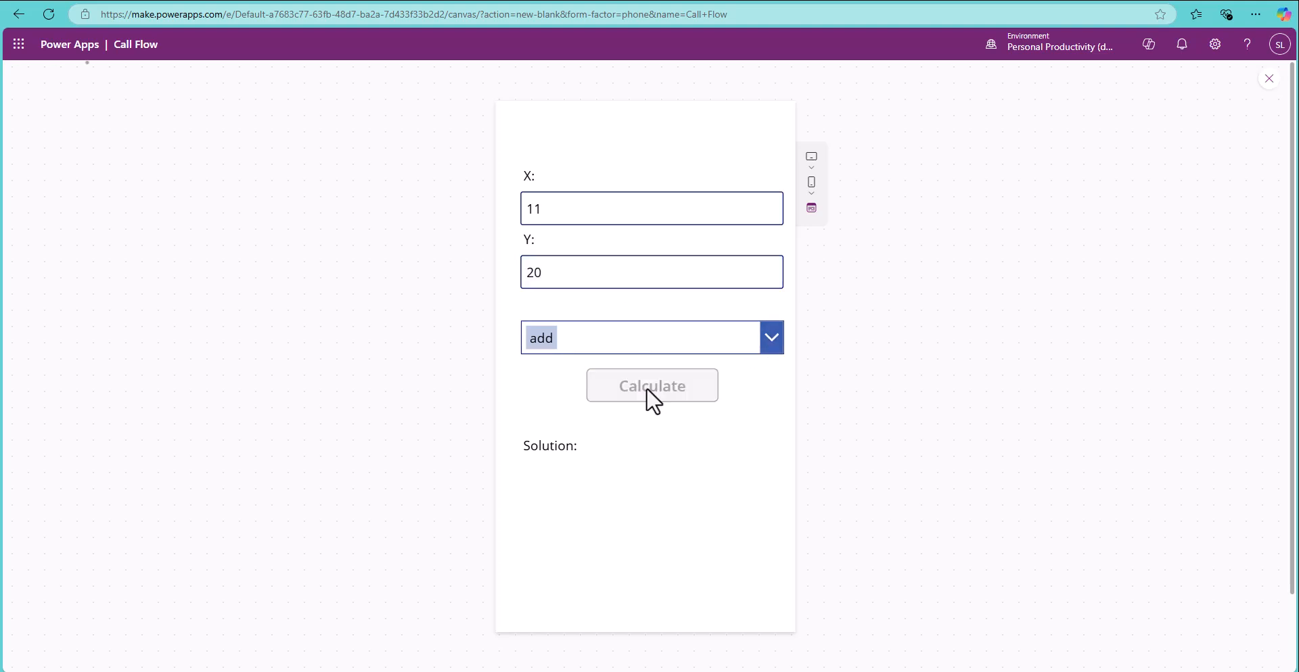
{"action": "left_click", "coordinate": [771, 338]}
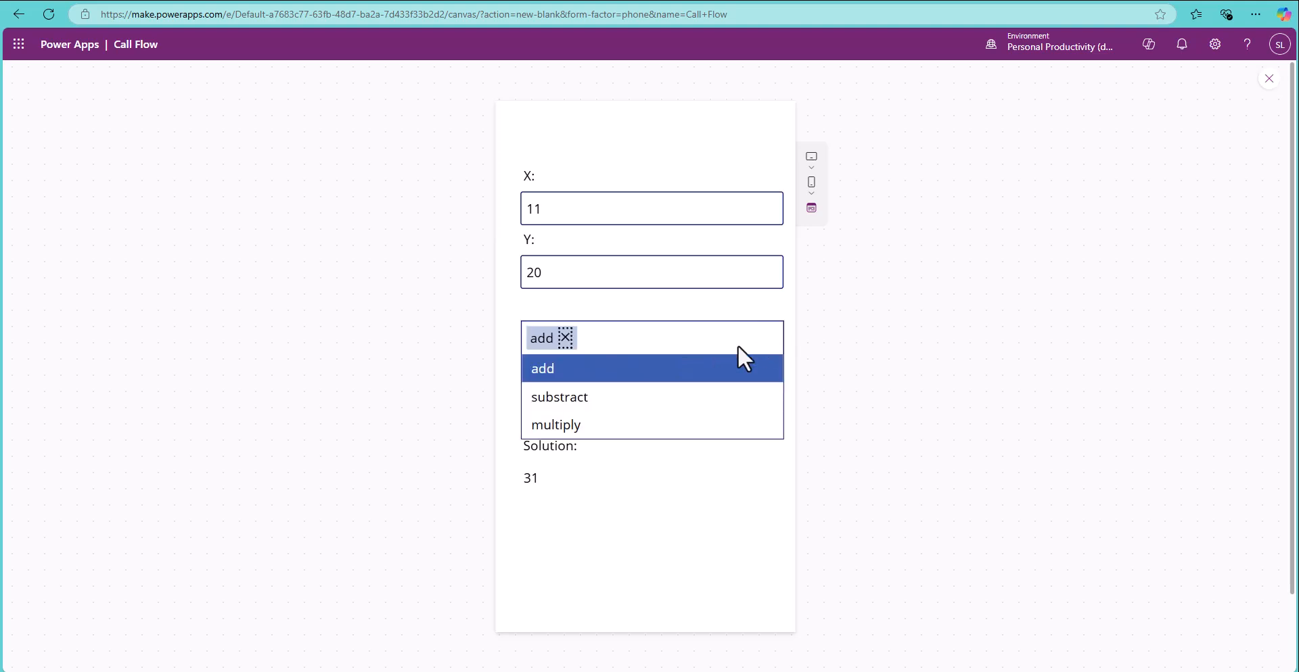
{"action": "left_click", "coordinate": [564, 425]}
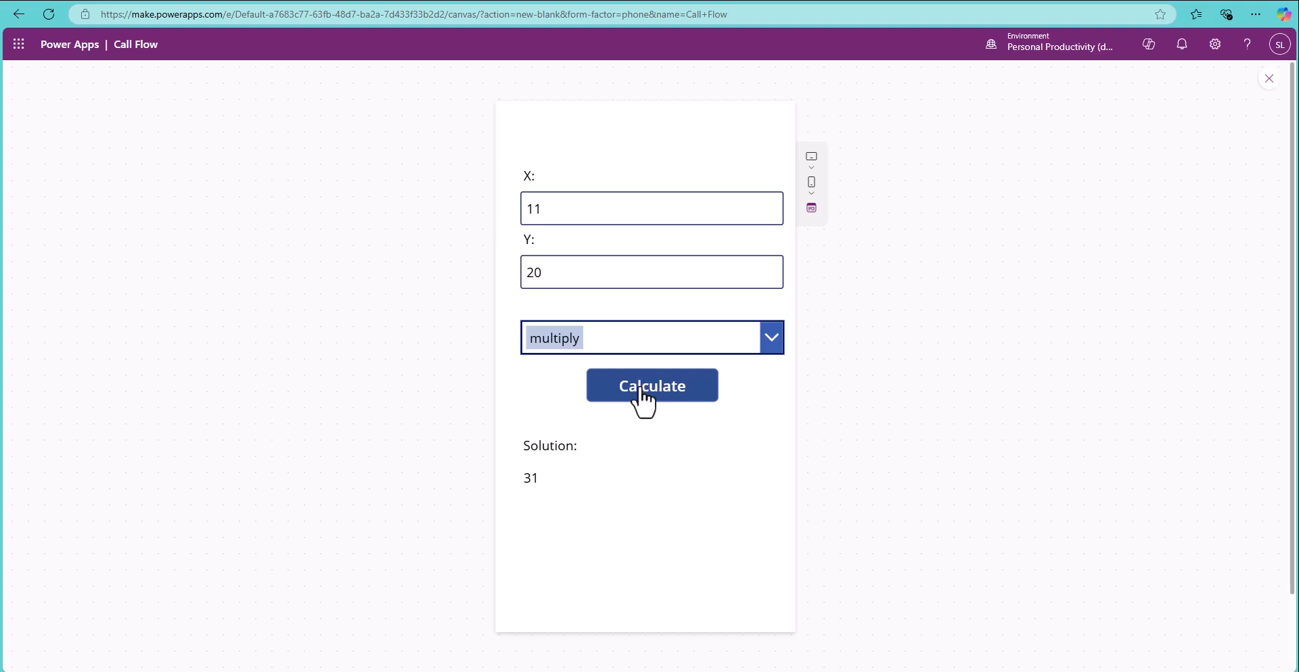
{"action": "left_click", "coordinate": [641, 398]}
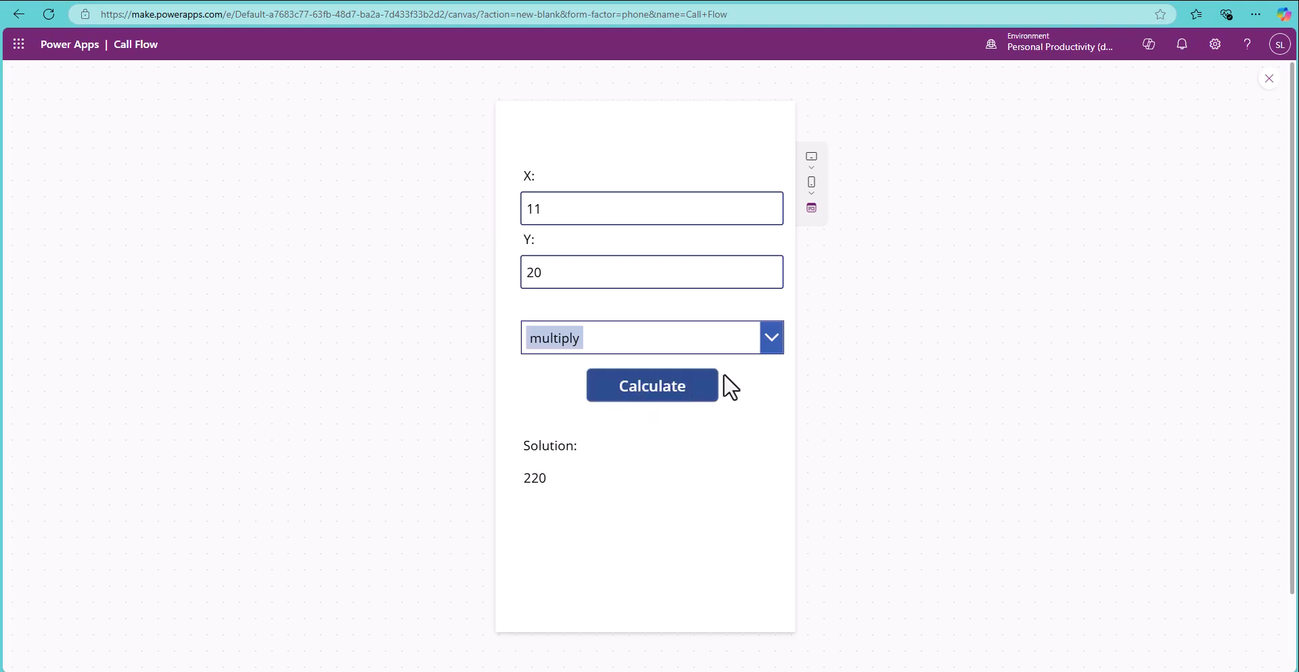
Set Y to 8, calculate with the substract operation, and exit the app preview
{"action": "left_click_drag", "start_coordinate": [615, 272], "coordinate": [524, 279]}
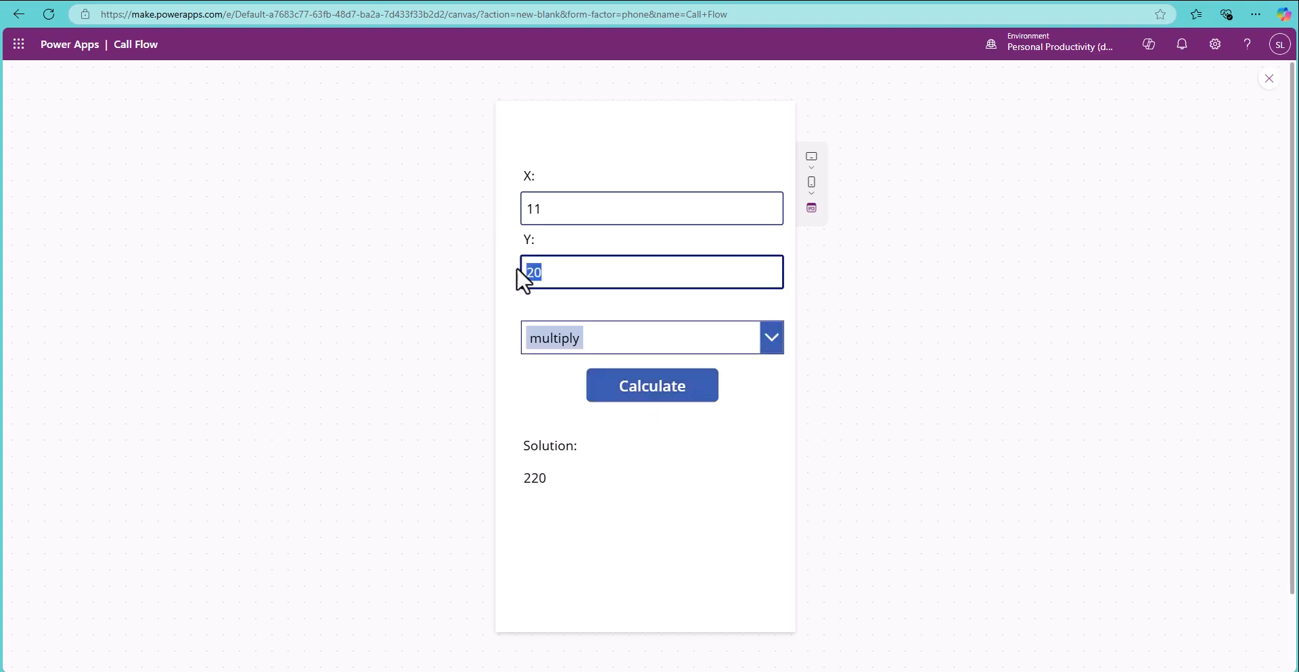
{"action": "type", "text": "8"}
{"action": "left_click", "coordinate": [772, 335]}
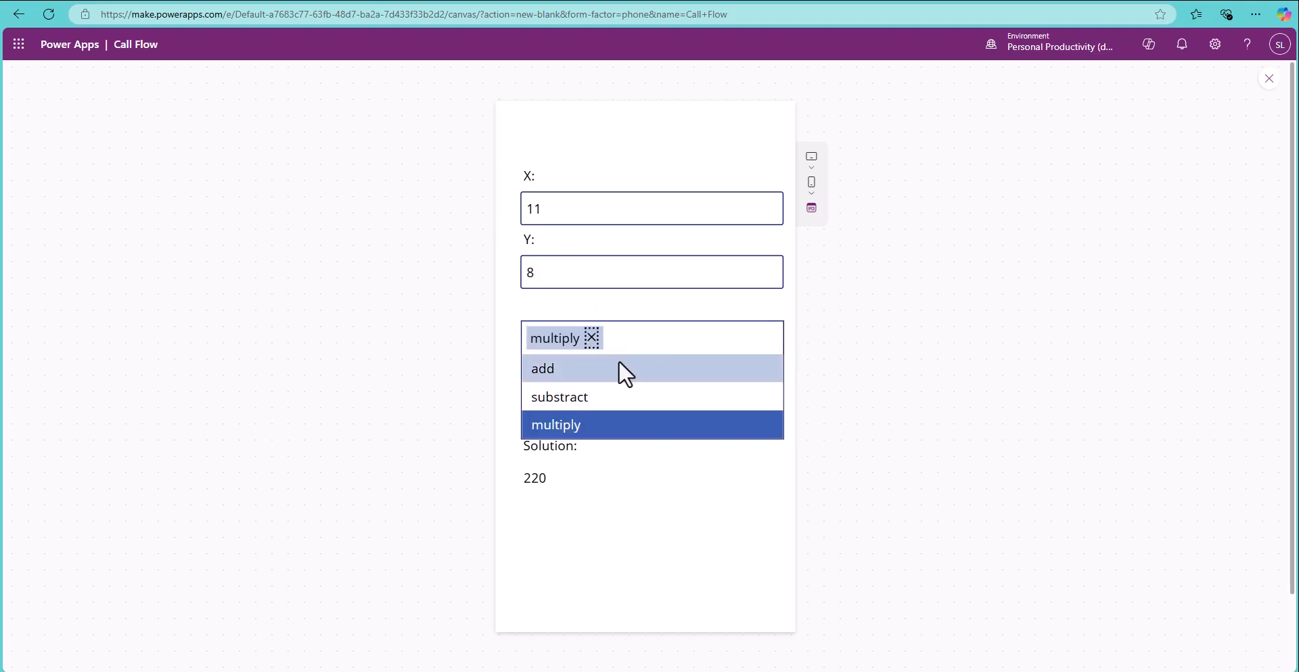
{"action": "left_click", "coordinate": [549, 400]}
{"action": "left_click", "coordinate": [656, 389]}
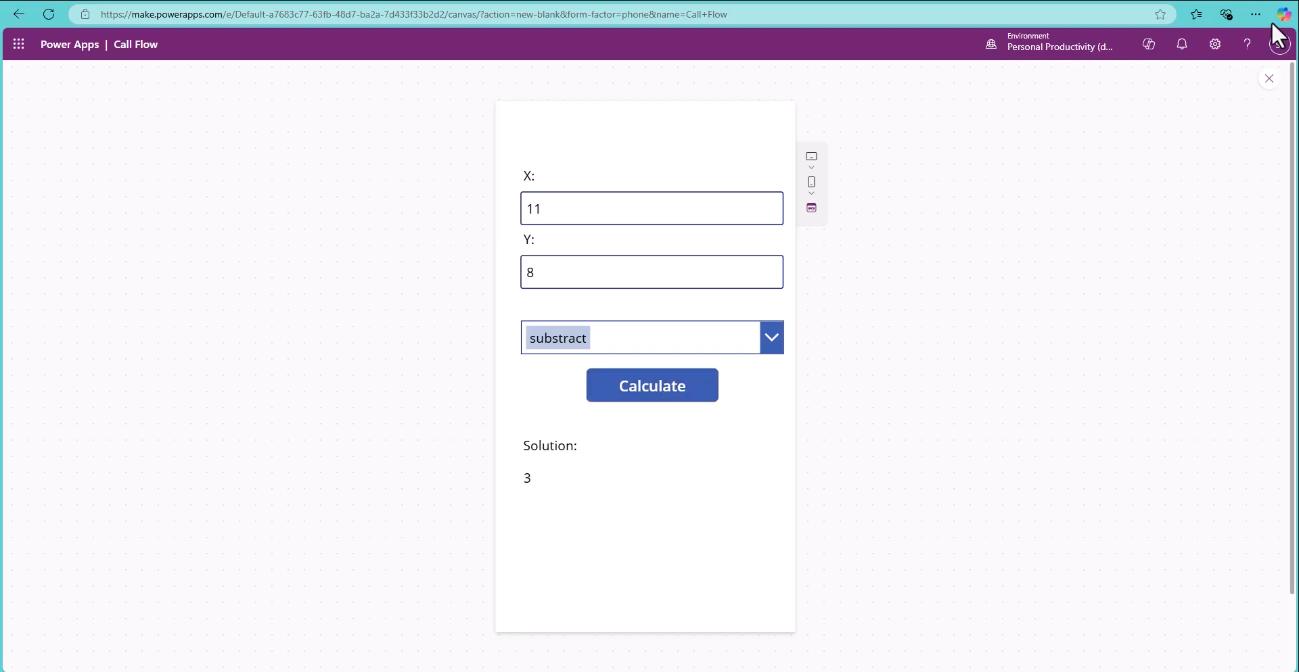
{"action": "left_click", "coordinate": [1269, 79]}
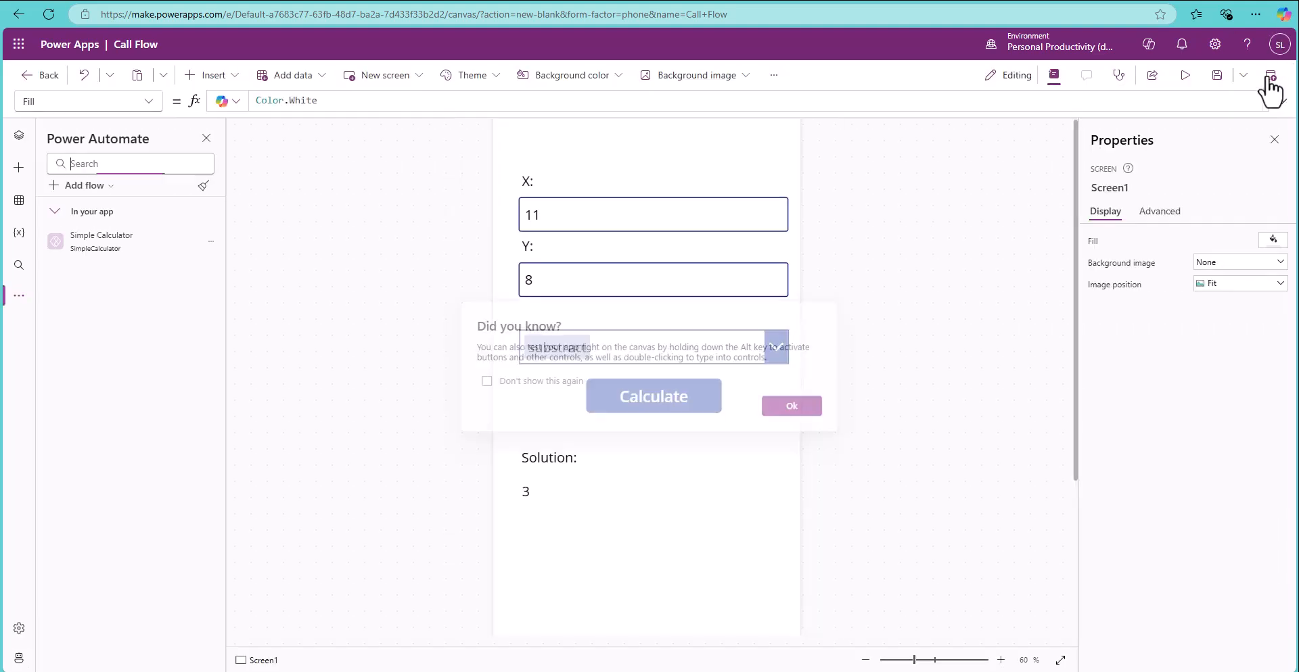
{"action": "left_click", "coordinate": [812, 409]}
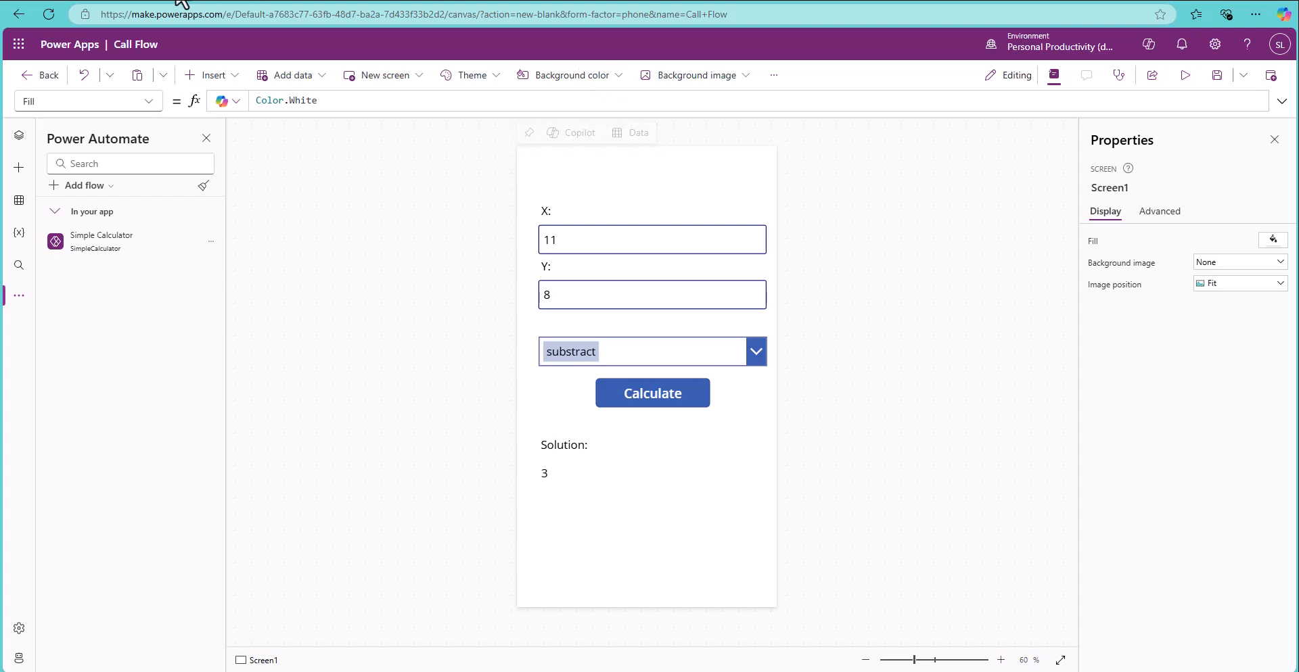
Switch to the Simple Calculator flow in Power Automate and insert Start and wait for an approval between Initialize variable - z and the collapsed Switch - operation
{"action": "mouse_move", "coordinate": [157, 3]}
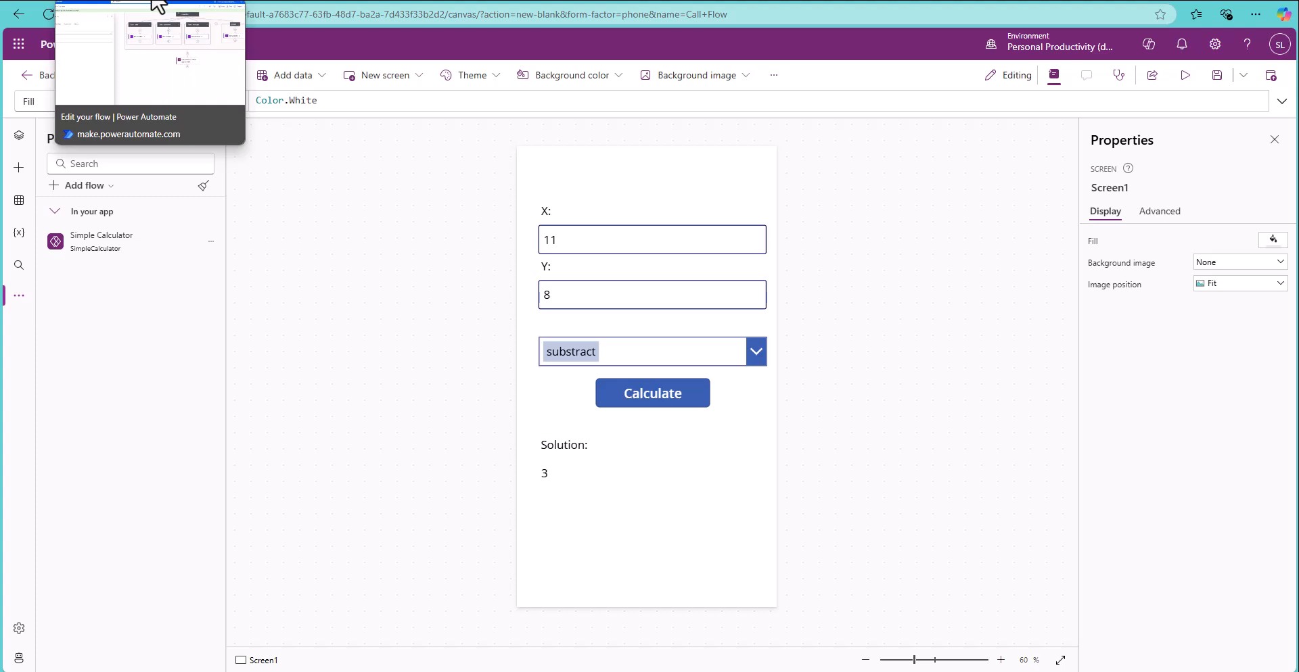
{"action": "left_click", "coordinate": [157, 3]}
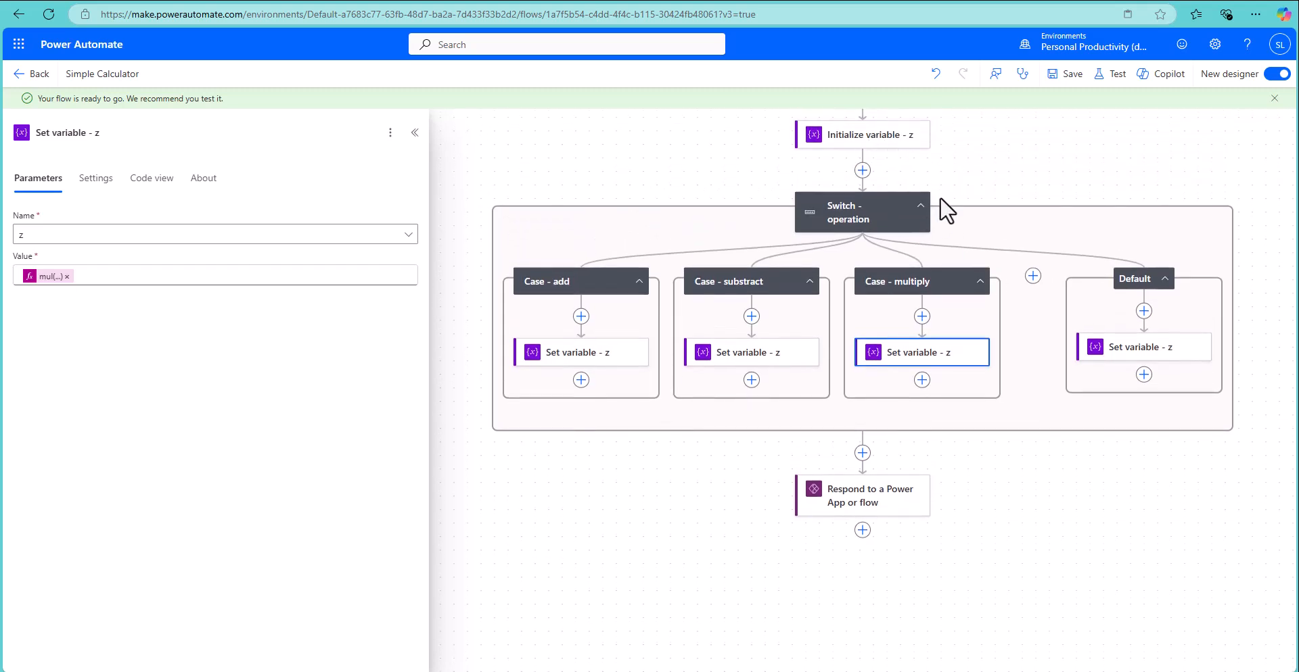
{"action": "left_click", "coordinate": [920, 205]}
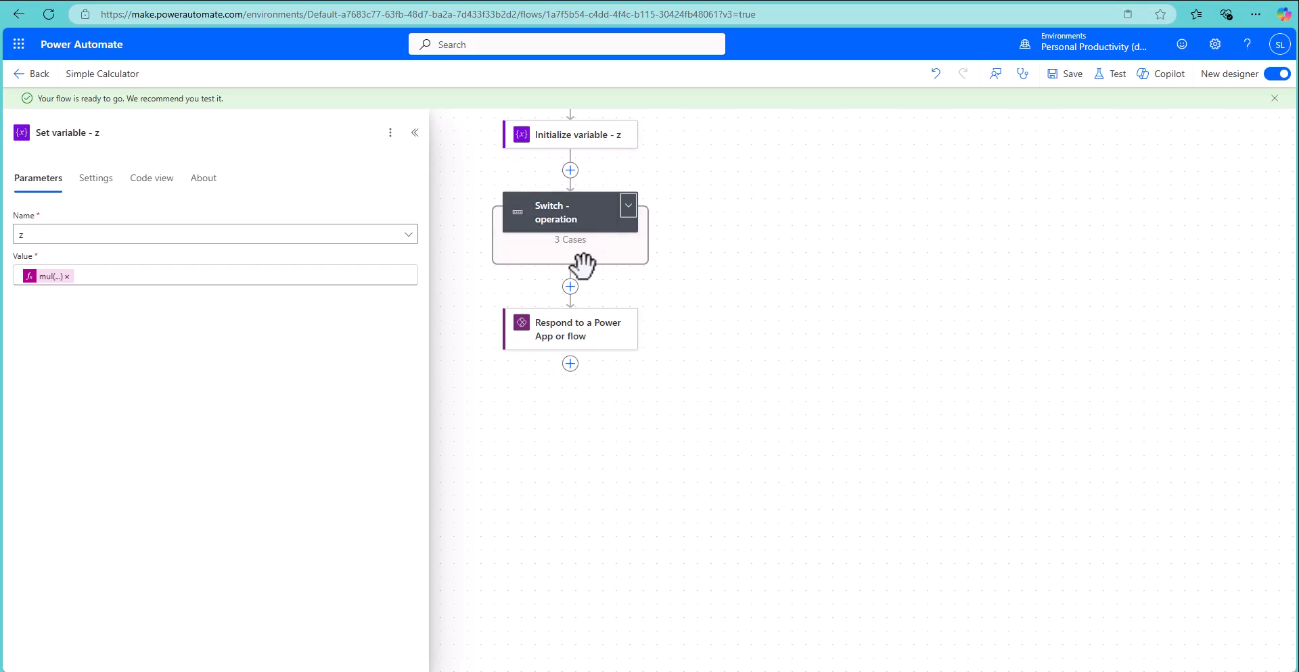
{"action": "left_click", "coordinate": [570, 170]}
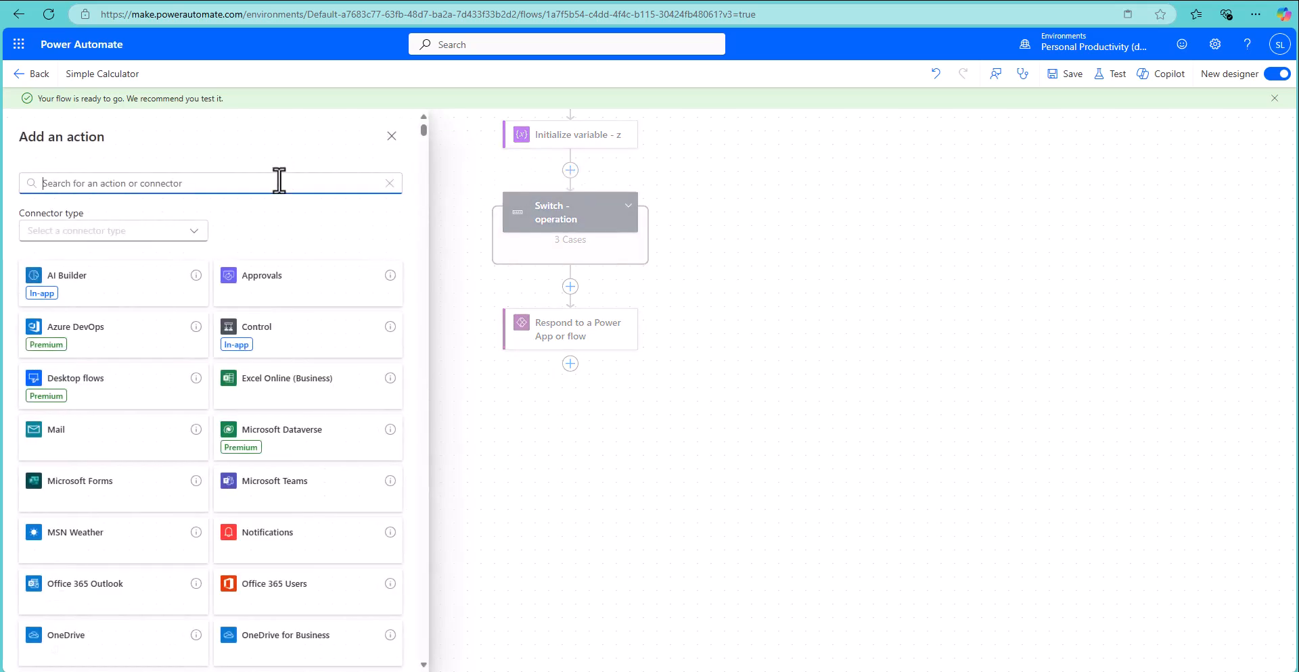
{"action": "type", "text": "pprova"}
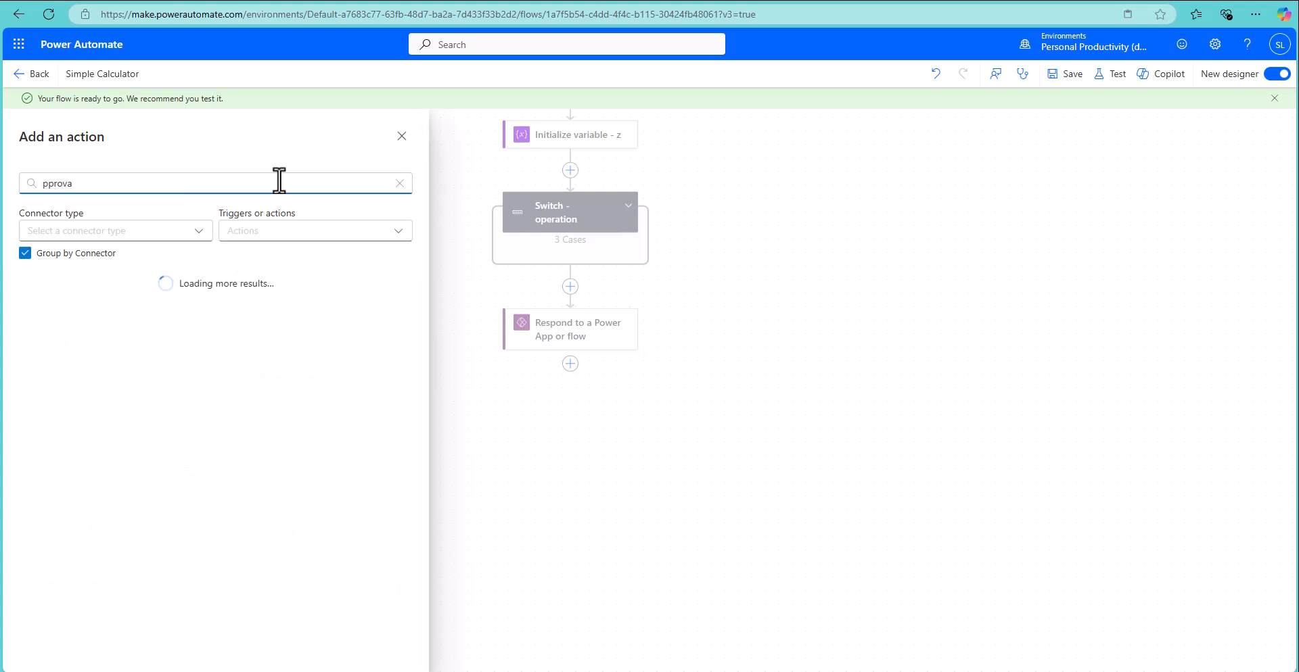
{"action": "left_click_drag", "start_coordinate": [125, 184], "coordinate": [9, 168]}
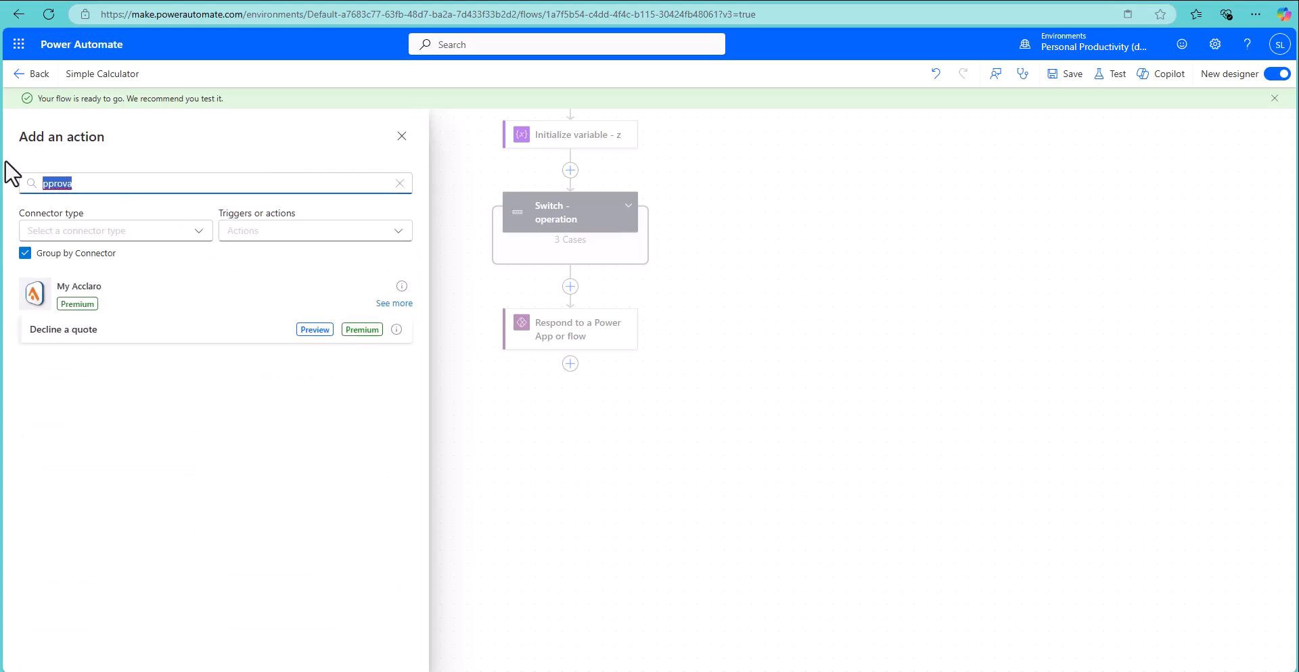
{"action": "type", "text": "approva"}
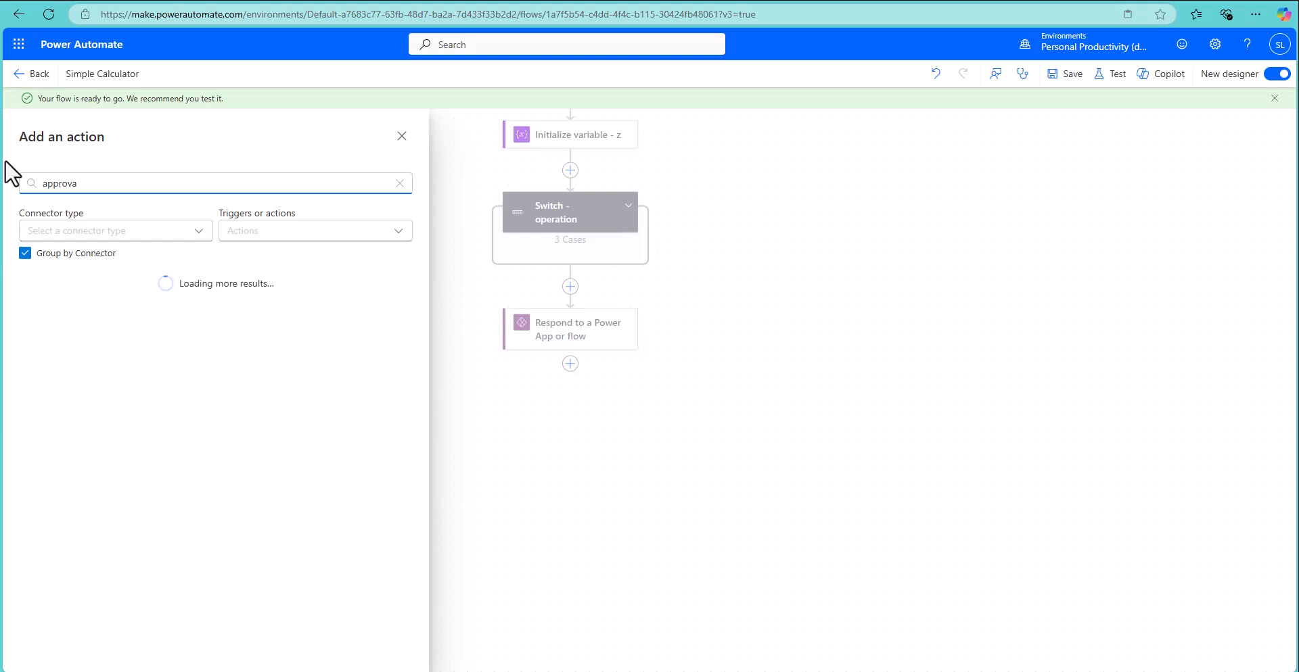
{"action": "left_click", "coordinate": [71, 335]}
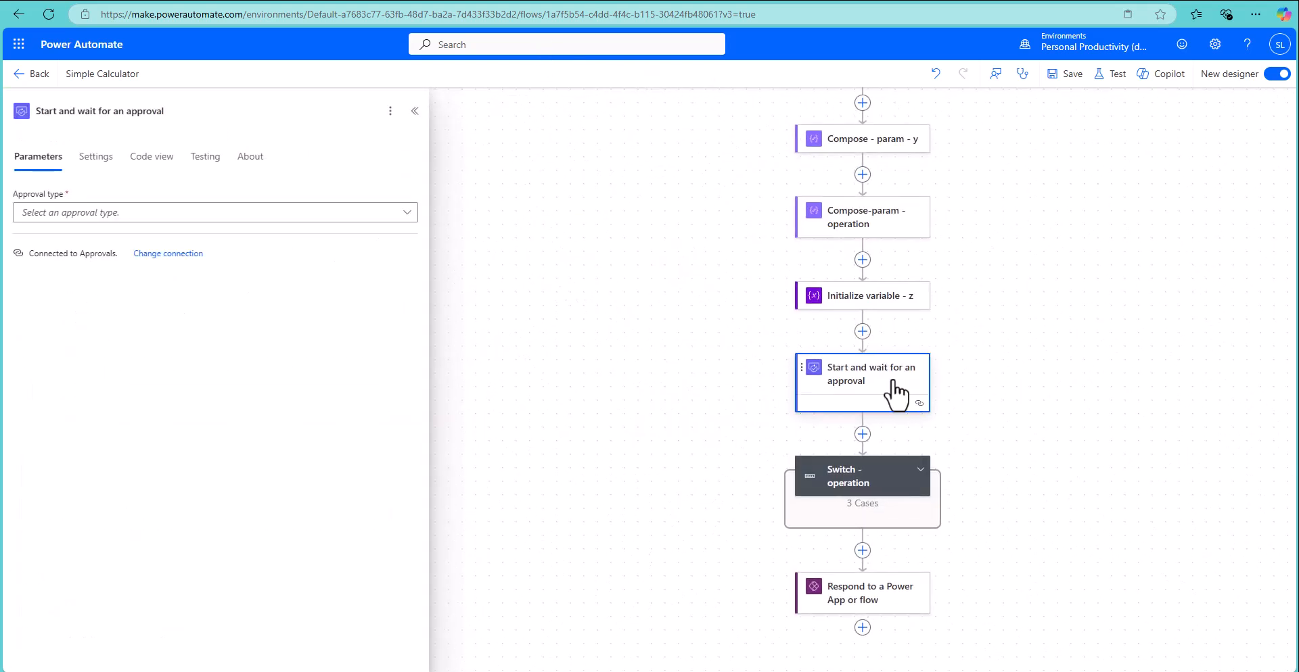
Set the approval type to Approve/Reject - First to respond, title it "Operation approval", and assign it to the approver found by name
{"action": "left_click", "coordinate": [405, 213]}
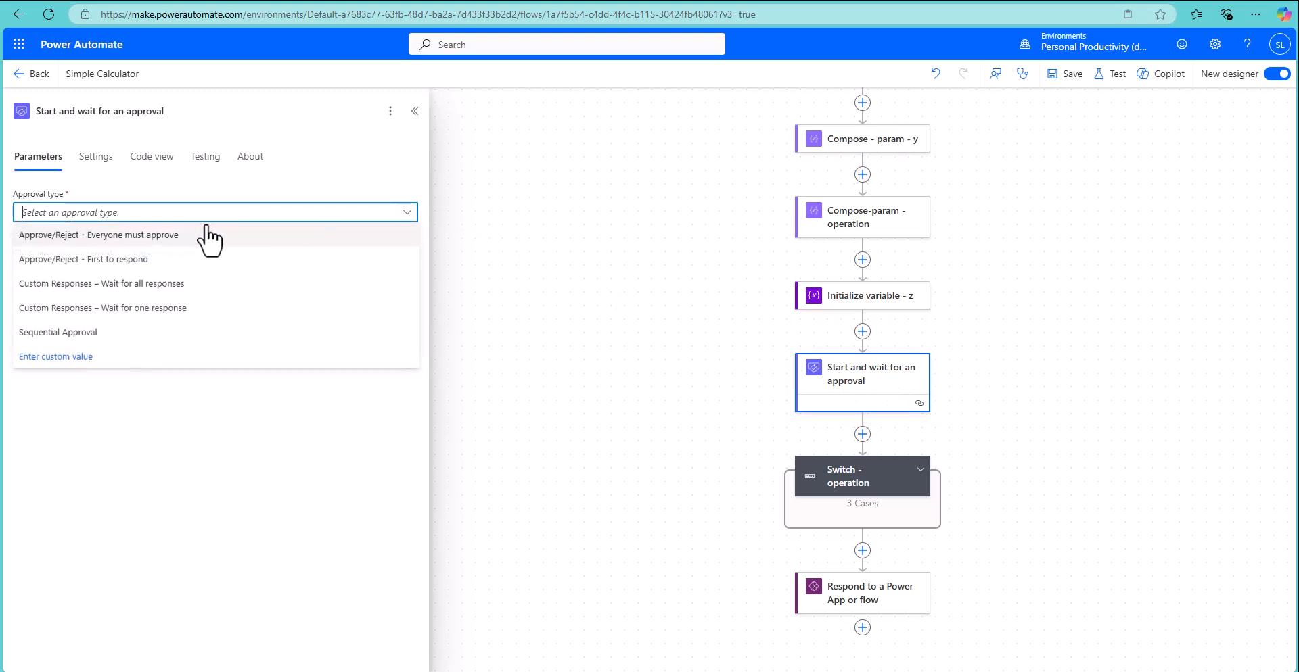
{"action": "left_click", "coordinate": [132, 260]}
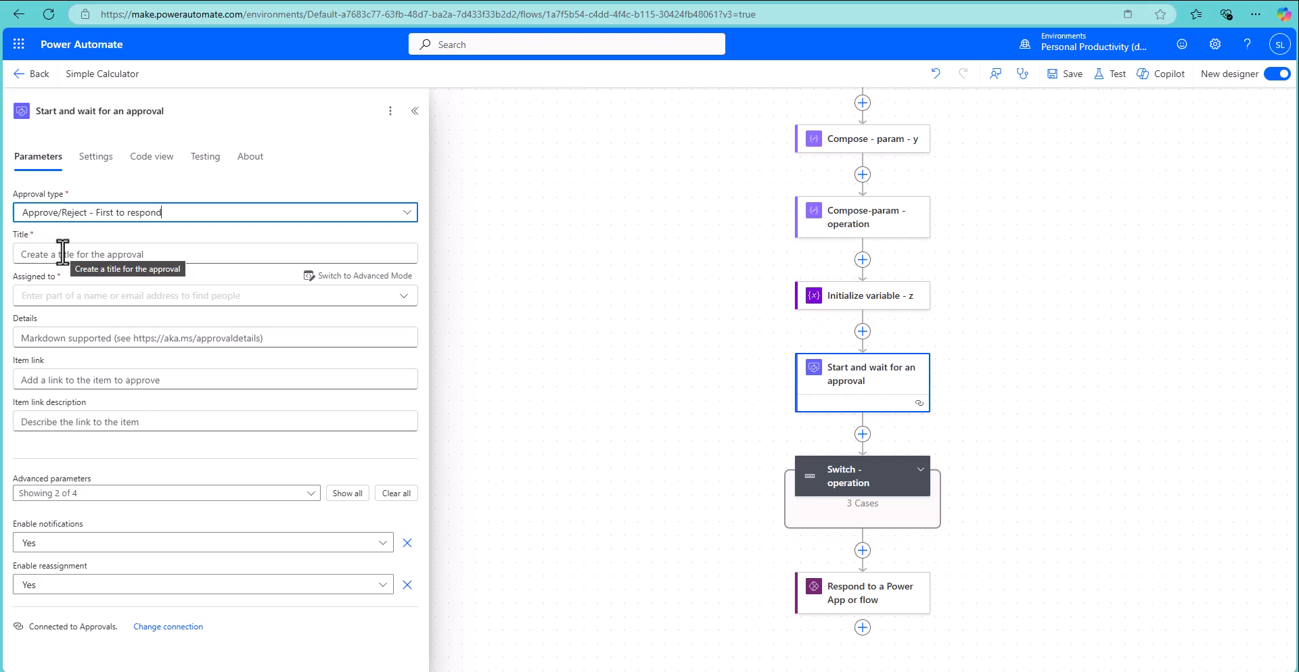
{"action": "left_click", "coordinate": [68, 250]}
{"action": "type", "text": "Ope"}
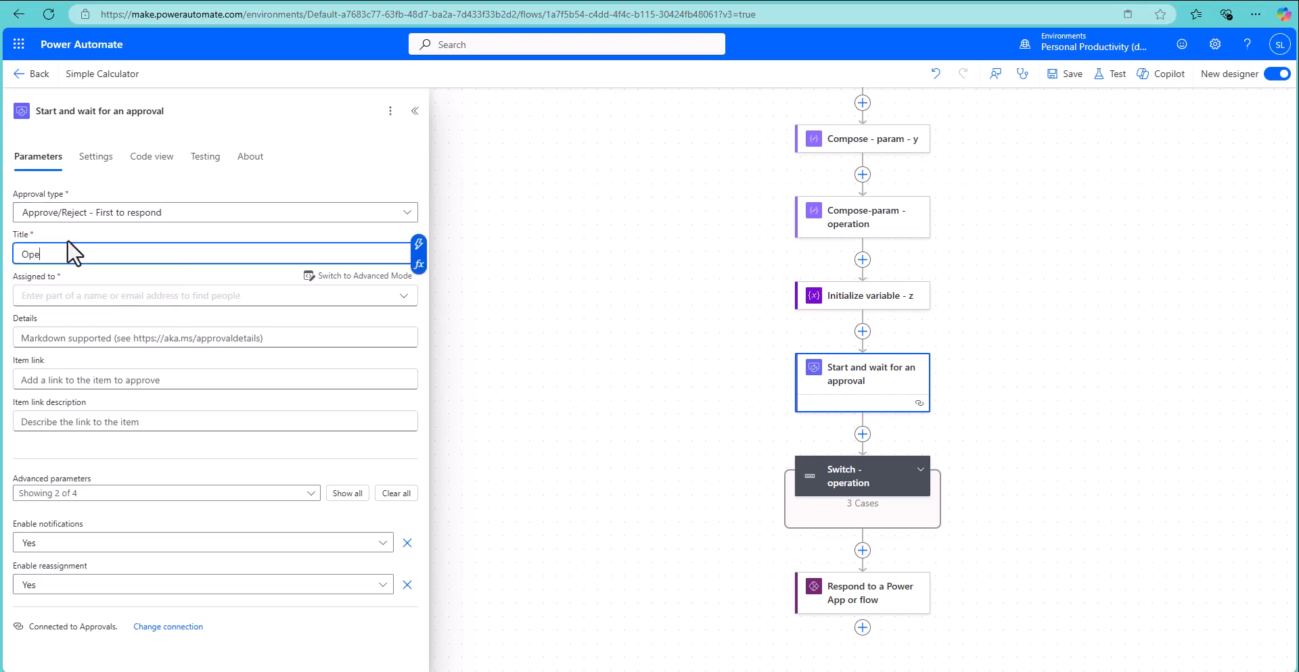
{"action": "type", "text": "ration Approval"}
{"action": "left_click", "coordinate": [59, 294]}
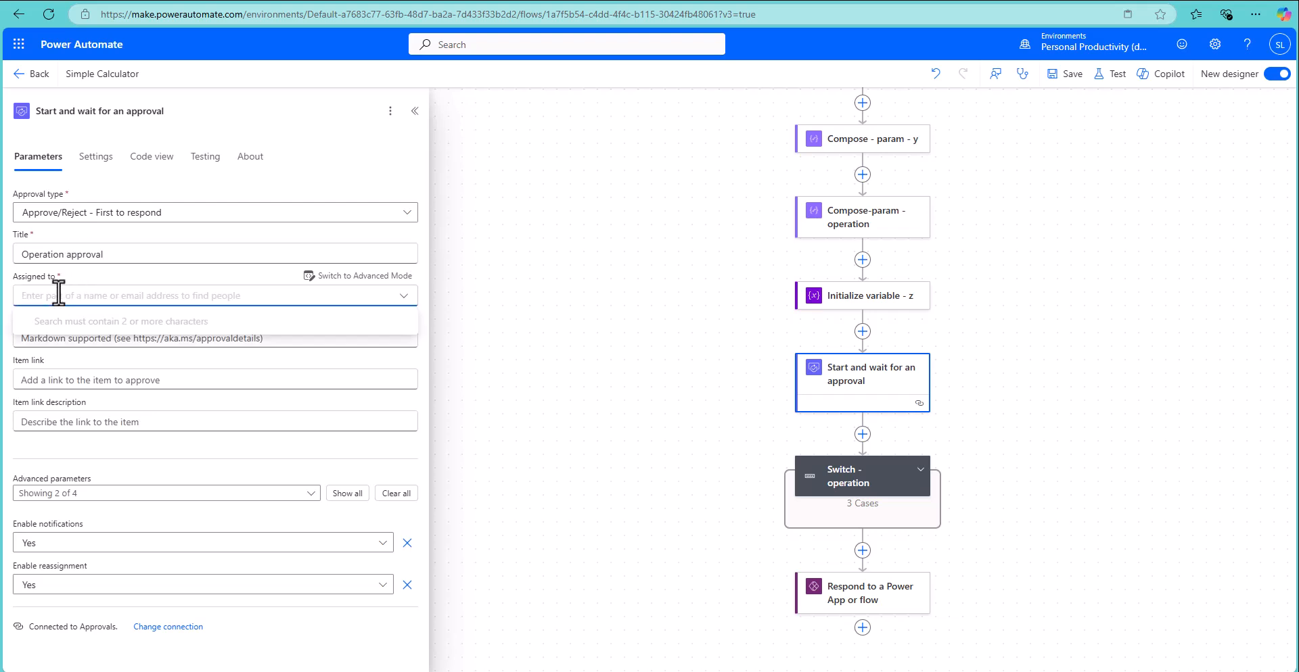
{"action": "type", "text": "serge"}
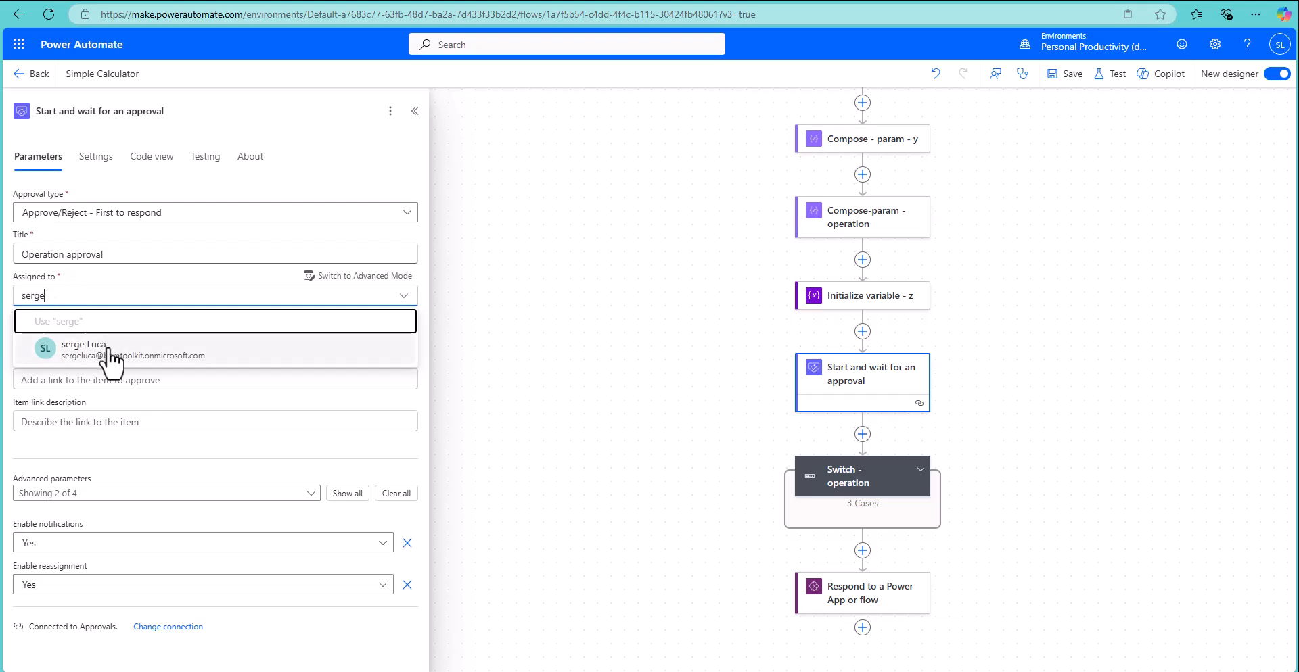
{"action": "left_click", "coordinate": [106, 348]}
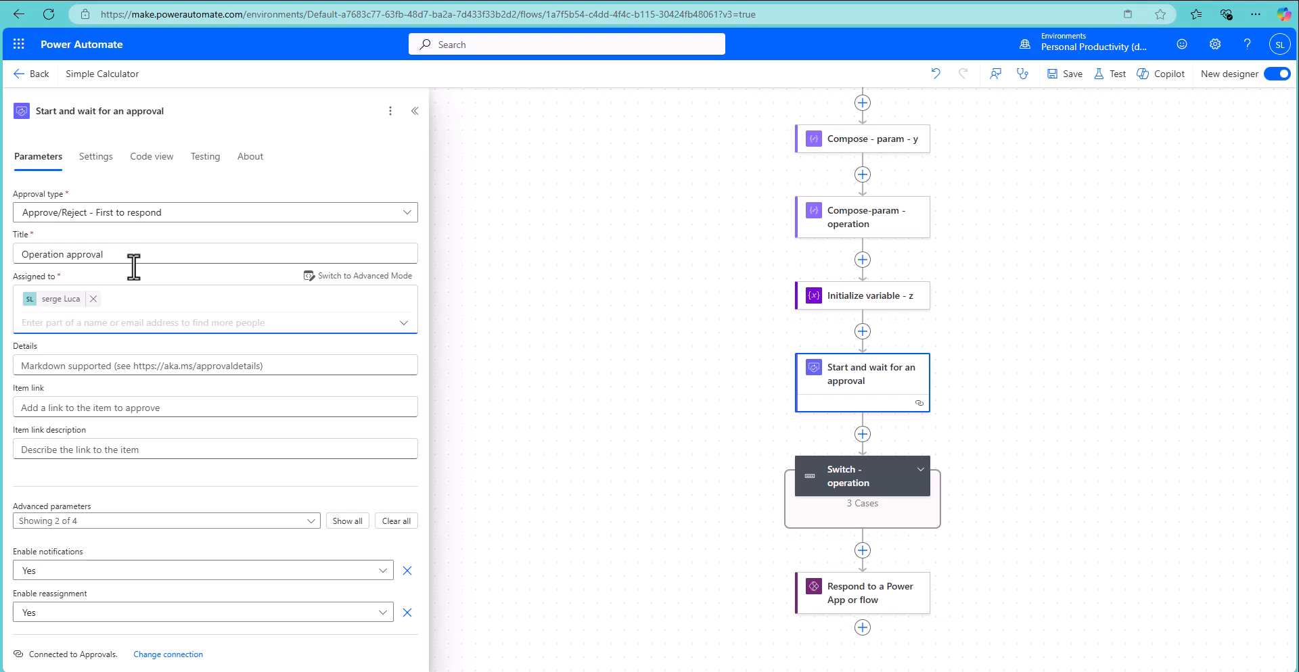
Enter "Can I make the following operation ?" as the approval's details and start a second line beneath it
{"action": "left_click", "coordinate": [63, 365]}
{"action": "type", "text": "Can I"}
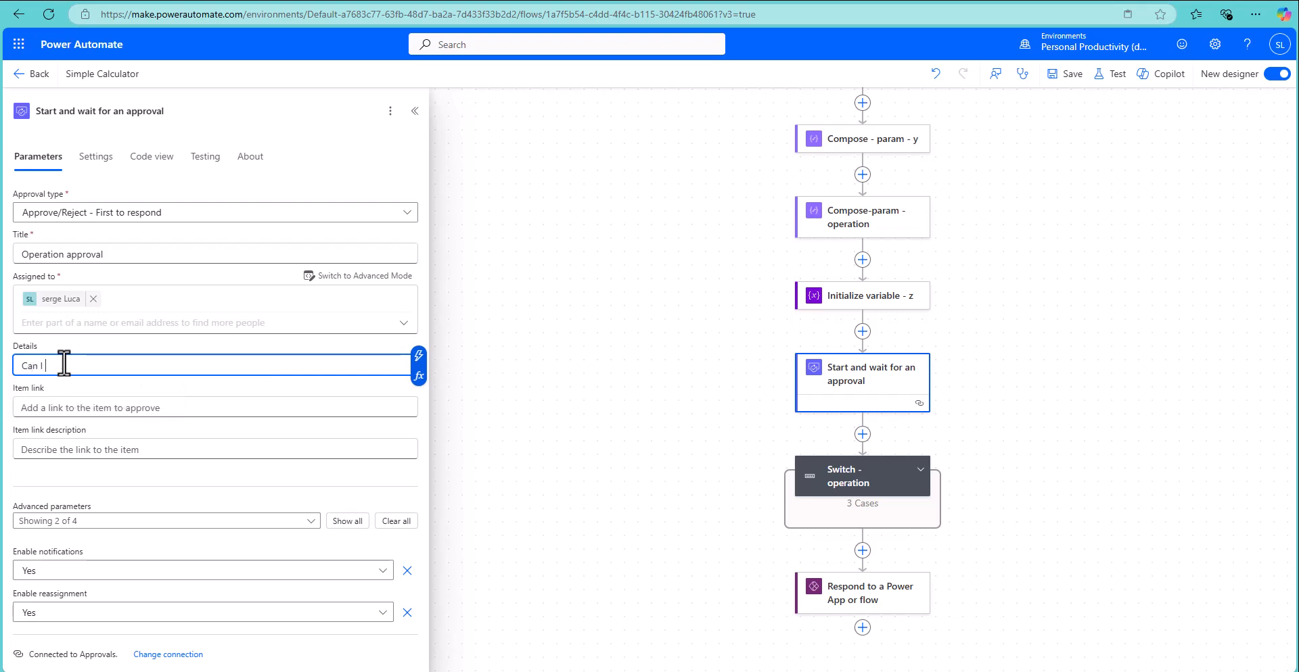
{"action": "type", "text": " make the following operation ?"}
{"action": "key", "text": "Return"}
{"action": "scroll", "coordinate": [238, 393], "scroll_direction": "down", "scroll_amount": 1}
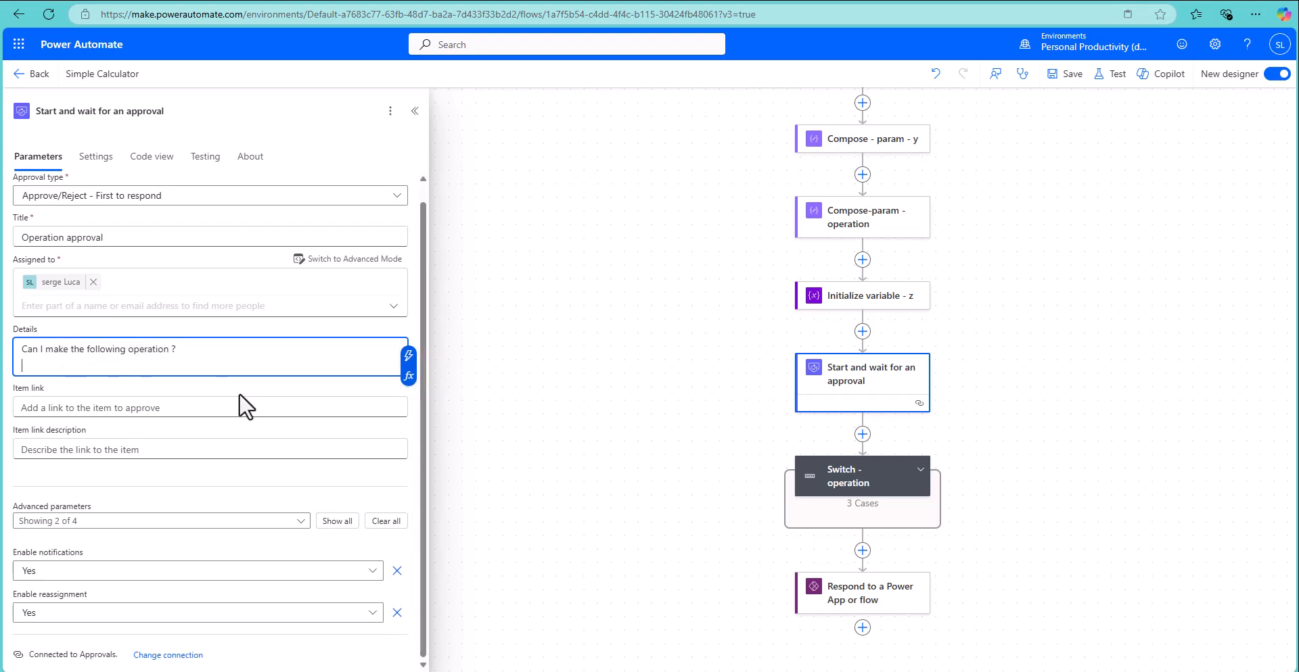
Complete the second line of the approval details with the outputs of Compose - param - x, Compose-param - operation and Compose - param - y, followed by "?"
{"action": "left_click", "coordinate": [409, 343]}
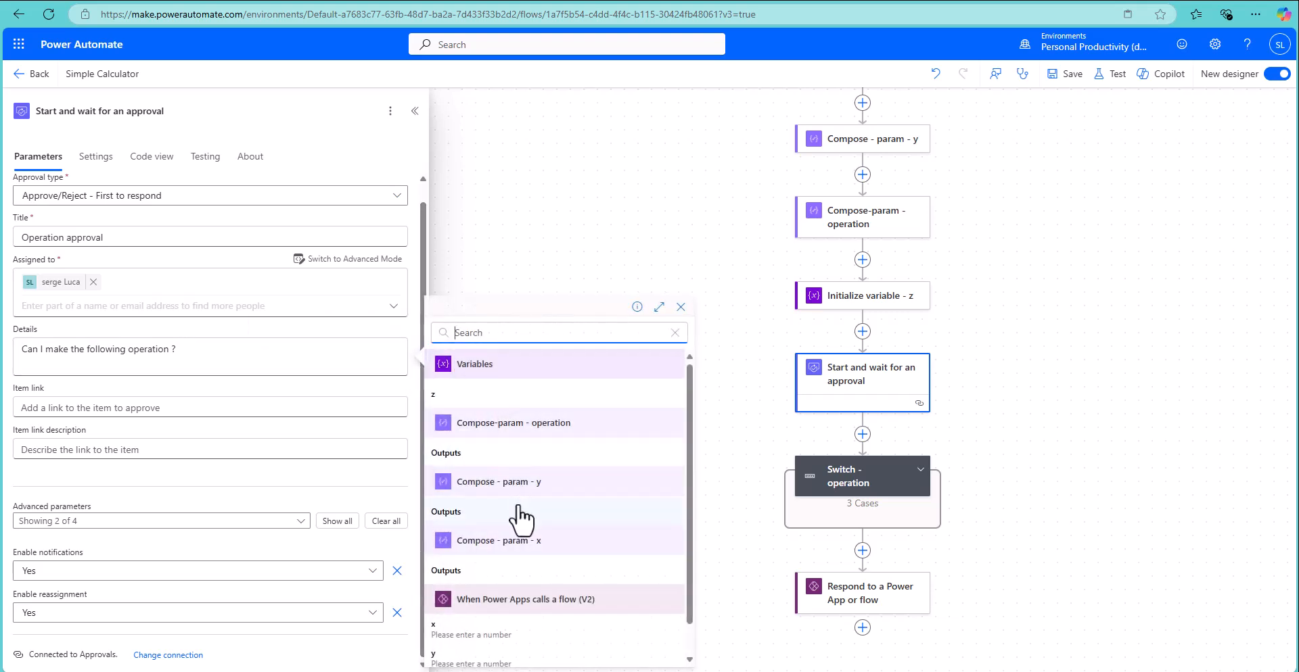
{"action": "left_click", "coordinate": [470, 570]}
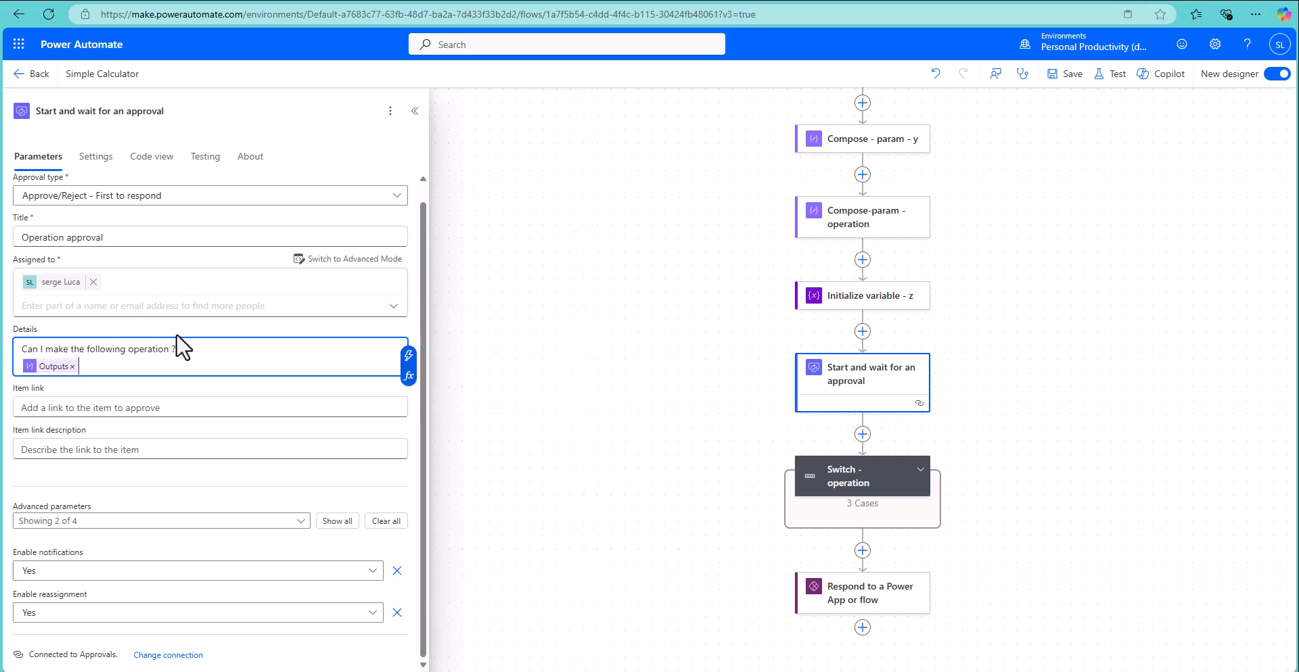
{"action": "left_click", "coordinate": [408, 355]}
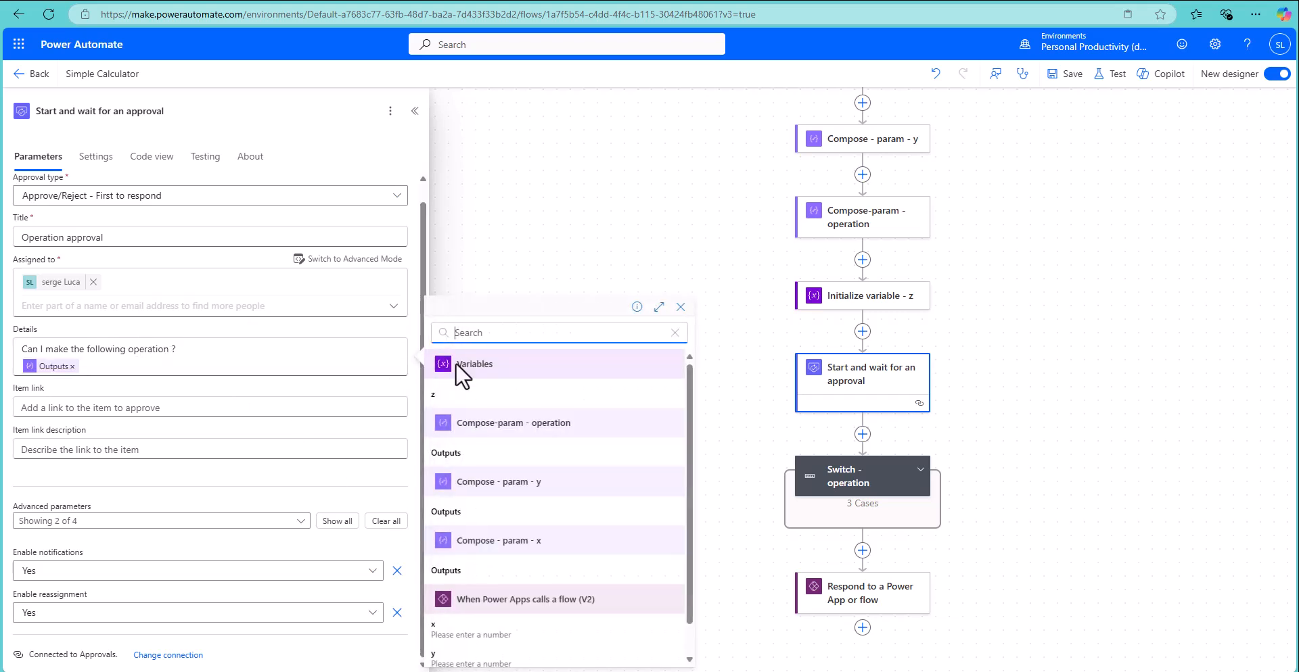
{"action": "left_click", "coordinate": [474, 452]}
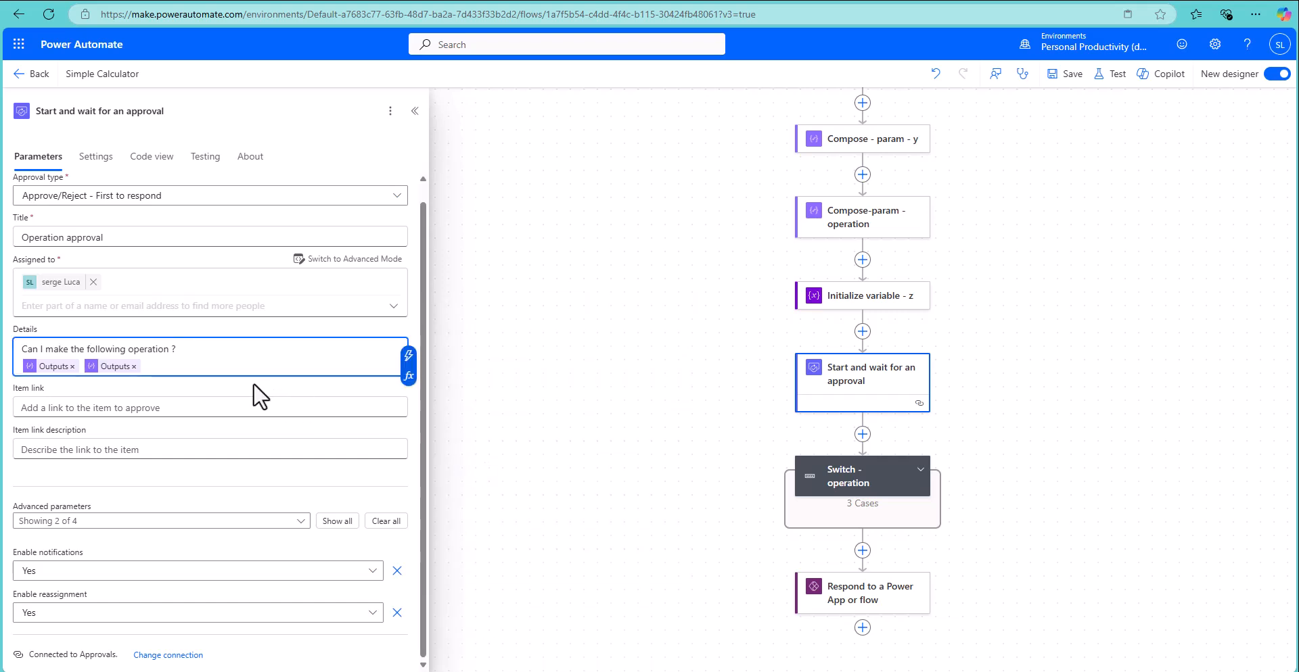
{"action": "left_click", "coordinate": [409, 360]}
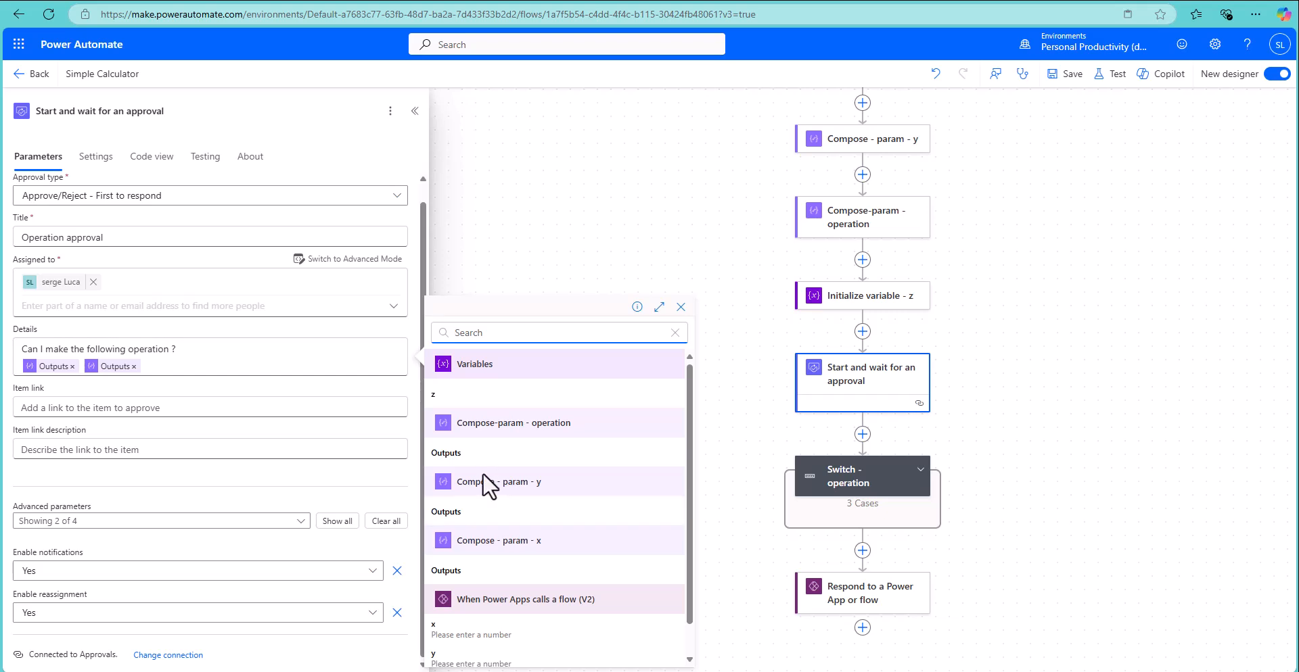
{"action": "left_click", "coordinate": [455, 531]}
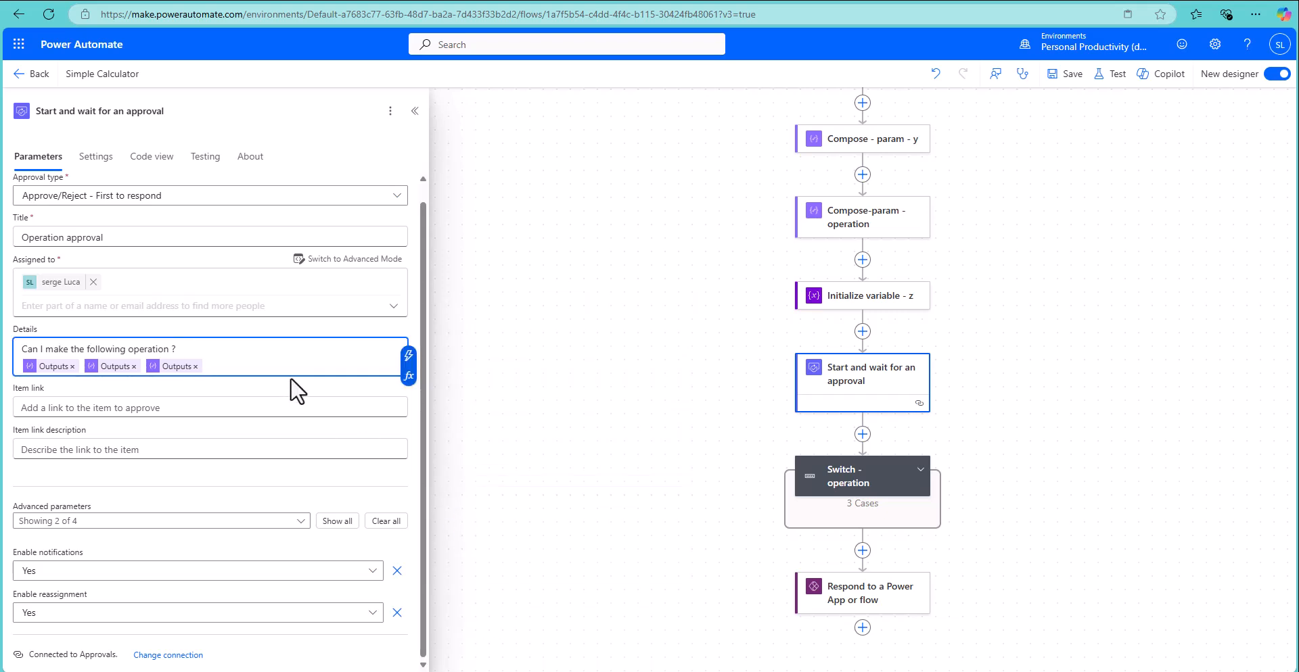
{"action": "type", "text": "?"}
Move Respond to a Power App or flow between Initialize variable - z and Start and wait for an approval, and delete its z output
{"action": "left_click_drag", "start_coordinate": [885, 606], "coordinate": [888, 339]}
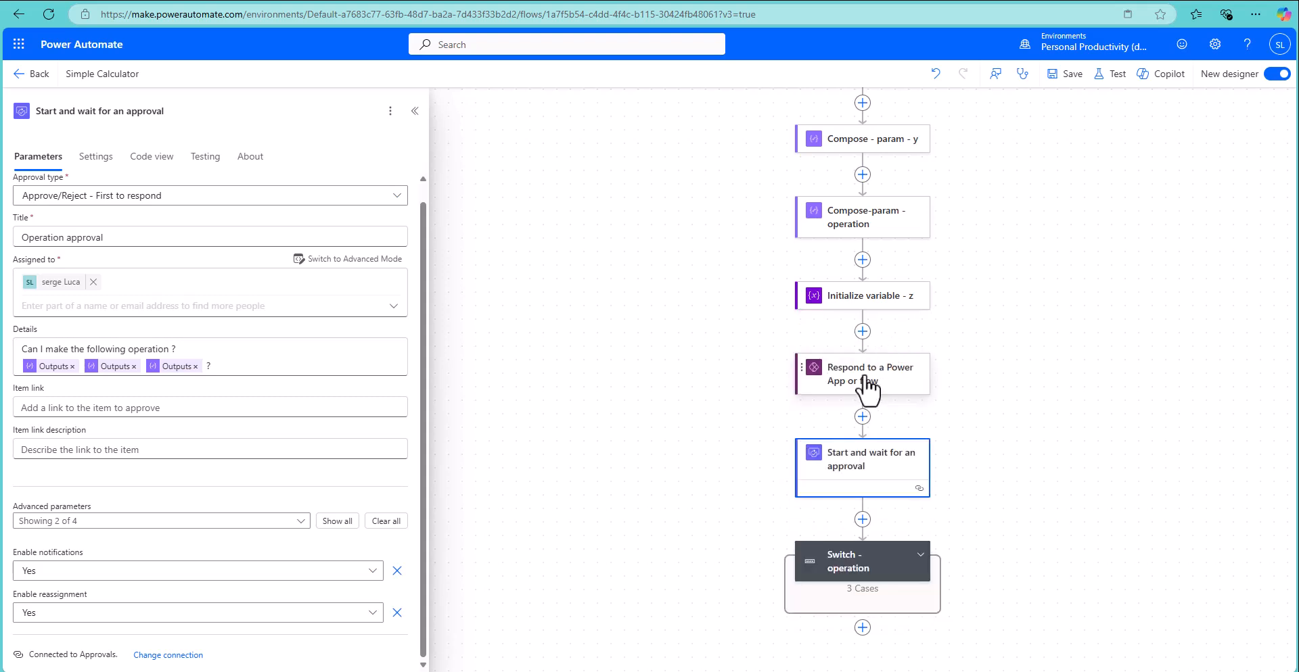
{"action": "left_click", "coordinate": [865, 381]}
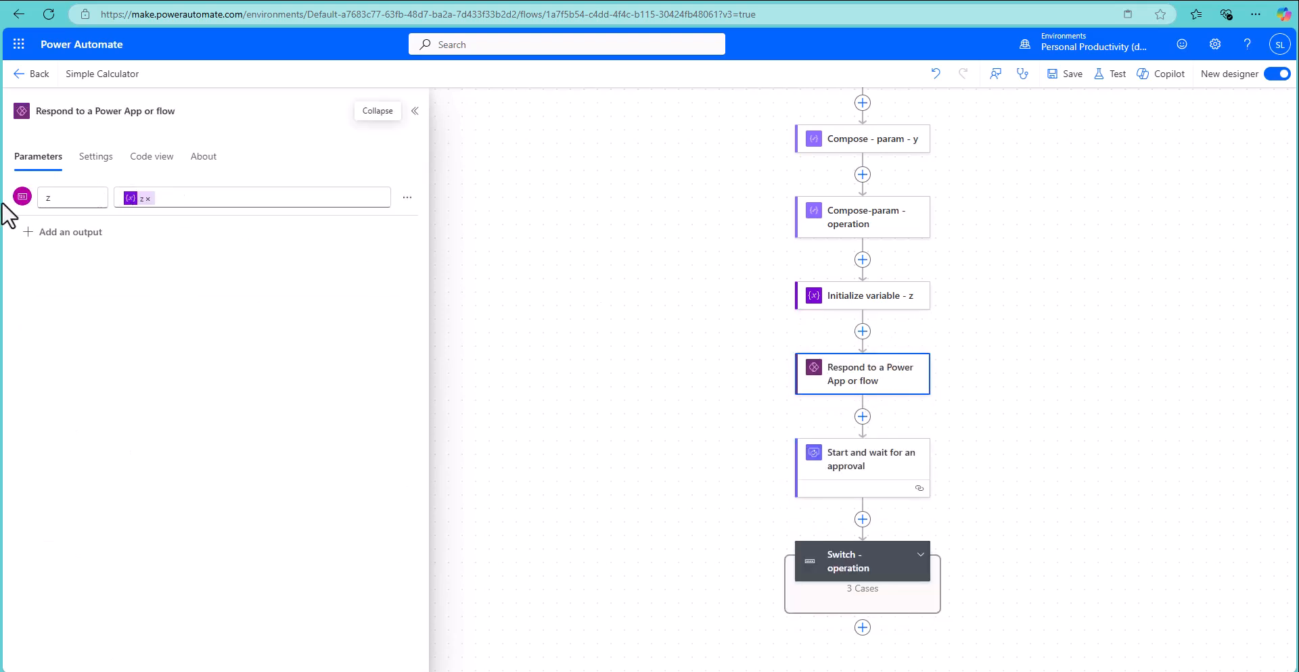
{"action": "left_click", "coordinate": [408, 201]}
{"action": "left_click", "coordinate": [426, 222]}
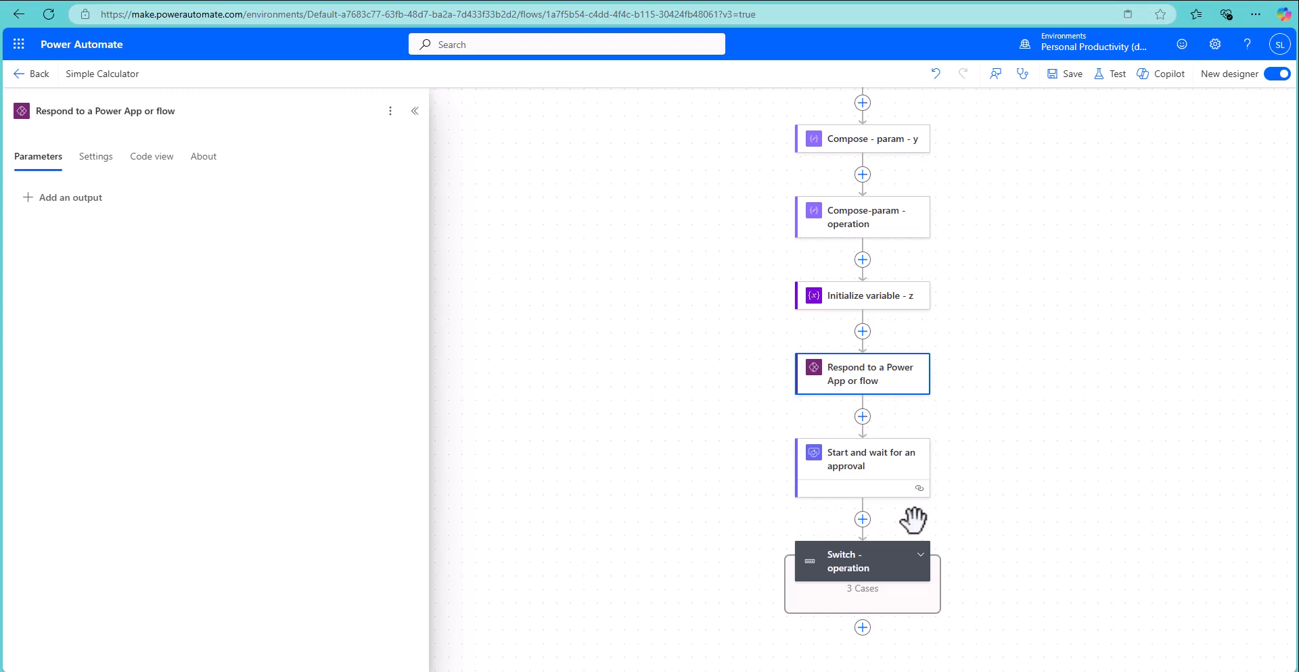
{"action": "scroll", "coordinate": [935, 525], "scroll_direction": "down", "scroll_amount": 1}
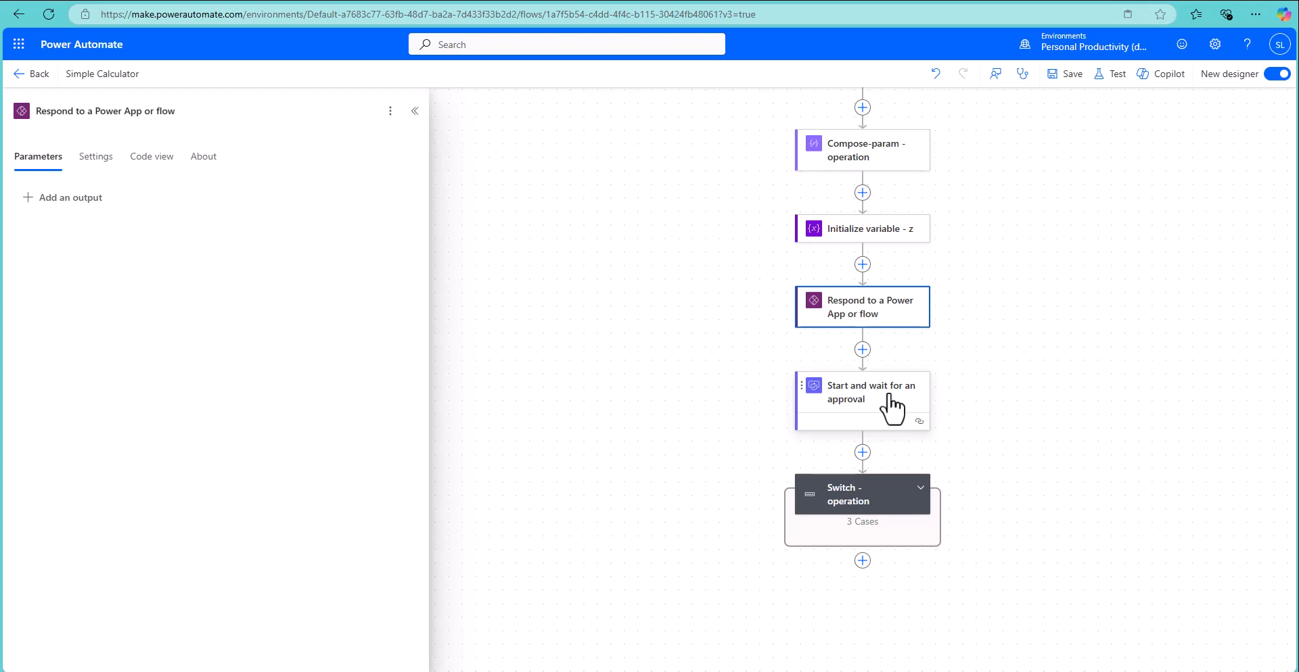
{"action": "left_click", "coordinate": [306, 2]}
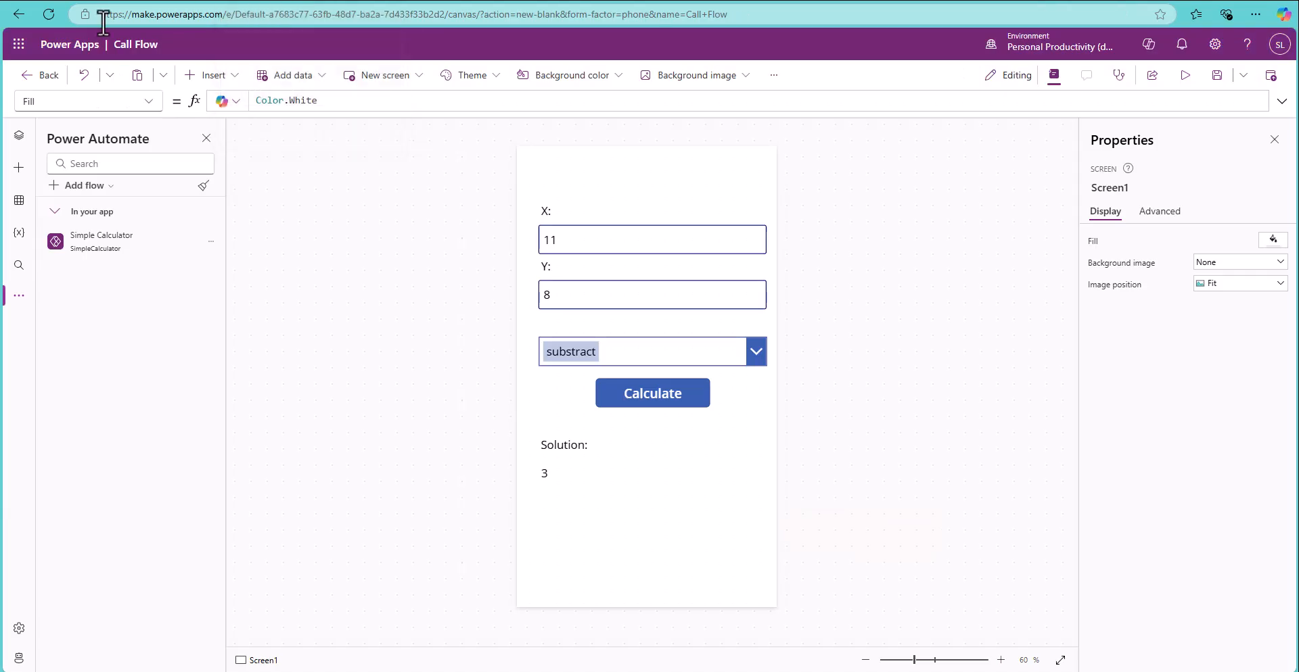
{"action": "left_click", "coordinate": [209, 242]}
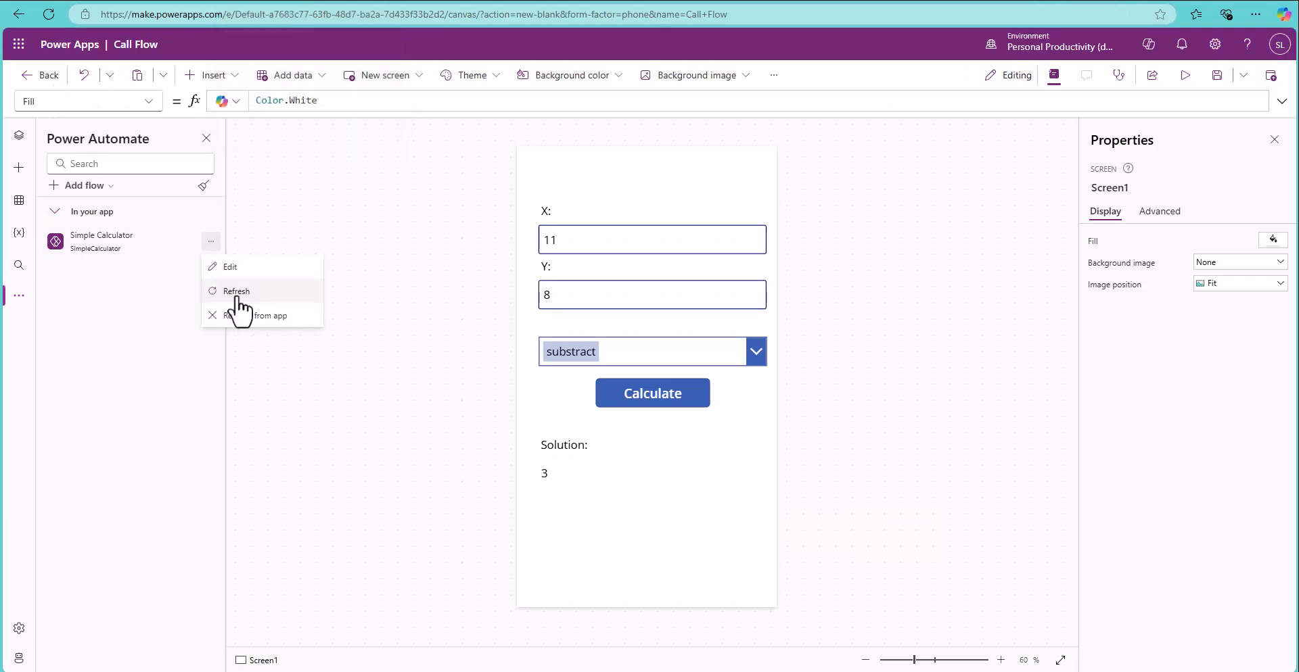
{"action": "left_click", "coordinate": [134, 1]}
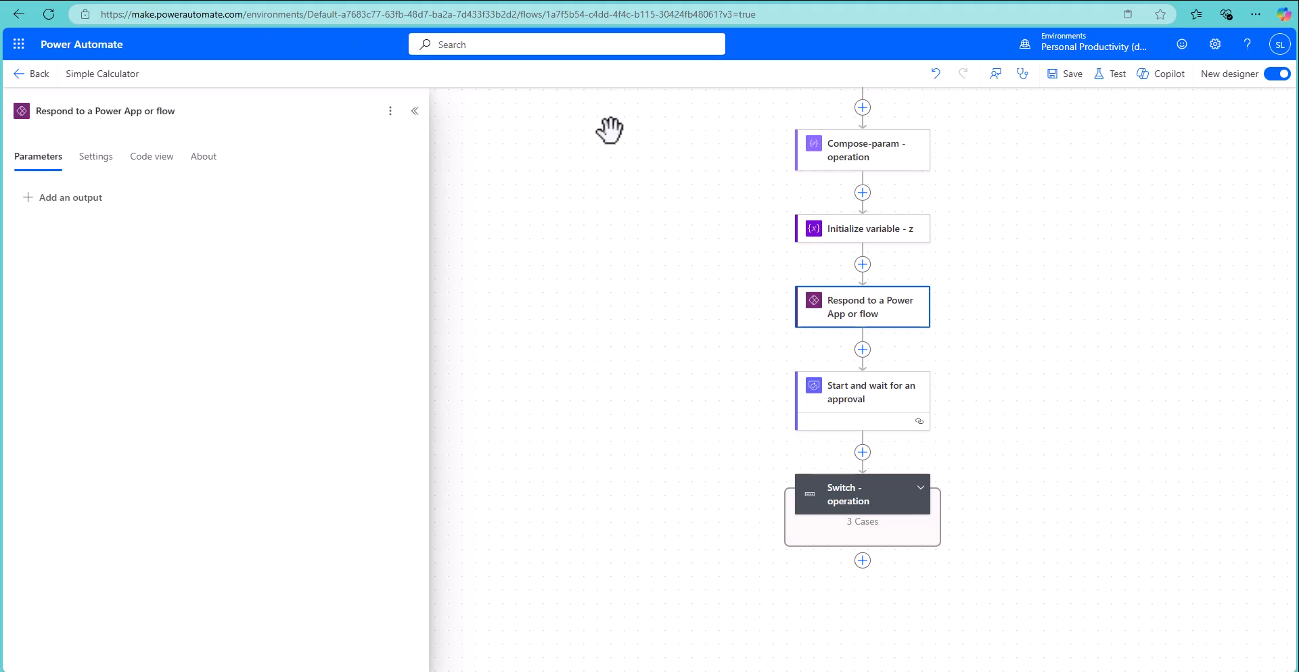